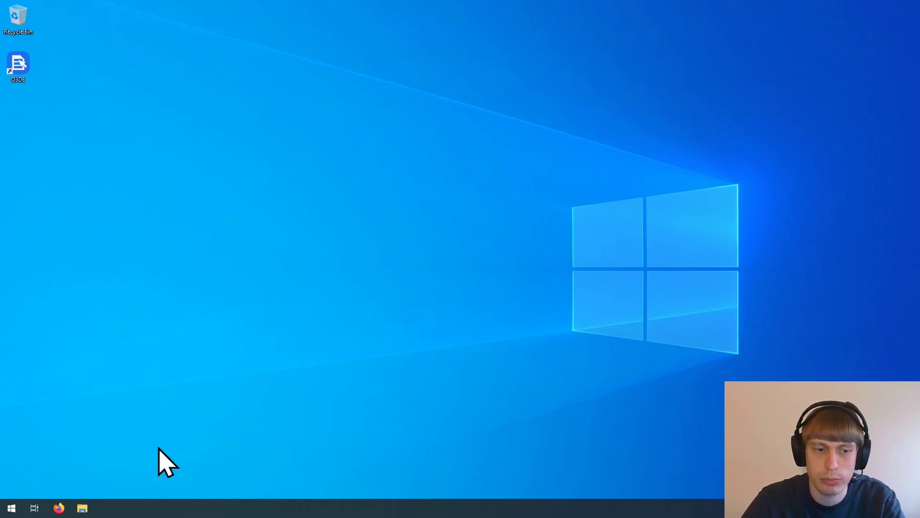
Load kythera.ai/kythera-for-o3de in Firefox.
left_click(58, 507)
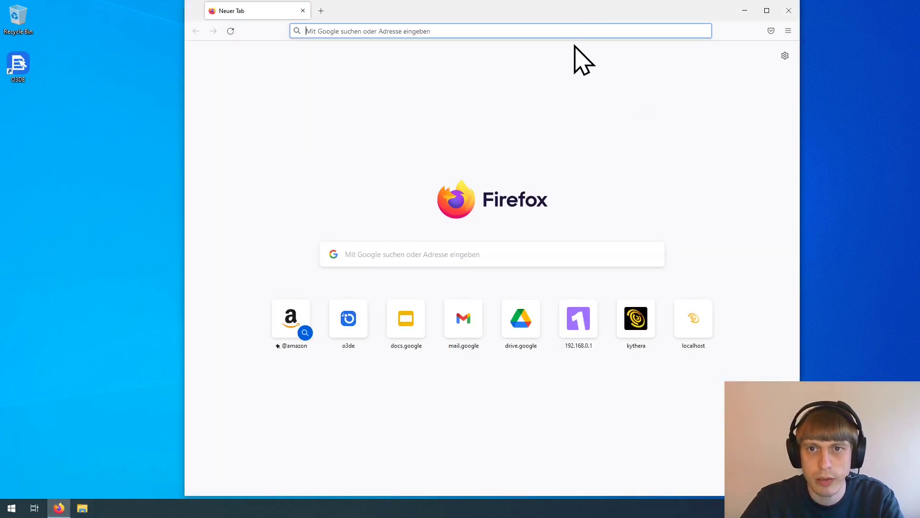
left_click(566, 30)
type("kythera.ai")
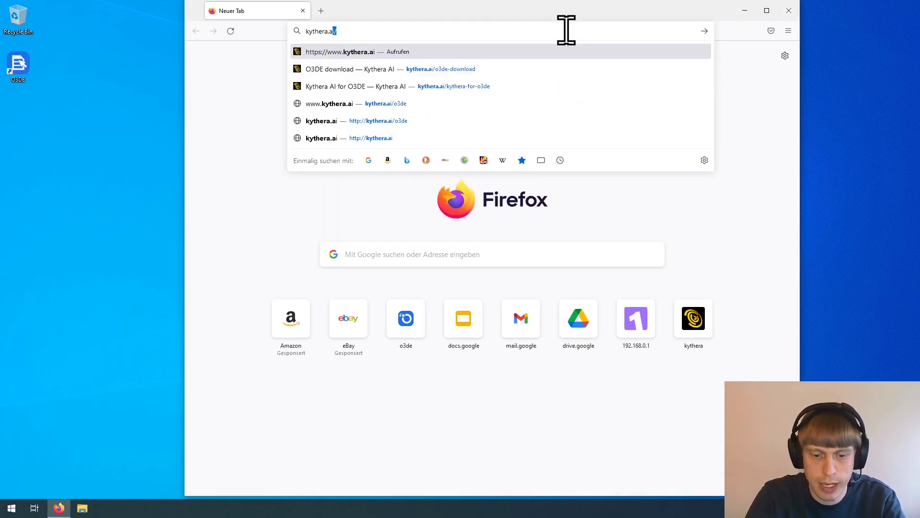
type("/kythera-for-o3")
type("de")
key("Return")
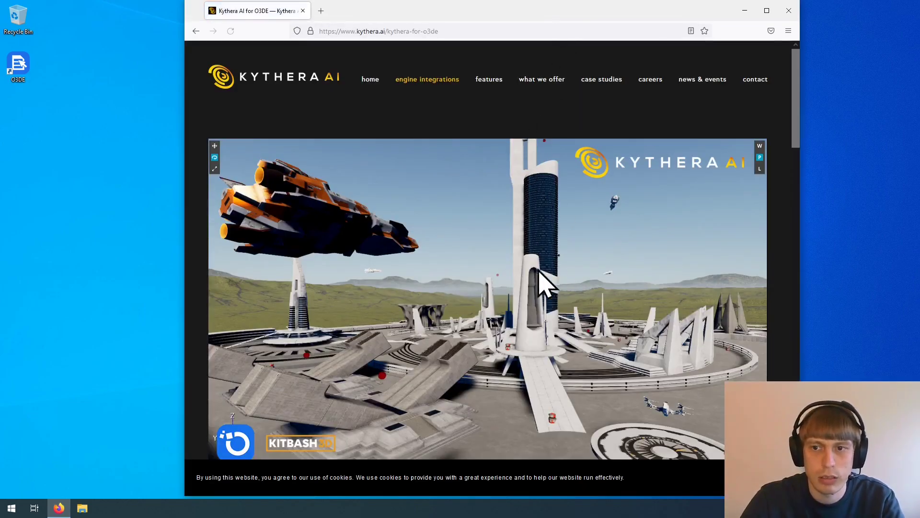
Follow DOWNLOAD NOW to the Kythera AI for O3DE Gem download form.
scroll(524, 288, "down", 20)
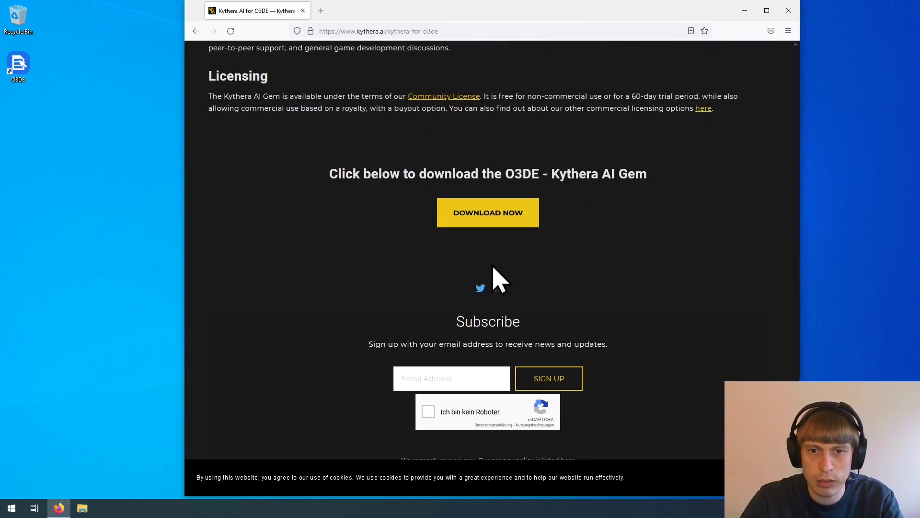
left_click(487, 212)
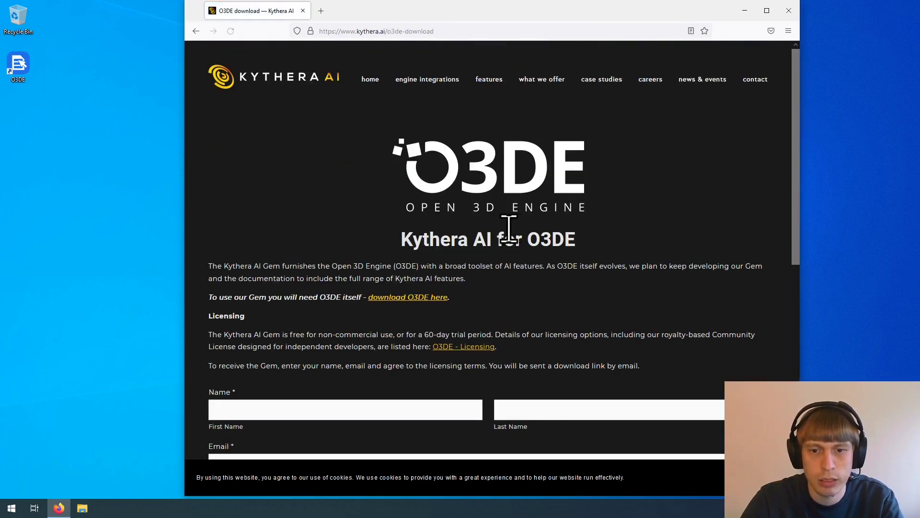
scroll(479, 191, "down", 5)
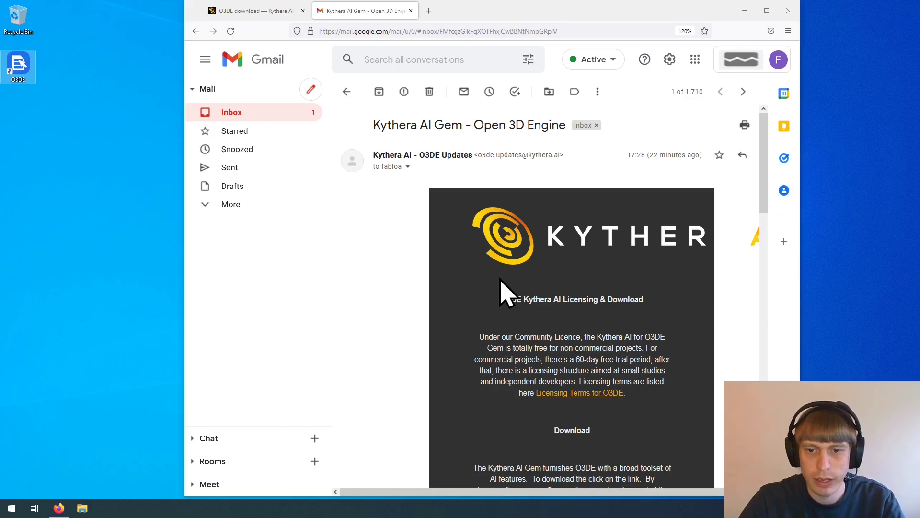
Save KytheraO3DE_2021-08-19_a069cf.zip from the BinaryGem Drive folder, then launch O3DE Project Manager.
scroll(503, 292, "down", 5)
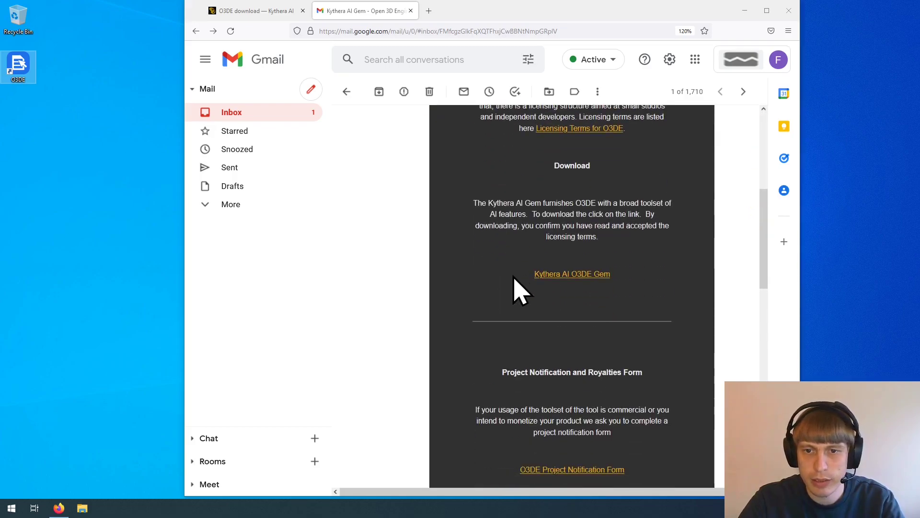
left_click(568, 278)
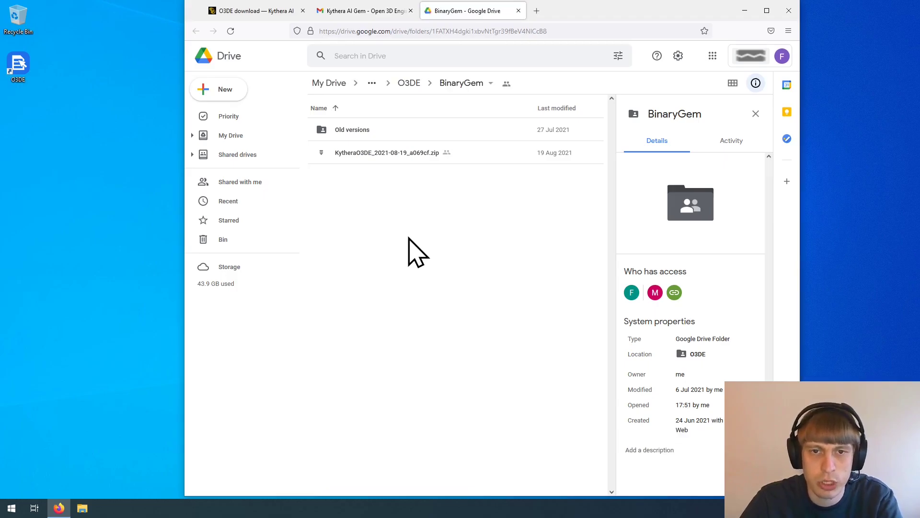
left_click(391, 153)
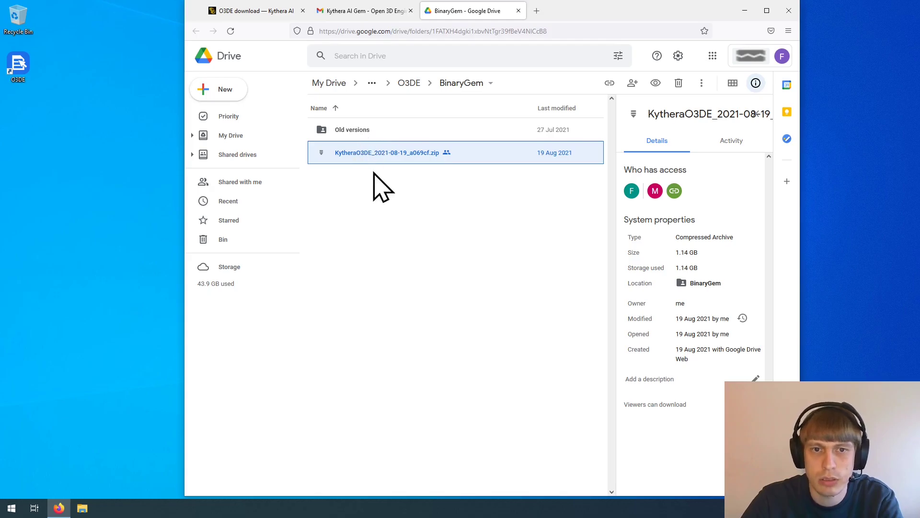
right_click(394, 152)
left_click(454, 383)
left_click(560, 299)
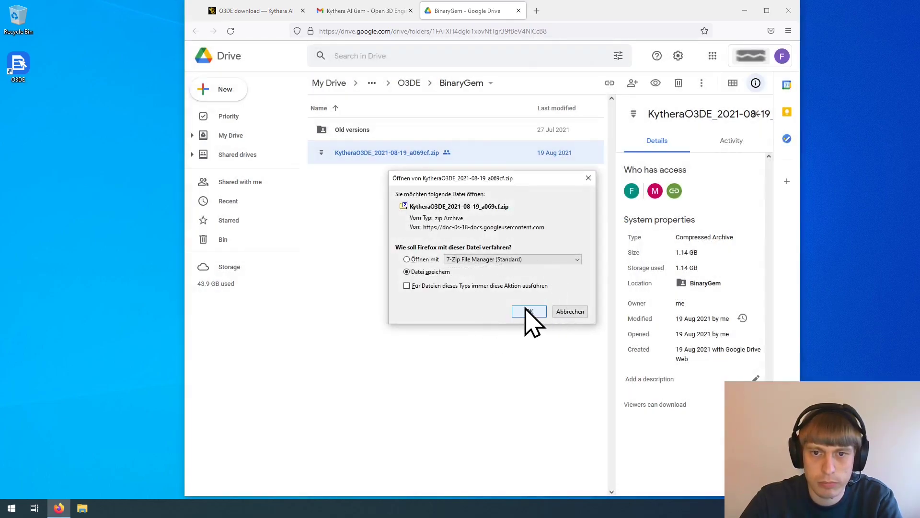
left_click(528, 311)
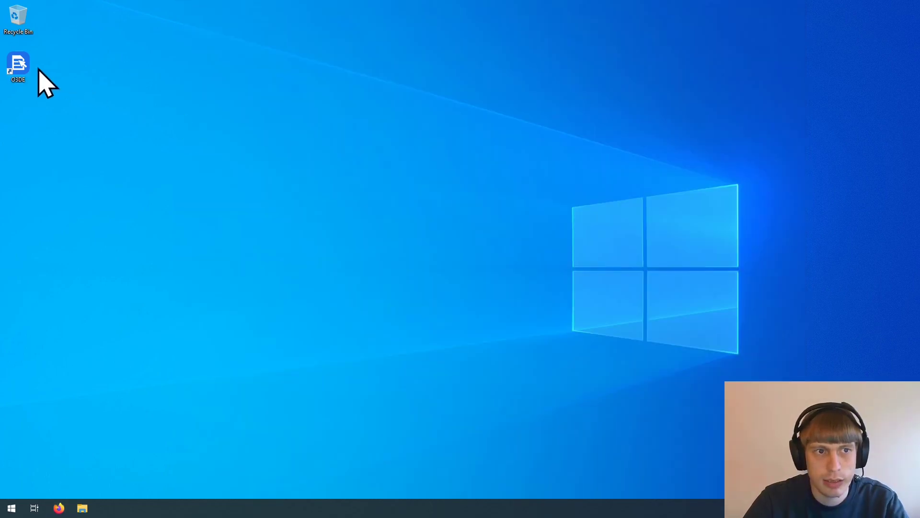
left_click(19, 62)
double_click(19, 62)
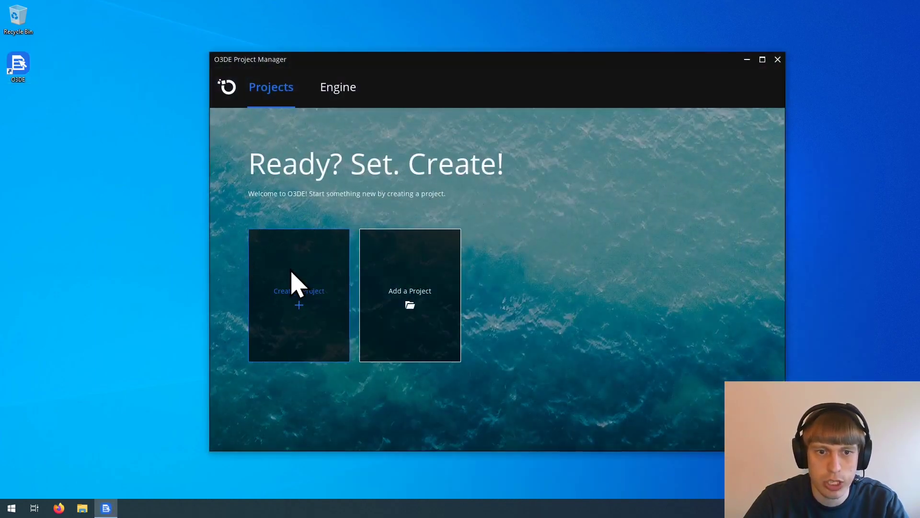
Start a new project named KytheraDemo and browse its location to the projects folder.
left_click(294, 283)
double_click(343, 153)
type("KytheraDemo")
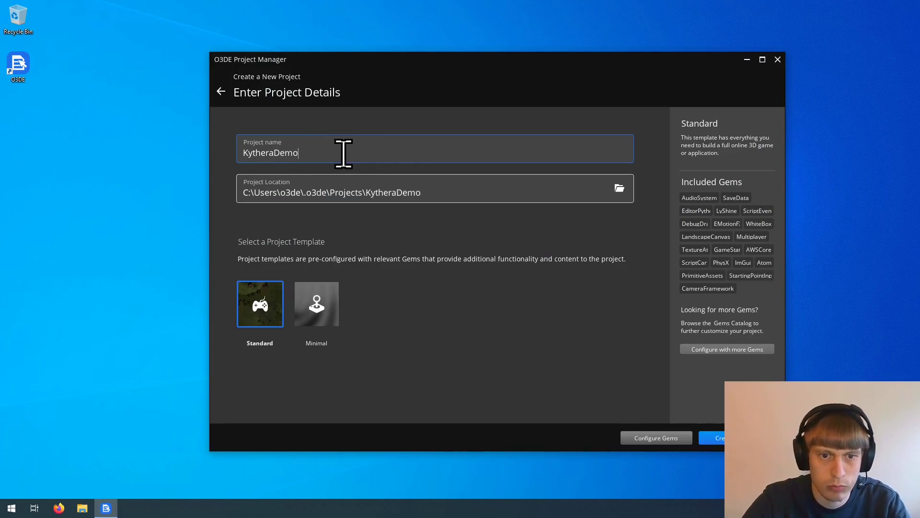
left_click(619, 188)
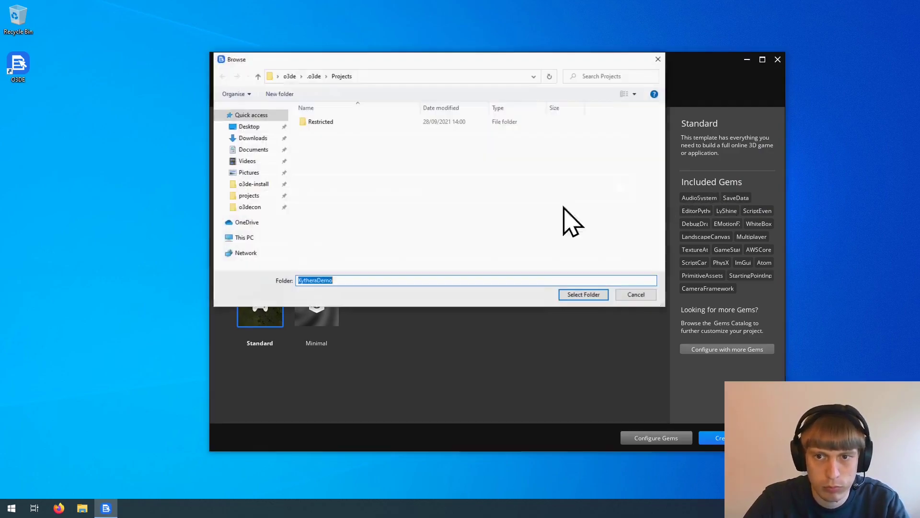
left_click(251, 196)
left_click(350, 282)
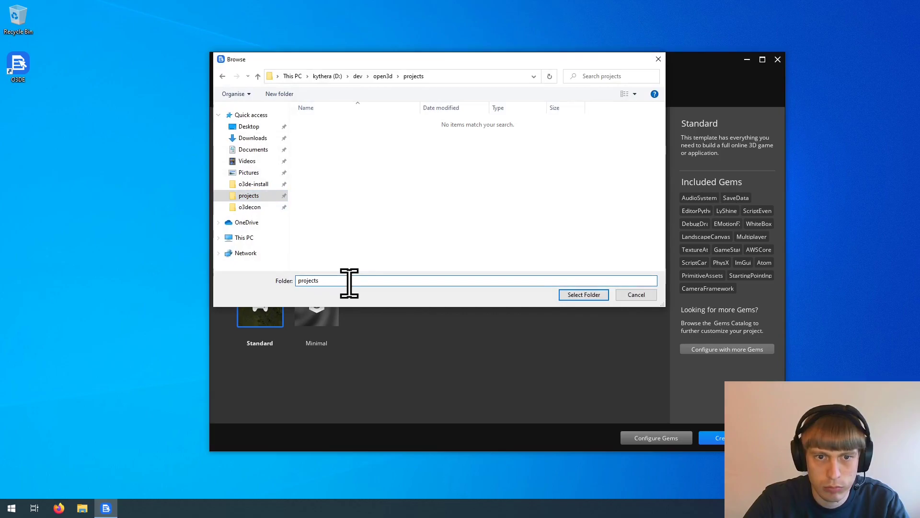
double_click(350, 282)
Make a KytheraDemo folder as the location and create the Standard-template project.
right_click(376, 171)
mouse_move(467, 323)
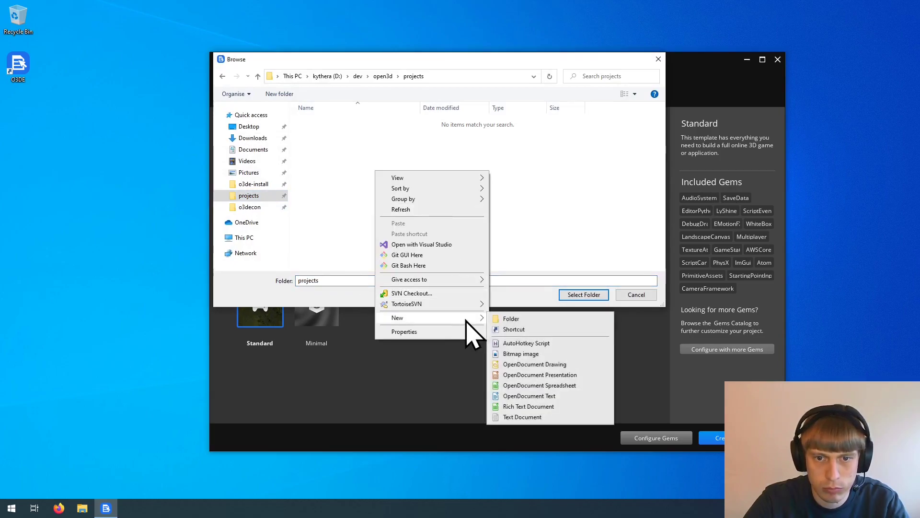
left_click(509, 319)
type("Kyt")
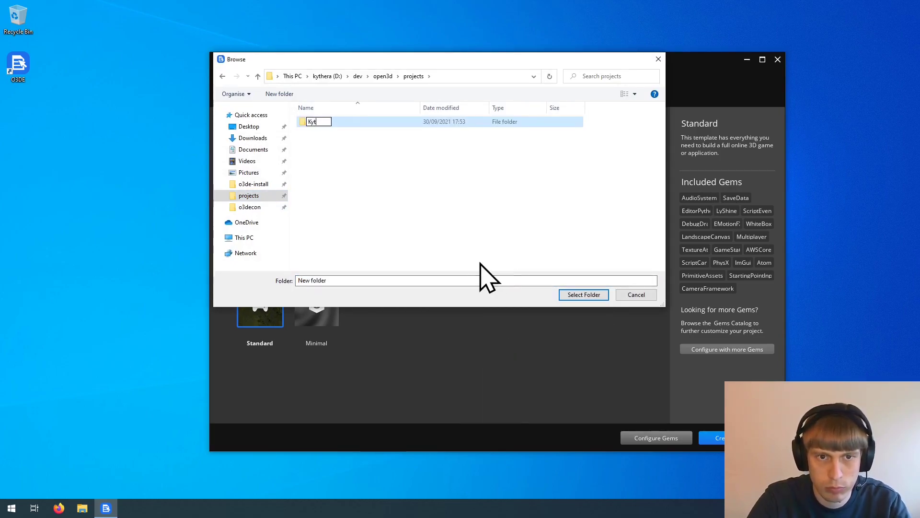
type("heraDemo")
key("Return")
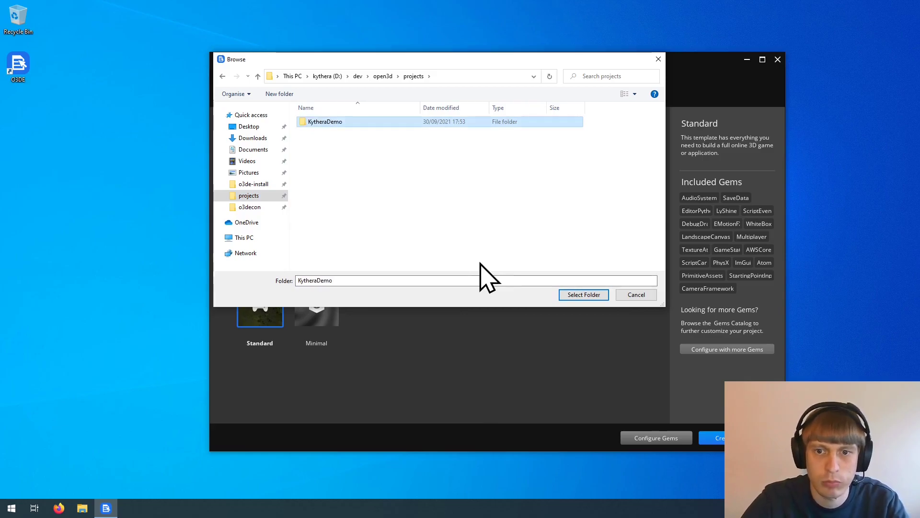
left_click(583, 295)
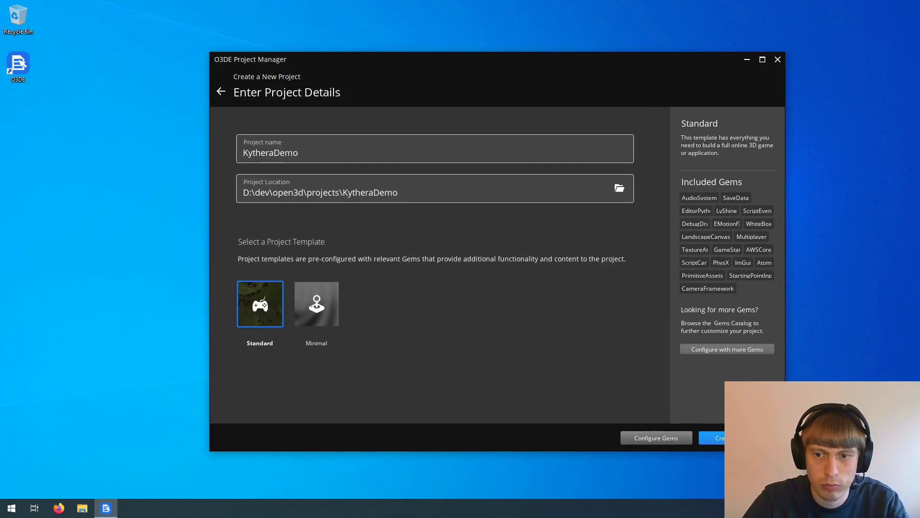
left_click(731, 437)
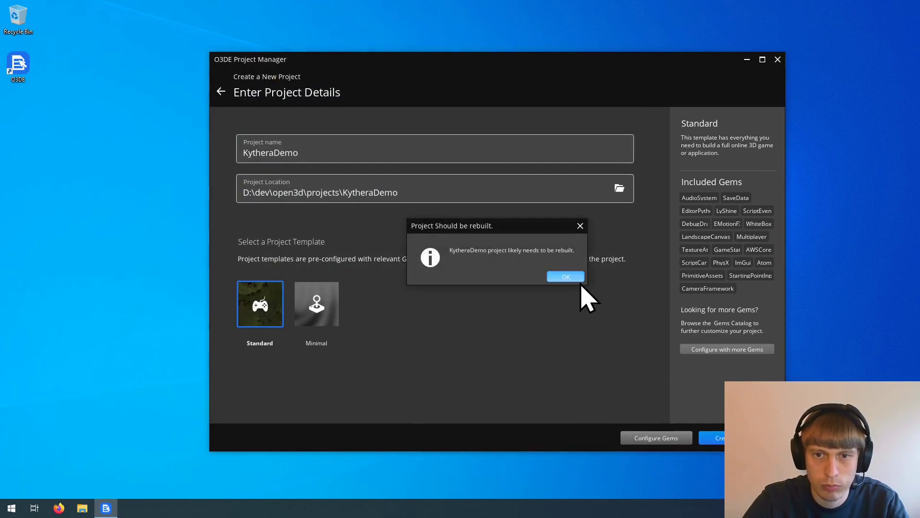
left_click(567, 277)
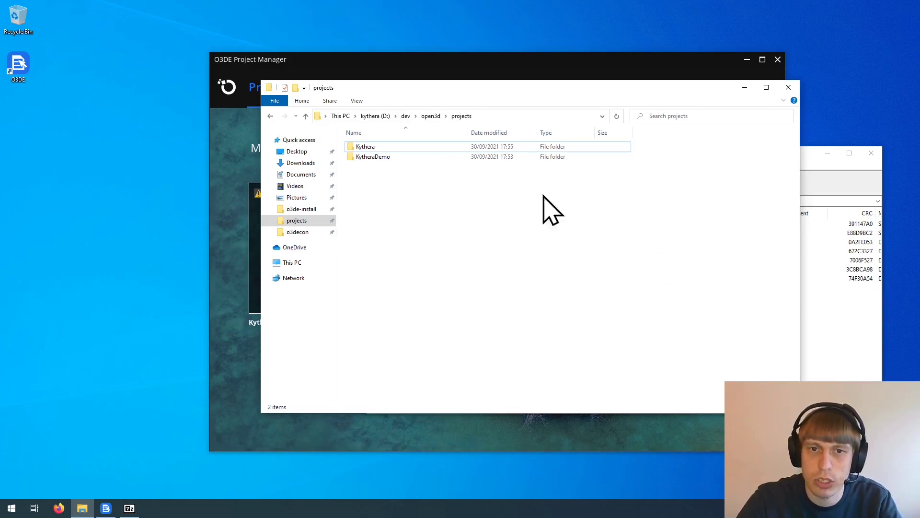
Close 7-Zip and open a PowerShell window in the o3de-install folder.
left_click(389, 147)
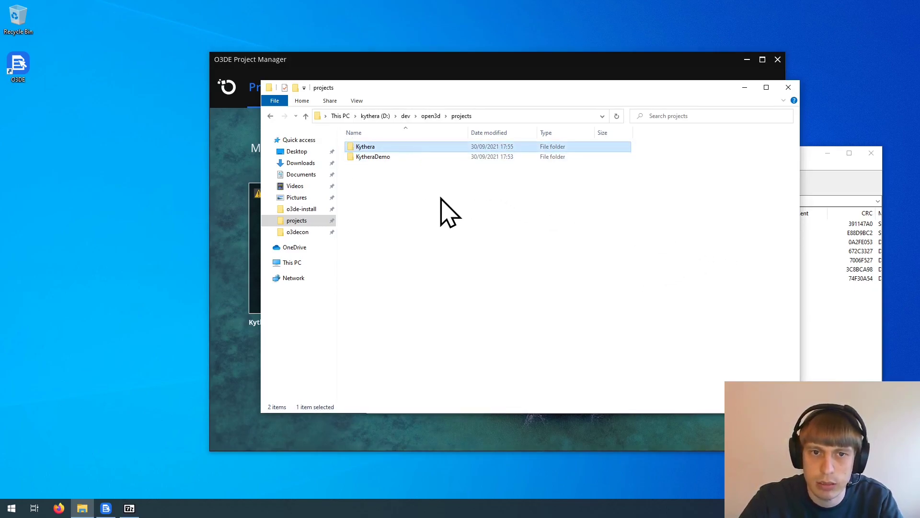
left_click(872, 153)
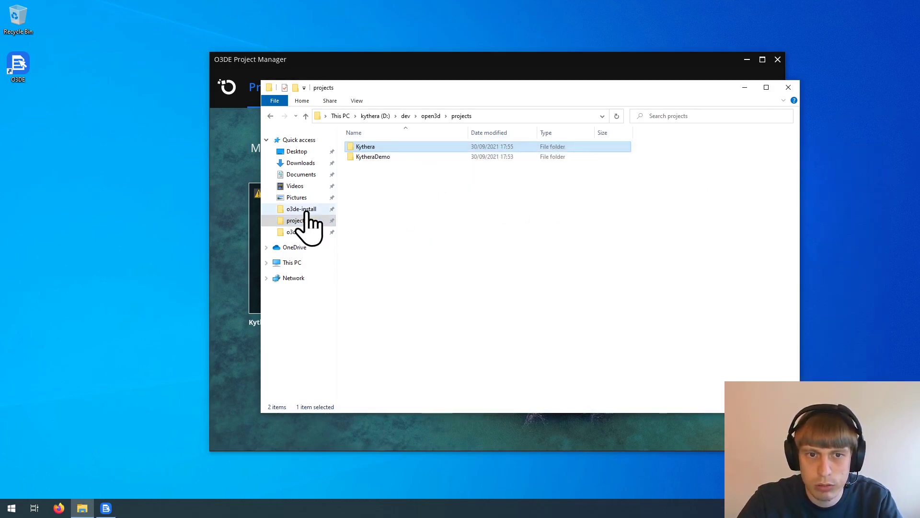
left_click(304, 210)
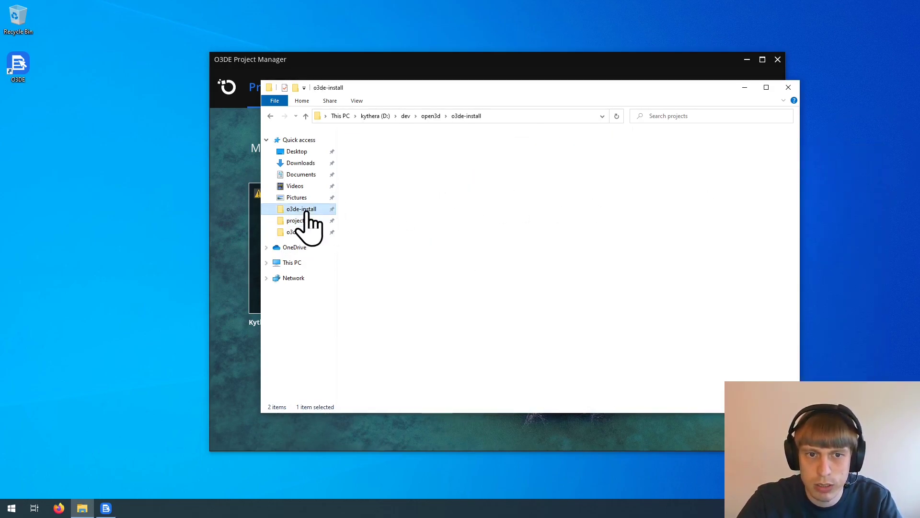
right_click(448, 376, "shift")
left_click(521, 289)
Run .\scripts\o3de.bat register --help in a maximized PowerShell window.
double_click(377, 121)
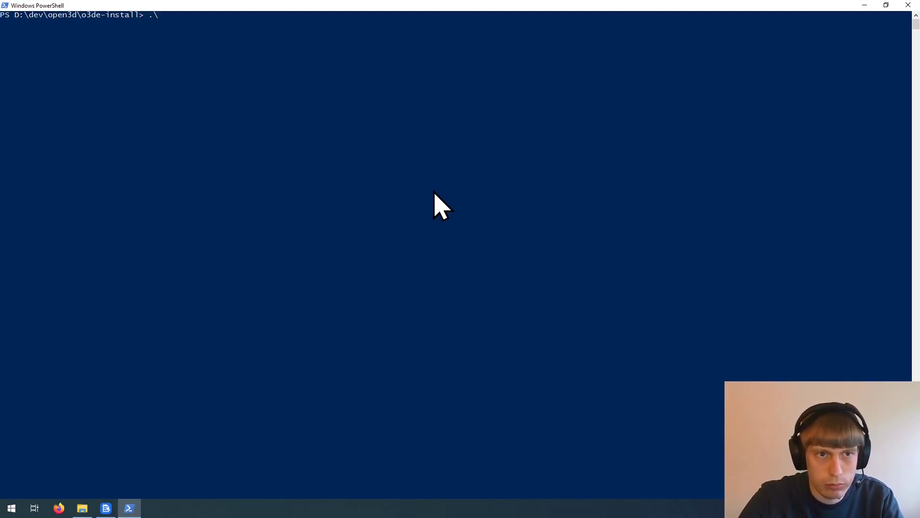
type(".\\")
scroll(434, 193, "up", 4, "ctrl")
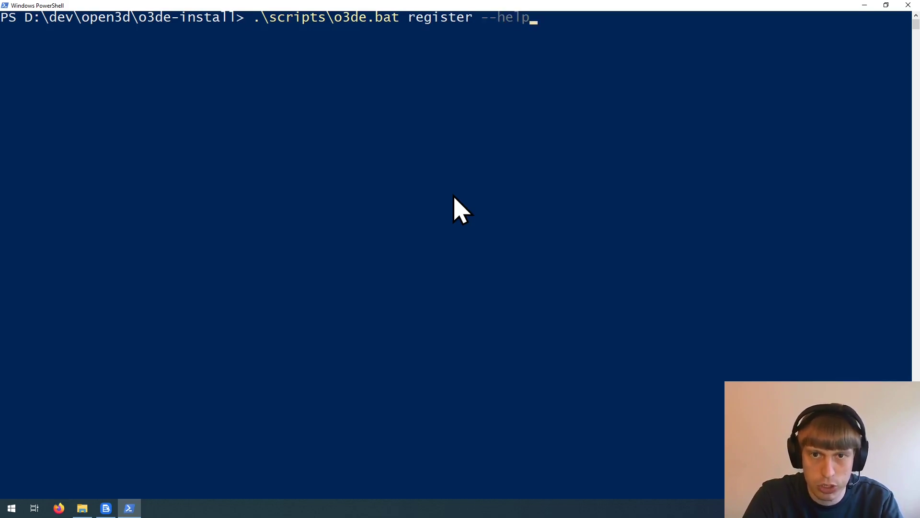
key("Return")
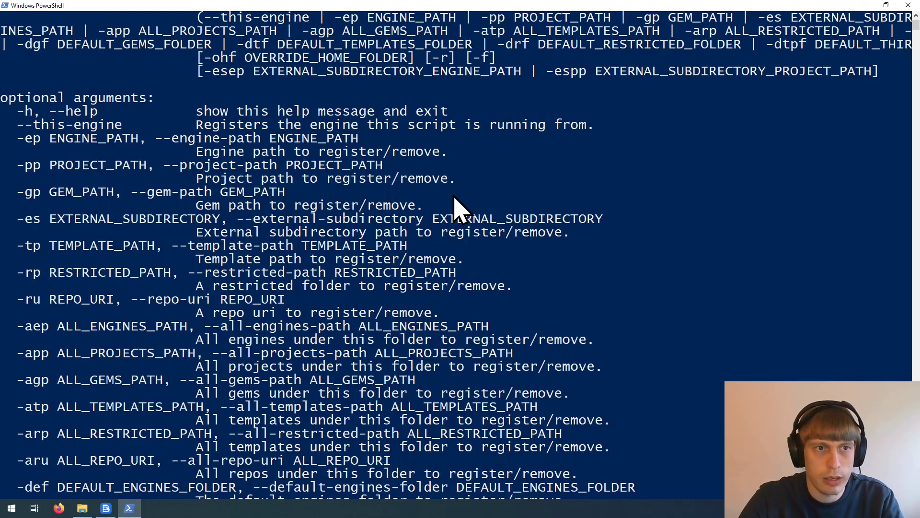
Highlight the -gp GEM_PATH and -espp EXTERNAL_SUBDIRECTORY_PROJECT_PATH options in the help output.
scroll(458, 208, "up", 1)
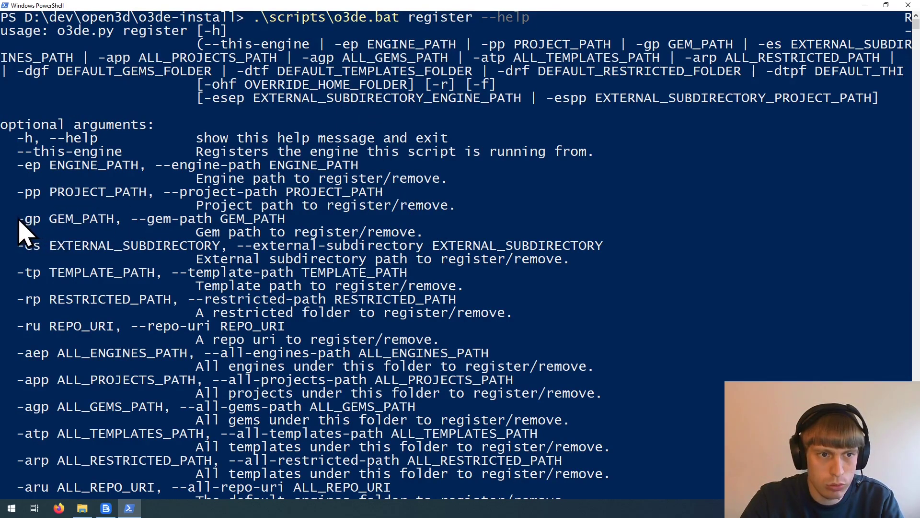
left_click_drag(18, 219, 285, 219)
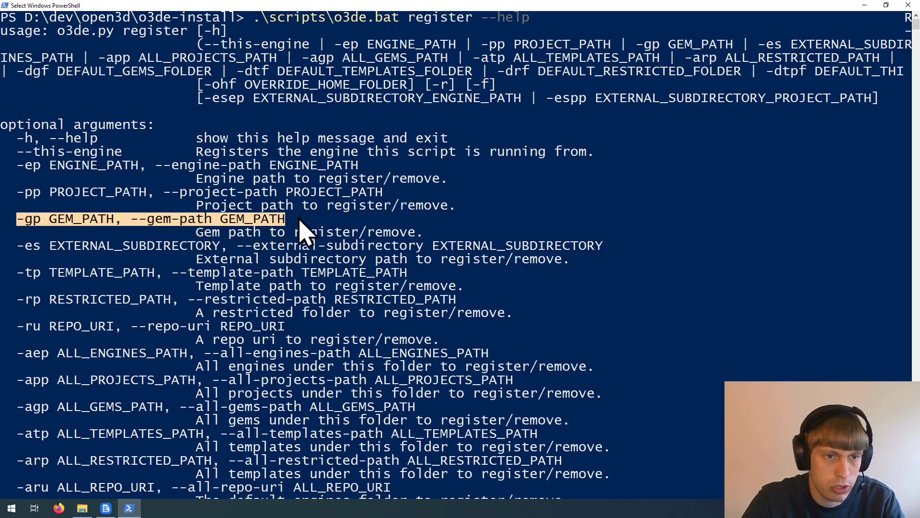
scroll(299, 218, "down", 3)
scroll(300, 220, "down", 11)
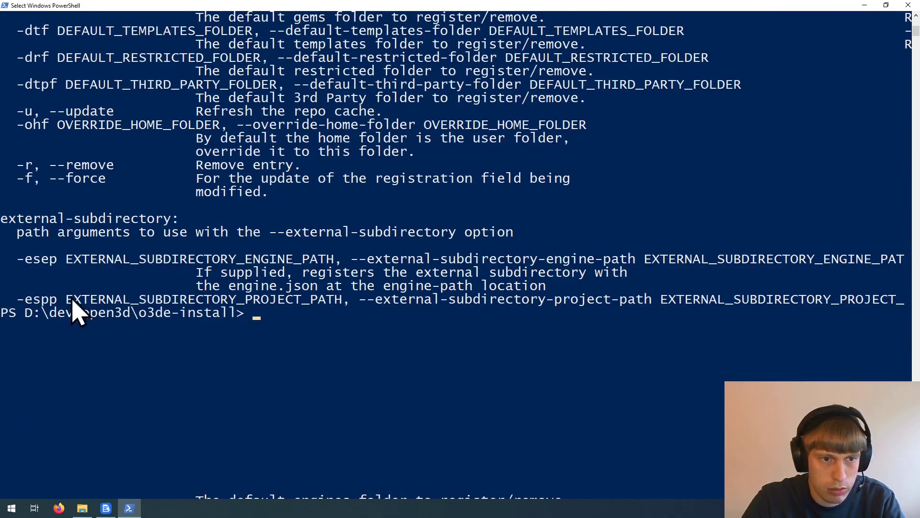
left_click_drag(18, 300, 353, 302)
scroll(353, 302, "down", 1)
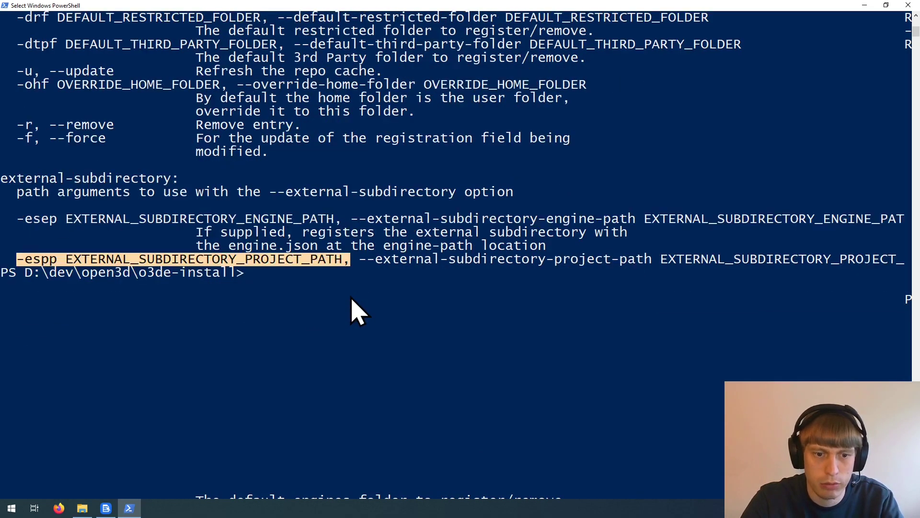
Recall the register command and paste D:\dev\open3d\projects\Kythera after -gp.
key("ctrl+c")
key("Up")
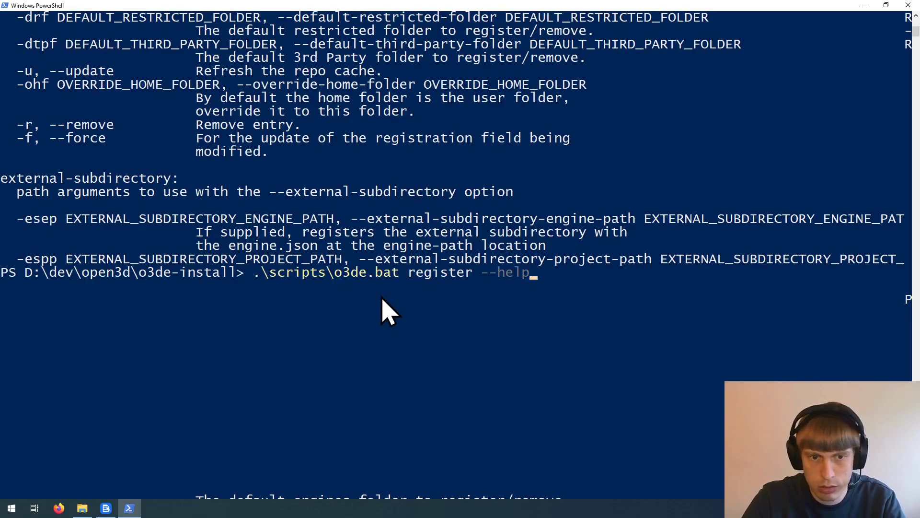
key("BackSpace")
key("BackSpace")
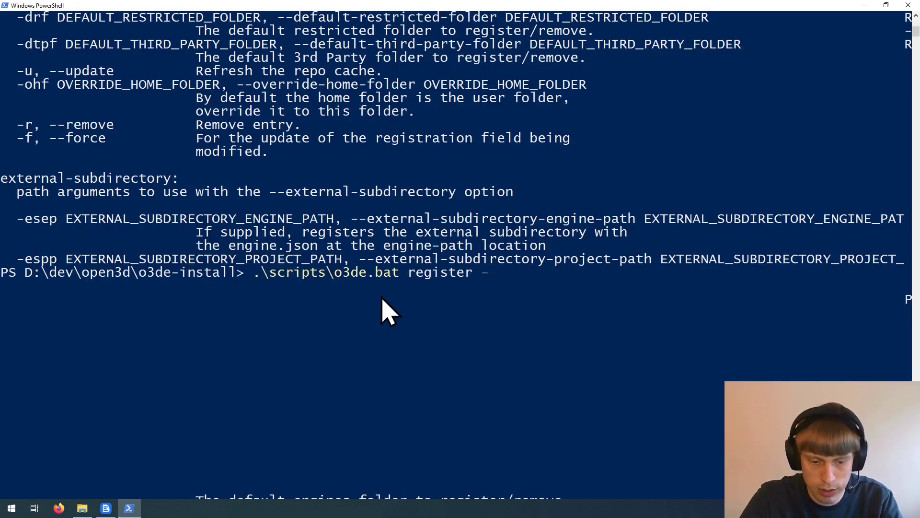
left_click(82, 508)
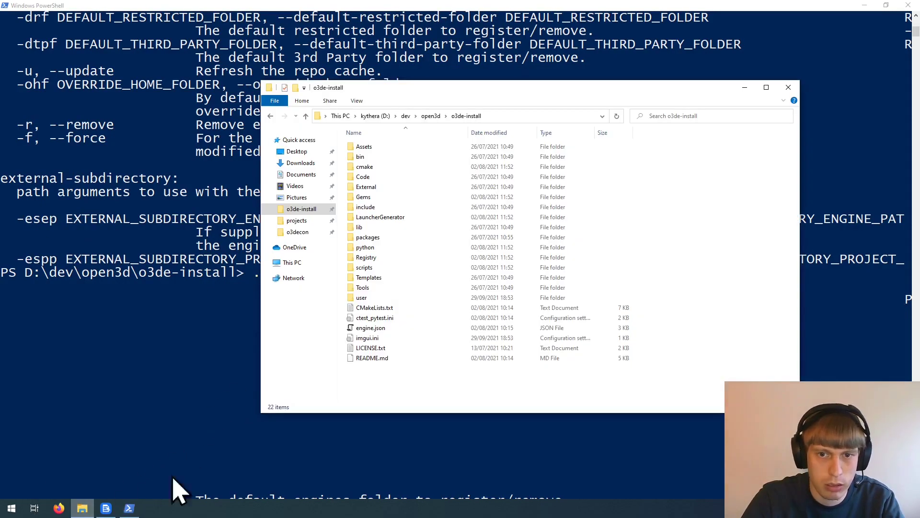
left_click(312, 232)
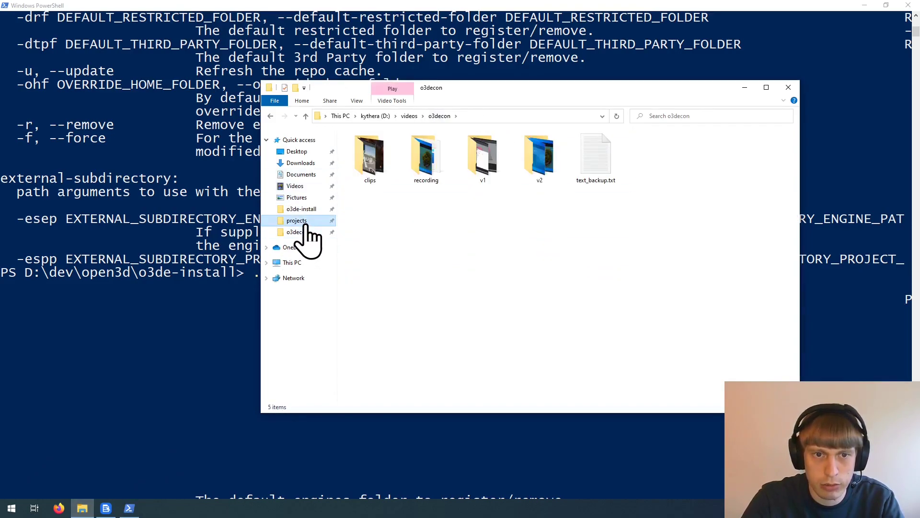
left_click(307, 221)
double_click(378, 157)
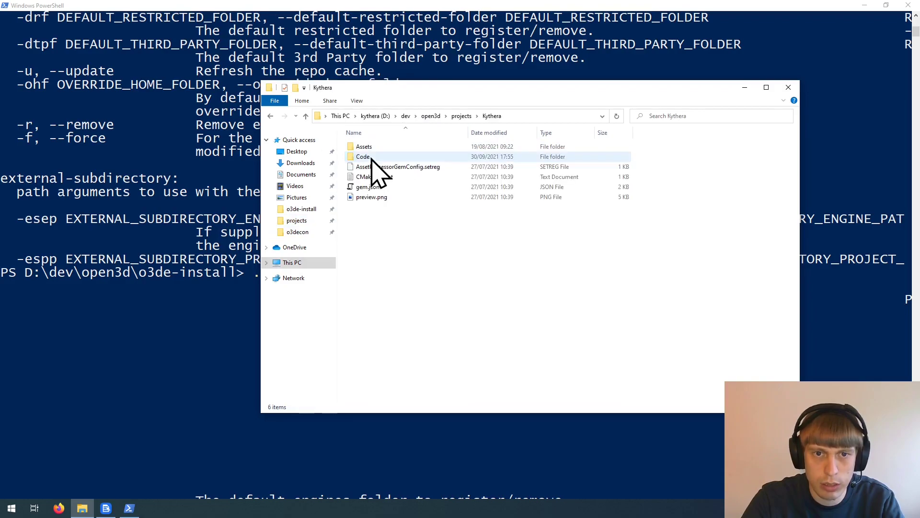
left_click(529, 116)
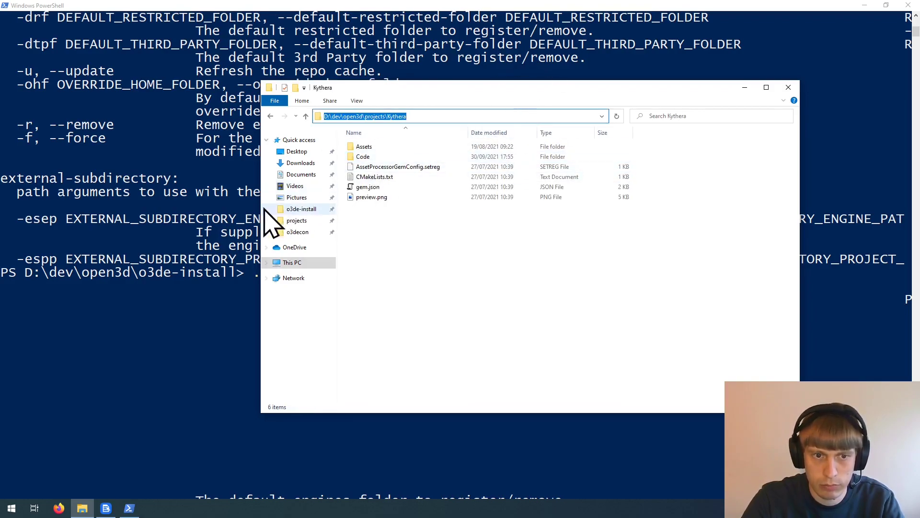
left_click(214, 217)
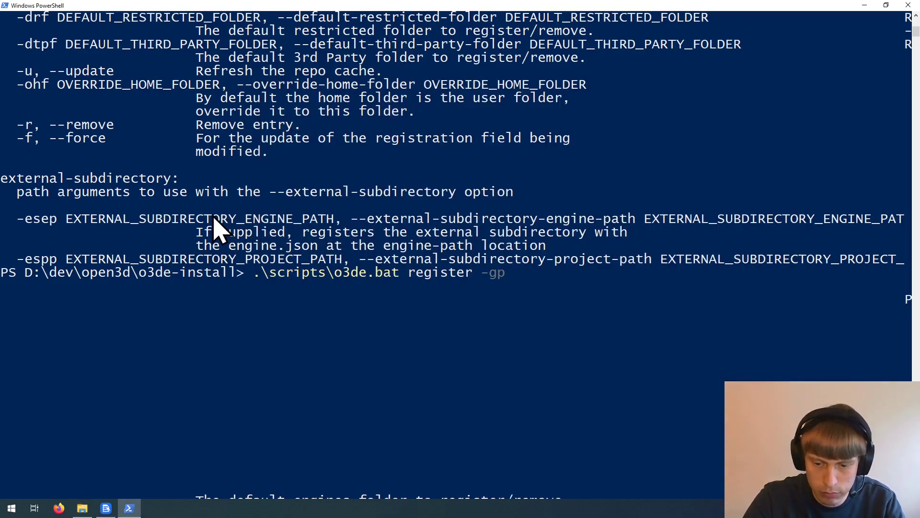
key("ctrl+v")
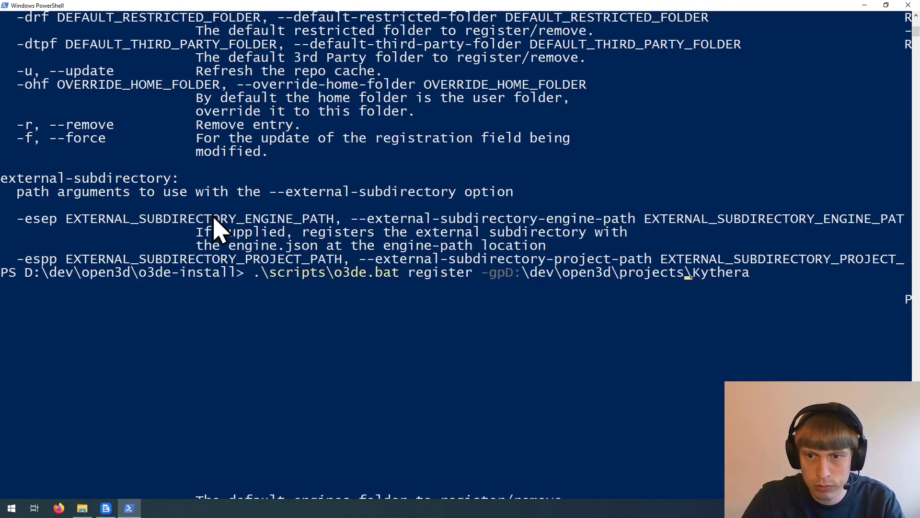
key("Home")
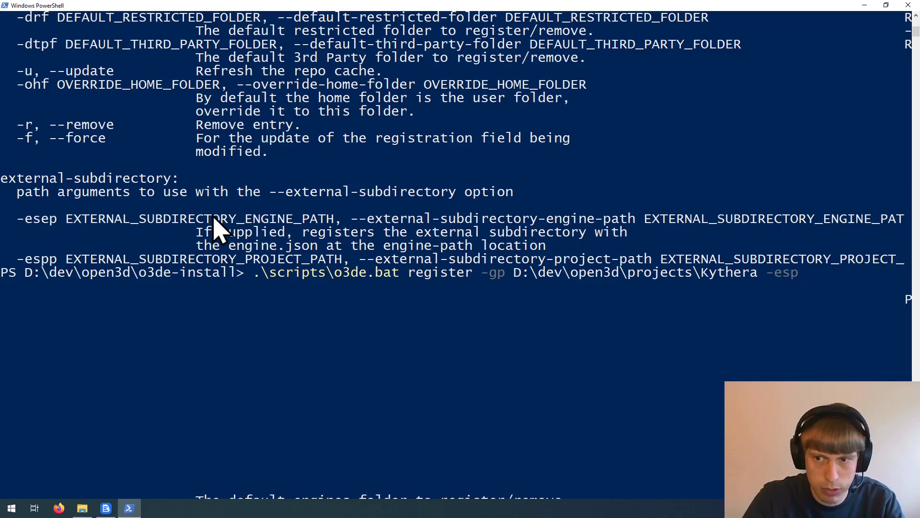
Paste the KytheraDemo project path after -espp and run the register command.
key("alt+Tab")
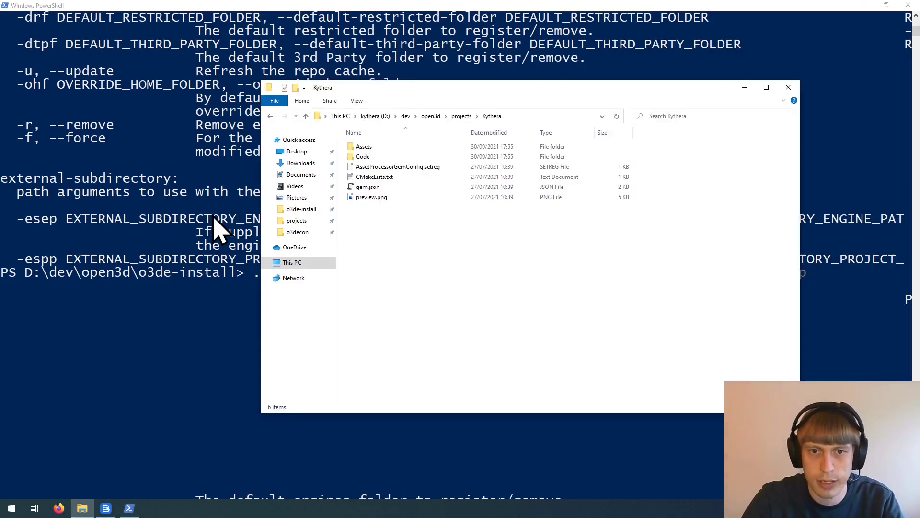
left_click(458, 116)
double_click(408, 146)
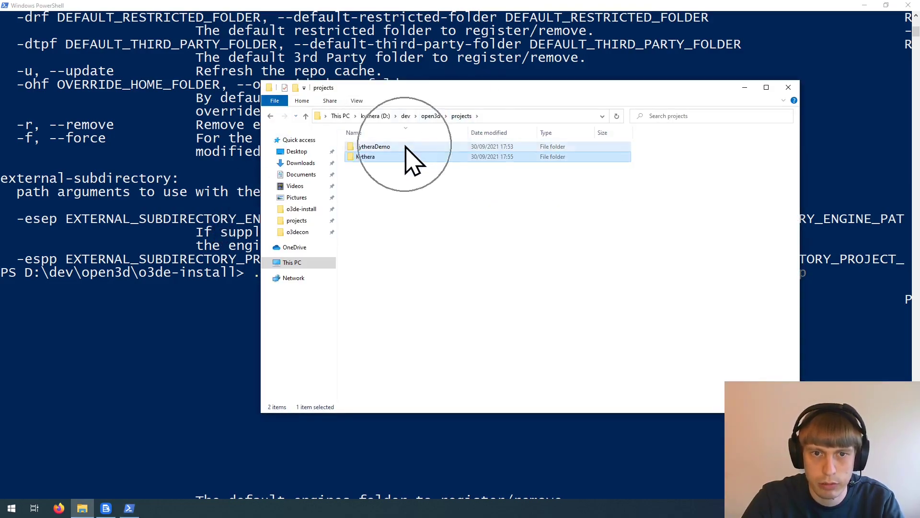
left_click(545, 116)
key("alt+Tab")
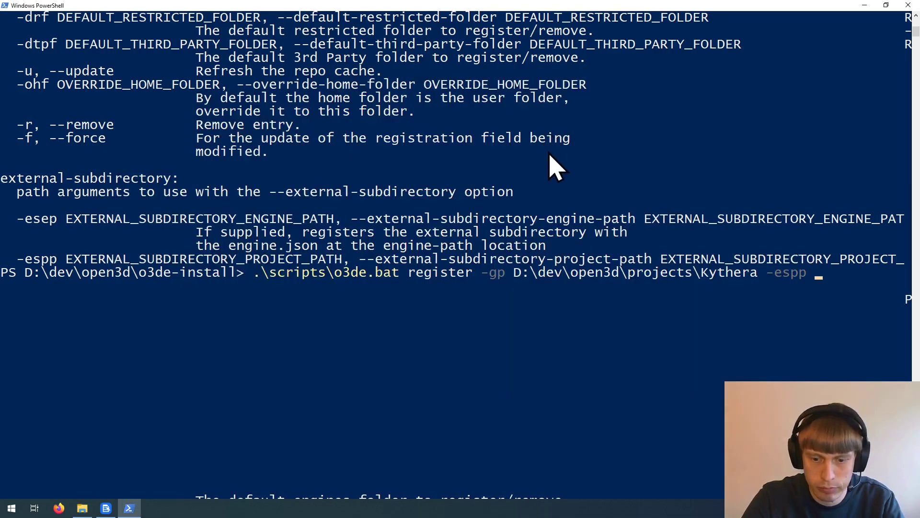
key("ctrl+v")
key("Return")
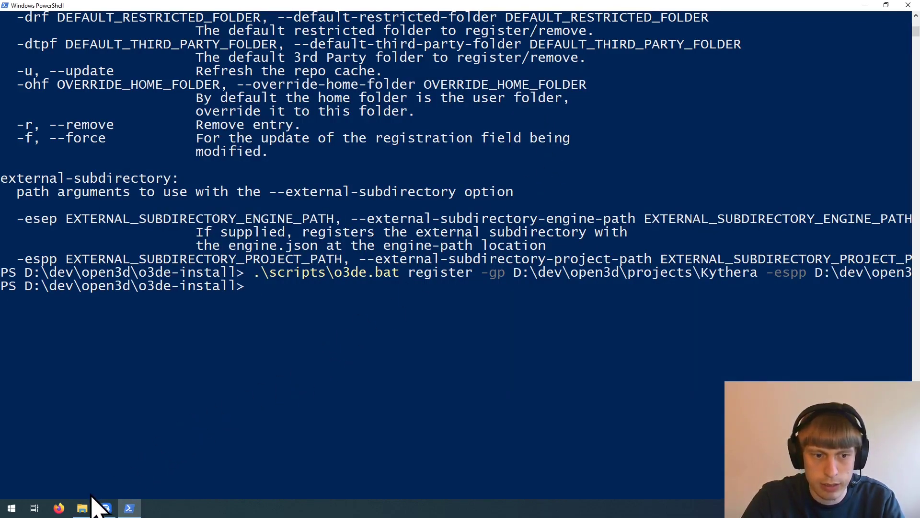
left_click(83, 508)
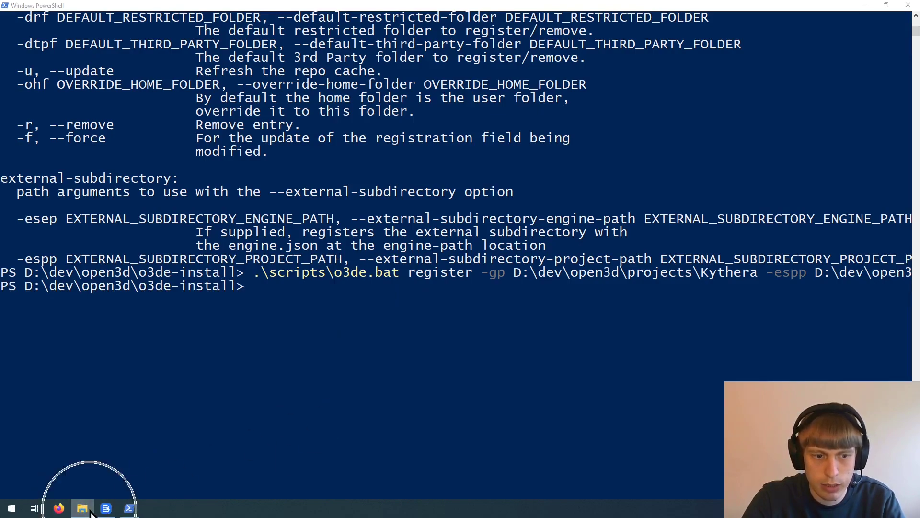
left_click(128, 508)
left_click(82, 508)
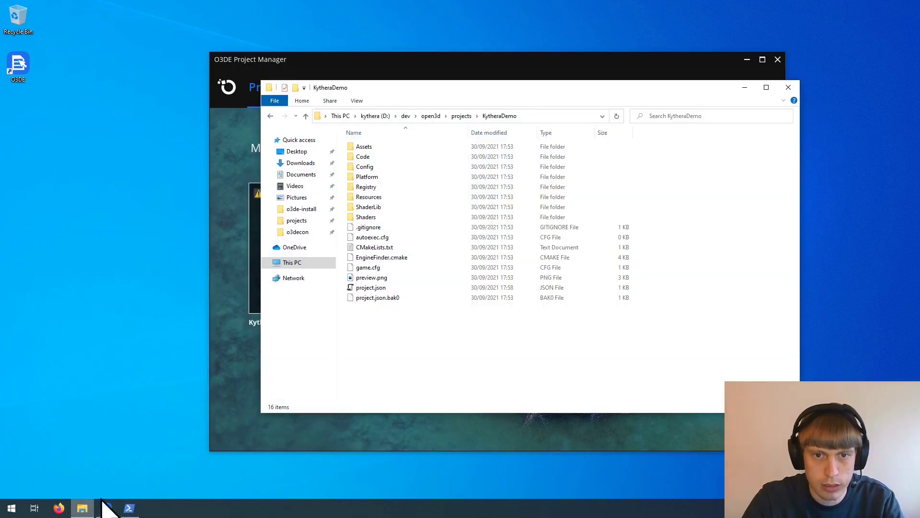
Open KytheraDemo's project.json in Notepad++ and highlight the external_subdirectories entry for Kythera.
left_click(382, 288)
right_click(382, 290)
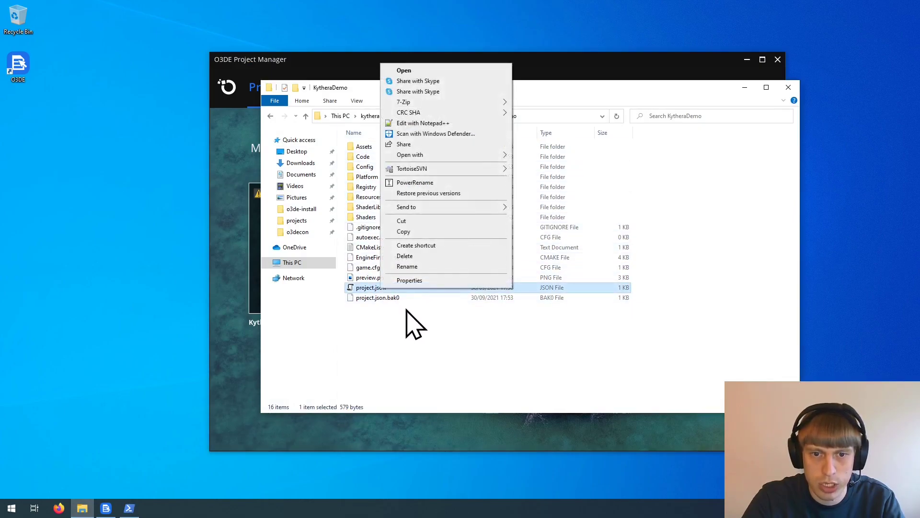
left_click(445, 121)
left_click_drag(291, 289, 262, 266)
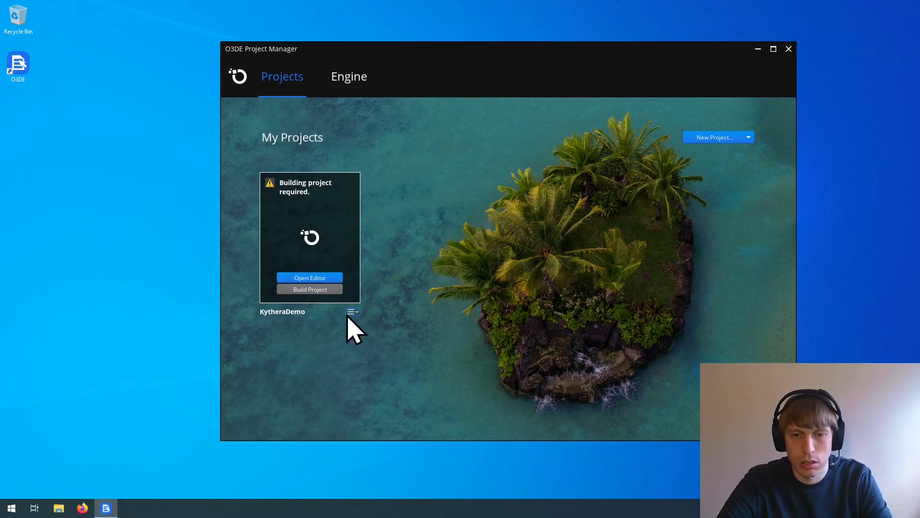
Search KytheraDemo's gem catalog for 'kyt', enable the Kythera gem, and save.
left_click(352, 312)
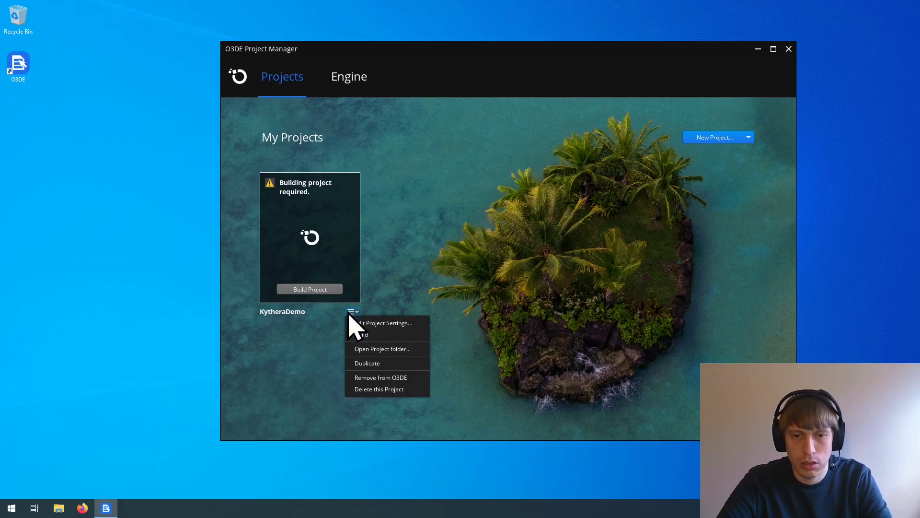
left_click(384, 323)
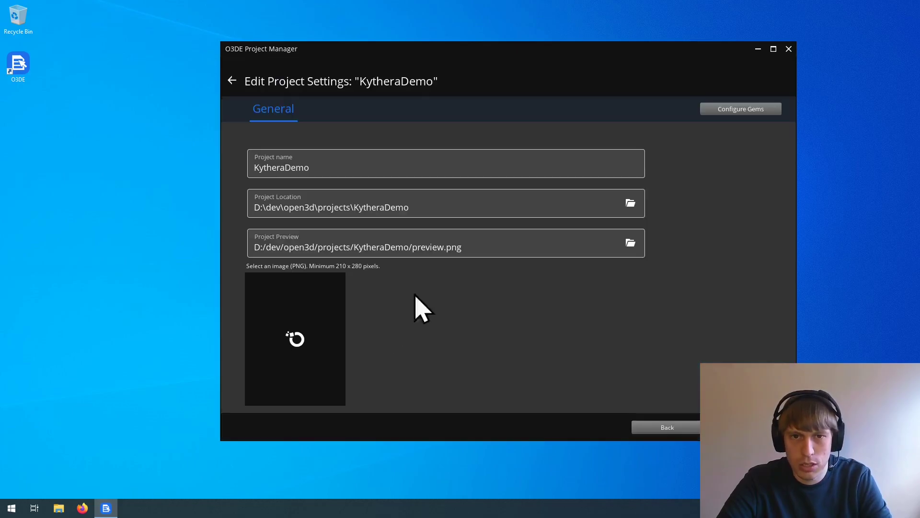
left_click(731, 125)
left_click(542, 110)
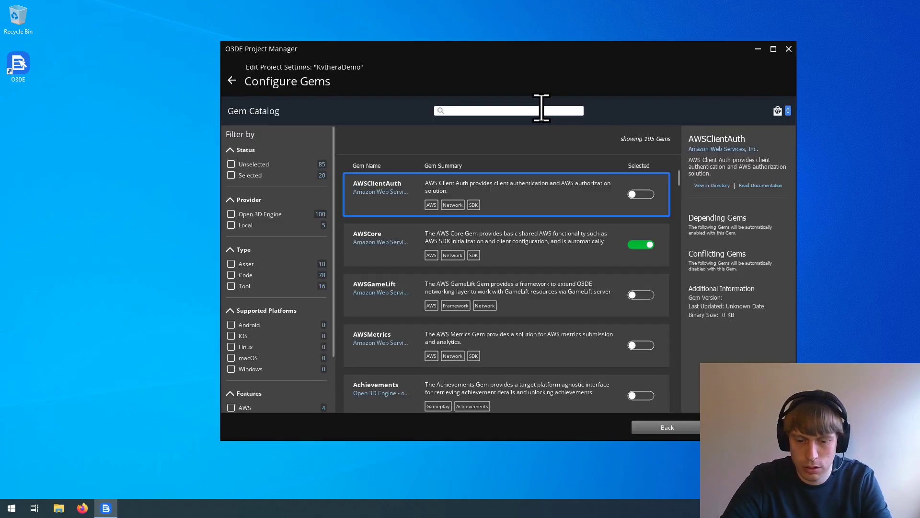
type("kyth")
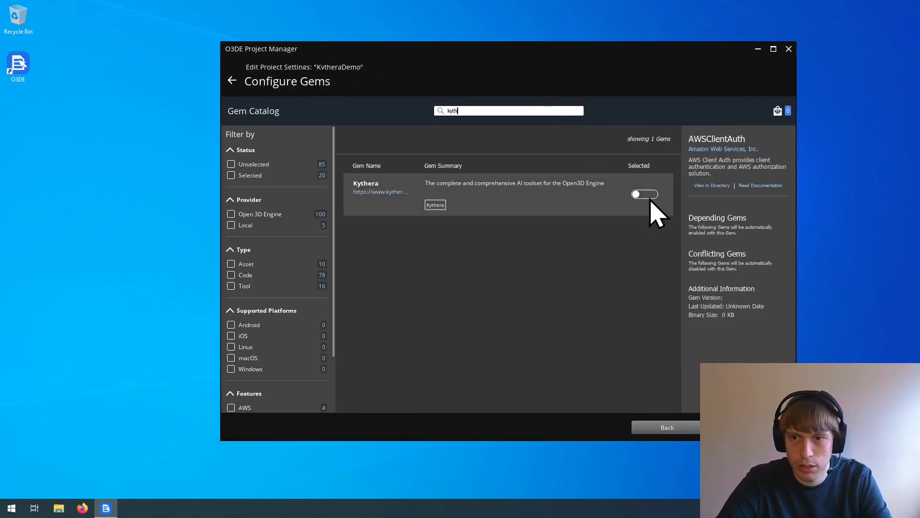
left_click(647, 194)
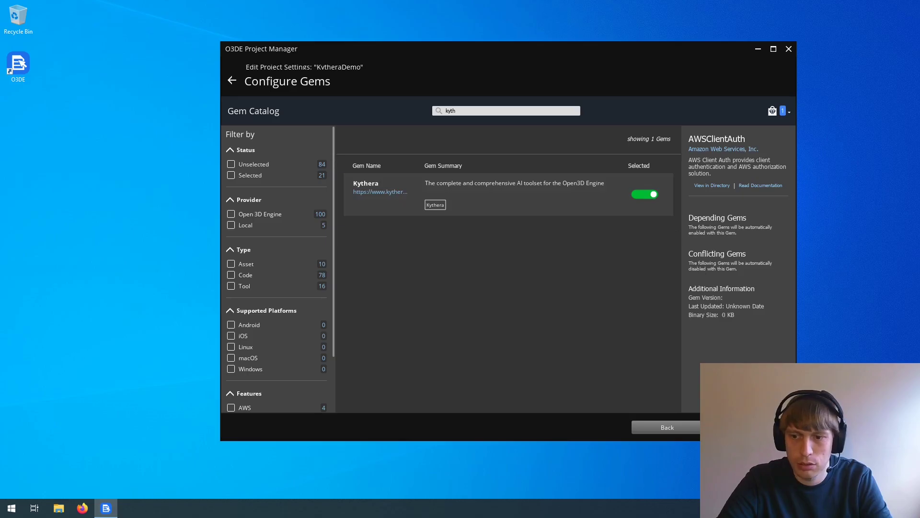
left_click(748, 427)
Build the KytheraDemo project after confirming, then launch it in the O3DE Editor.
left_click(577, 267)
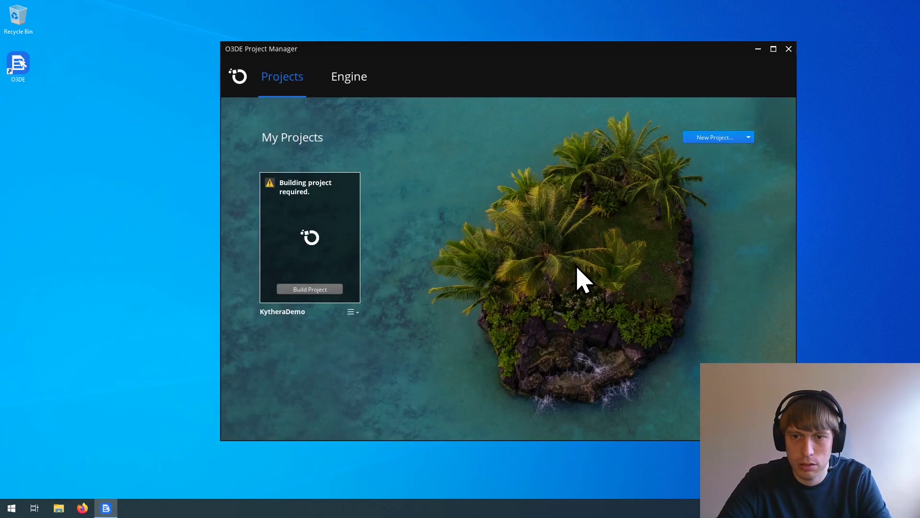
mouse_move(295, 289)
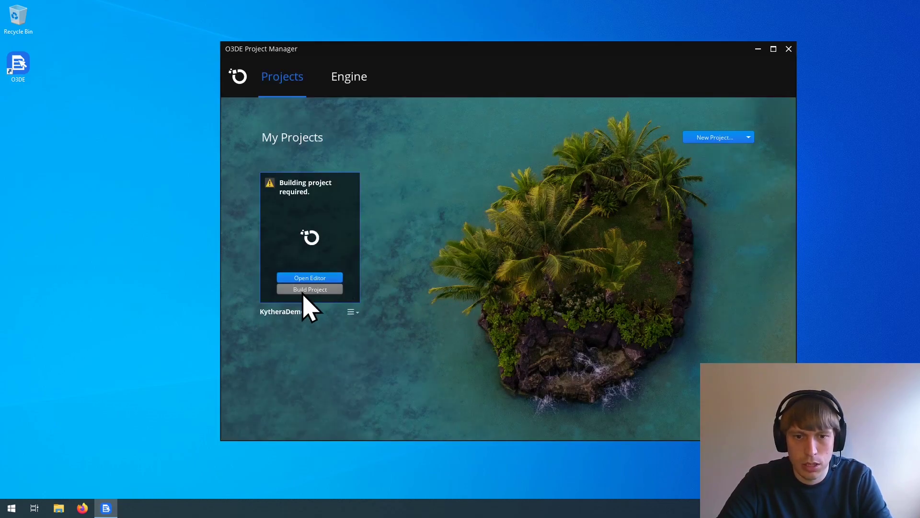
left_click(305, 291)
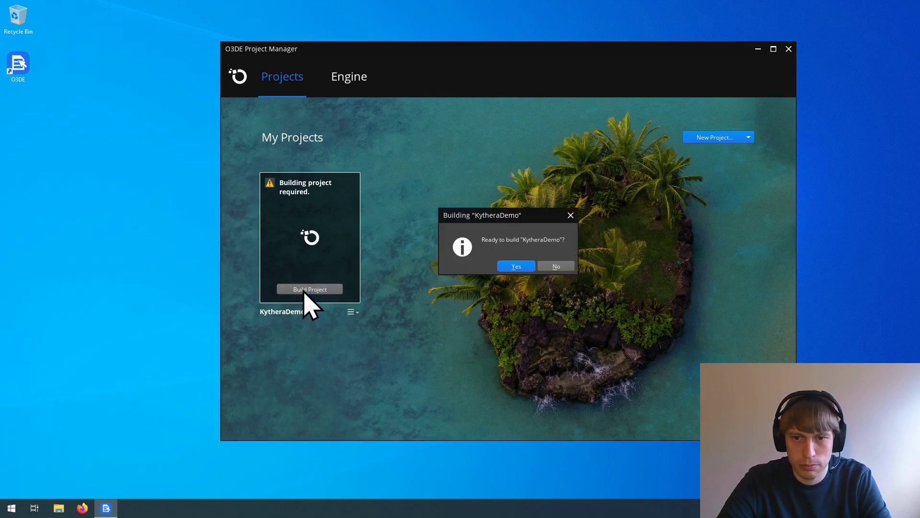
left_click(517, 266)
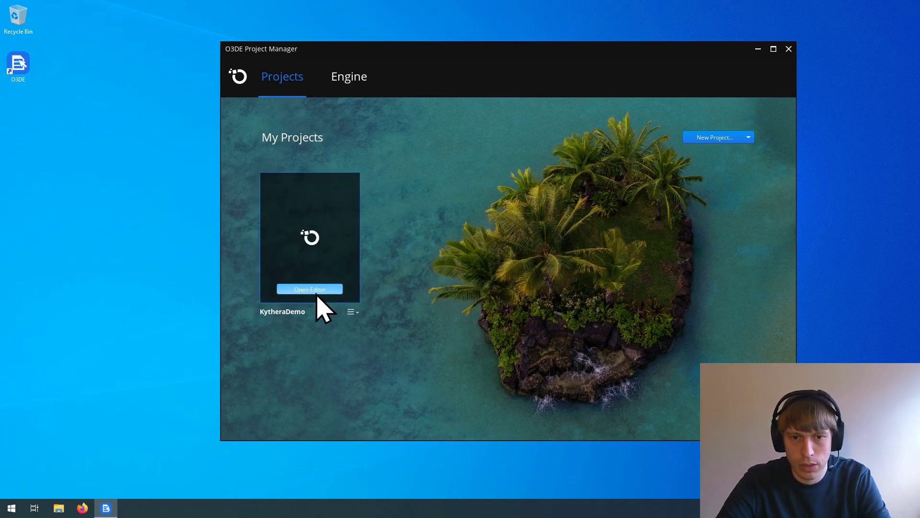
left_click(316, 289)
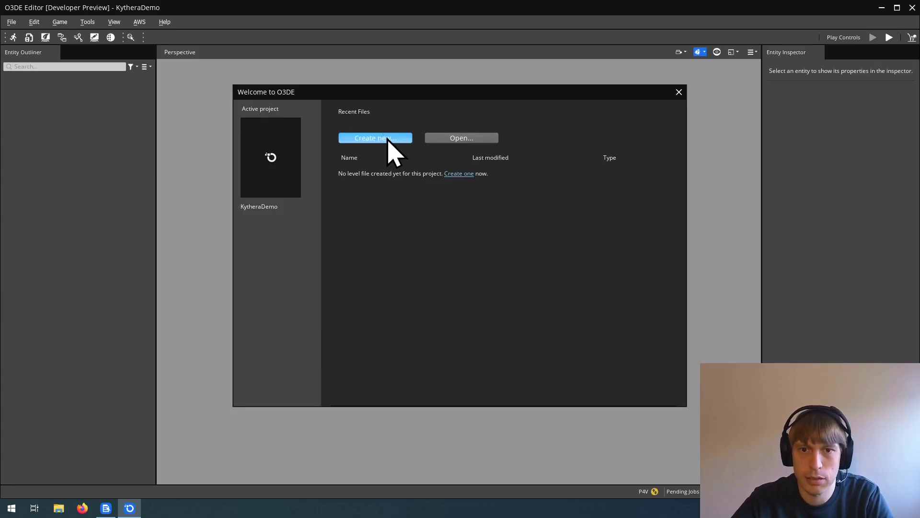
Create a level named Demo and delete its default Shader Ball entity.
left_click(388, 140)
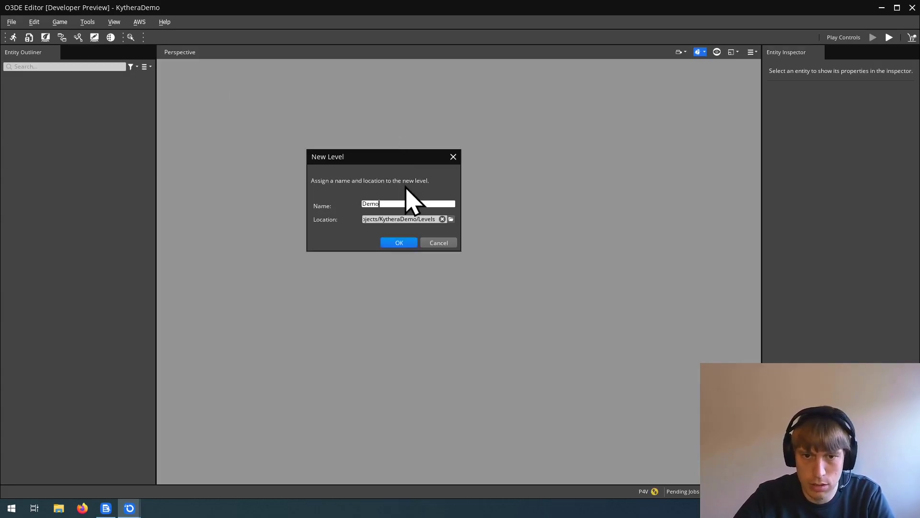
left_click(398, 242)
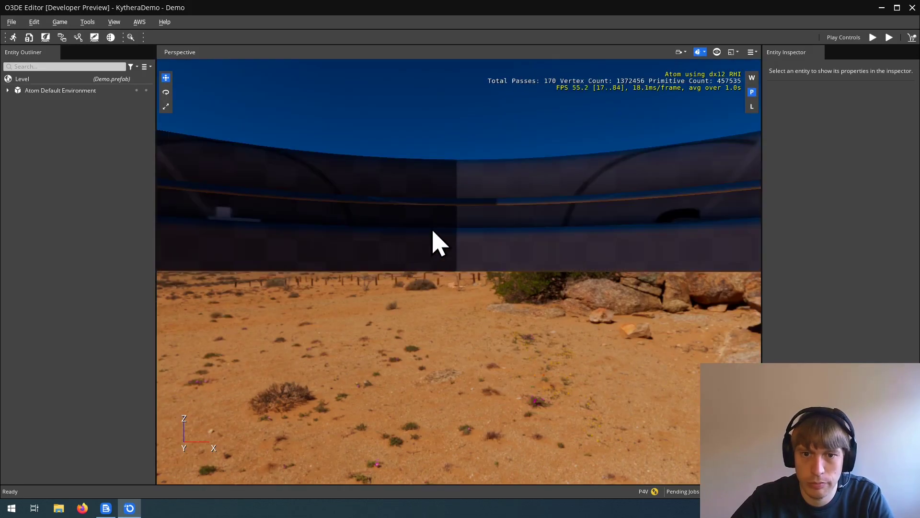
scroll(444, 281, "down", 10)
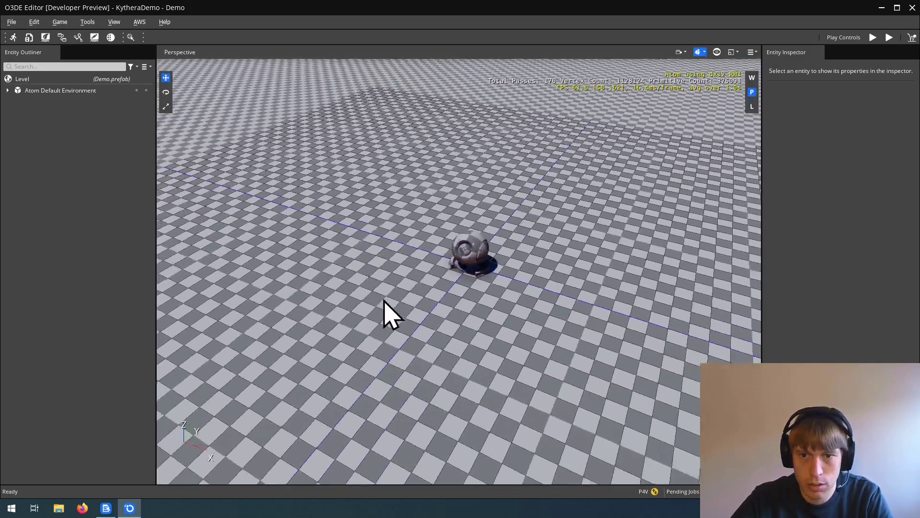
scroll(386, 297, "down", 4)
left_click(400, 263)
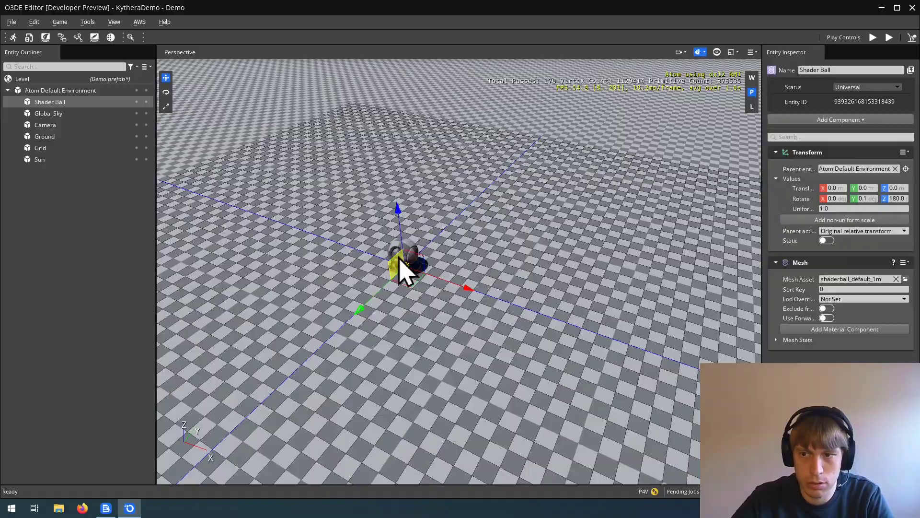
key("Delete")
scroll(425, 263, "up", 5)
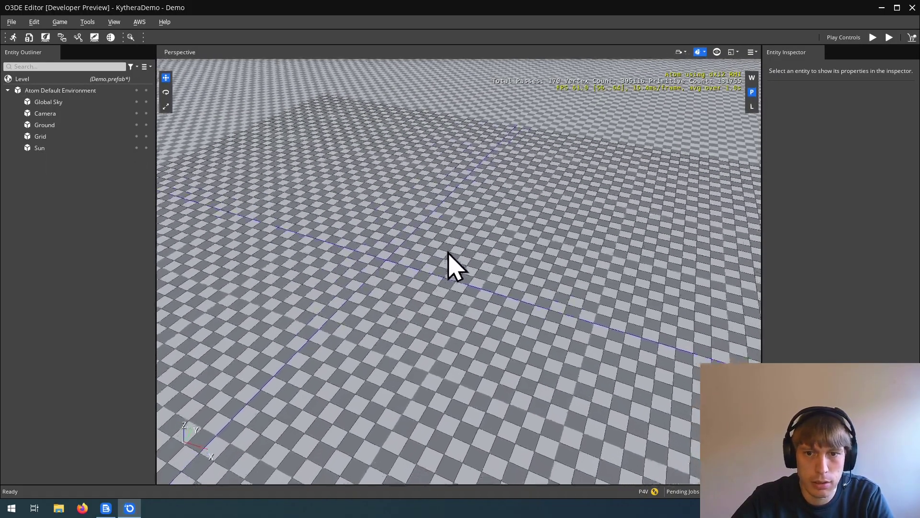
right_click_drag(449, 254, 437, 256)
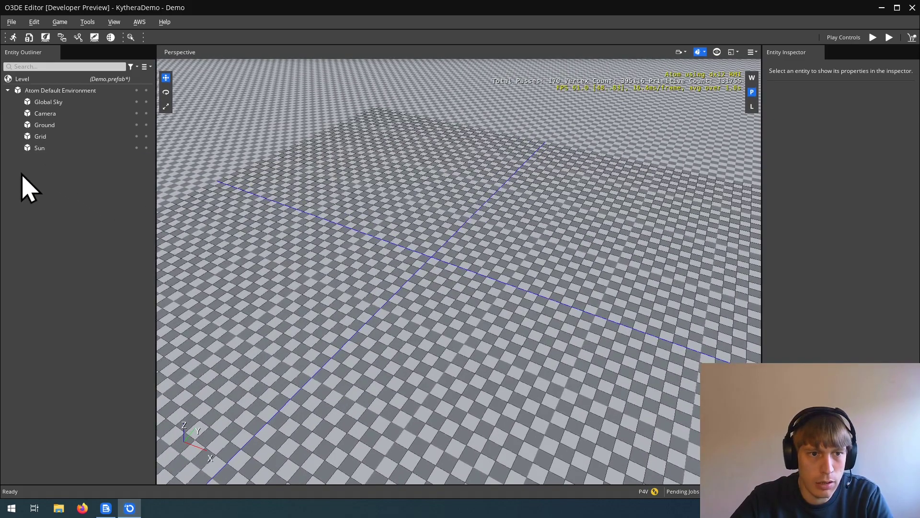
Create a new empty entity in the Outliner and name it Box.
right_click(23, 175)
left_click(65, 181)
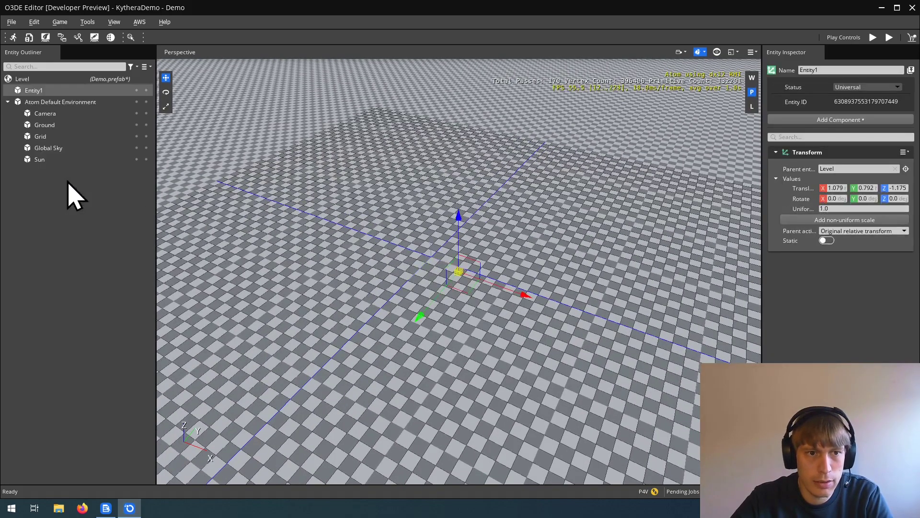
double_click(35, 90)
type("Box")
key("Return")
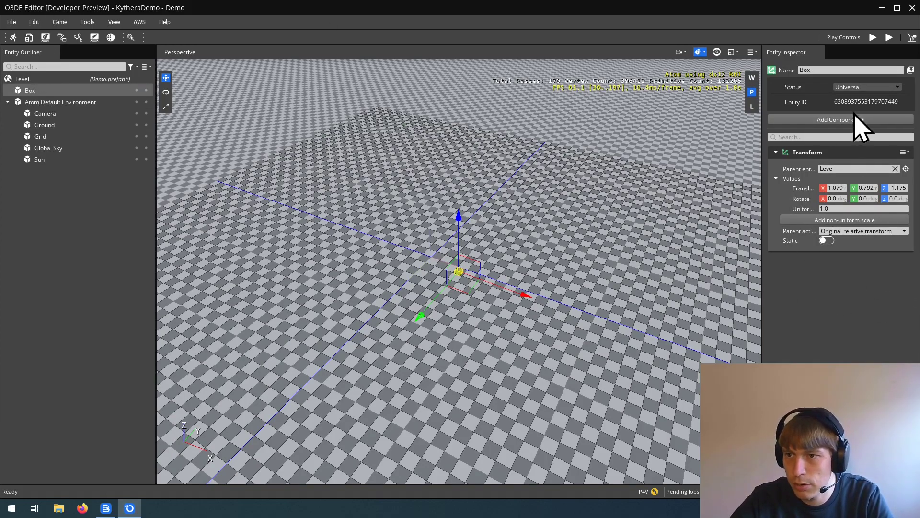
Add a Mesh component to Box using the _Box_1x1.fbx model from _Primitives.
left_click(861, 126)
type("mesh")
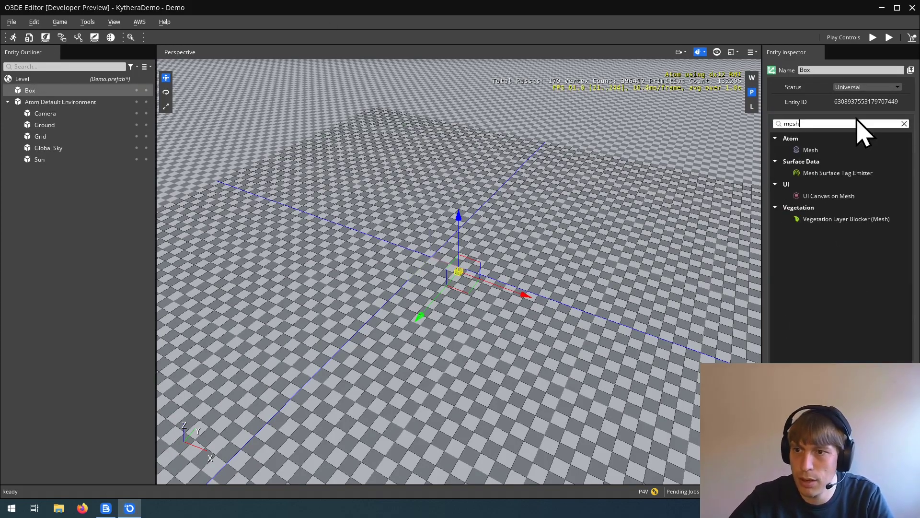
left_click(859, 150)
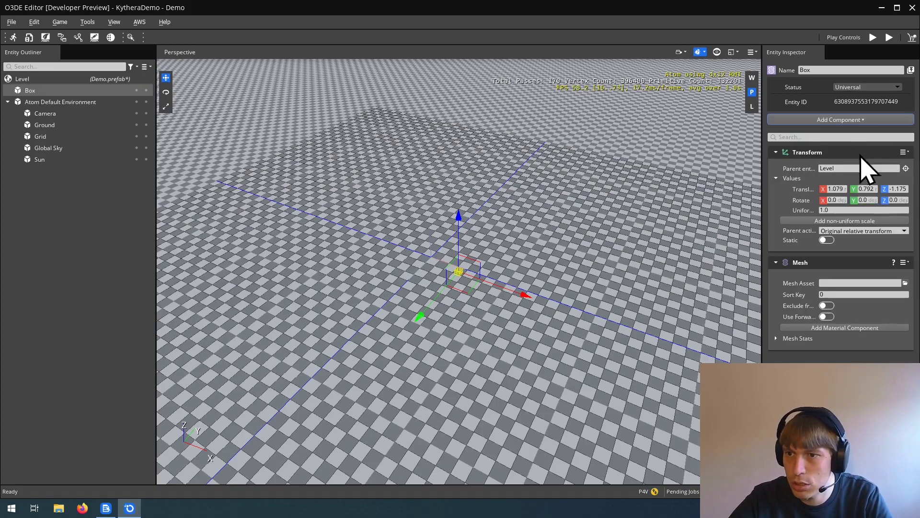
left_click(905, 279)
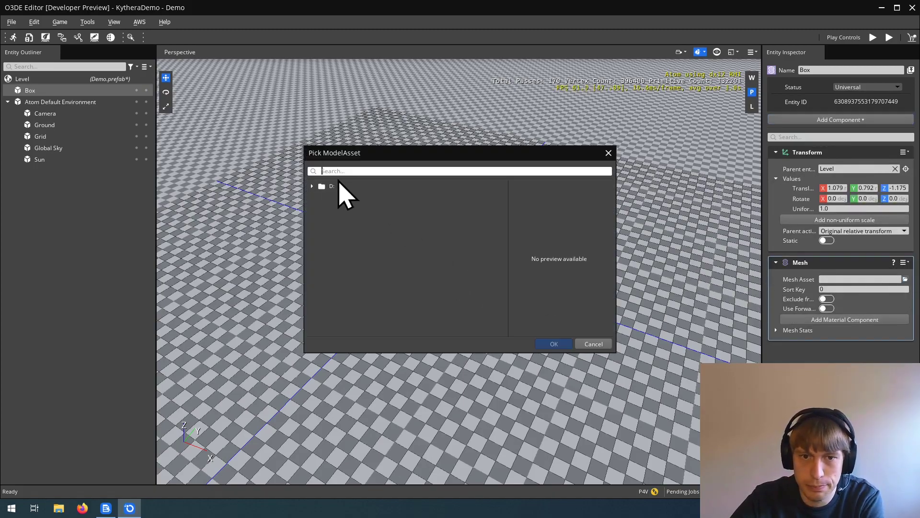
left_click(336, 186)
key("Right")
key("Right")
key("Right")
key("Right")
key("Right")
key("Right")
key("Right")
key("Right")
key("Right")
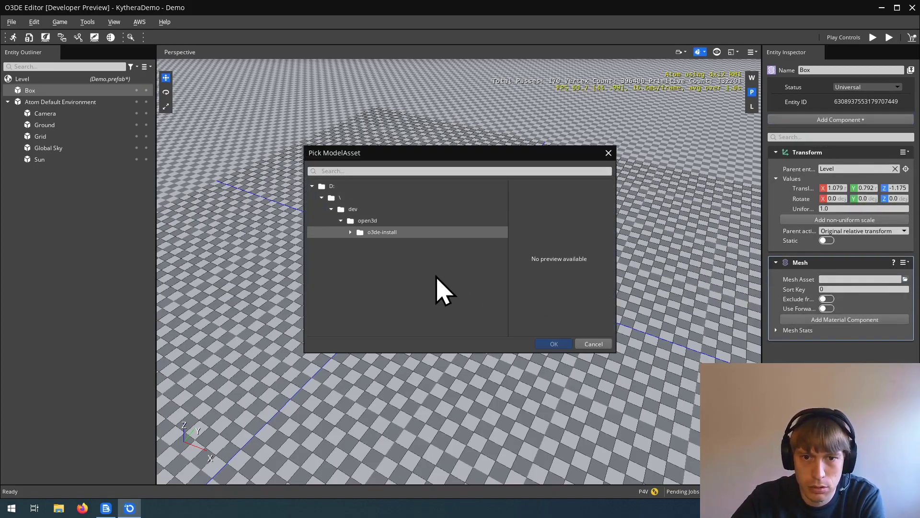
key("Right")
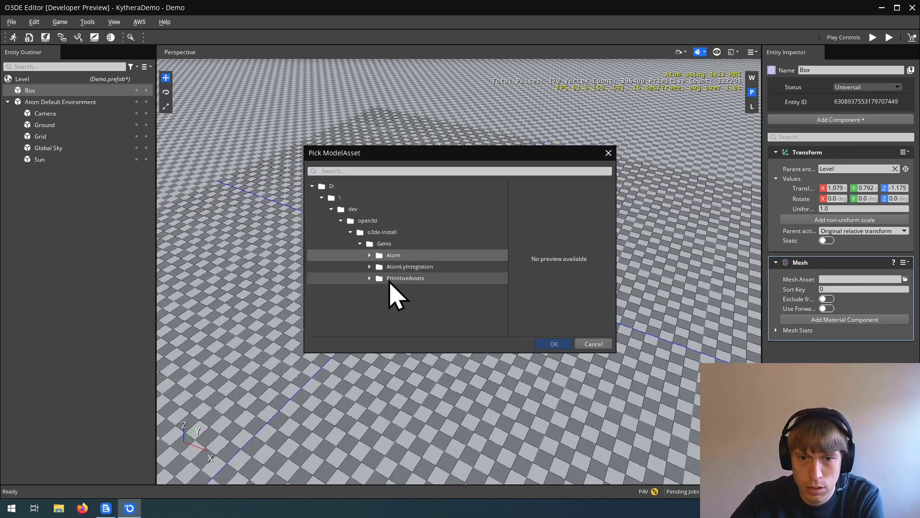
key("Down")
key("Down")
key("Right")
key("Right")
key("Right")
key("Right")
key("Right")
key("Right")
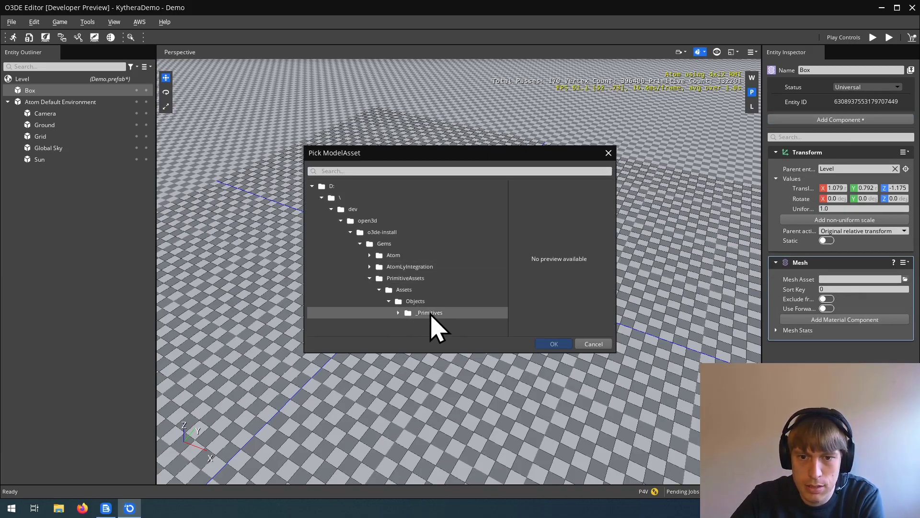
key("Right")
left_click(441, 301)
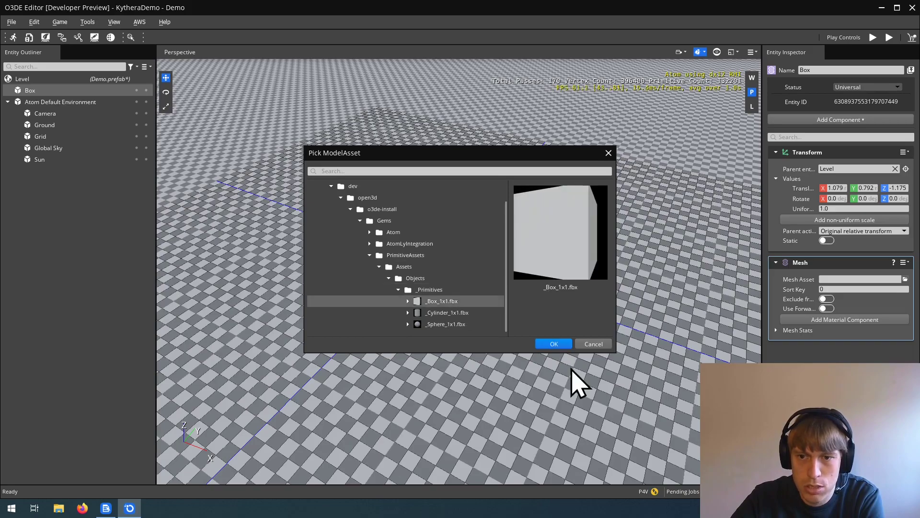
left_click(554, 344)
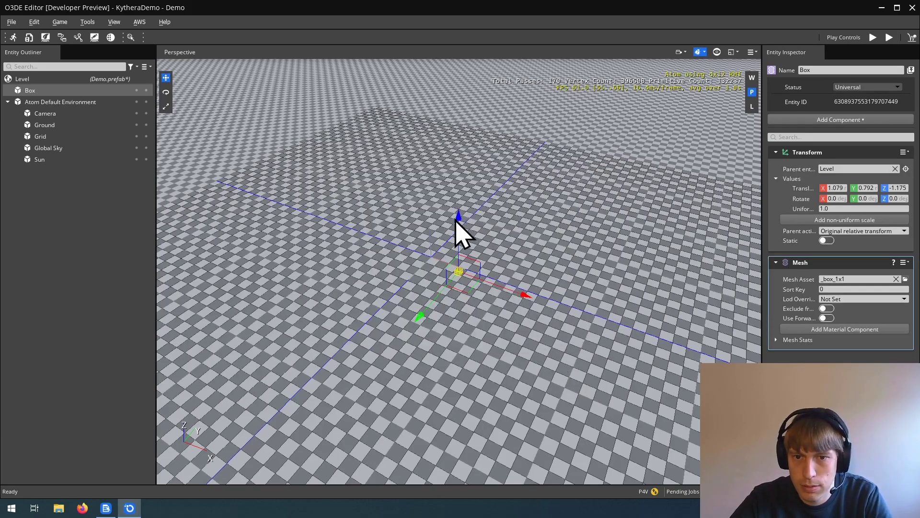
Raise the box, move it to the left of the grid, and set uniform scale 4.
left_click_drag(459, 218, 450, 182)
left_click_drag(468, 261, 408, 177)
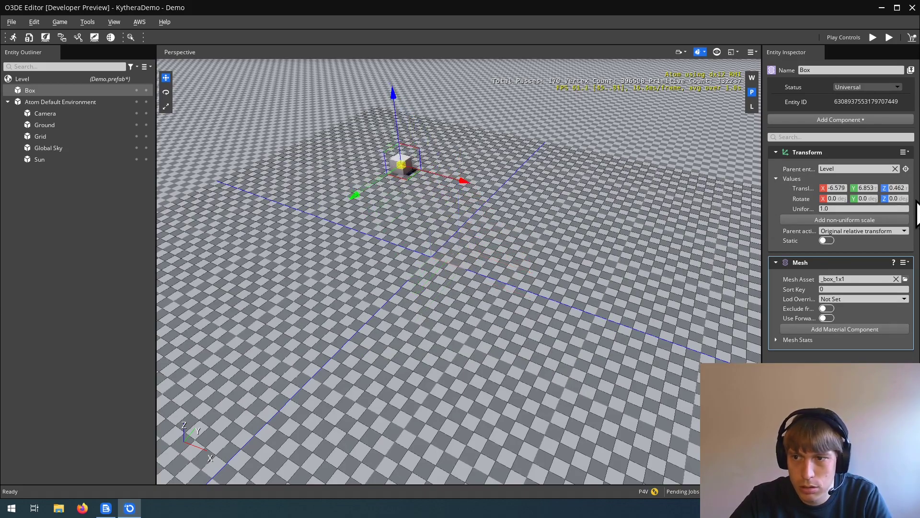
left_click(833, 198)
left_click(847, 208)
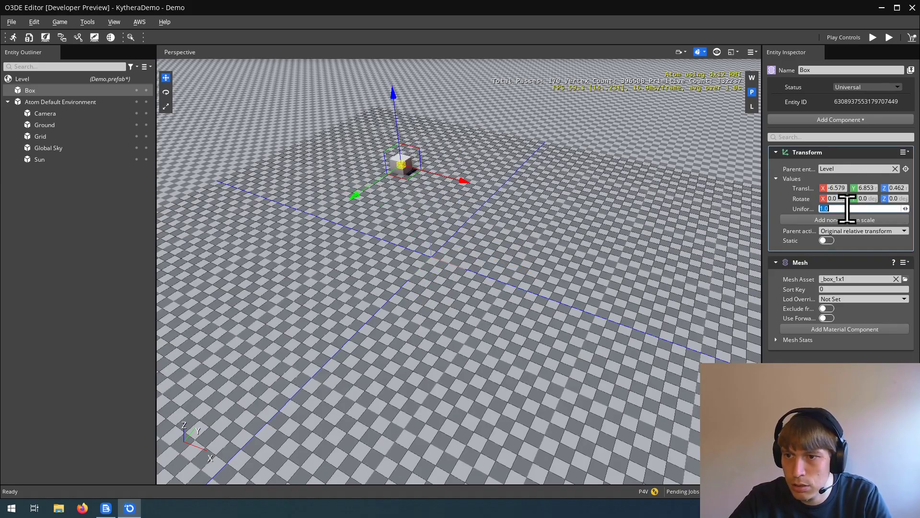
type("4")
key("Tab")
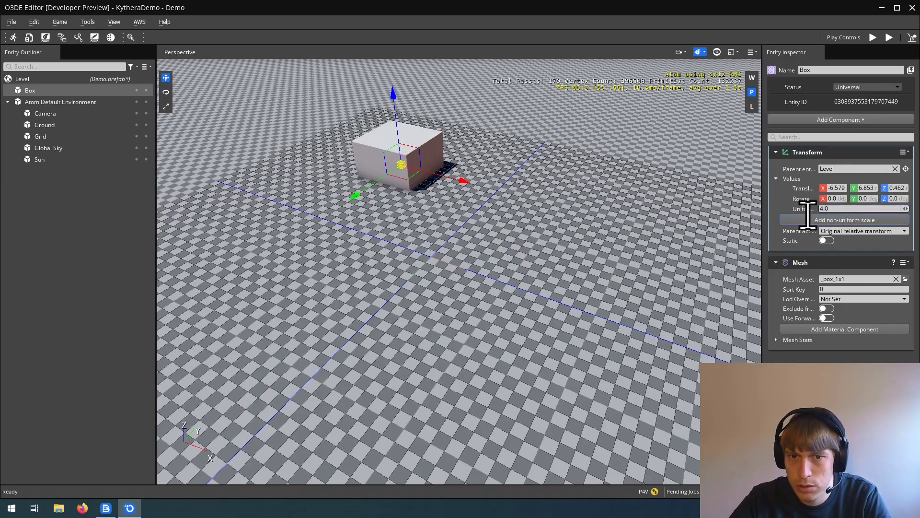
right_click_drag(509, 281, 484, 276)
Create a second entity named Box with a Mesh component using the box model.
right_click(44, 176)
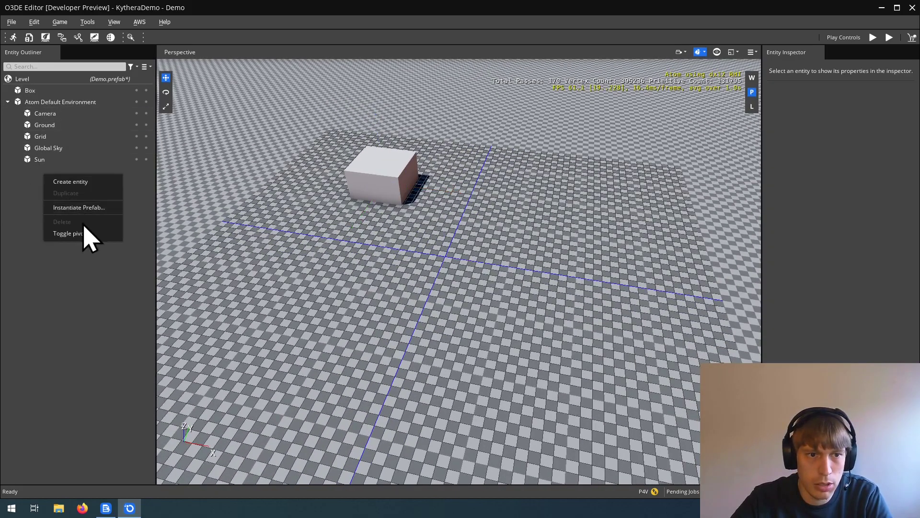
left_click(72, 183)
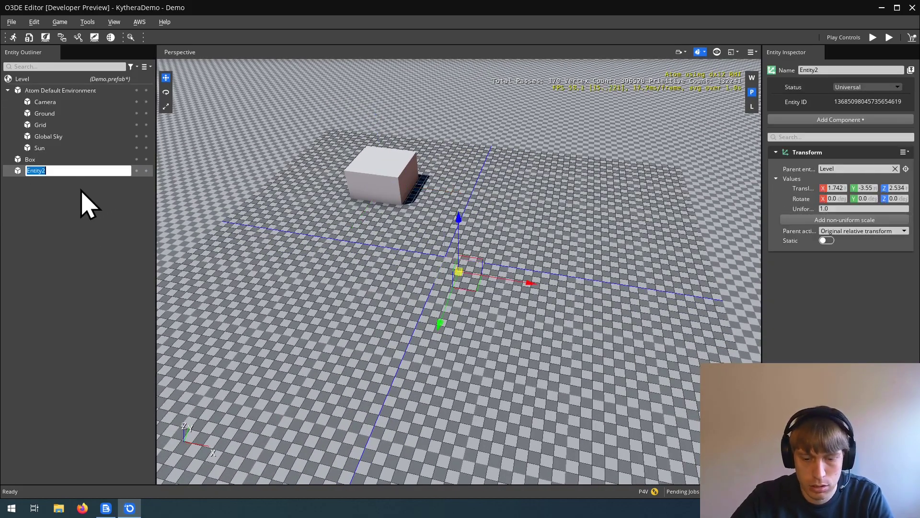
type("Box")
key("Return")
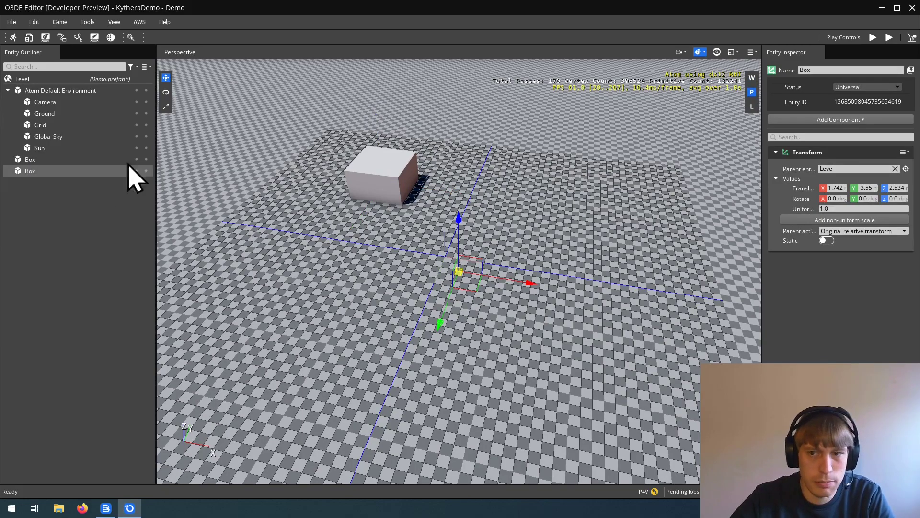
left_click(841, 119)
type("mesh")
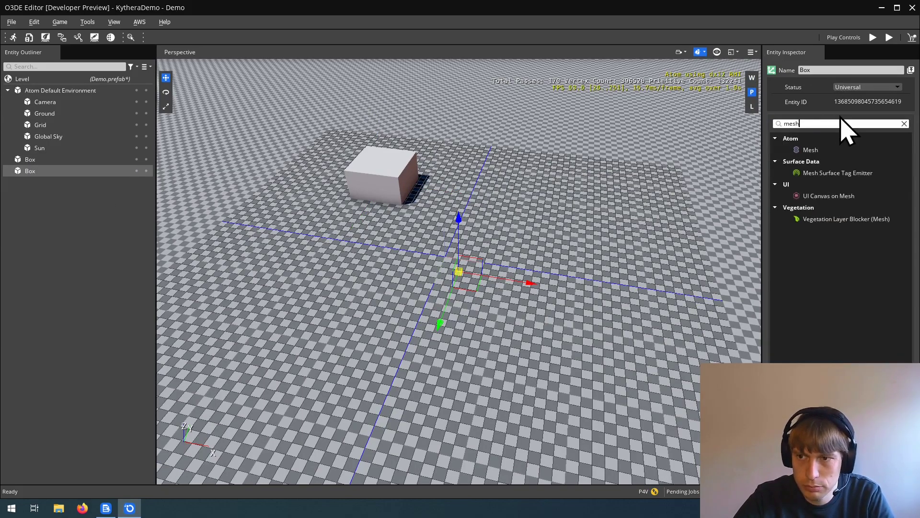
left_click(821, 150)
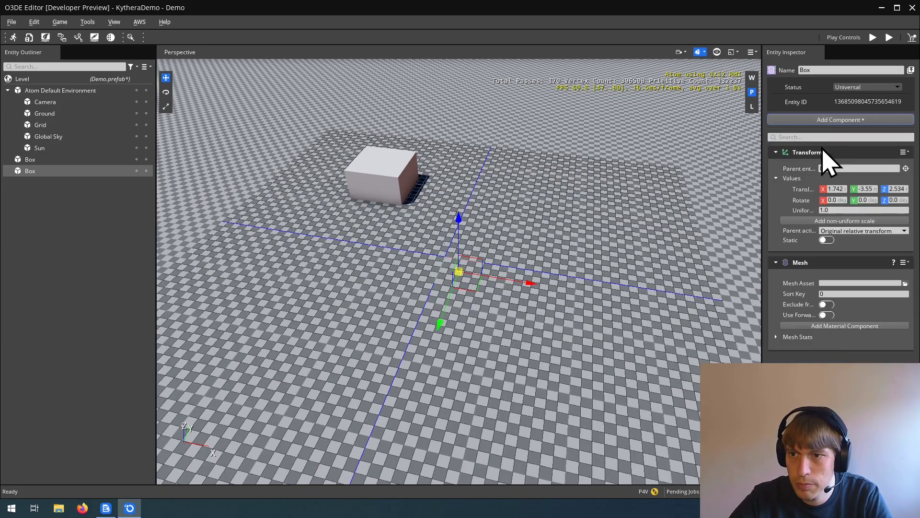
left_click(905, 279)
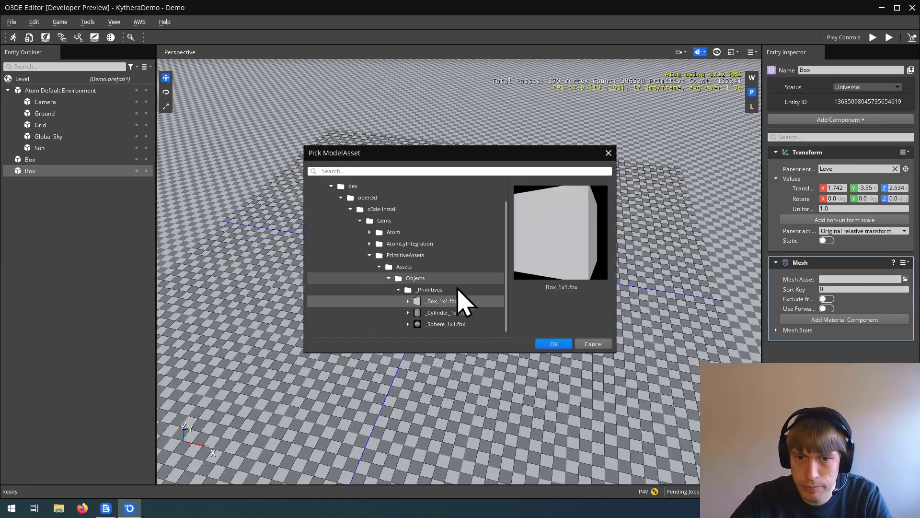
left_click(554, 344)
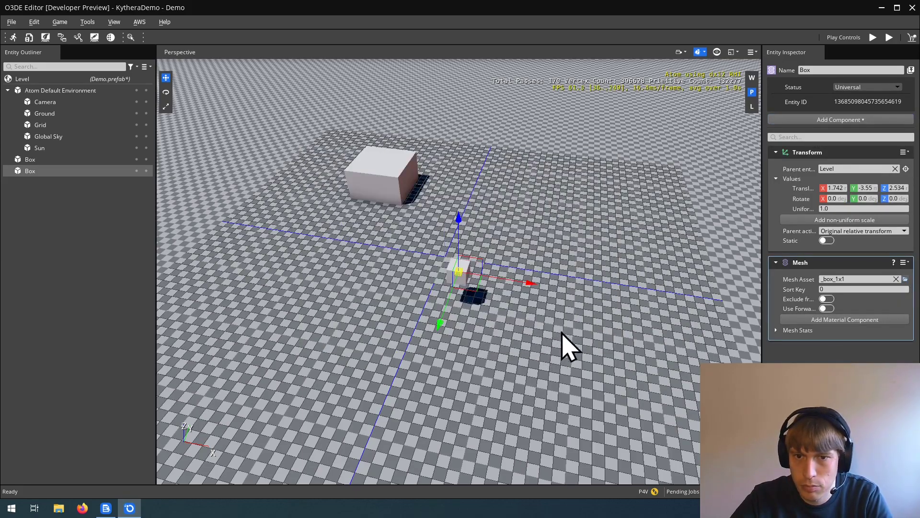
Give the second box non-uniform scale 10 × 2 × 1 and lower it to the ground.
left_click(849, 219)
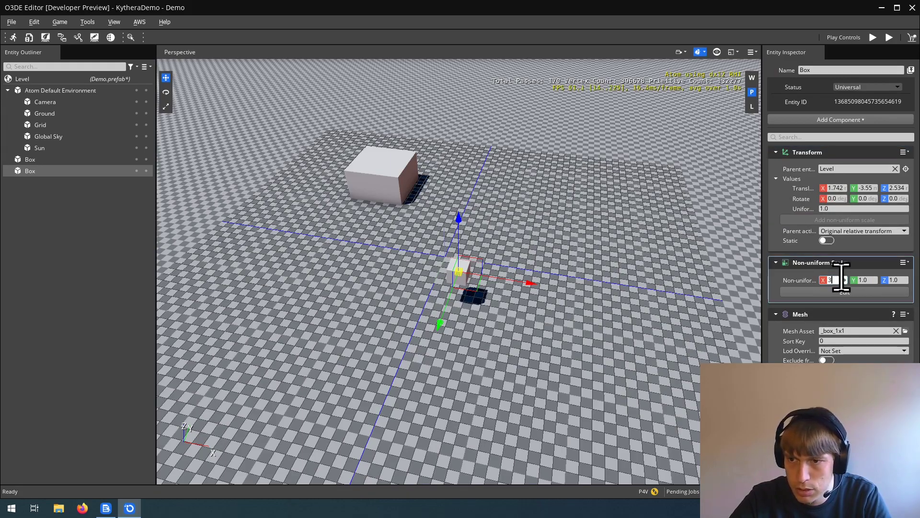
key("Tab")
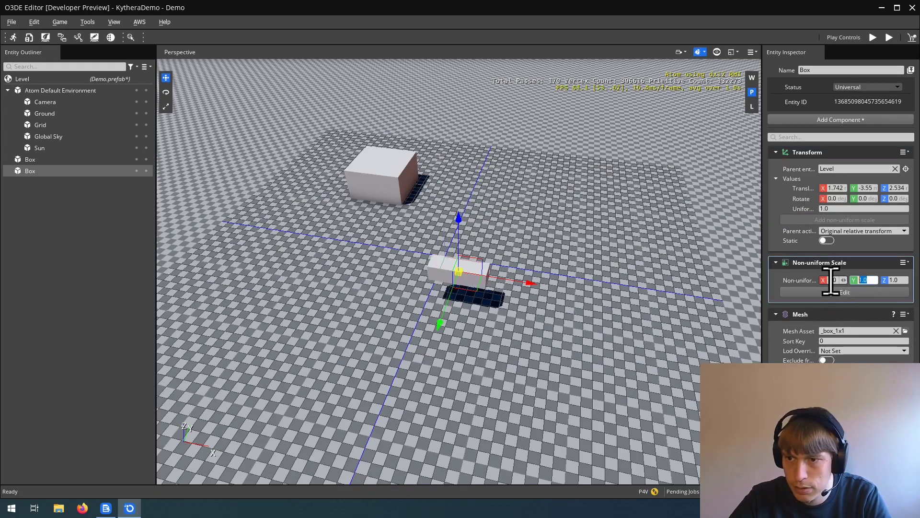
key("Tab")
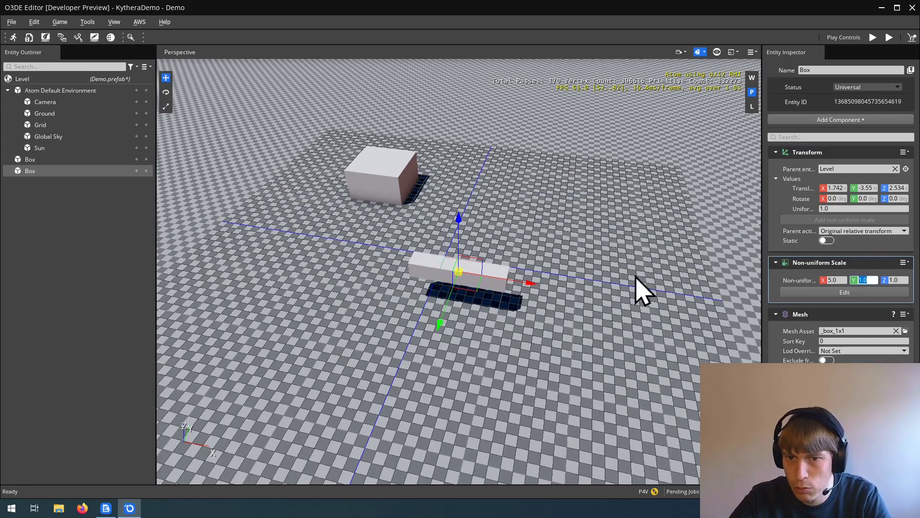
left_click_drag(458, 233, 504, 300)
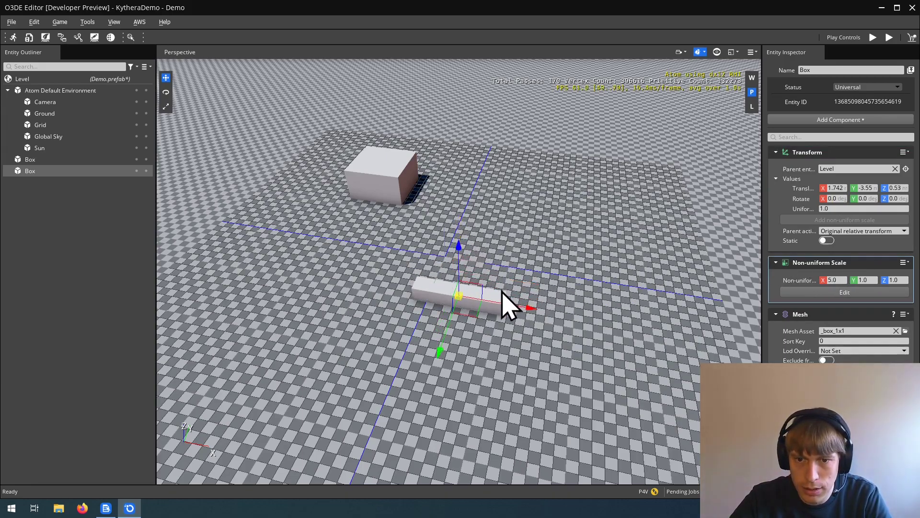
key("Return")
left_click(839, 279)
type("10")
key("Tab")
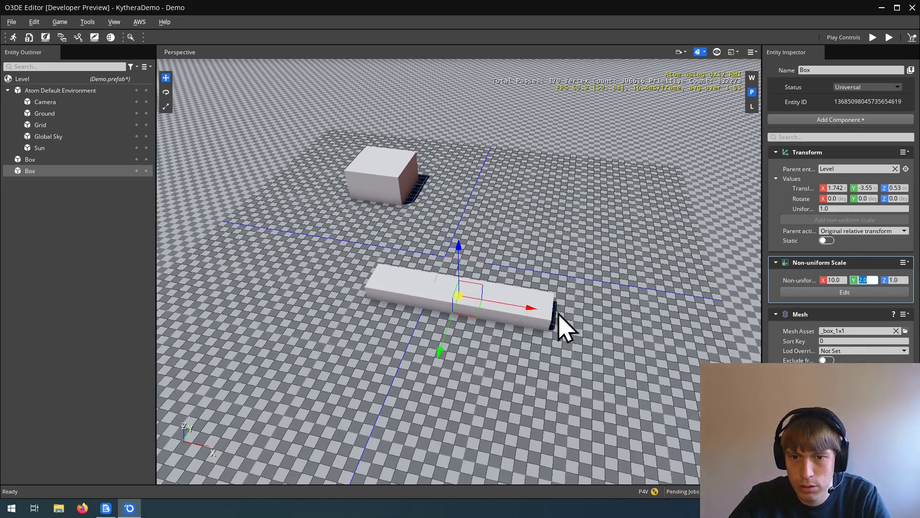
Tilt the long box slightly about its Y axis and move it left across the grid.
type("2")
type("2")
left_click_drag(519, 266, 507, 254)
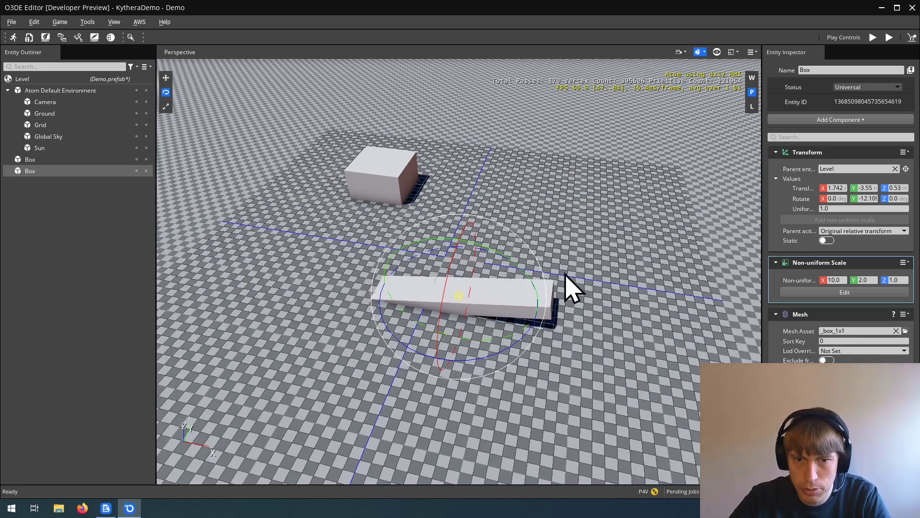
key("1")
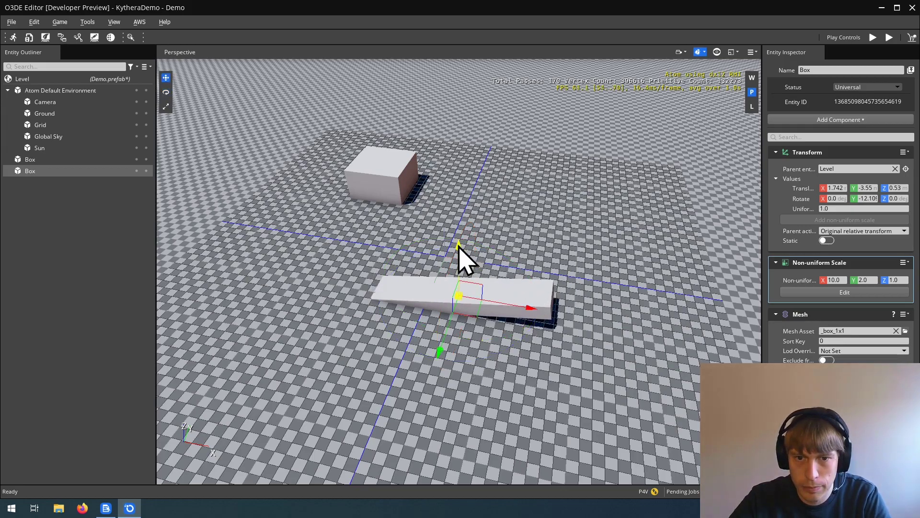
left_click_drag(479, 315, 371, 317)
Duplicate the plank, rotate it, and slide it to join the first ramp piece.
right_click(39, 172)
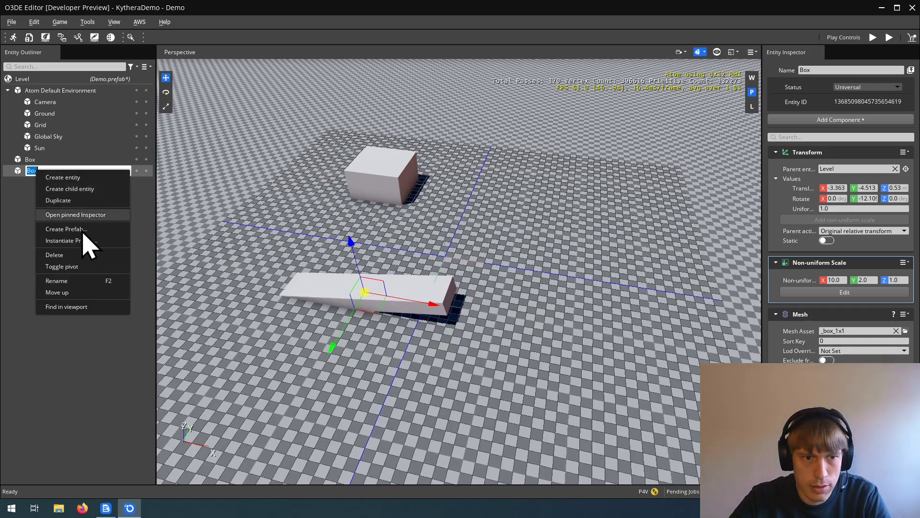
left_click(62, 221)
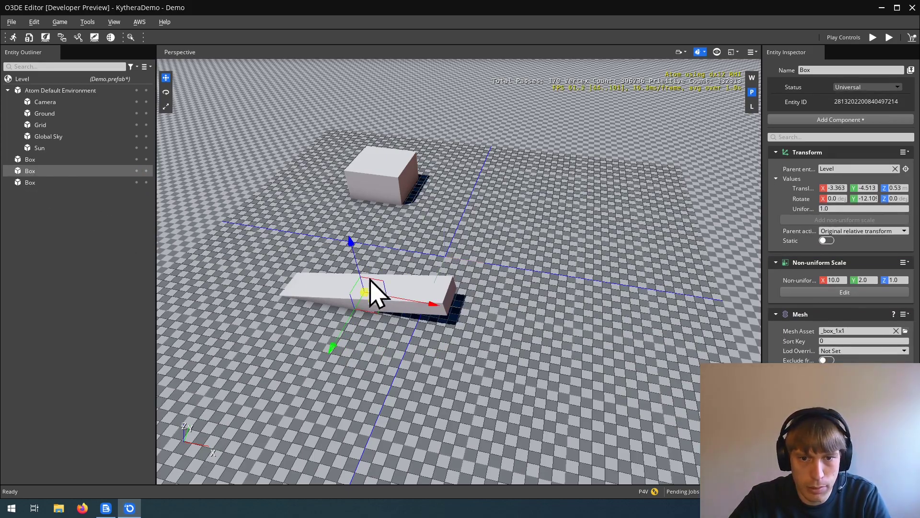
left_click_drag(366, 293, 554, 353)
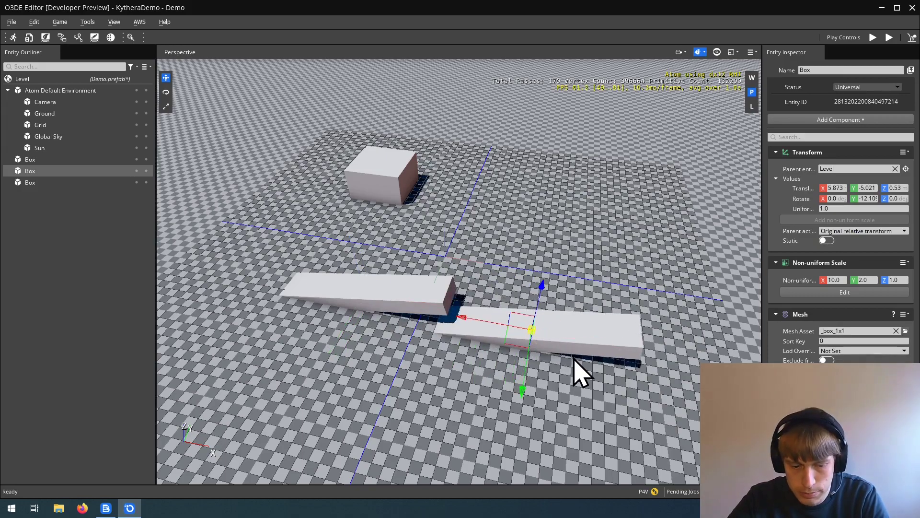
key("2")
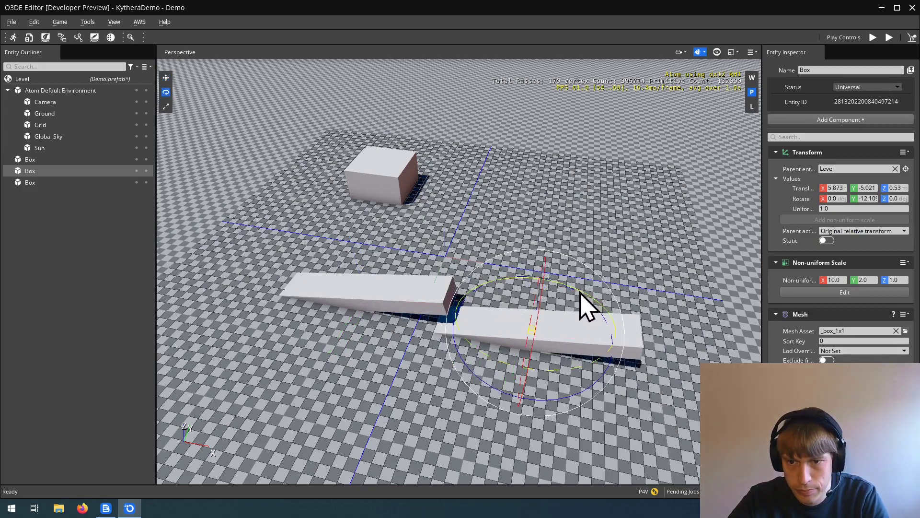
left_click_drag(586, 306, 545, 436)
key("ctrl+z")
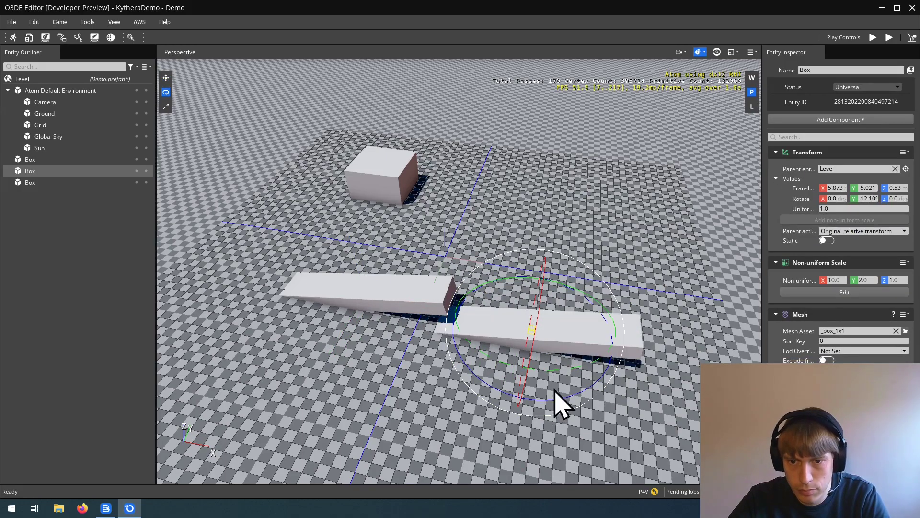
left_click_drag(539, 397, 493, 131)
key("1")
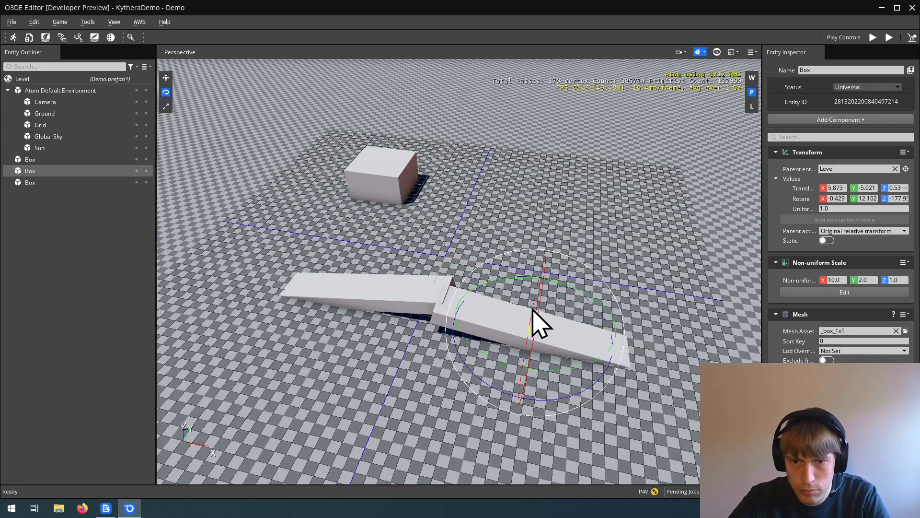
mouse_move(514, 336)
left_mouse_down()
mouse_move(527, 317)
mouse_move(518, 325)
mouse_move(524, 332)
left_mouse_up()
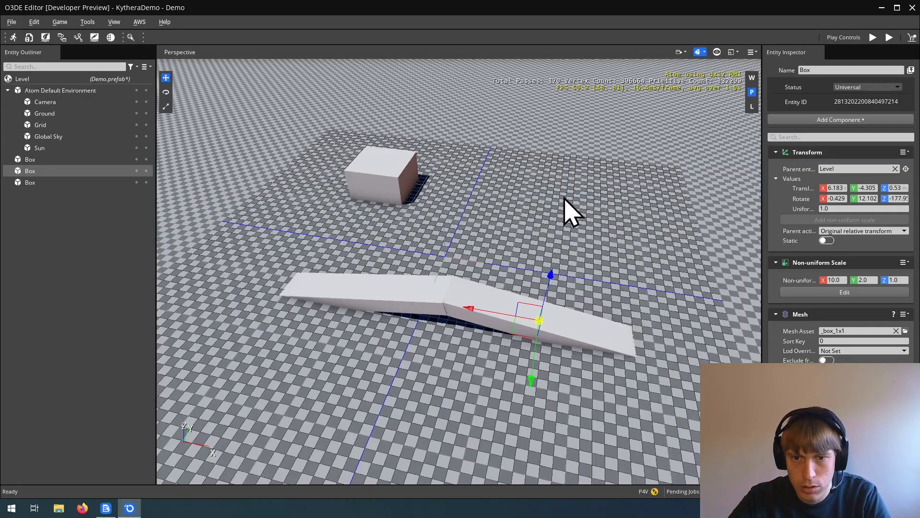
right_click_drag(566, 207, 501, 223)
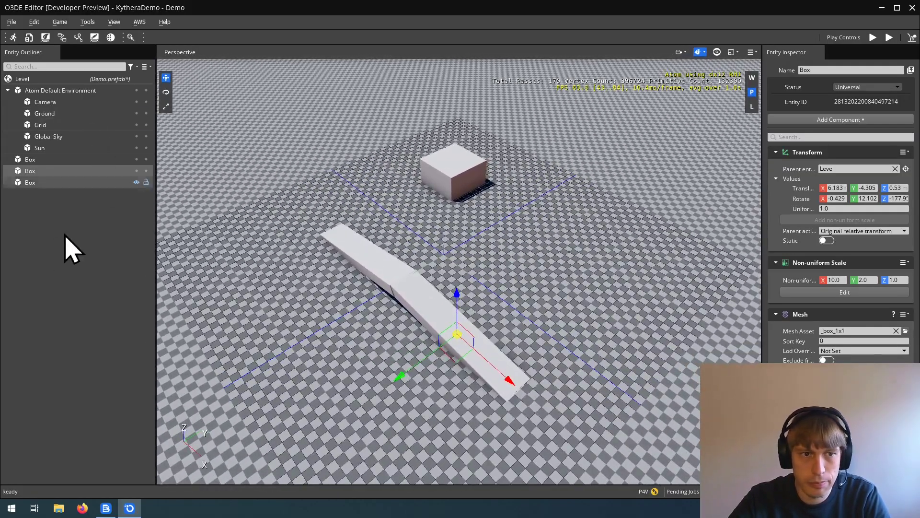
Create a new empty entity and name it Cylinder.
left_click(24, 207)
right_click(23, 206)
left_click(66, 217)
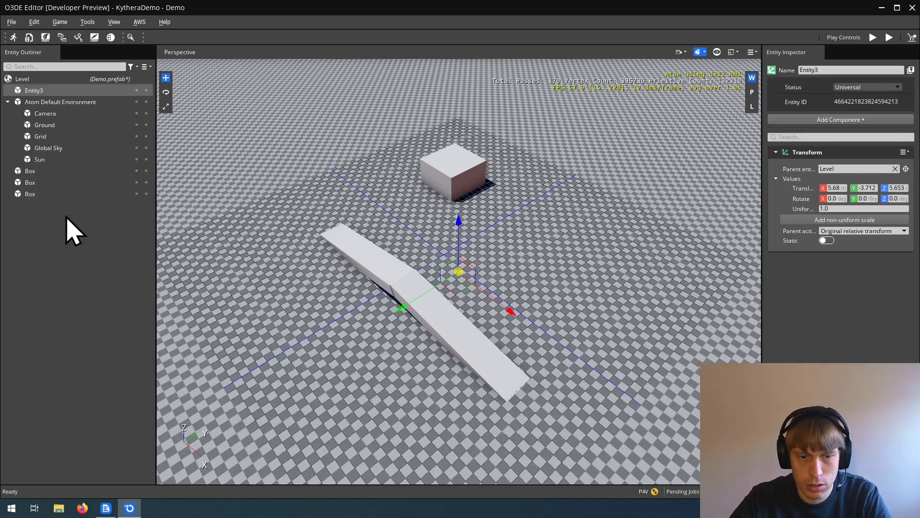
key("F2")
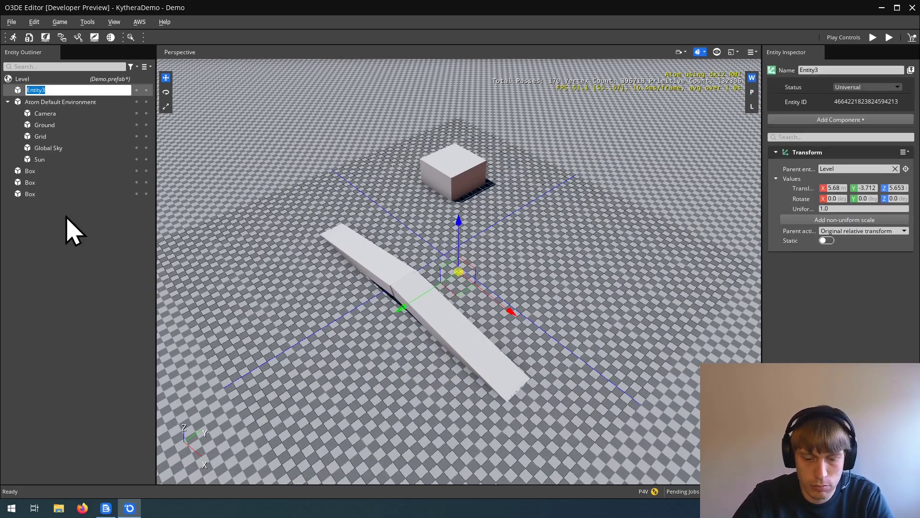
type("Cylinder")
key("Return")
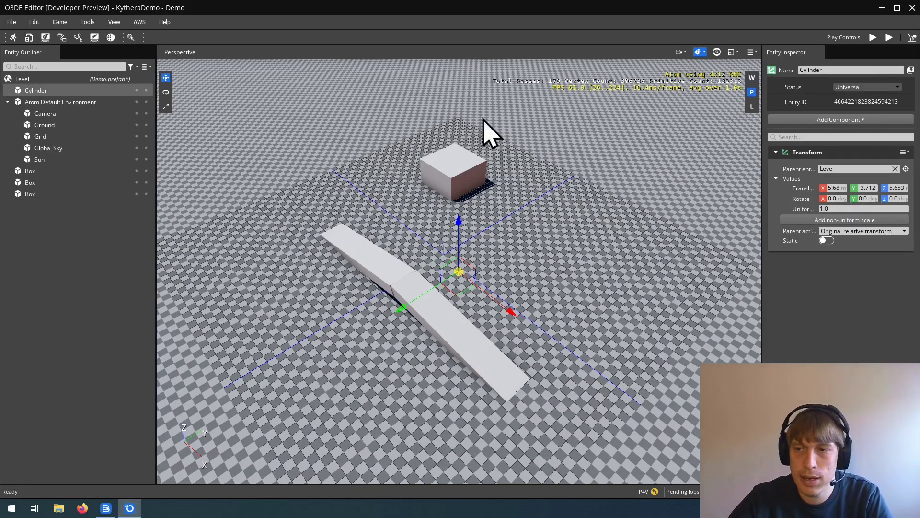
Add a Mesh component to Cylinder using the _Cylinder_1x1.fbx model.
left_click(903, 153)
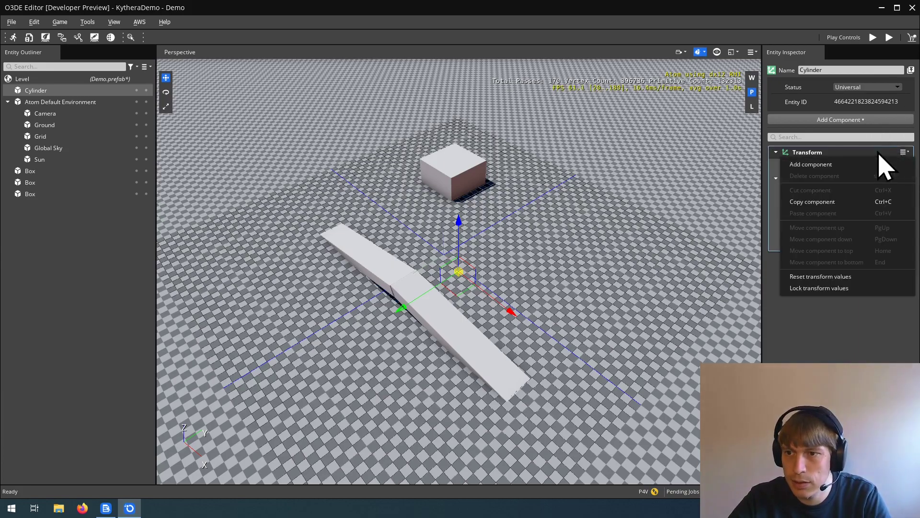
left_click(853, 176)
type("cylin")
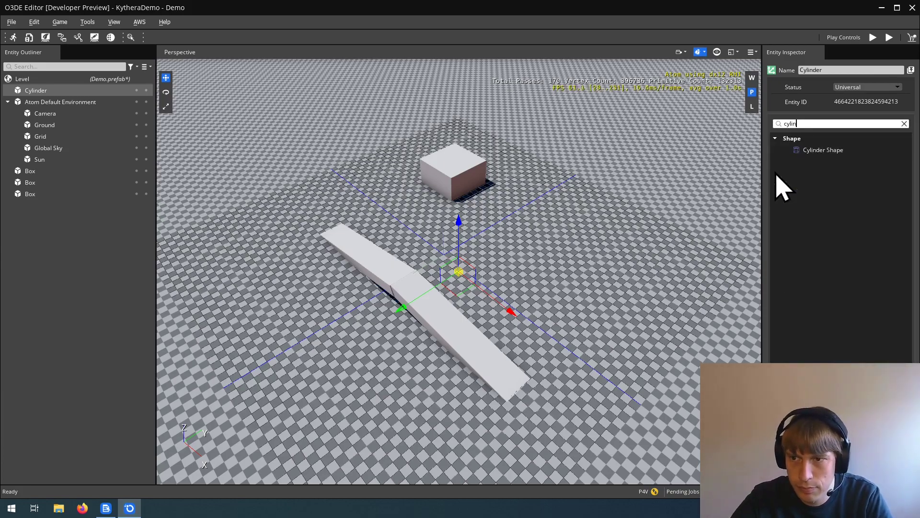
key("BackSpace")
type("mesh")
left_click(810, 150)
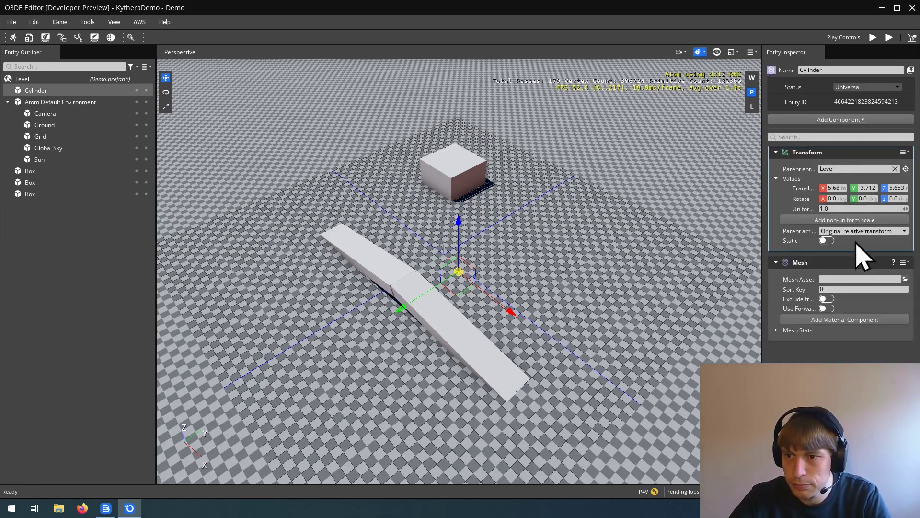
left_click(853, 320)
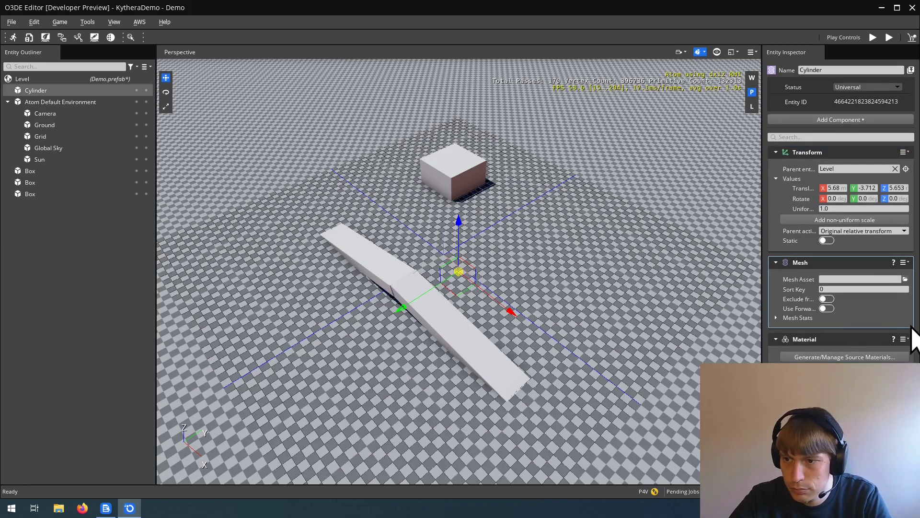
left_click(904, 339)
left_click(885, 353)
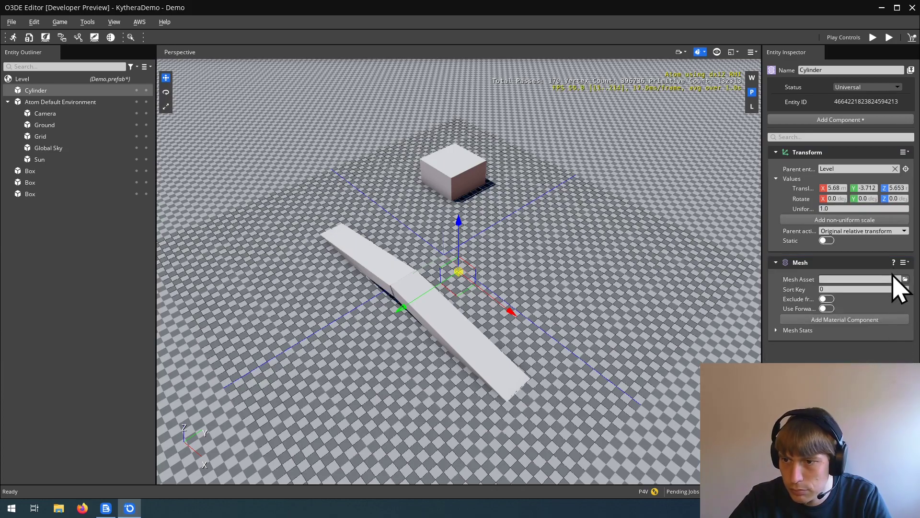
left_click(906, 279)
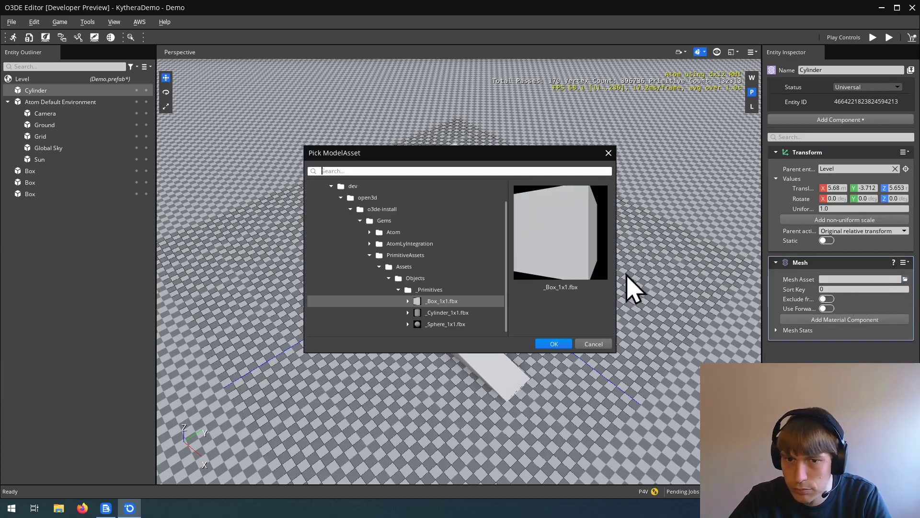
left_click(446, 324)
left_click(460, 312)
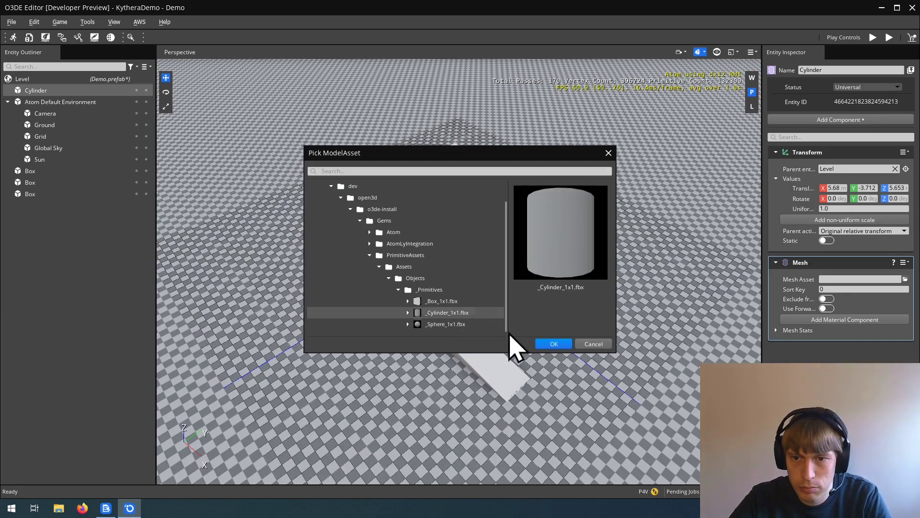
left_click(551, 345)
Set the cylinder's uniform scale to 3.0 and place it on the ground beside the cube.
left_click_drag(465, 300, 586, 225)
left_click_drag(598, 144, 583, 233)
left_click(838, 208)
key("Return")
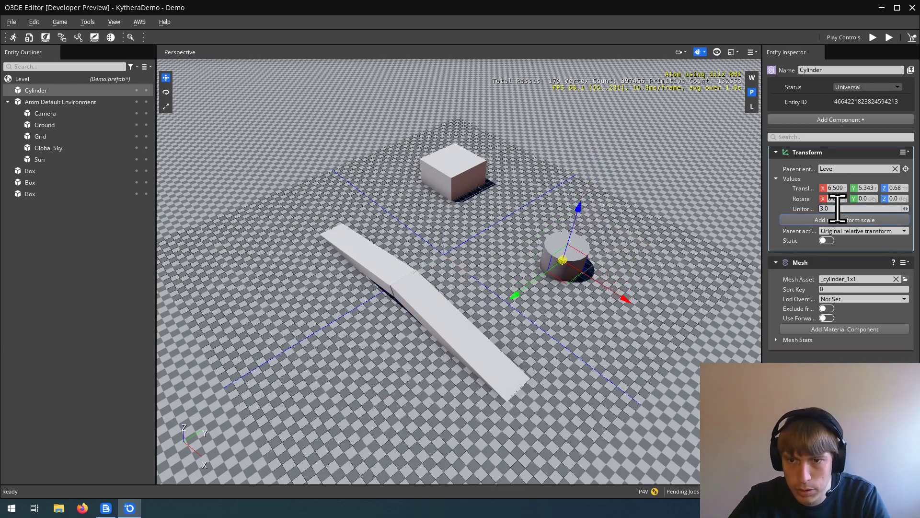
mouse_move(570, 277)
left_mouse_down()
mouse_move(538, 257)
mouse_move(548, 278)
mouse_move(556, 272)
left_mouse_up()
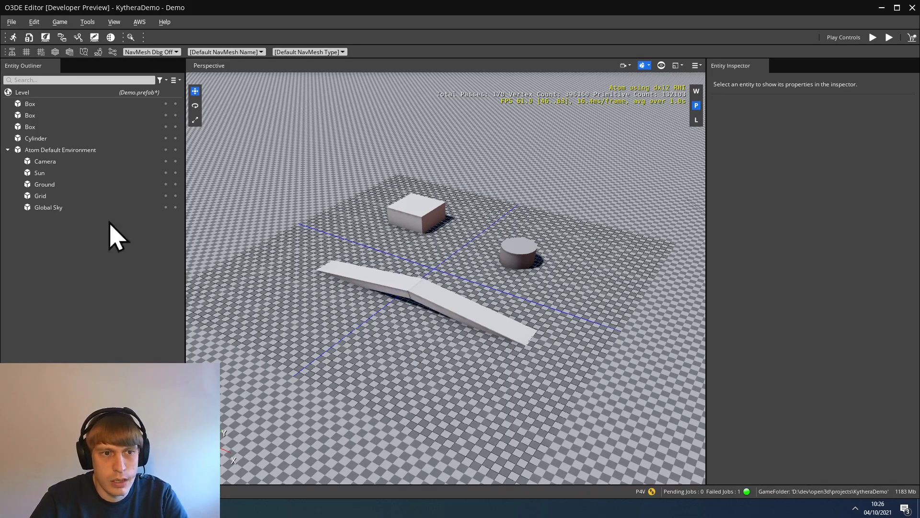
Turn on viewport helpers and add a PhysX Collider component to the Grid entity.
left_click(662, 65)
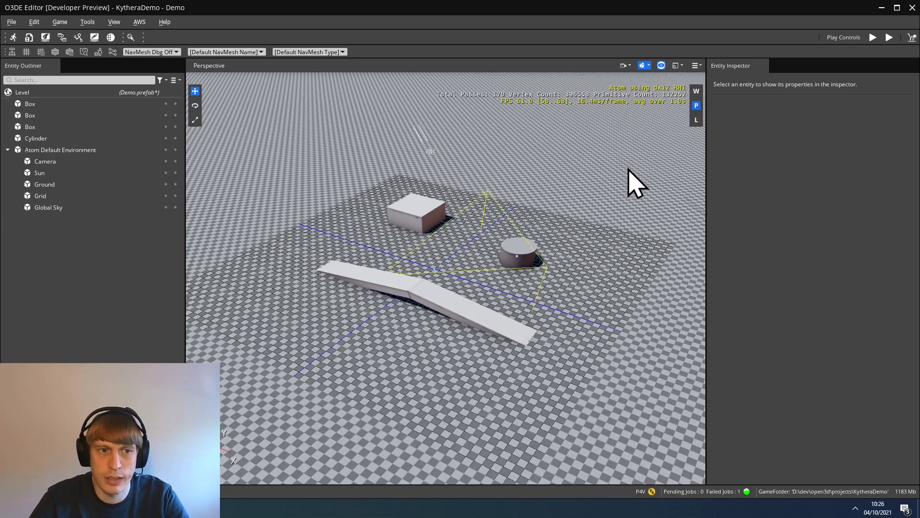
left_click(111, 196)
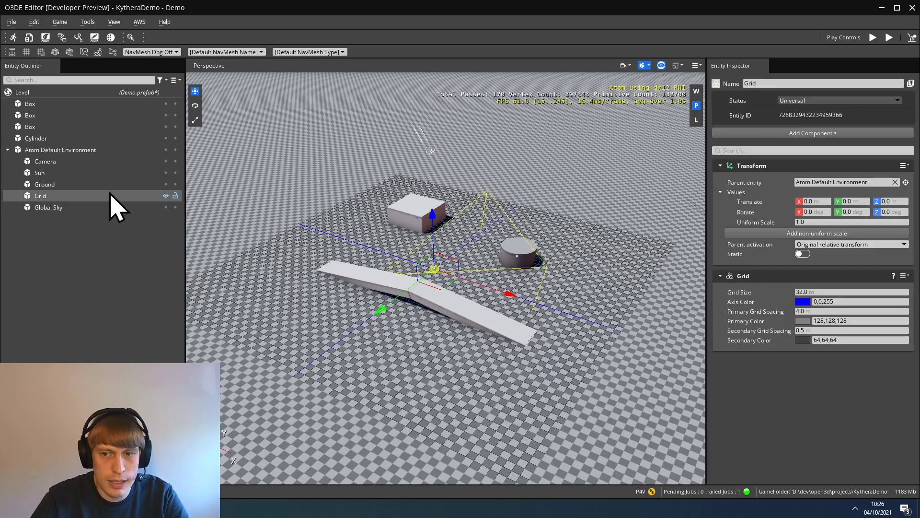
left_click(815, 135)
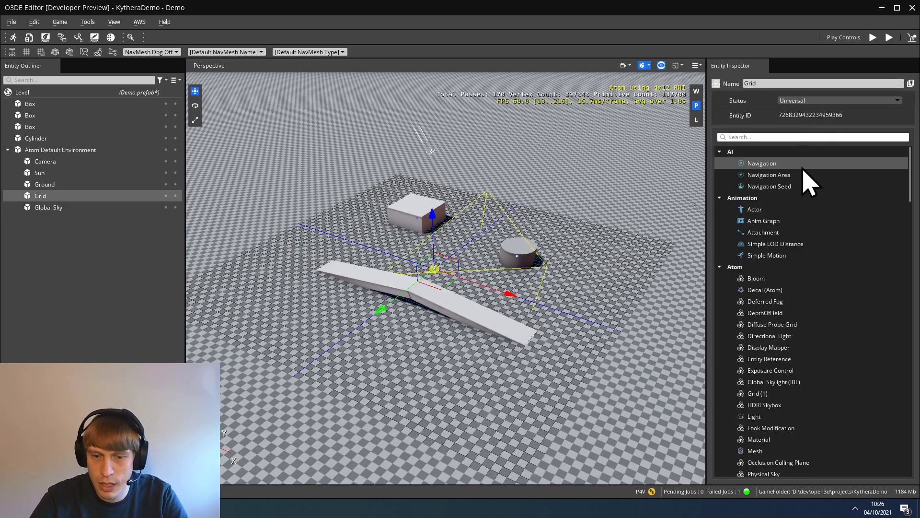
type("coll")
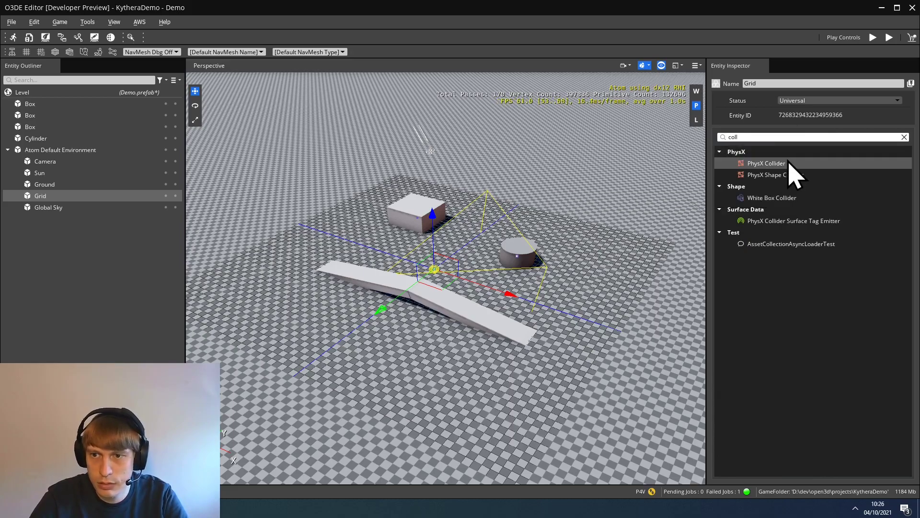
left_click(791, 164)
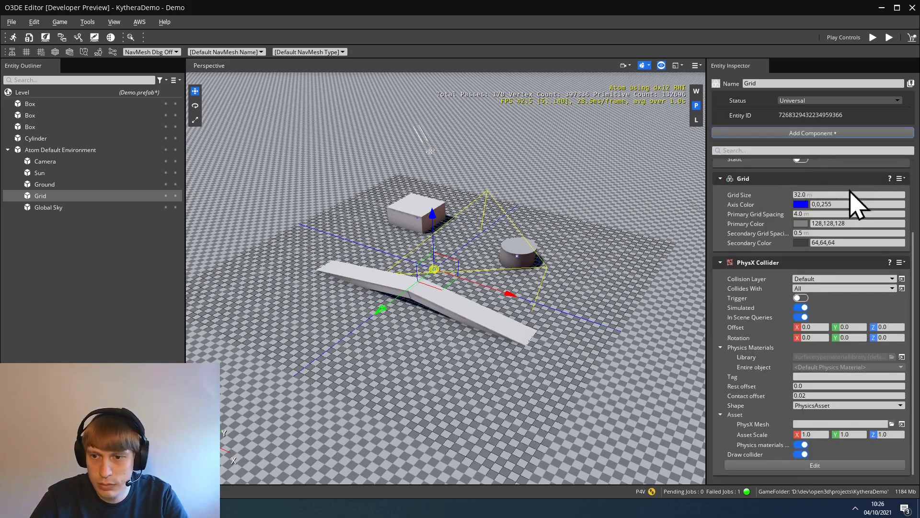
Set the collider shape to Box with X and Y dimensions of 100.
left_click(890, 406)
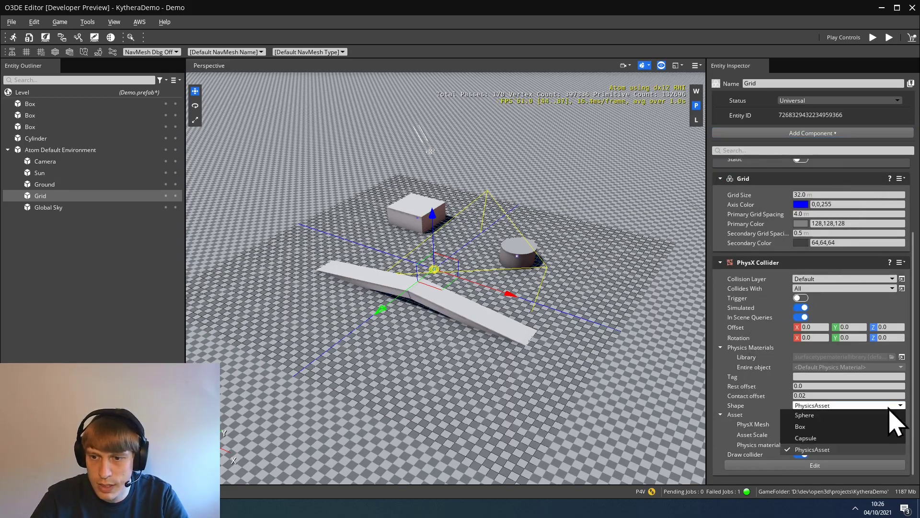
left_click(819, 427)
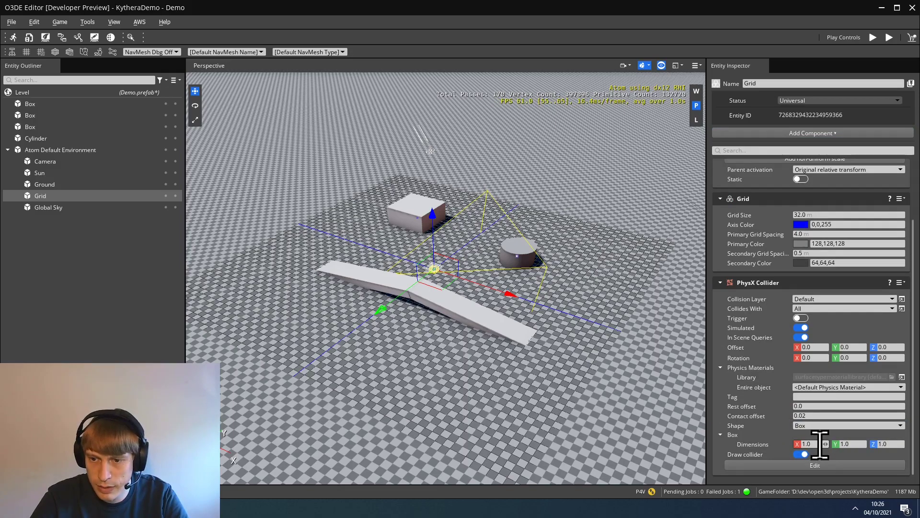
left_click(815, 443)
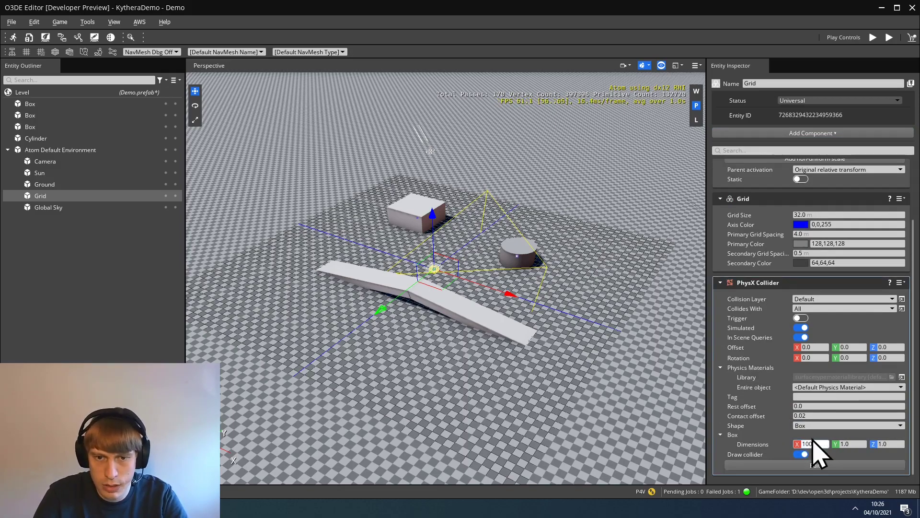
key("Tab")
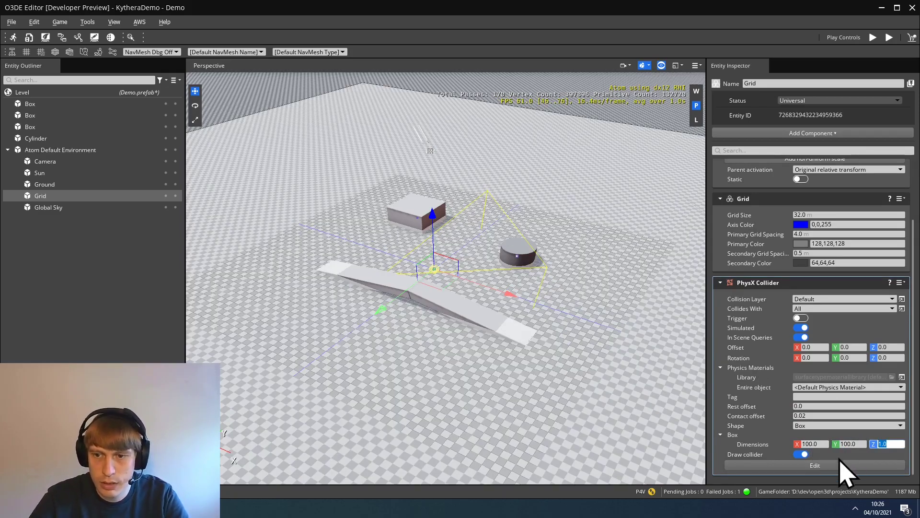
Add a PhysX Collider component to the first Box entity (the cube).
left_click(47, 107)
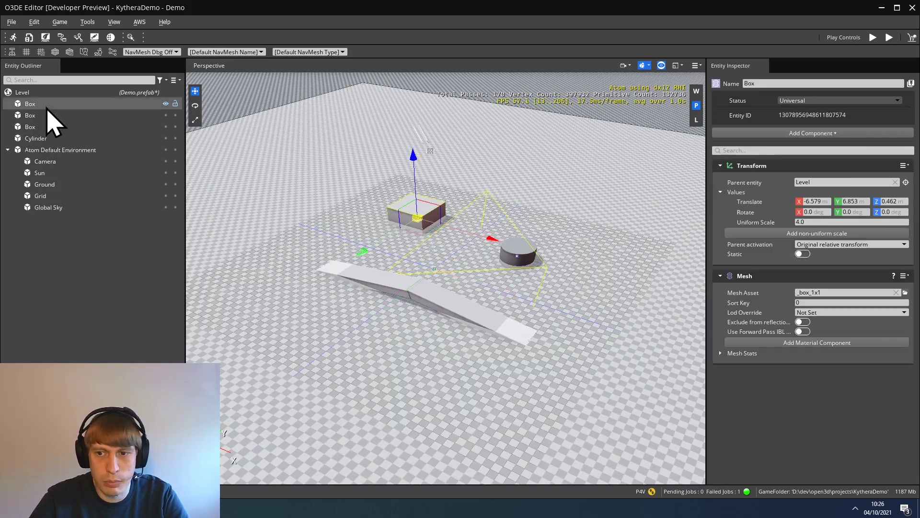
left_click(886, 135)
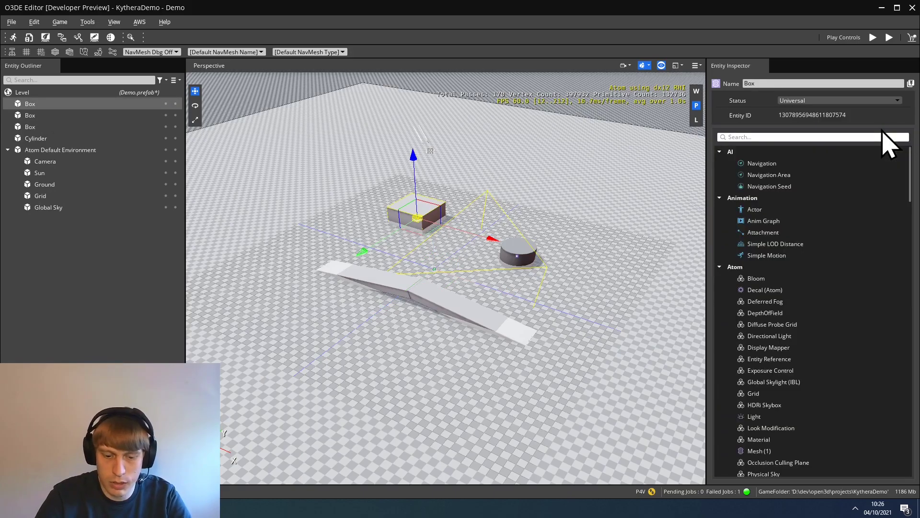
type("coll")
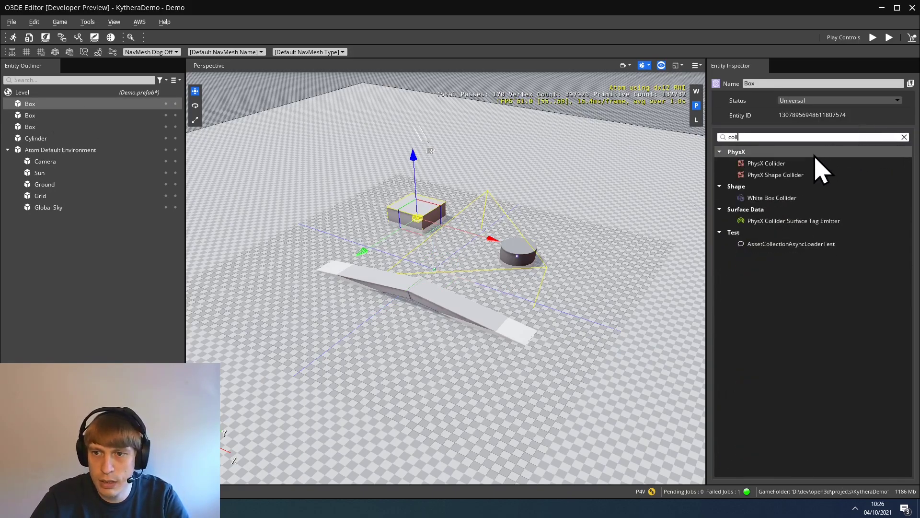
left_click(811, 163)
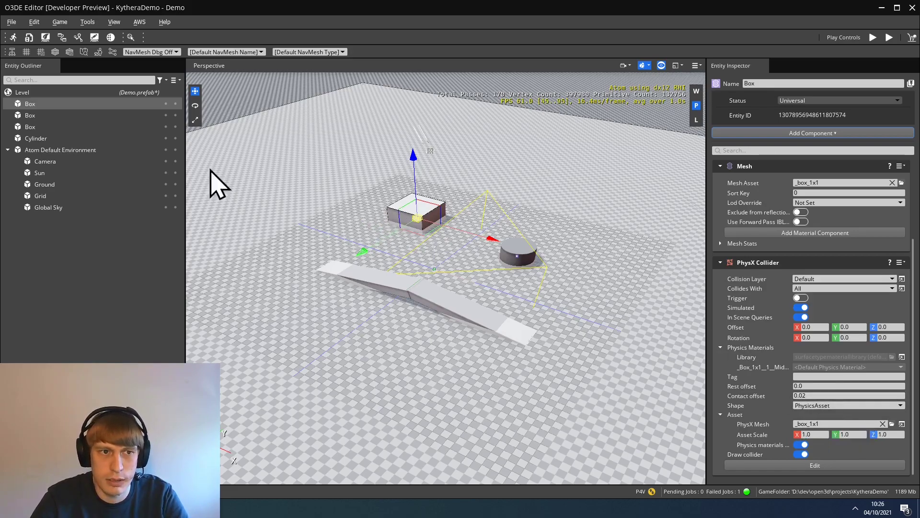
Add PhysX Collider components to the second and third Box entities (the ramp planks).
left_click(58, 119)
left_click(802, 133)
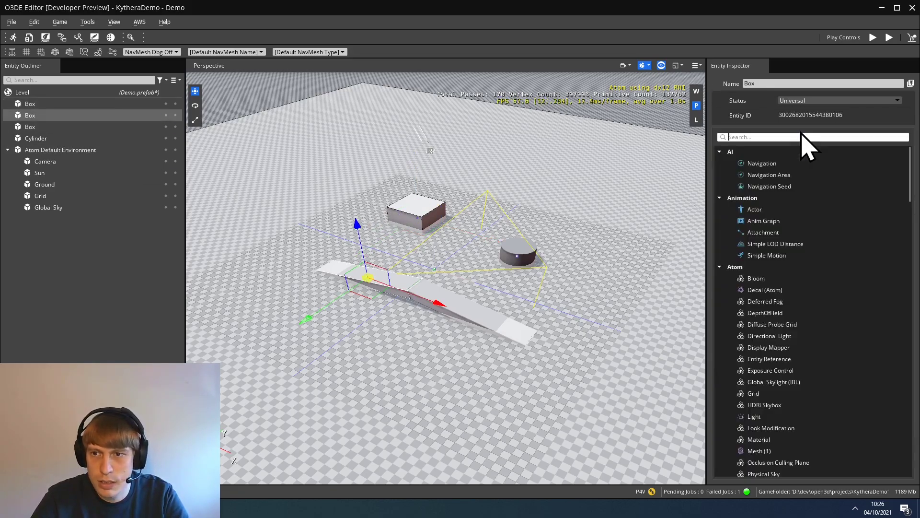
type("coll")
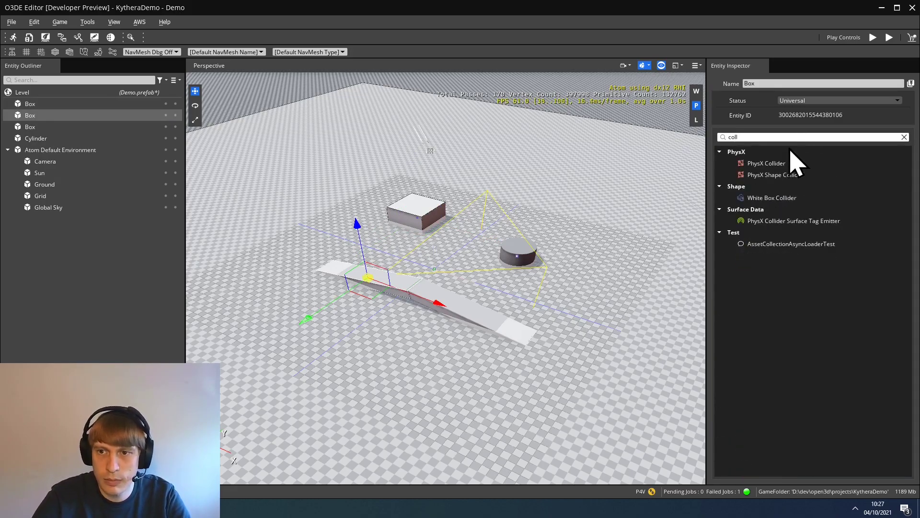
left_click(792, 164)
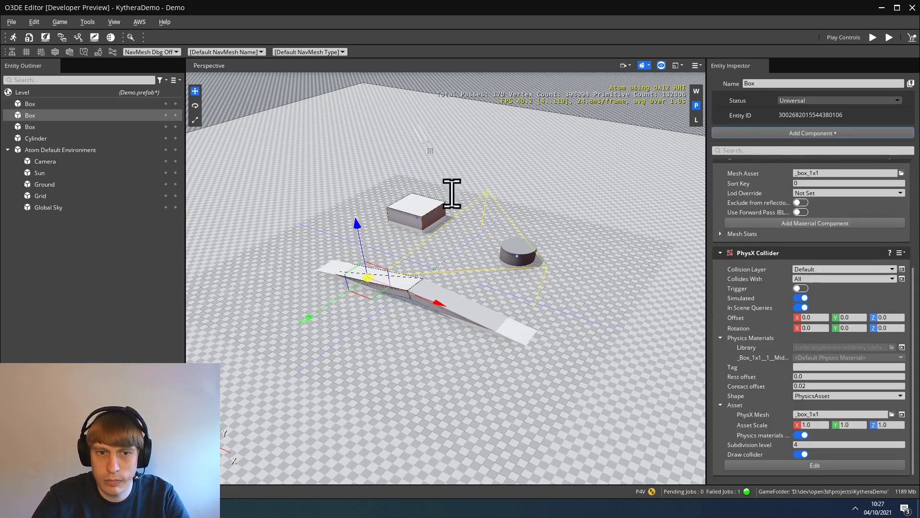
left_click(39, 128)
left_click(859, 135)
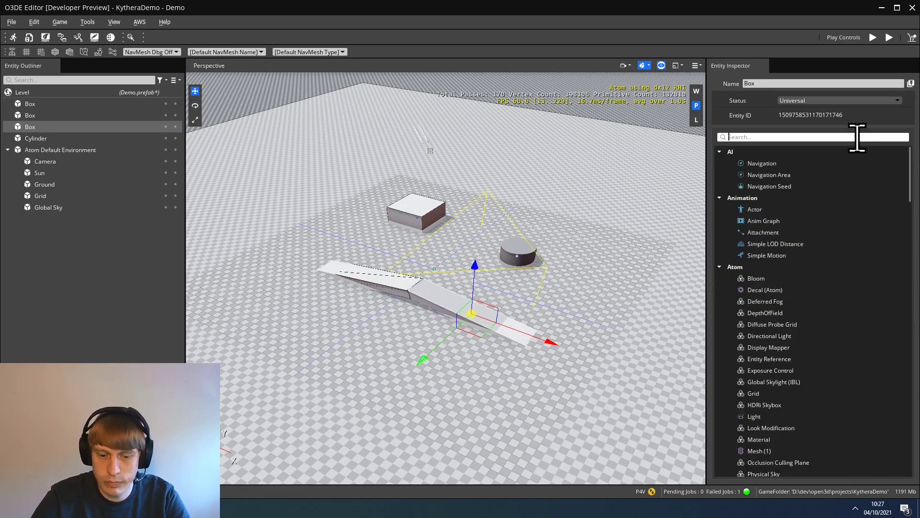
type("coll")
left_click(744, 164)
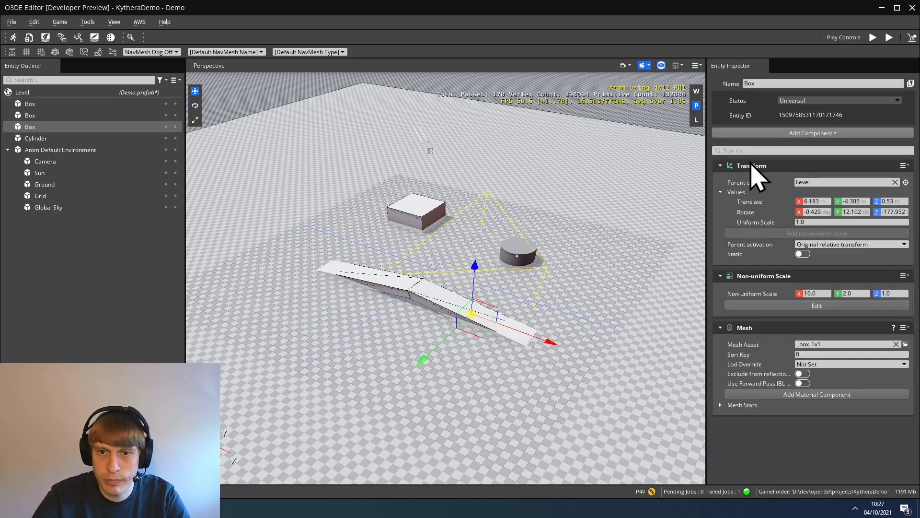
Add a PhysX Collider component to the Cylinder entity.
left_click(50, 137)
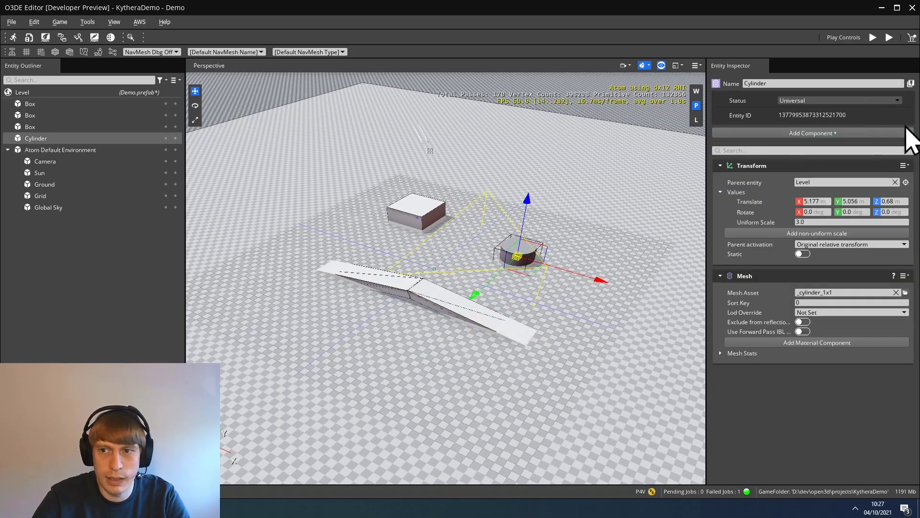
left_click(835, 135)
type("cyl")
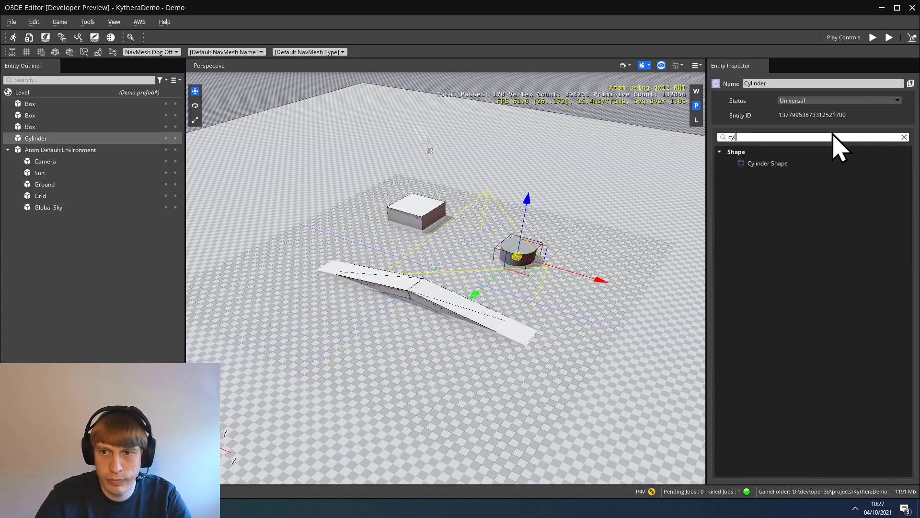
key("BackSpace")
key("BackSpace")
type("coll")
left_click(805, 164)
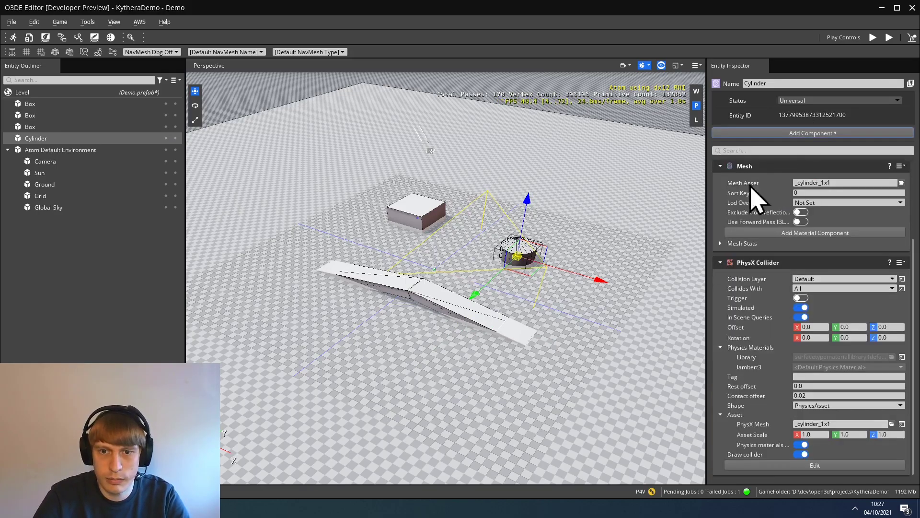
mouse_move(643, 240)
right_mouse_down()
mouse_move(625, 232)
mouse_move(630, 245)
right_mouse_up()
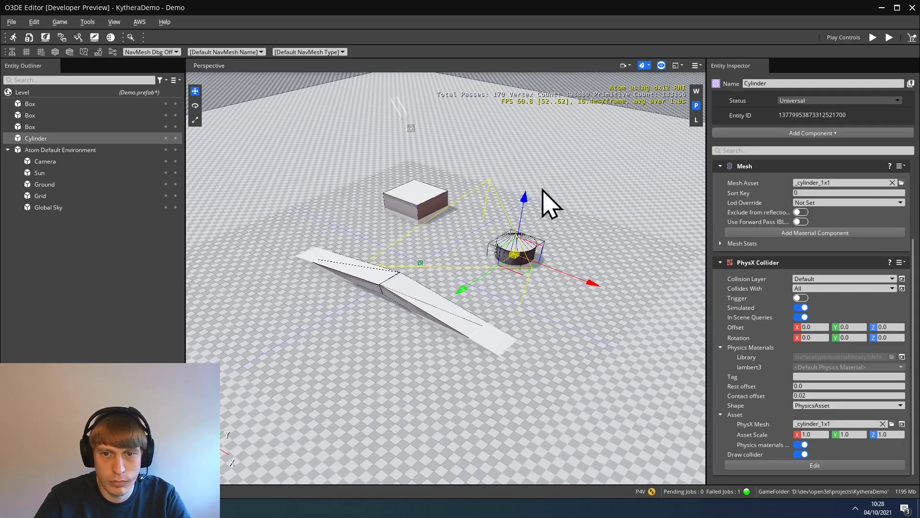
Hide the collider wireframes and create a new entity named NavBounds.
left_click(662, 66)
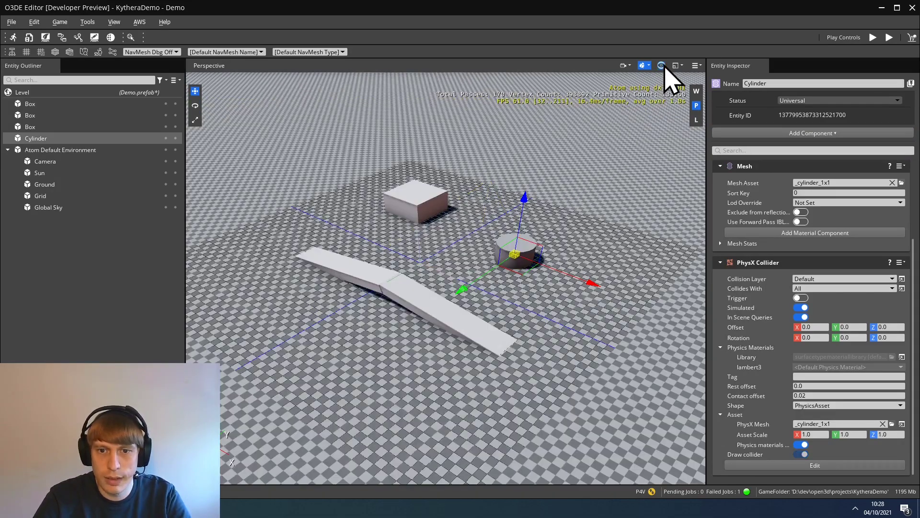
right_click_drag(534, 206, 556, 201)
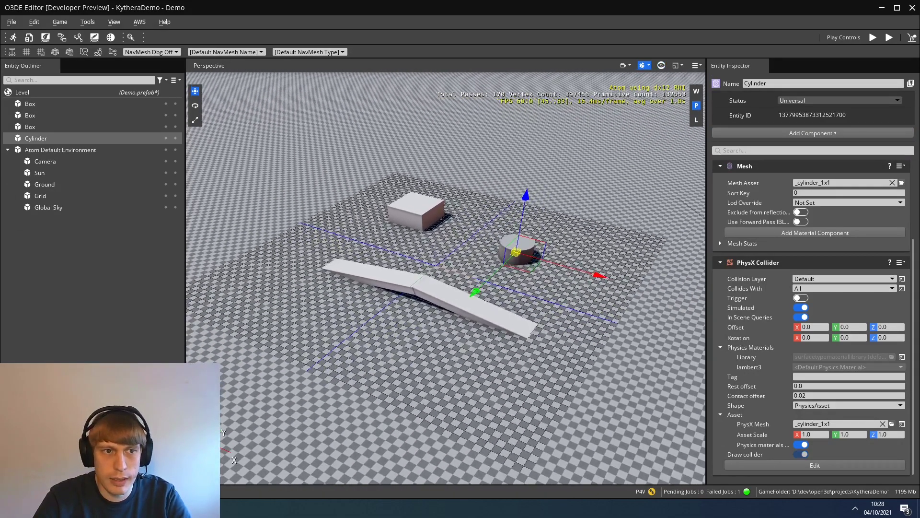
left_click(48, 245)
right_click(36, 229)
left_click(63, 239)
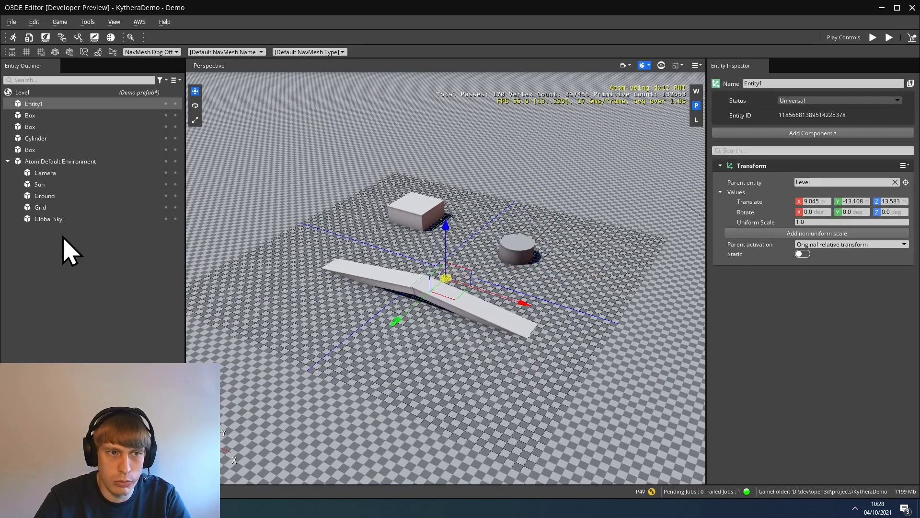
double_click(49, 104)
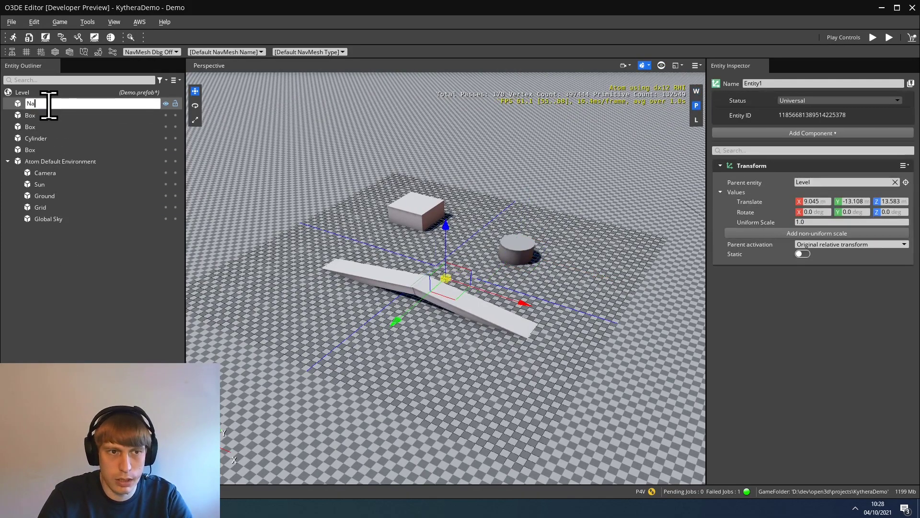
type("NavBounds")
key("Return")
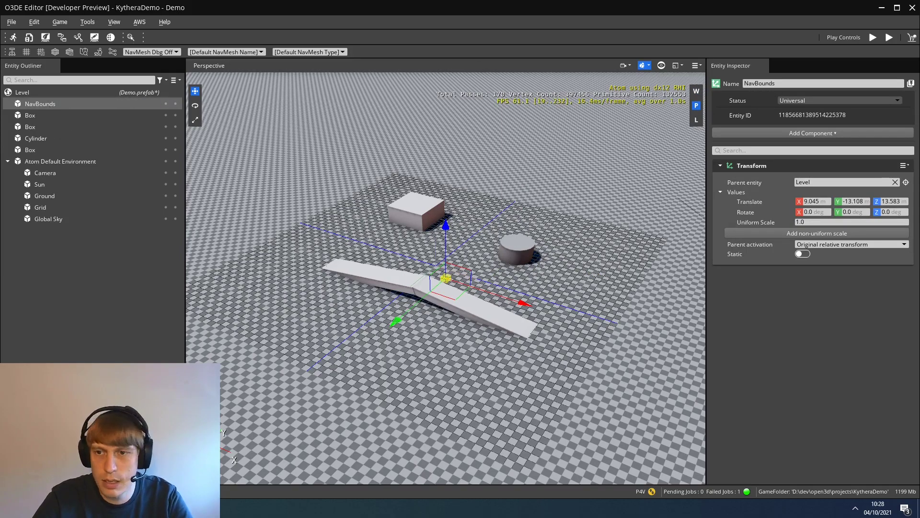
Add NavMesh Bounds plus its required Polygon Prism Shape, and enter shape edit mode.
left_click(839, 133)
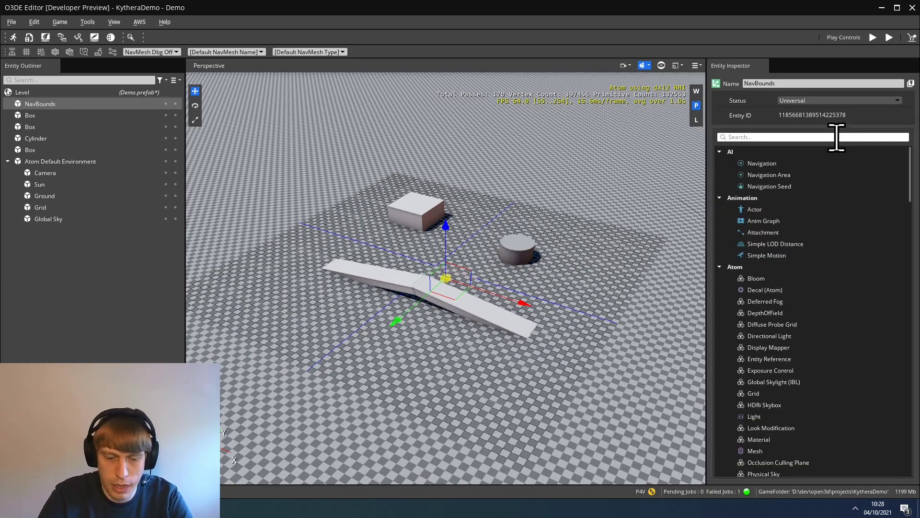
type("nav")
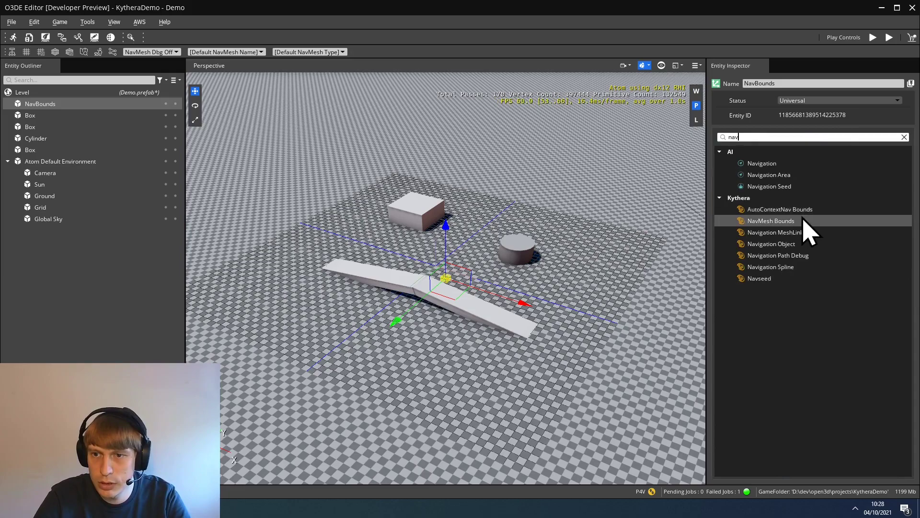
left_click(786, 221)
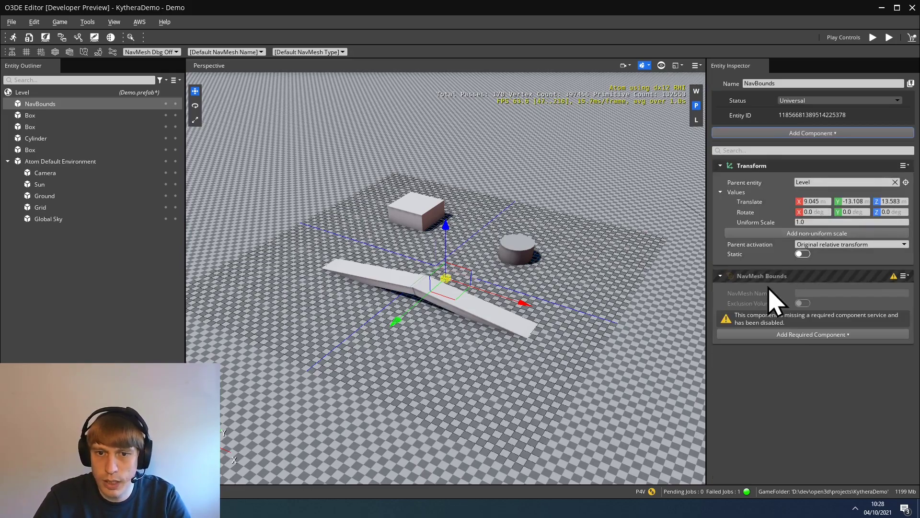
left_click(820, 334)
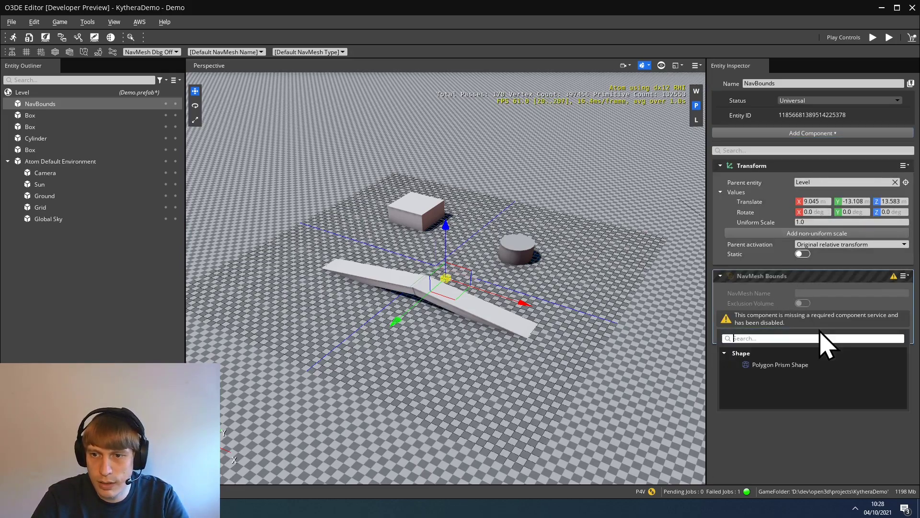
left_click(786, 366)
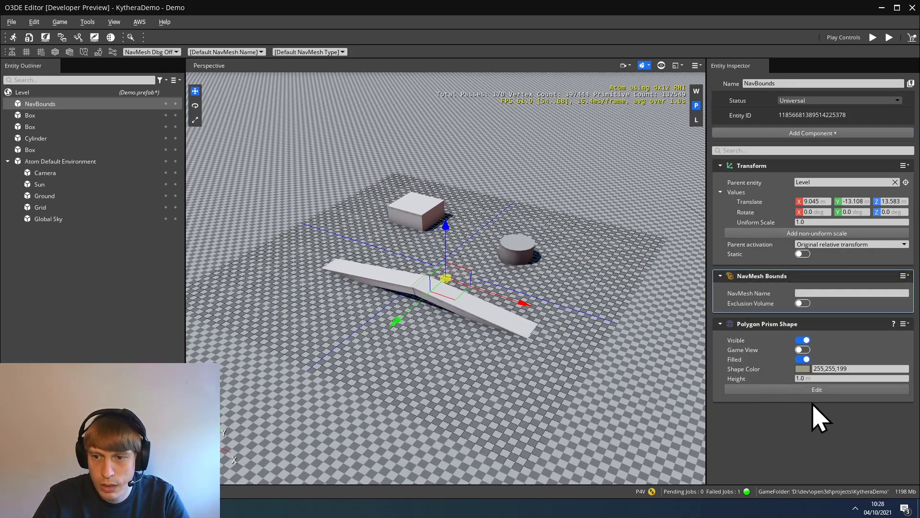
left_click(810, 390)
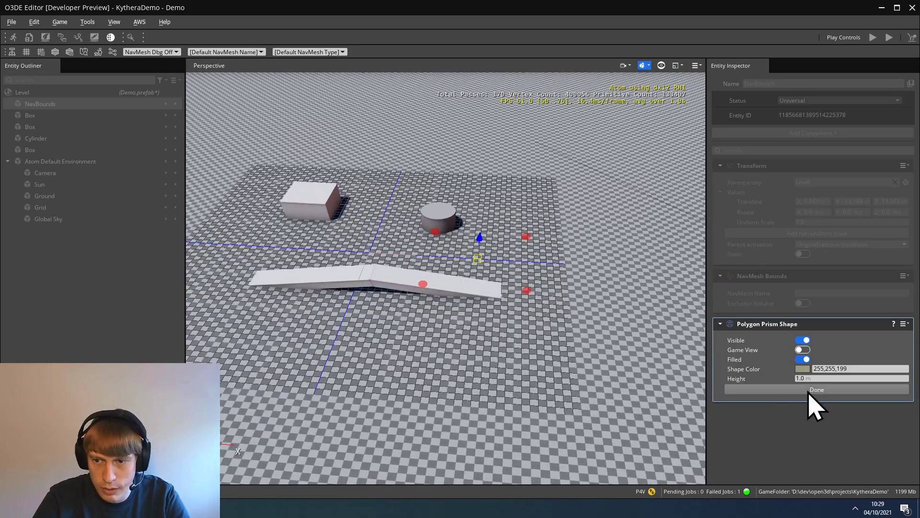
Move NavBounds to the middle of the ground and re-enter prism vertex editing.
left_click(815, 389)
left_click_drag(466, 267, 367, 242)
left_click_drag(366, 242, 519, 263, "alt")
left_click_drag(461, 223, 501, 250)
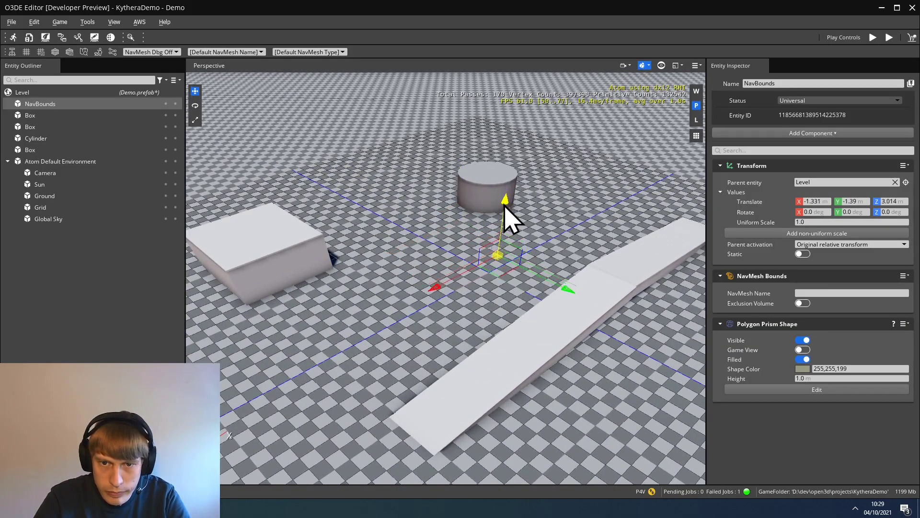
left_click(858, 390)
left_click_drag(515, 177, 464, 220, "alt")
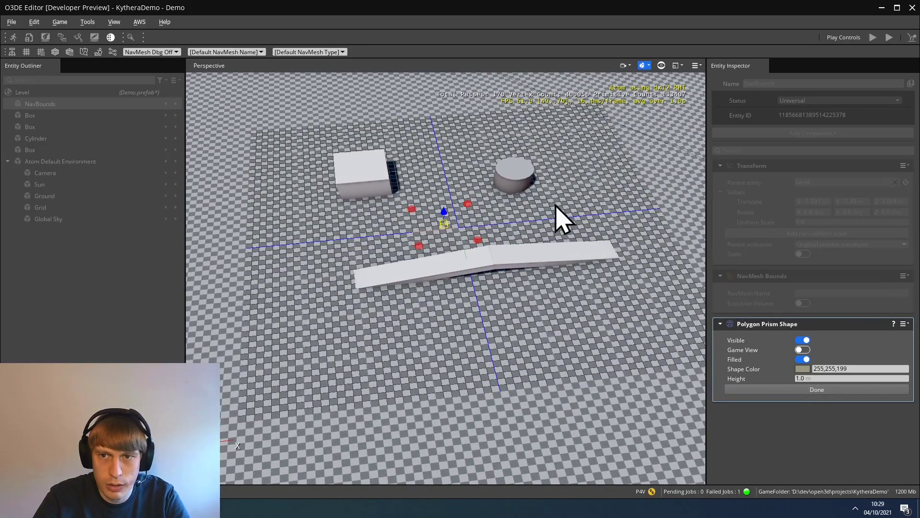
left_click_drag(561, 216, 616, 150, "alt")
left_click(662, 65)
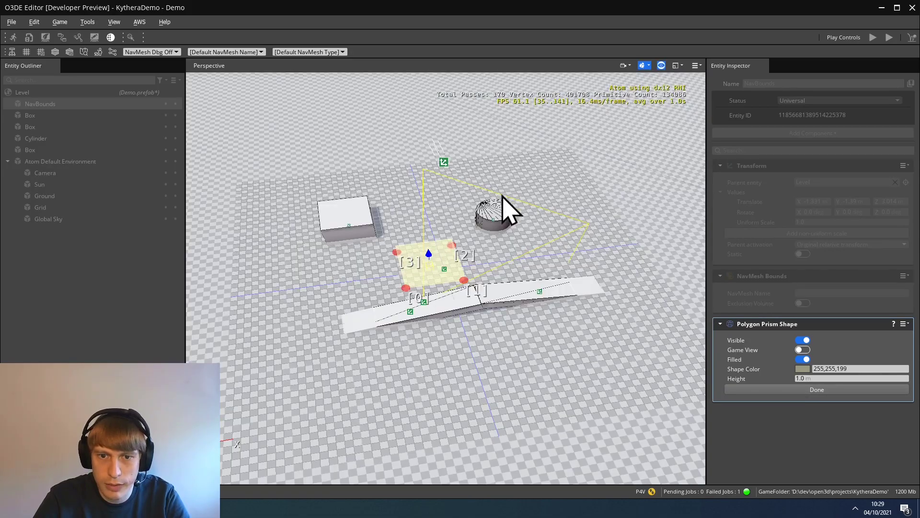
Drag vertices [0]–[3] out to the ground corners and raise the prism height to 5.421 m.
left_click_drag(451, 248, 566, 153)
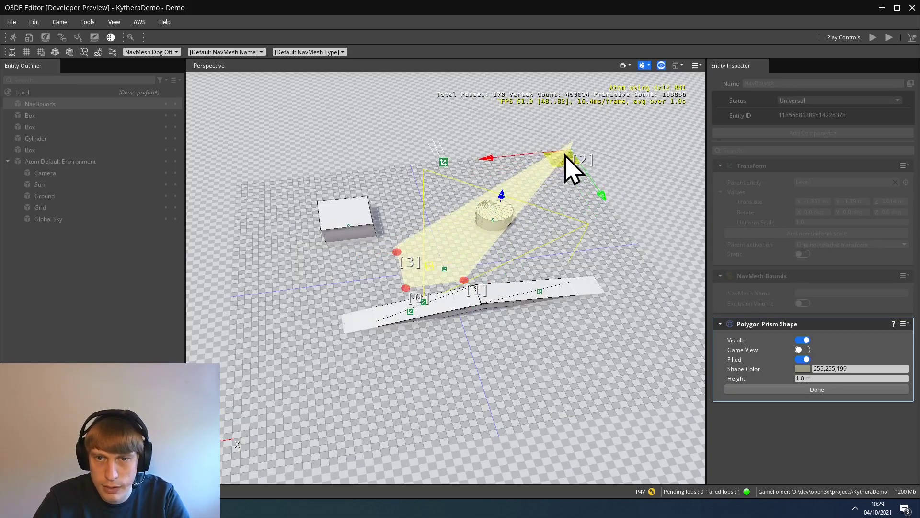
right_click_drag(560, 242, 556, 268)
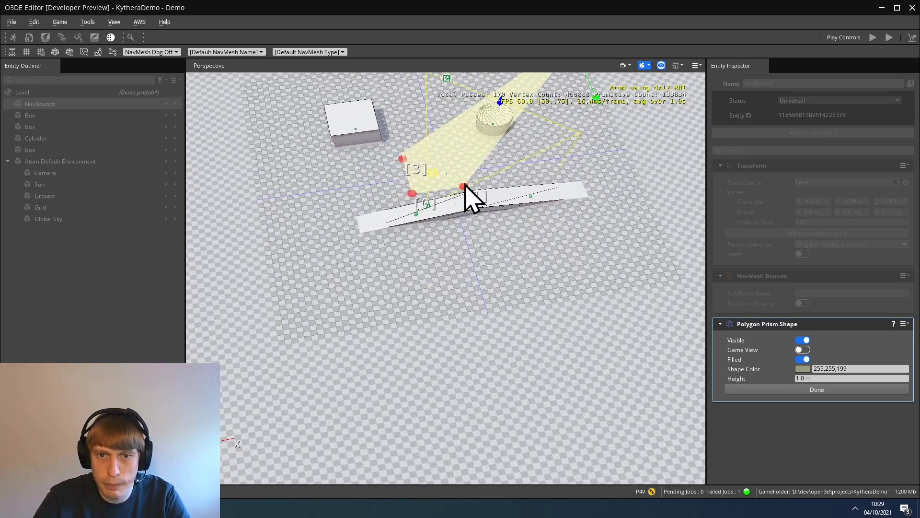
left_click_drag(474, 208, 670, 297)
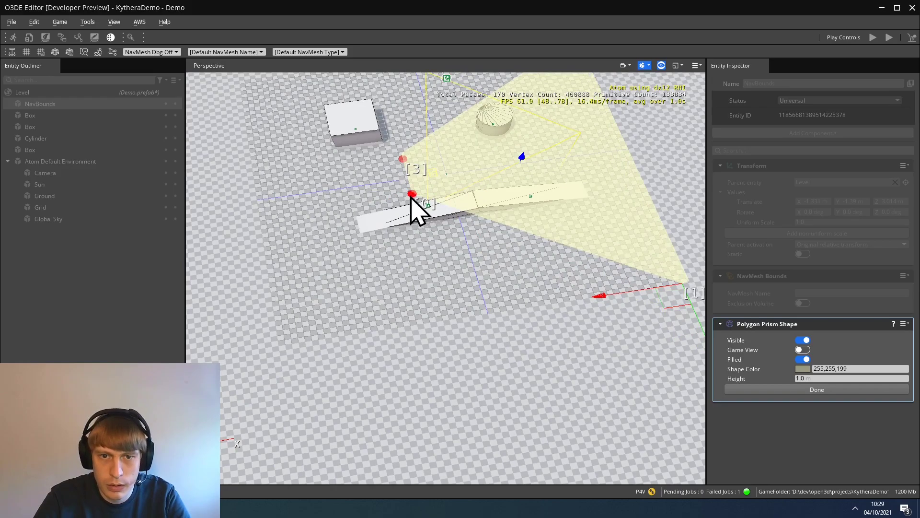
left_click_drag(411, 197, 284, 344)
left_click(404, 162)
right_click_drag(452, 279, 426, 261)
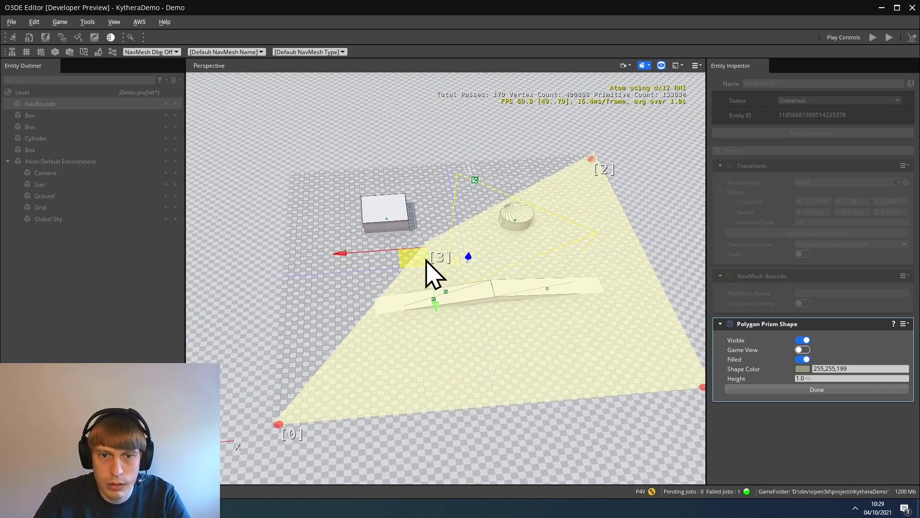
left_click_drag(426, 262, 283, 182)
left_click_drag(469, 254, 477, 226)
right_click_drag(476, 226, 554, 230)
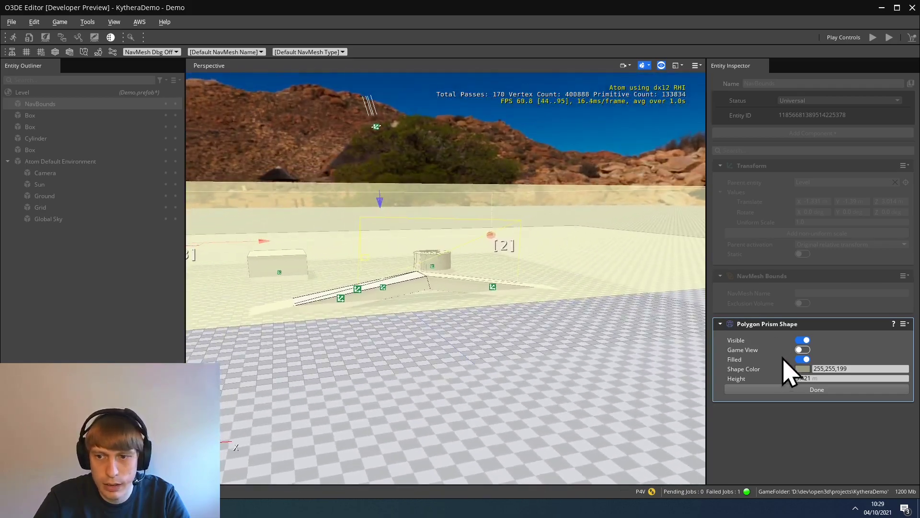
Finish the NavBounds prism shape and drag it down to Translate Z -1.36, below the ground.
left_click(799, 390)
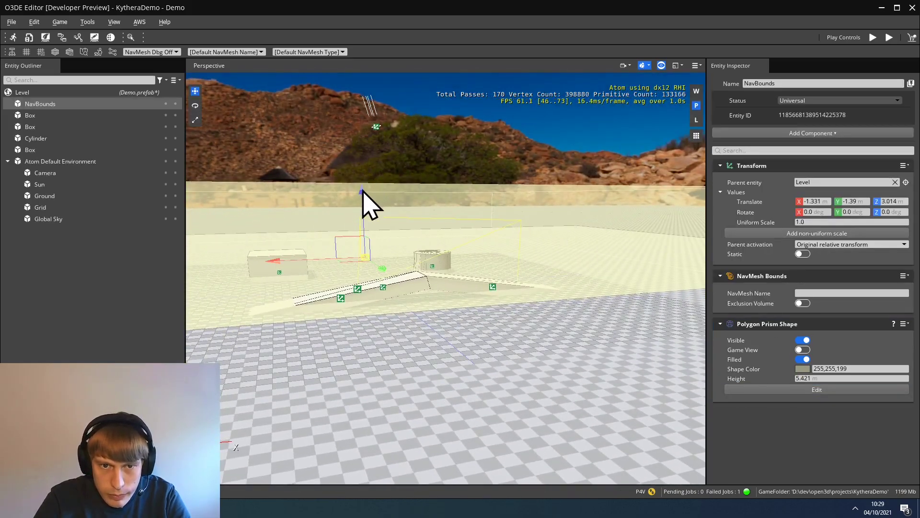
left_click_drag(363, 191, 354, 246)
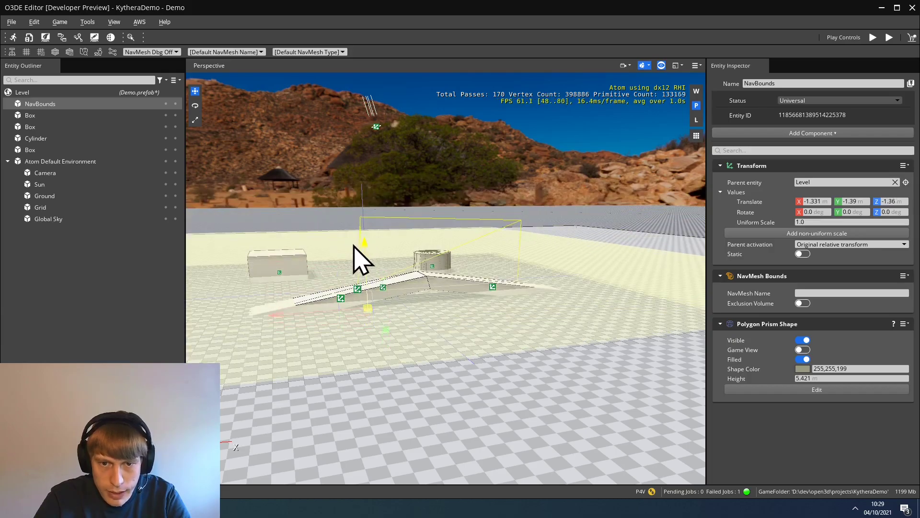
right_click_drag(479, 276, 502, 327)
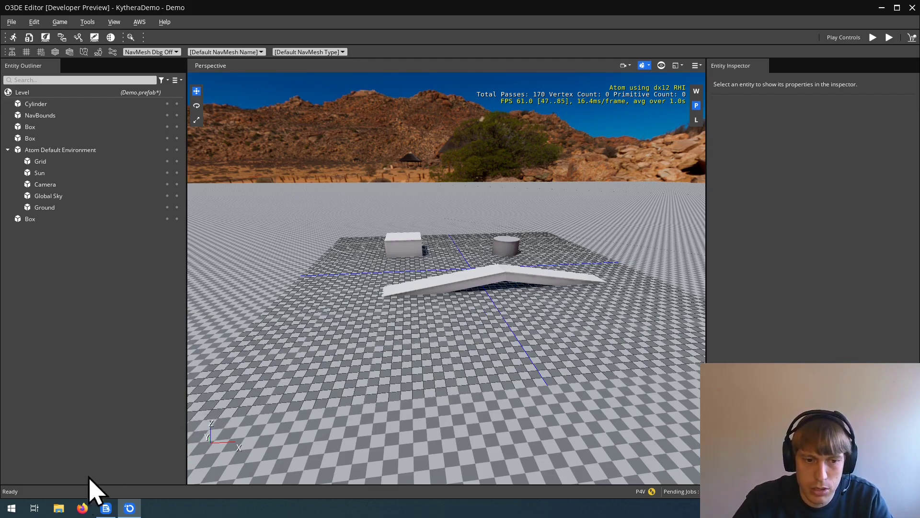
Open the web browser and go to o3de.org.
left_click(83, 508)
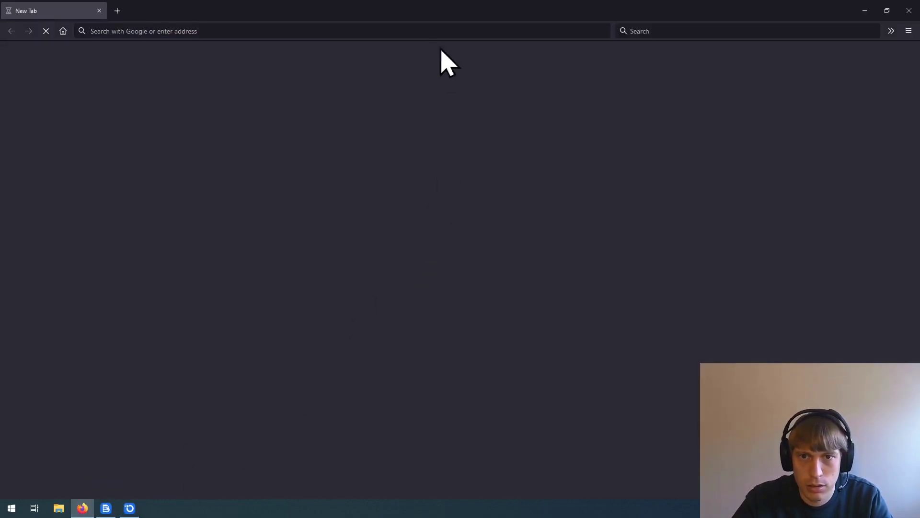
left_click(457, 31)
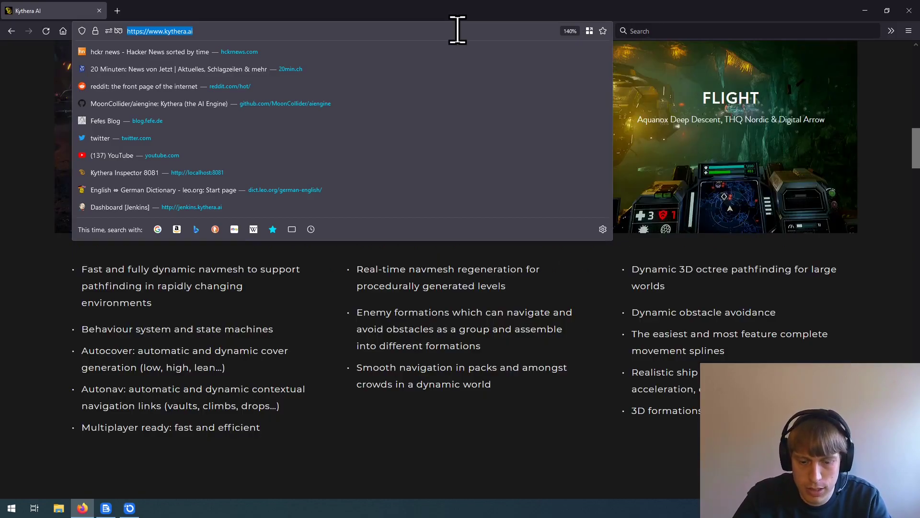
type("o3de.org")
key("Return")
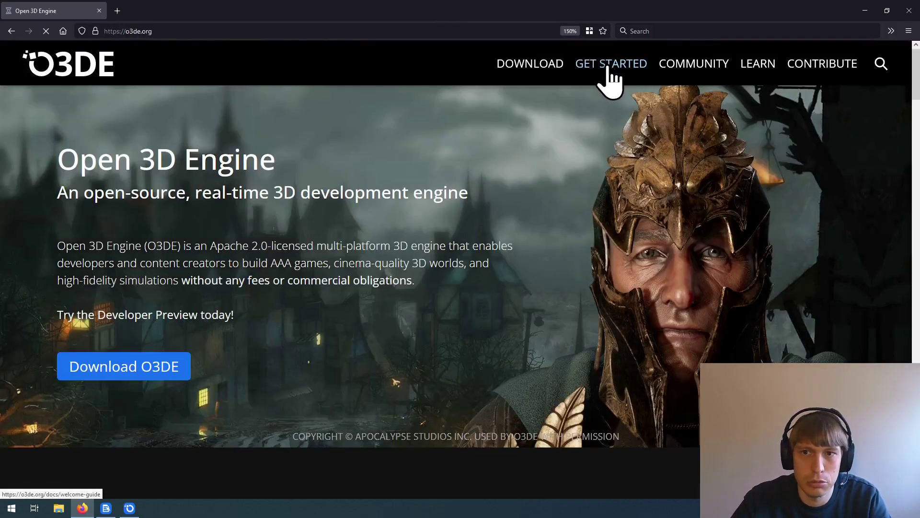
Search the docs for kythera, open the 2D Navigation tutorial and select its NavMeshParams XML.
left_click(608, 68)
left_click(97, 115)
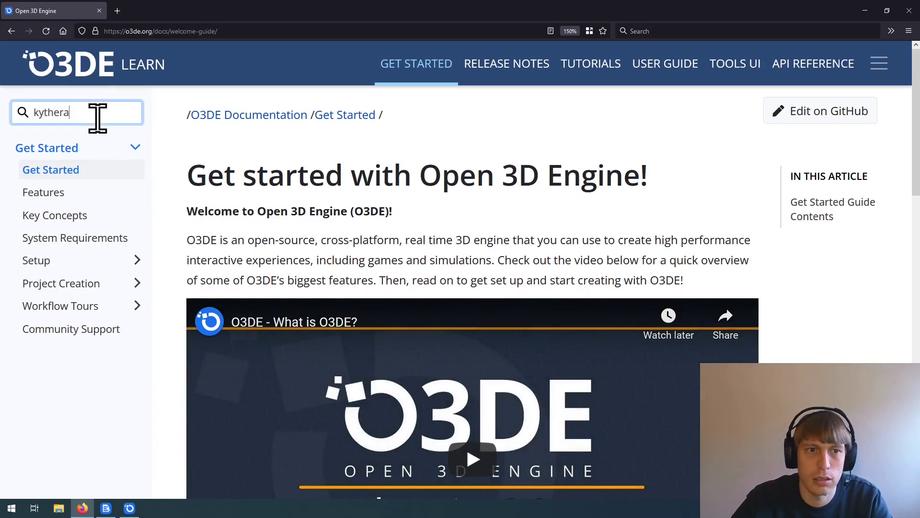
key("Return")
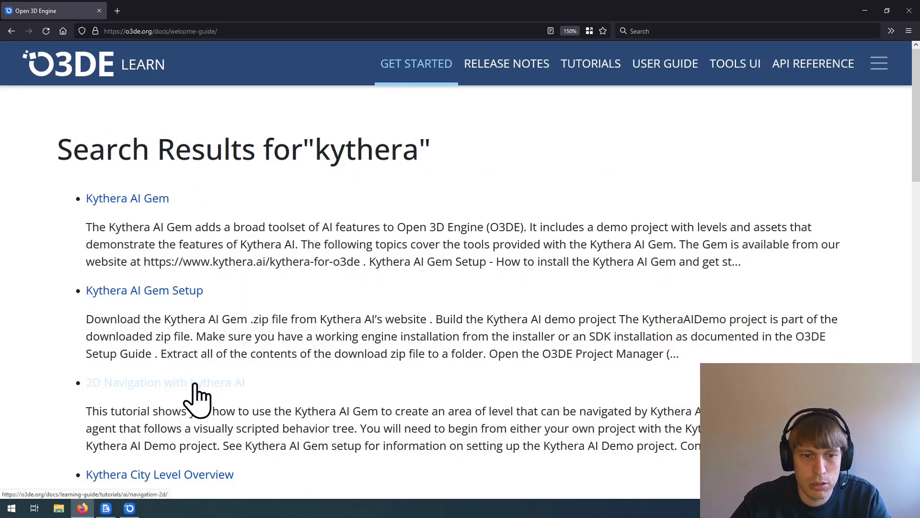
left_click(186, 400)
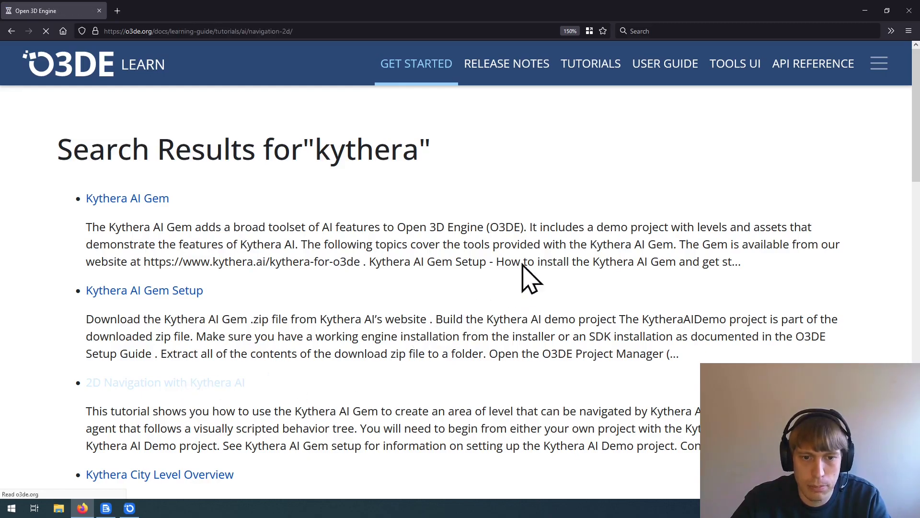
scroll(504, 288, "down", 8)
scroll(496, 307, "down", 5)
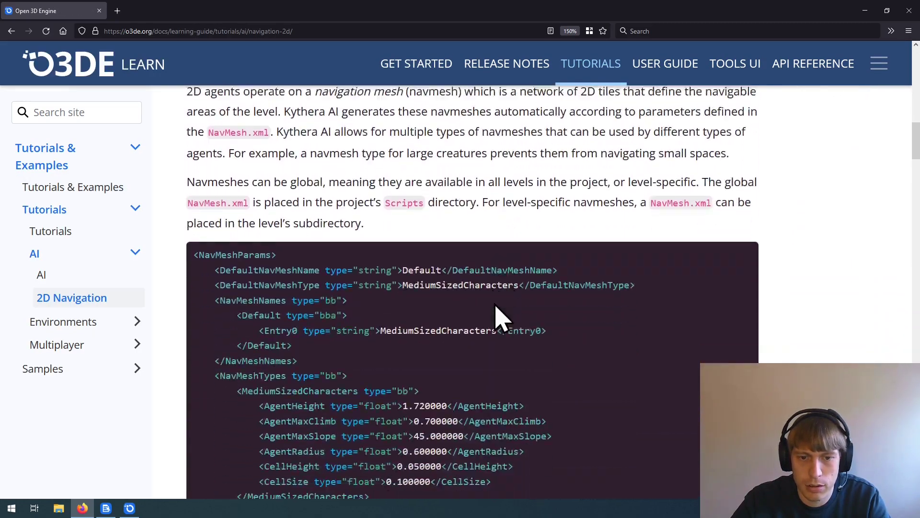
left_click_drag(293, 473, 194, 191)
key("ctrl+c")
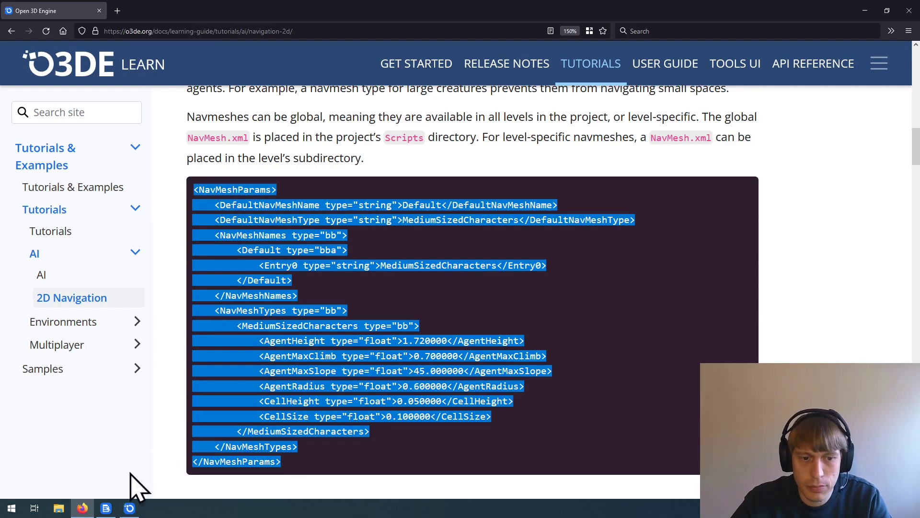
In File Explorer, create a Scripts folder inside projects > KytheraDemo.
left_click(58, 508)
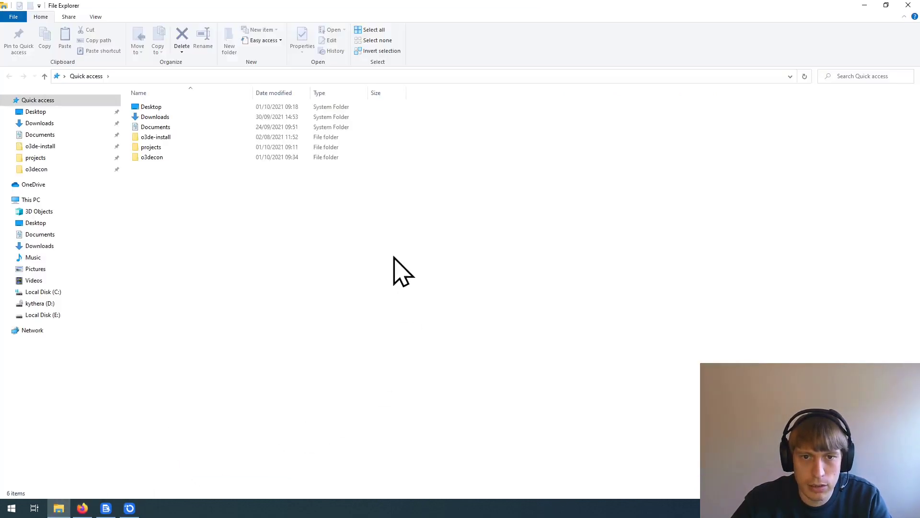
double_click(174, 150)
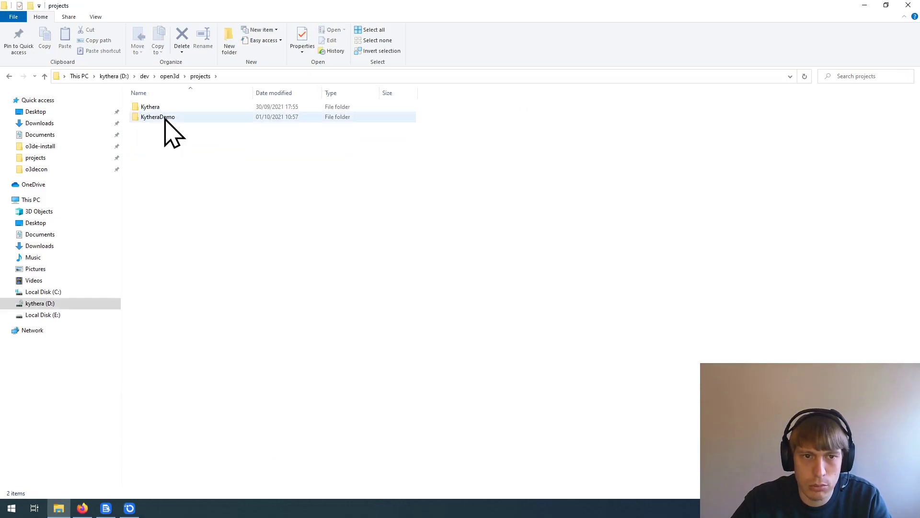
double_click(166, 117)
right_click(193, 379)
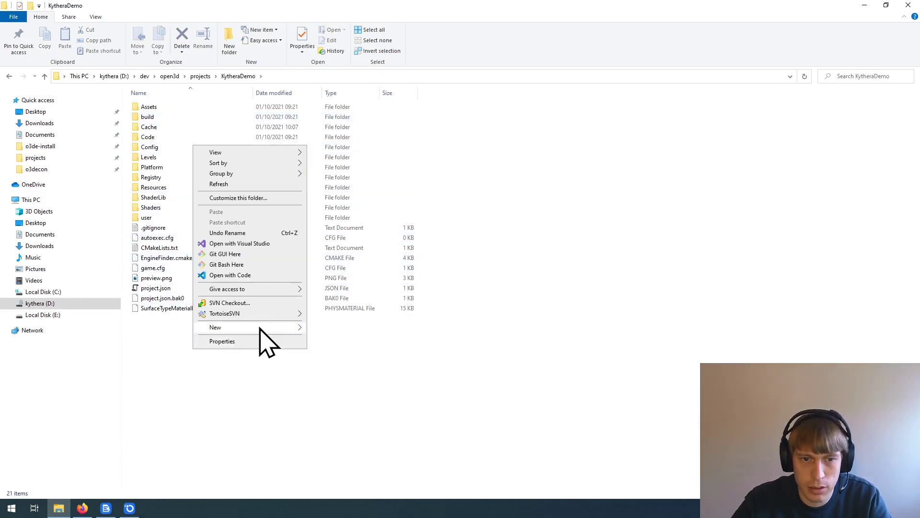
mouse_move(261, 329)
left_click(337, 328)
type("Scripts")
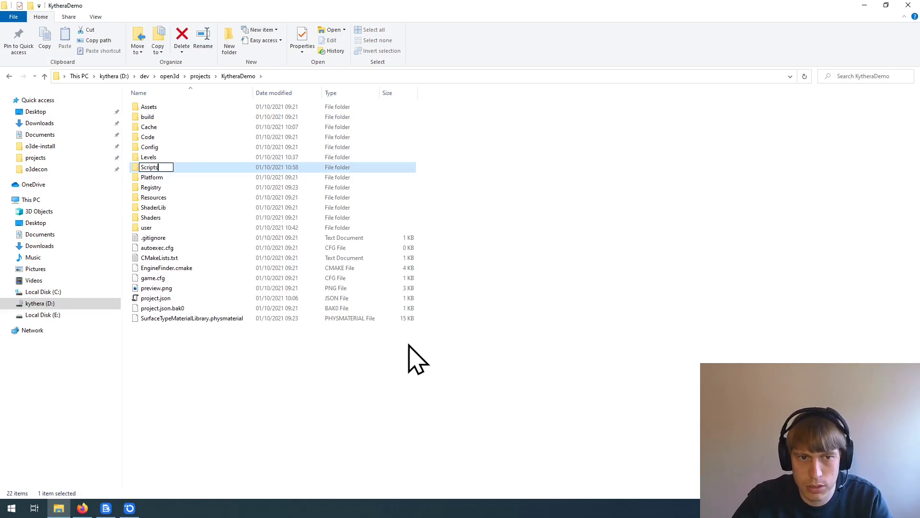
key("Return")
key("Return")
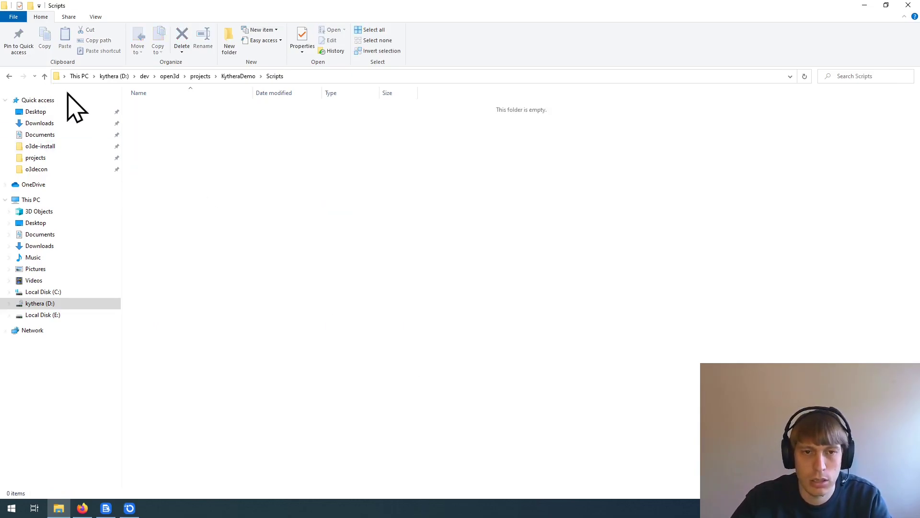
Create a new text document in Scripts and rename it NavMesh.xml, accepting the extension change.
right_click(192, 134)
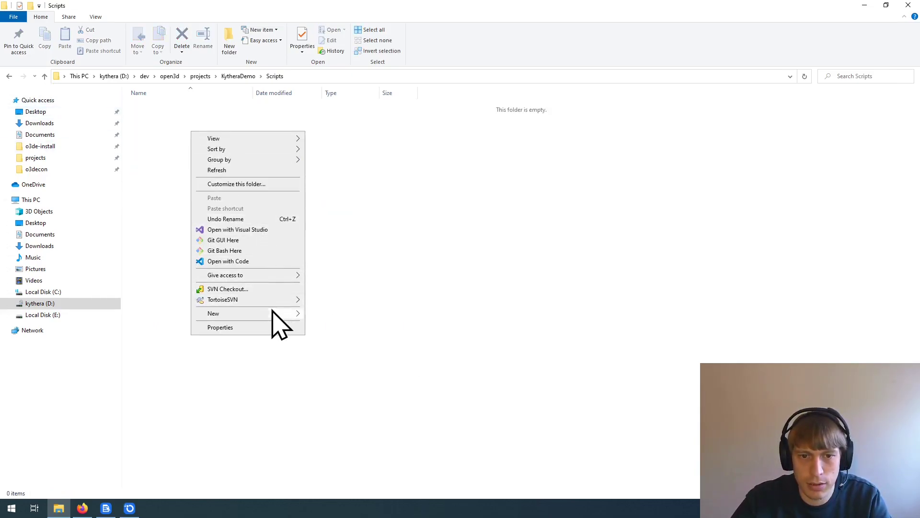
mouse_move(283, 311)
left_click(375, 412)
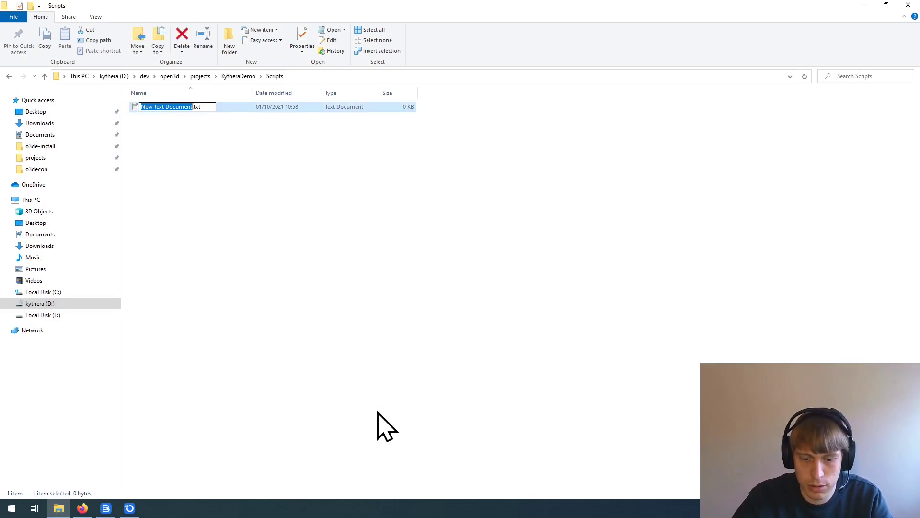
type("NavMesh.xml")
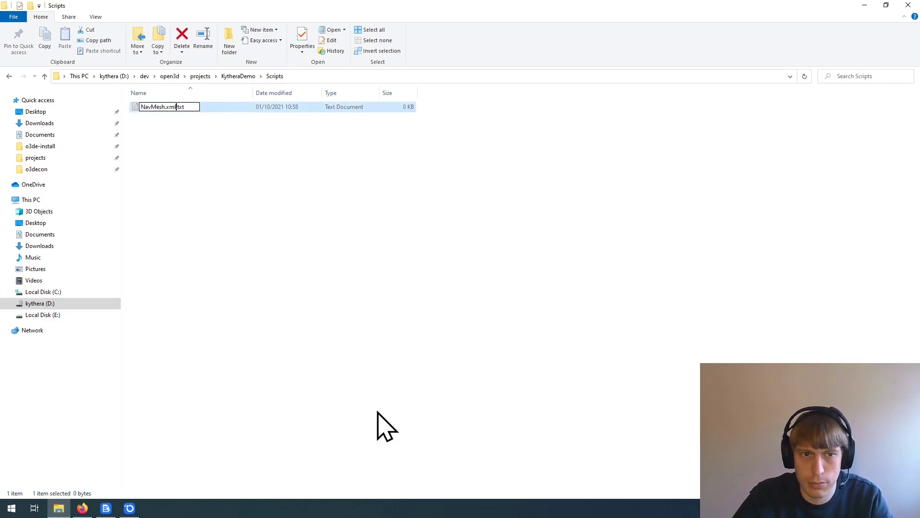
key("BackSpace")
key("Return")
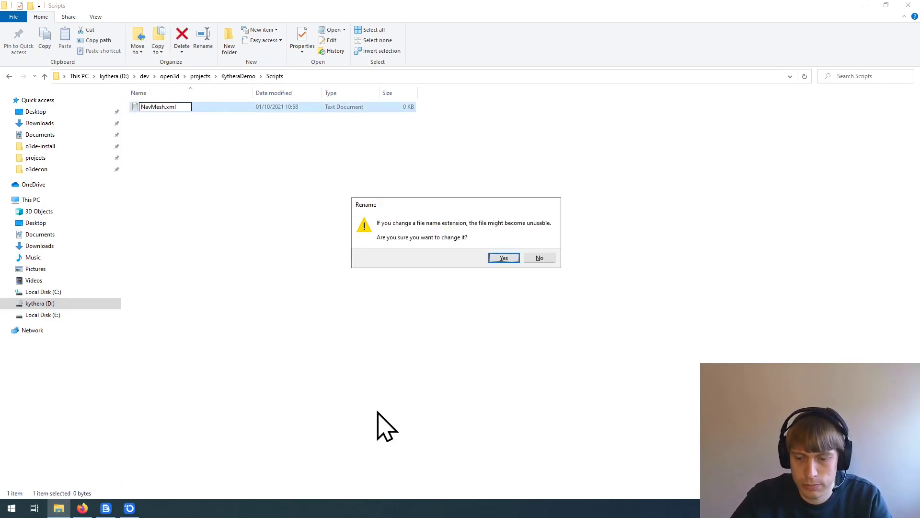
key("Return")
right_click(160, 105)
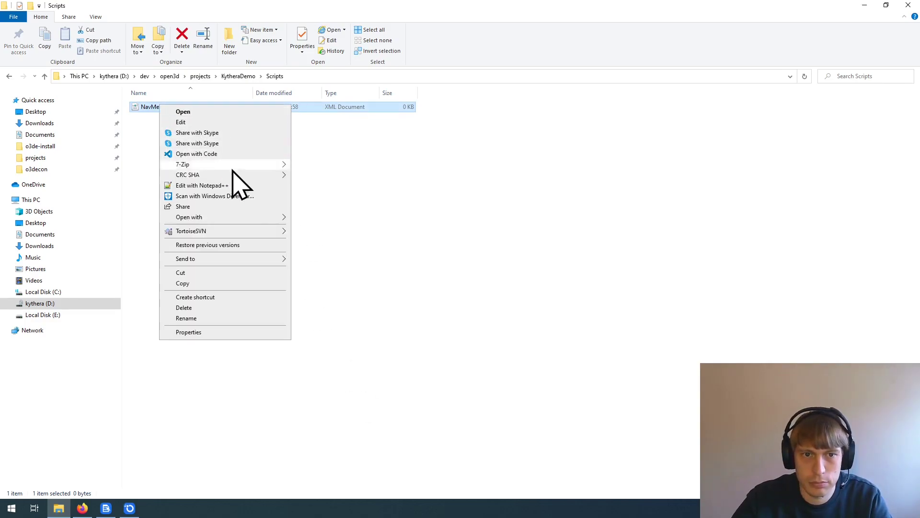
Open NavMesh.xml in Notepad++, paste the NavMeshParams sample and save it.
left_click(237, 185)
key("ctrl+v")
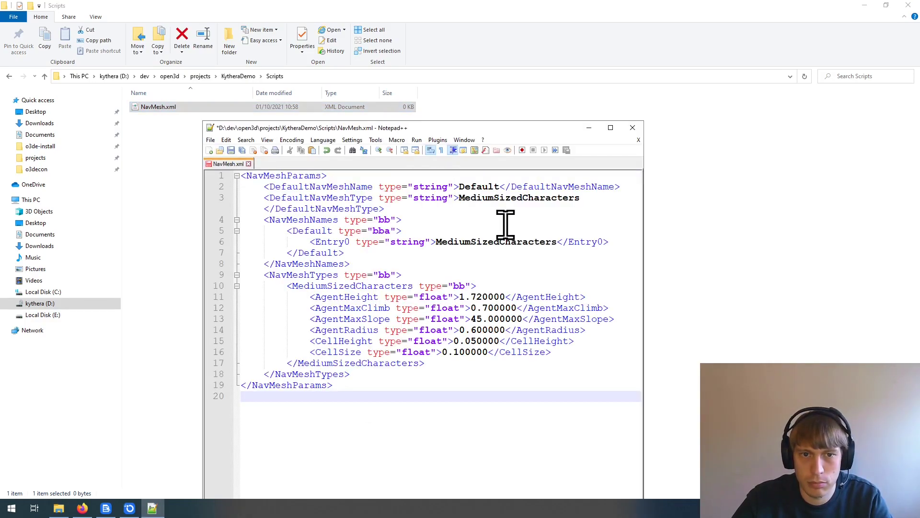
key("ctrl+s")
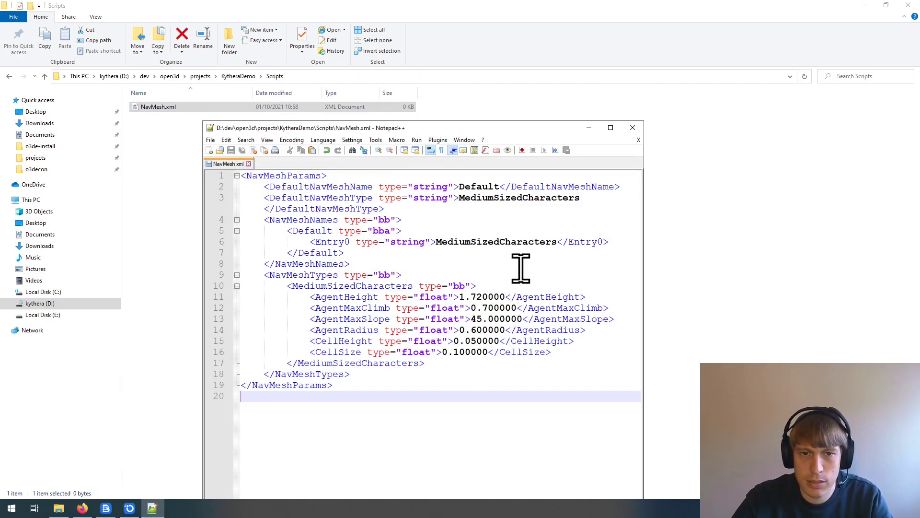
Highlight the DefaultNavMeshName, NavMeshNames and NavMeshTypes blocks and the Default name entry.
double_click(346, 187)
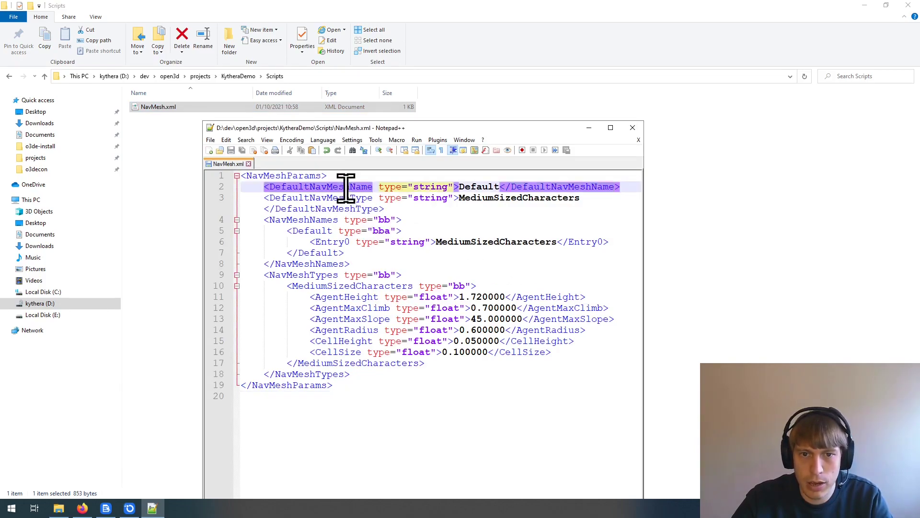
double_click(307, 220)
double_click(315, 276)
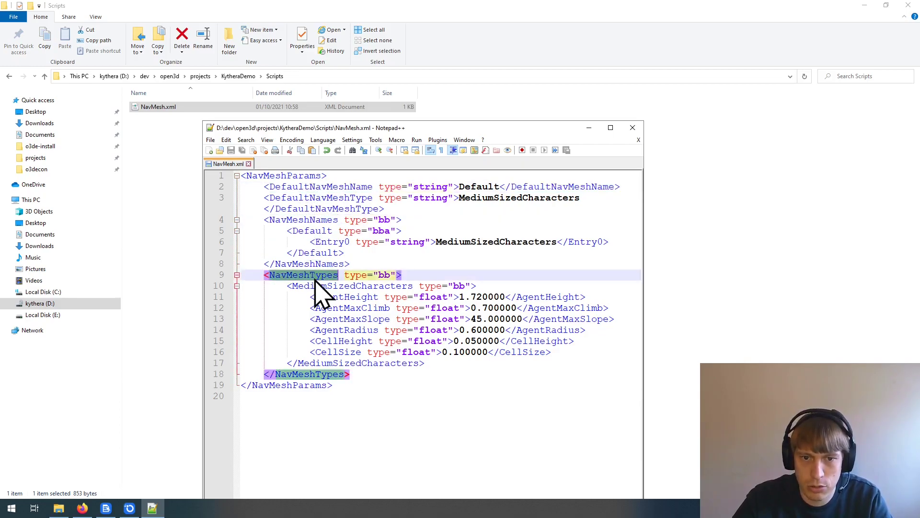
double_click(312, 220)
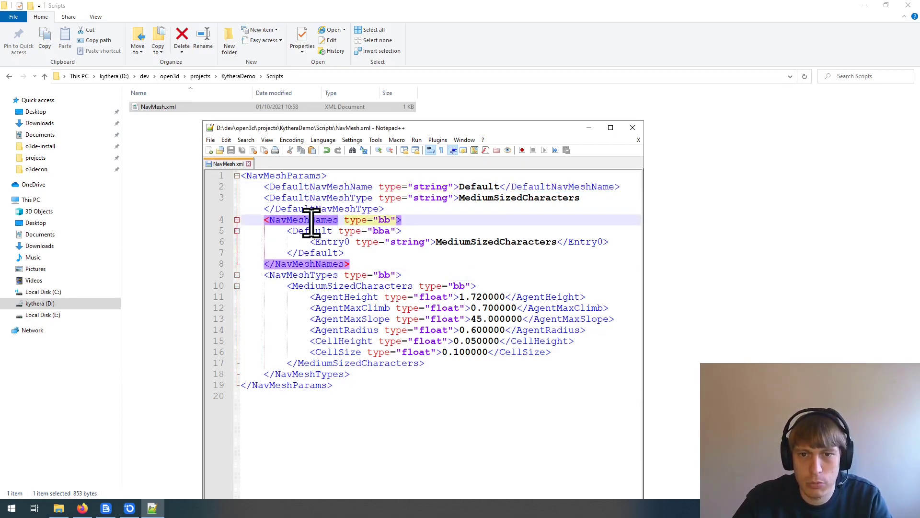
double_click(311, 232)
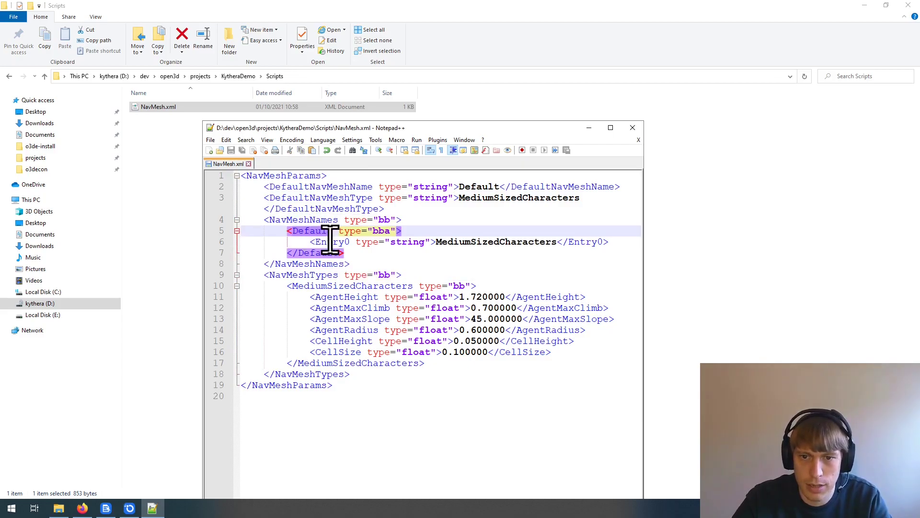
Walk through MediumSizedCharacters' AgentHeight, AgentMaxClimb, AgentMaxSlope and AgentRadius settings.
left_click(462, 242)
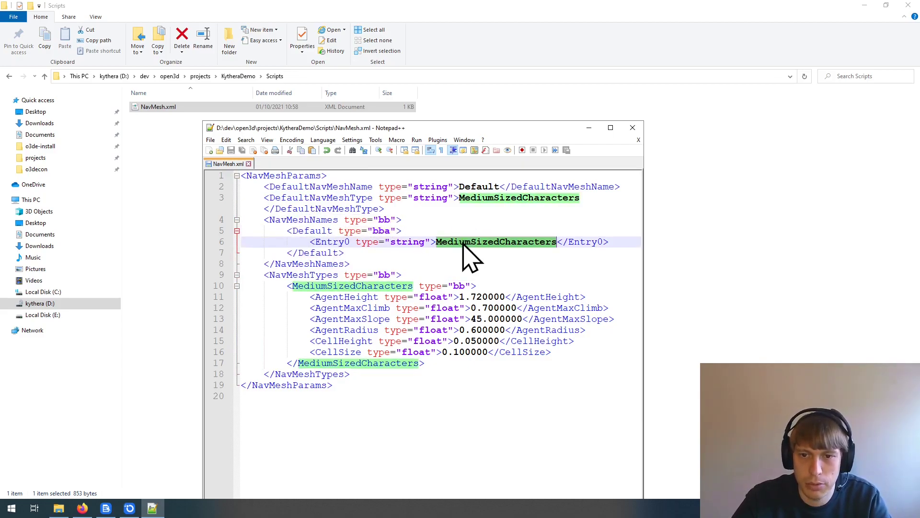
double_click(352, 286)
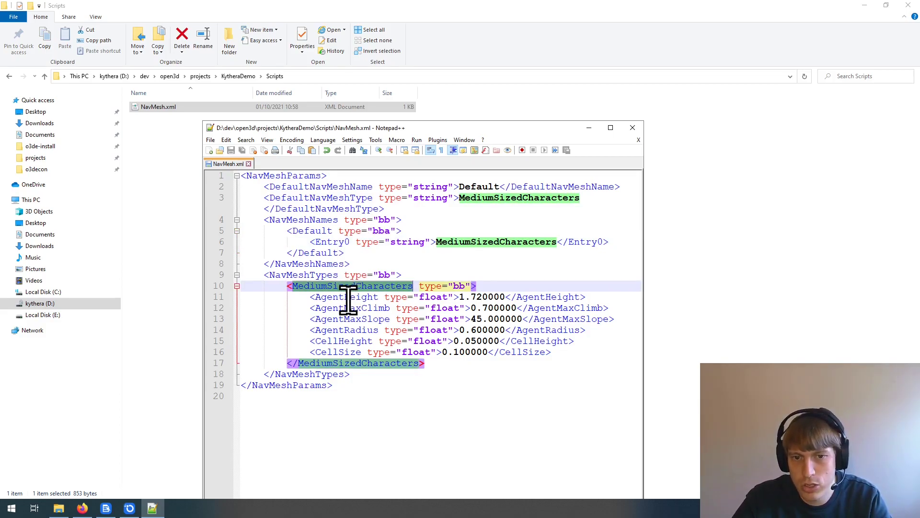
left_click(348, 298)
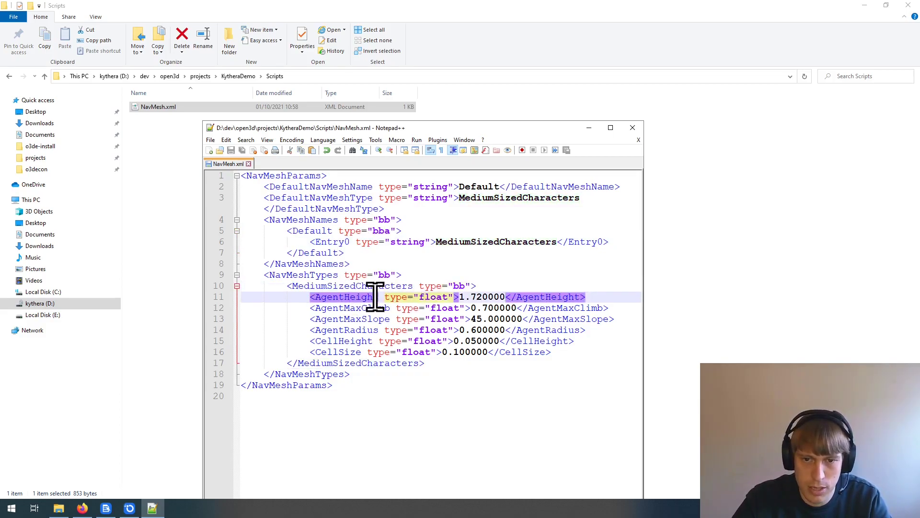
left_click(338, 309)
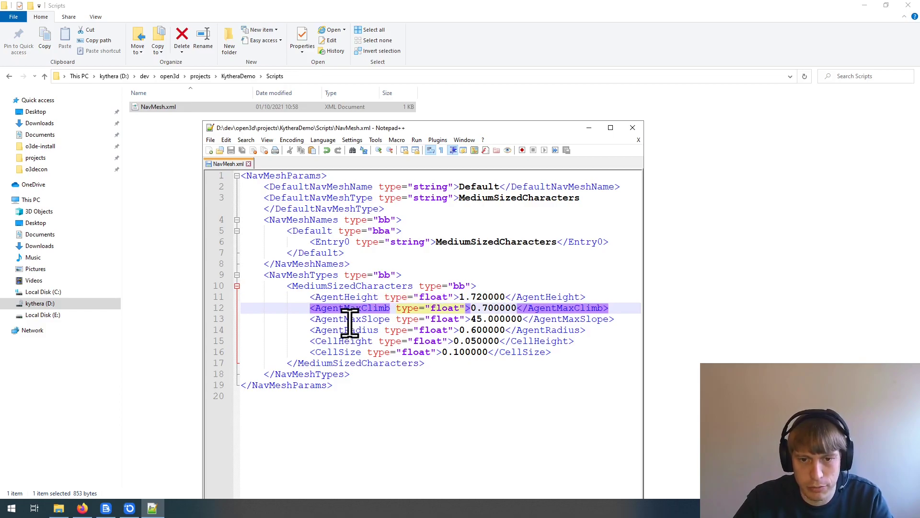
left_click(350, 320)
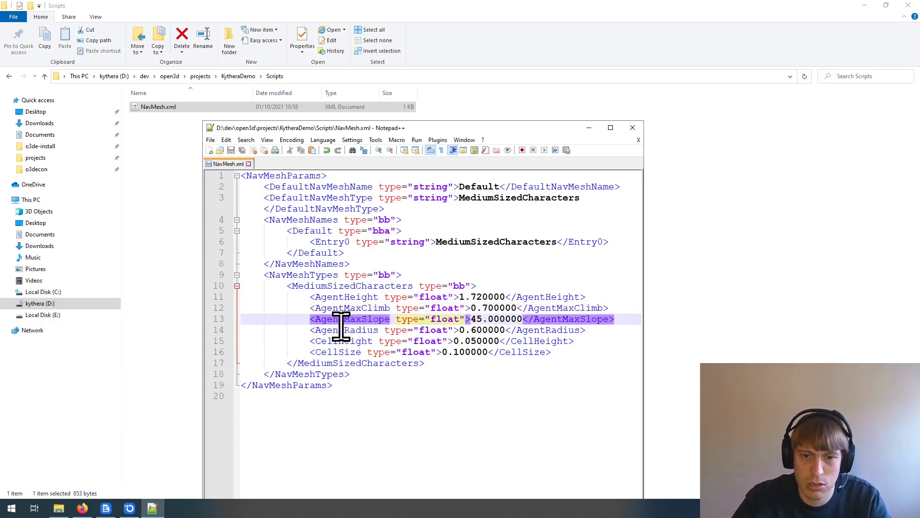
left_click(337, 331)
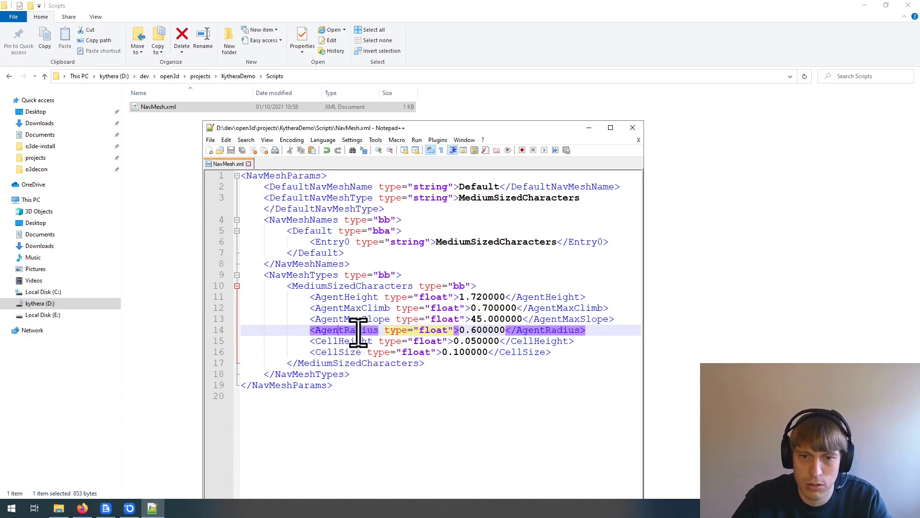
Return to the O3DE Editor and run Kythera navmesh generation for the Demo level.
left_click(129, 508)
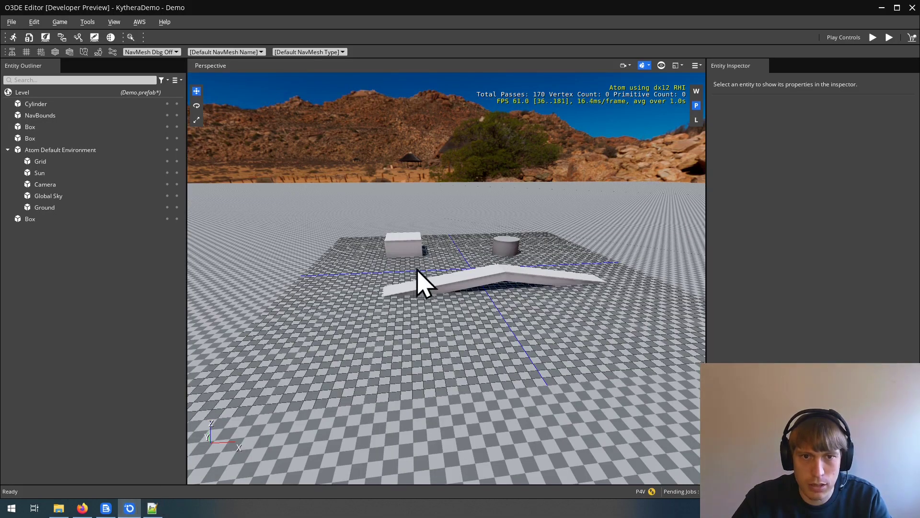
left_click(26, 52)
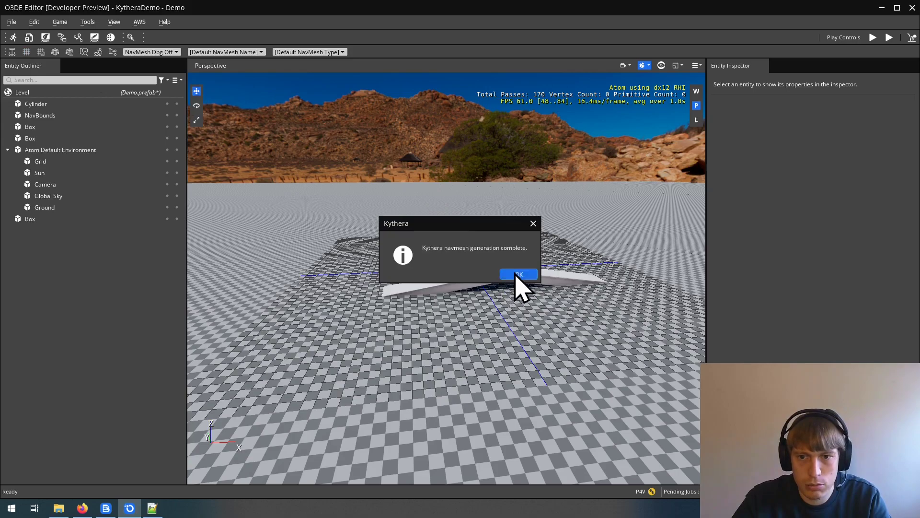
Dismiss the completion message and show the navmesh with Basic debug drawing from above.
left_click(515, 275)
left_click(173, 52)
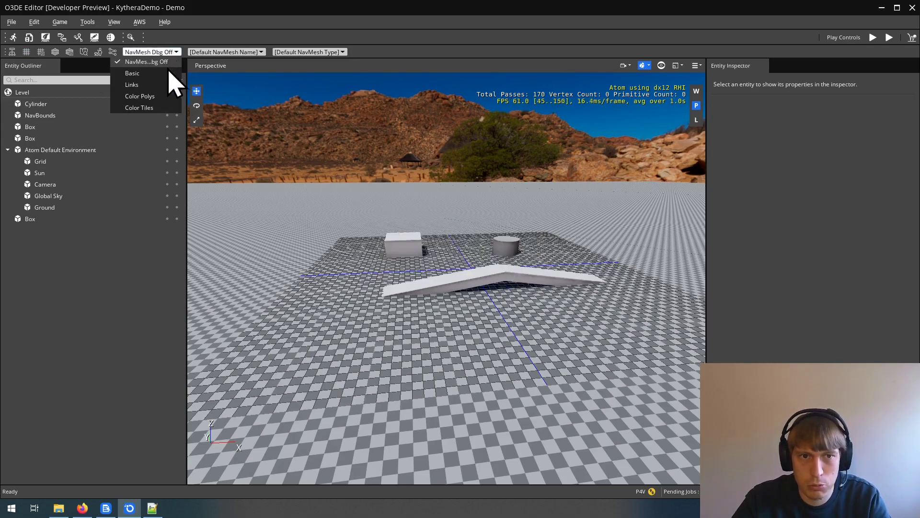
left_click(154, 74)
right_click_drag(488, 197, 527, 233)
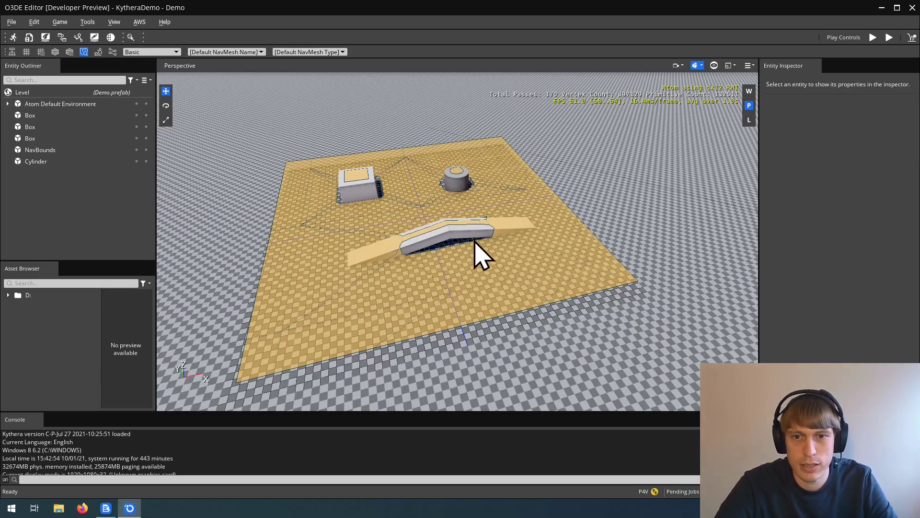
Switch the navmesh draw mode to Color Polys and zoom out to frame it all.
left_click(174, 51)
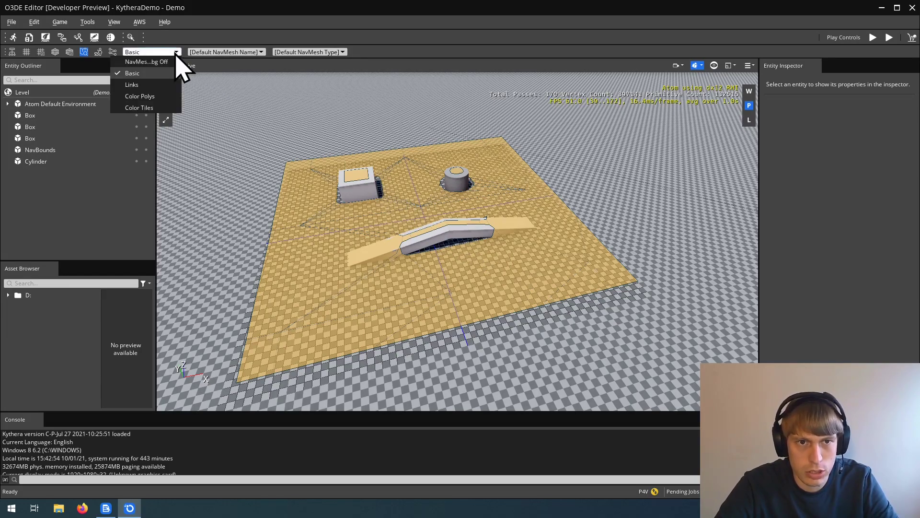
left_click(164, 106)
scroll(529, 264, "up", 5)
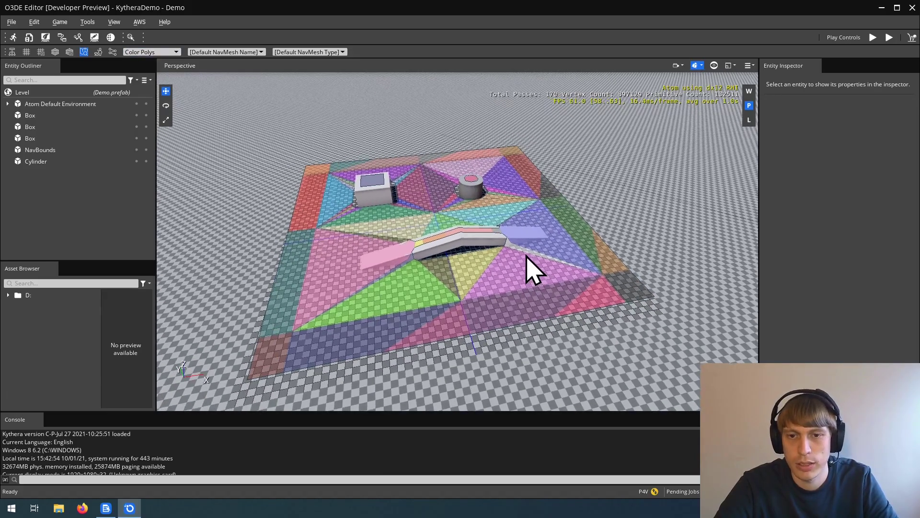
scroll(531, 269, "up", 4)
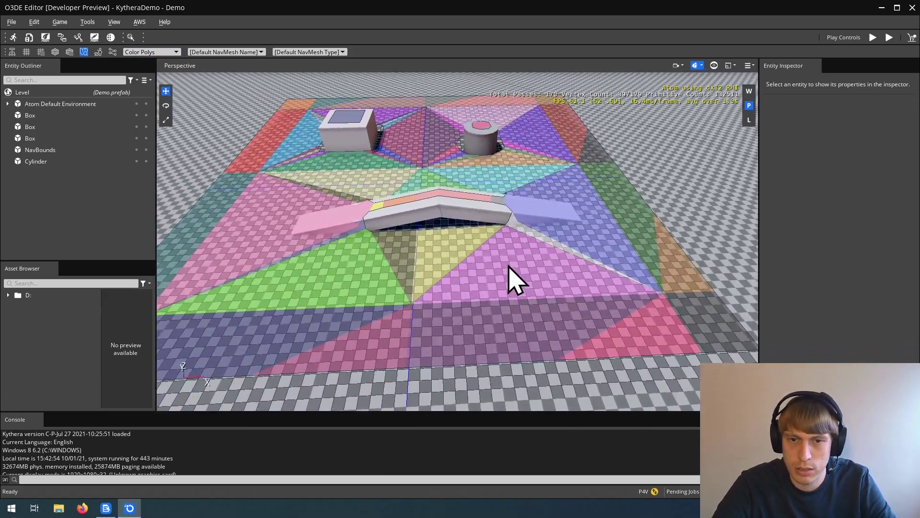
scroll(509, 278, "up", 3)
scroll(485, 268, "down", 6)
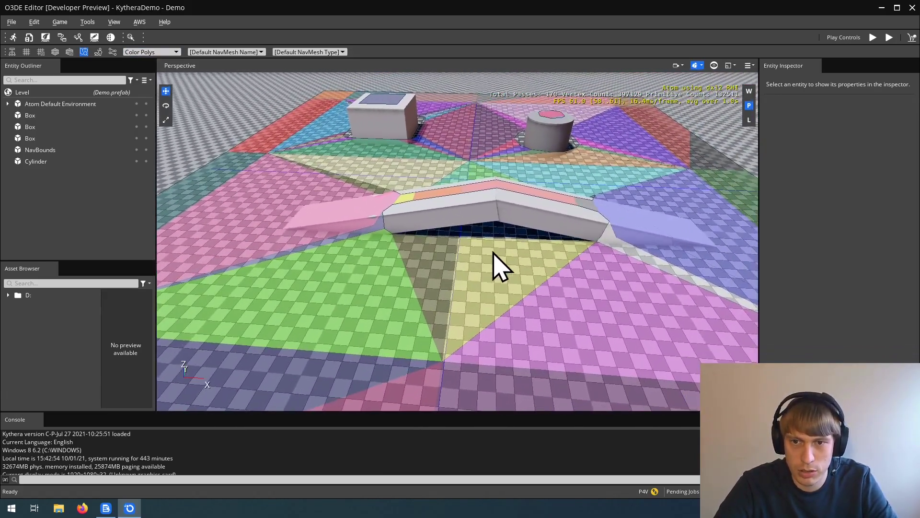
scroll(468, 273, "down", 4)
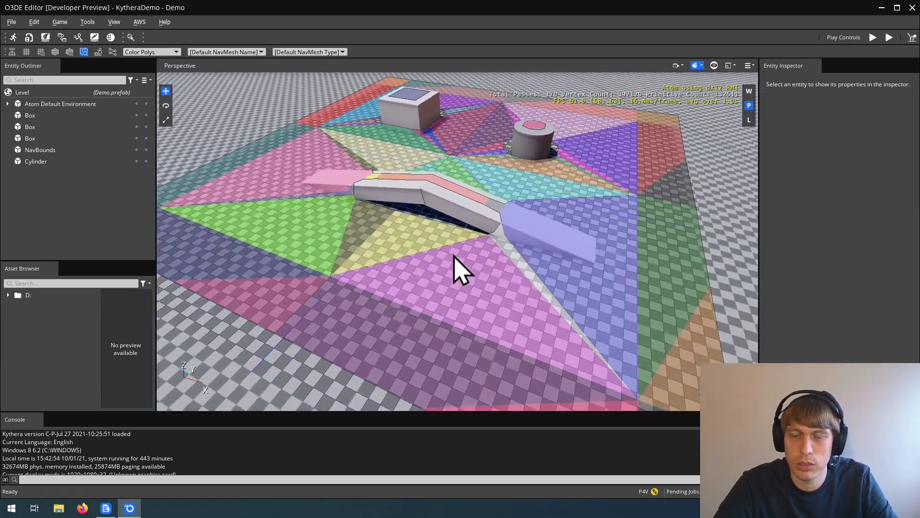
scroll(458, 268, "up", 1)
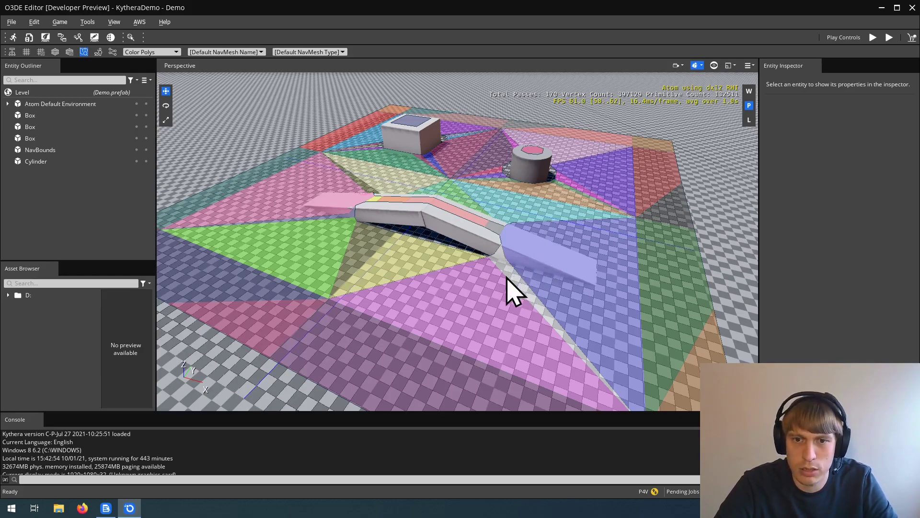
middle_click_drag(508, 278, 487, 277)
Switch the navmesh draw mode to Color Tiles, then to Links.
left_click(175, 52)
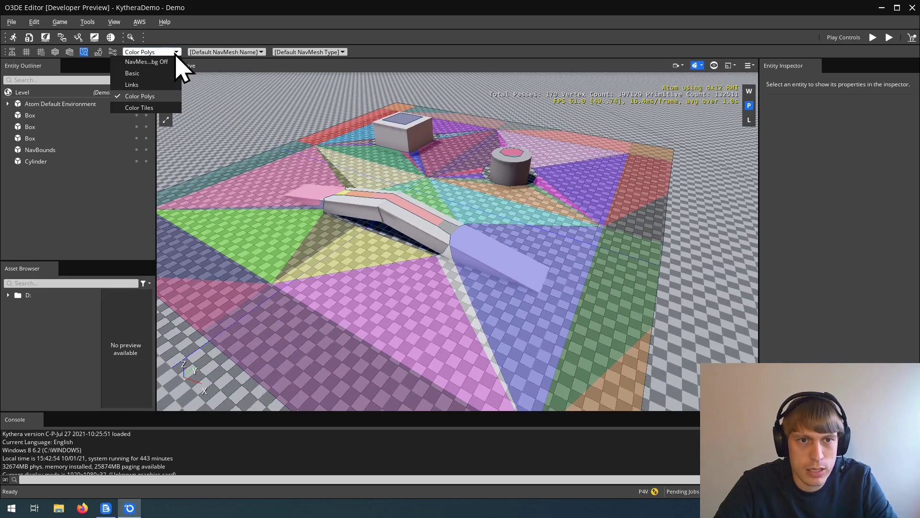
left_click(153, 108)
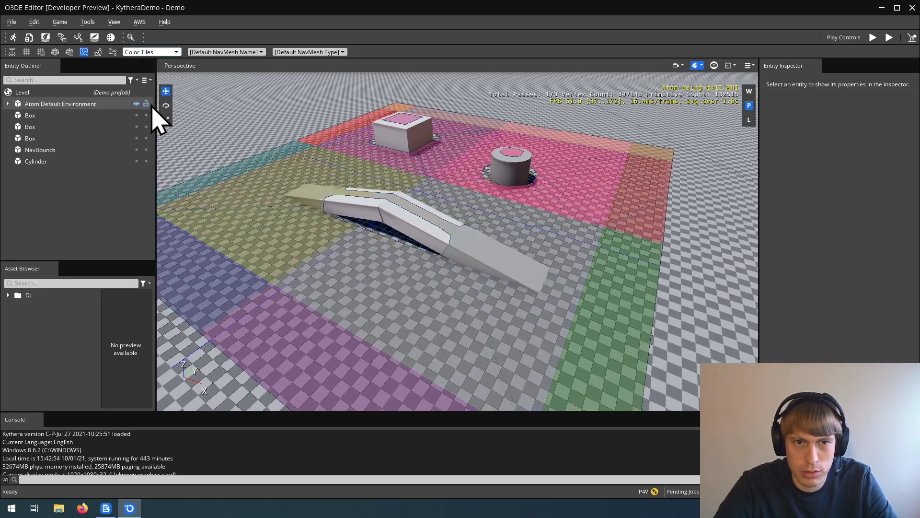
left_click(173, 52)
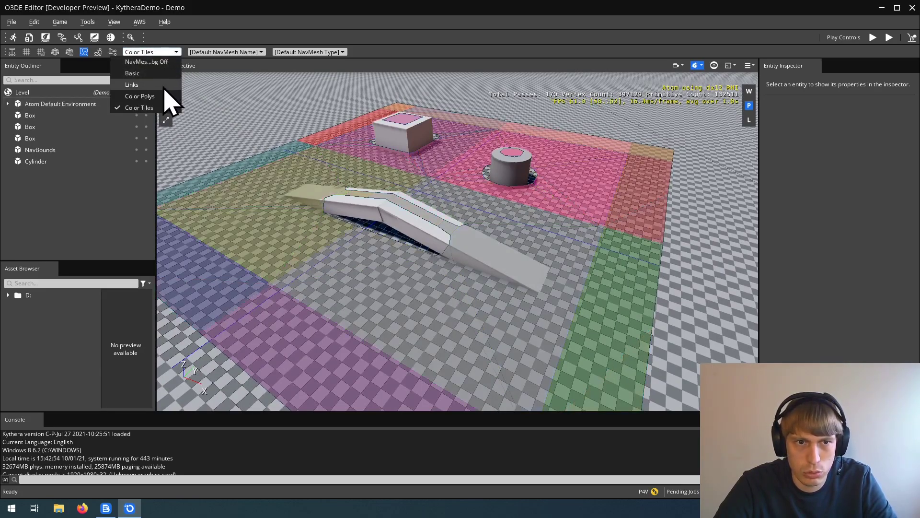
left_click(162, 85)
scroll(517, 263, "up", 10)
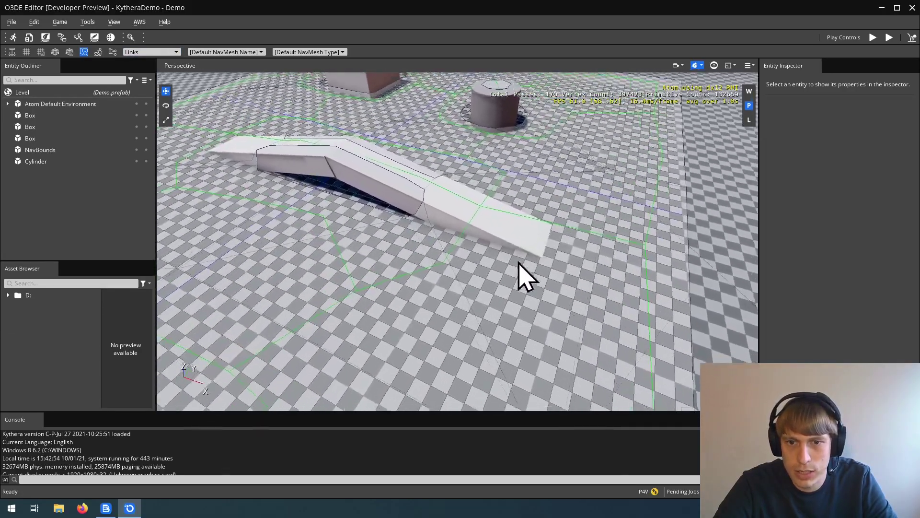
scroll(501, 269, "down", 10)
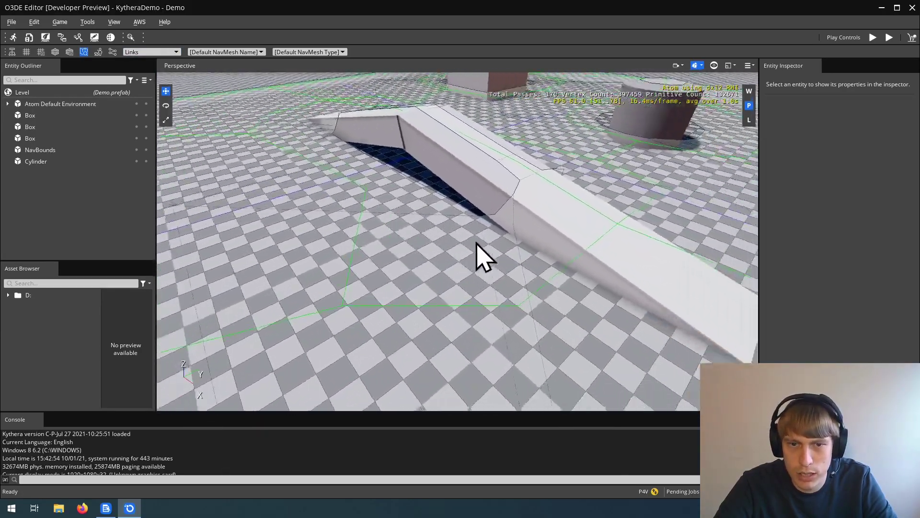
scroll(479, 257, "down", 5)
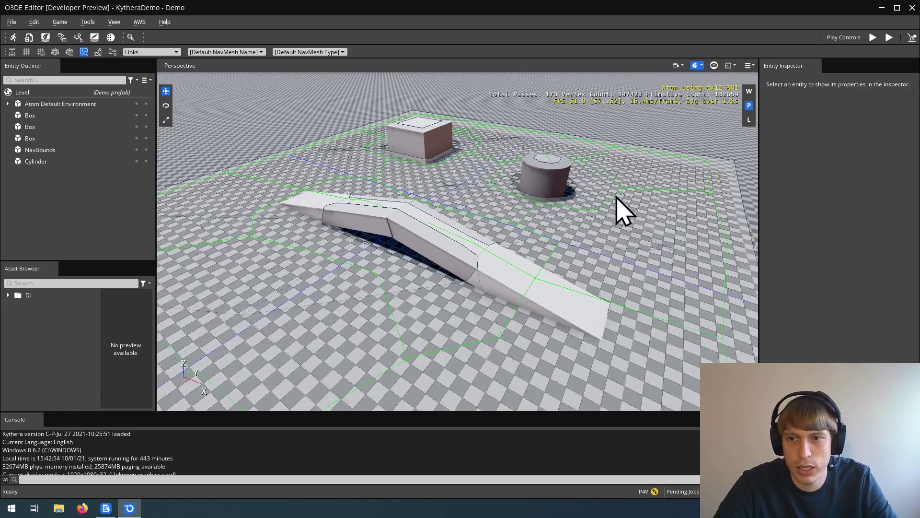
Orbit the view around the ramp and cylinder to inspect the navmesh links.
middle_click_drag(618, 211, 544, 211)
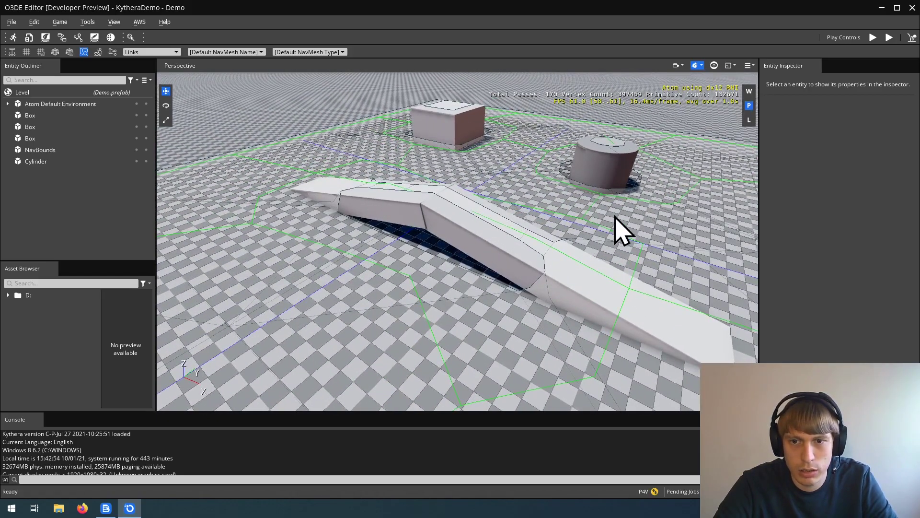
middle_click_drag(617, 231, 550, 230)
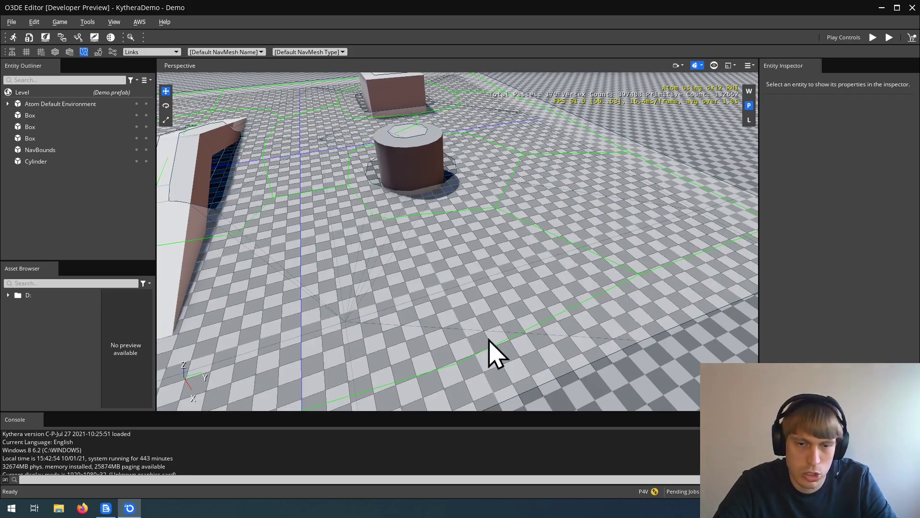
middle_click_drag(503, 278, 532, 283)
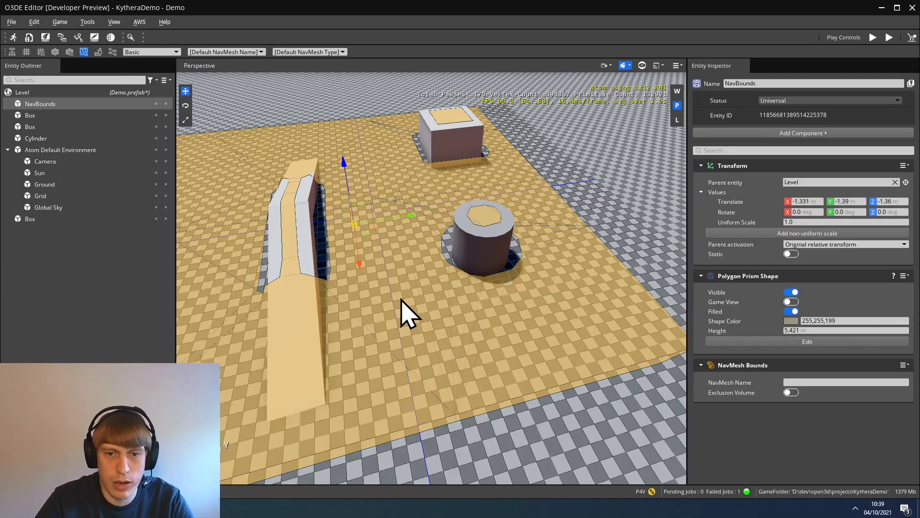
Create a new entity on the ground and name it Lucy.
right_click(401, 298)
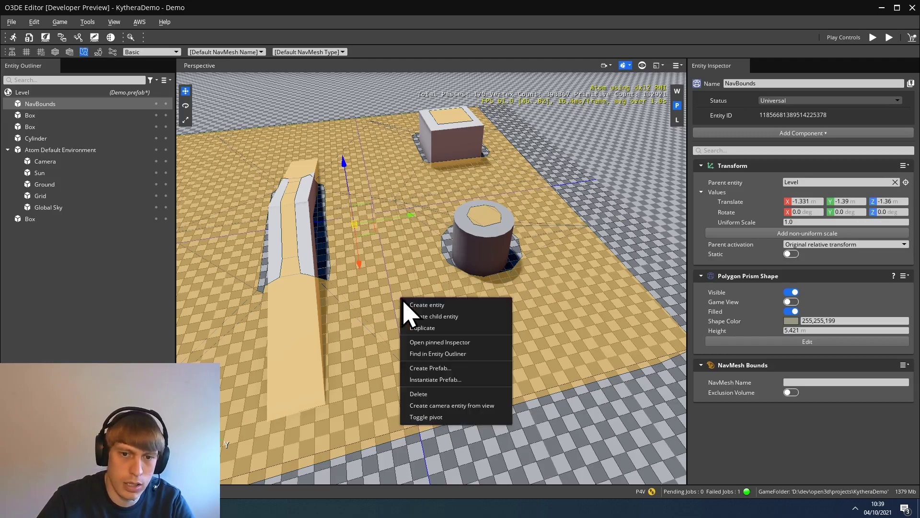
left_click(421, 308)
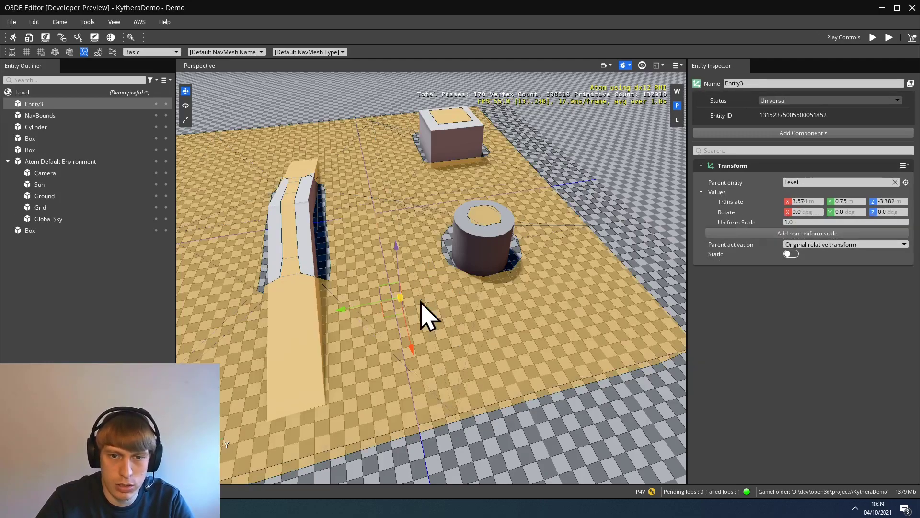
double_click(70, 104)
type("Lucy")
key("Return")
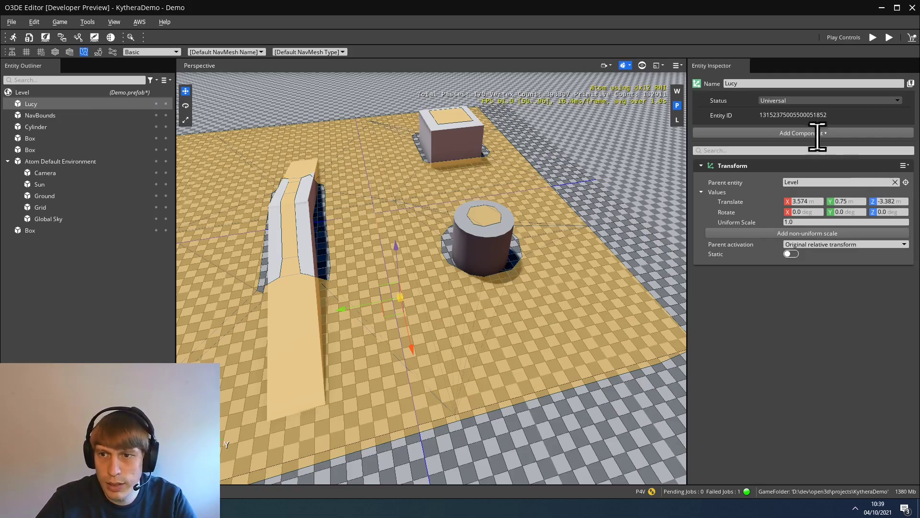
Give Lucy a Mesh component using the lucy_low model and lift it onto the ground.
left_click(796, 133)
type("mesh")
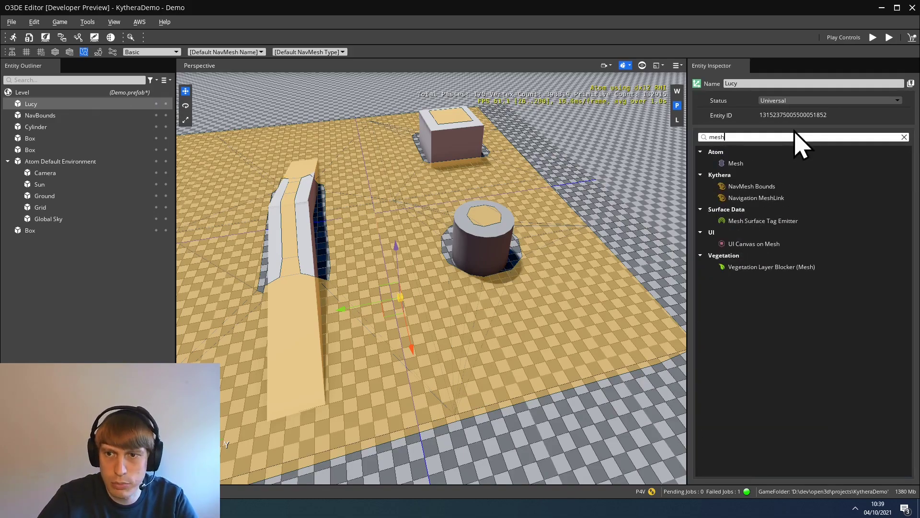
left_click(767, 163)
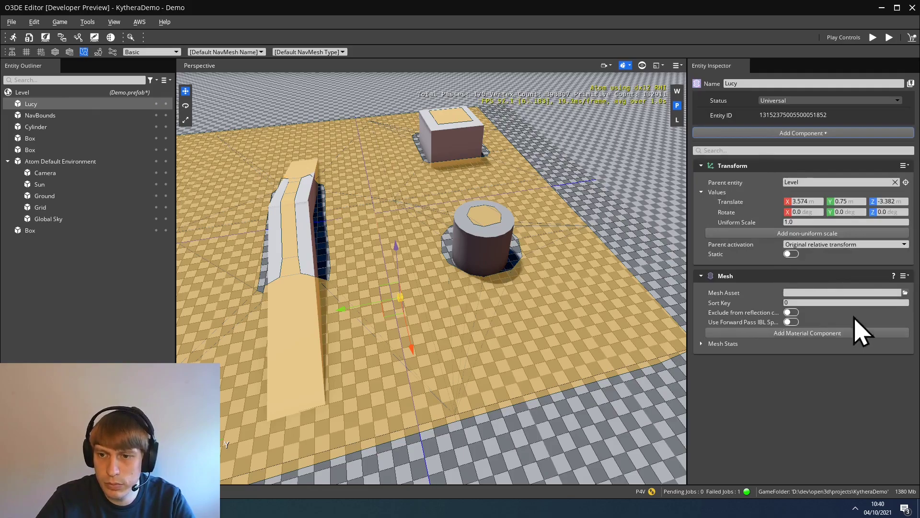
left_click(905, 293)
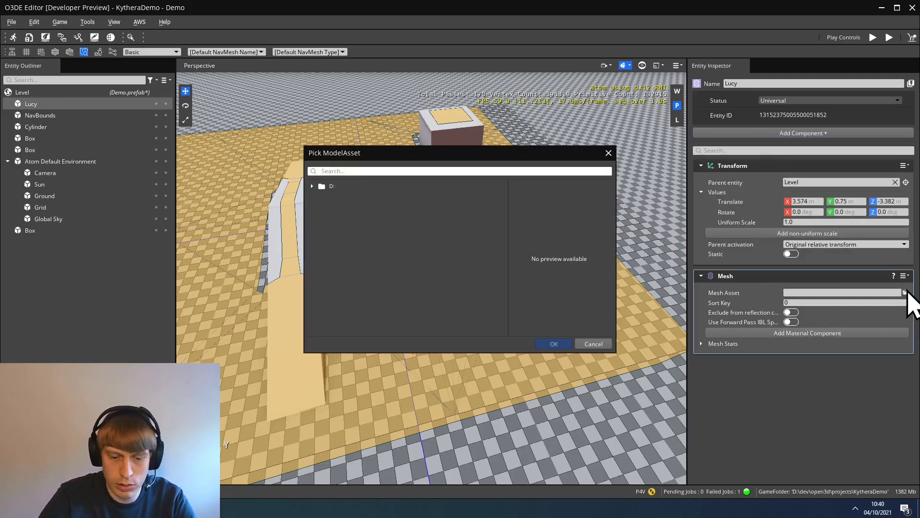
type("lucy")
left_click(482, 325)
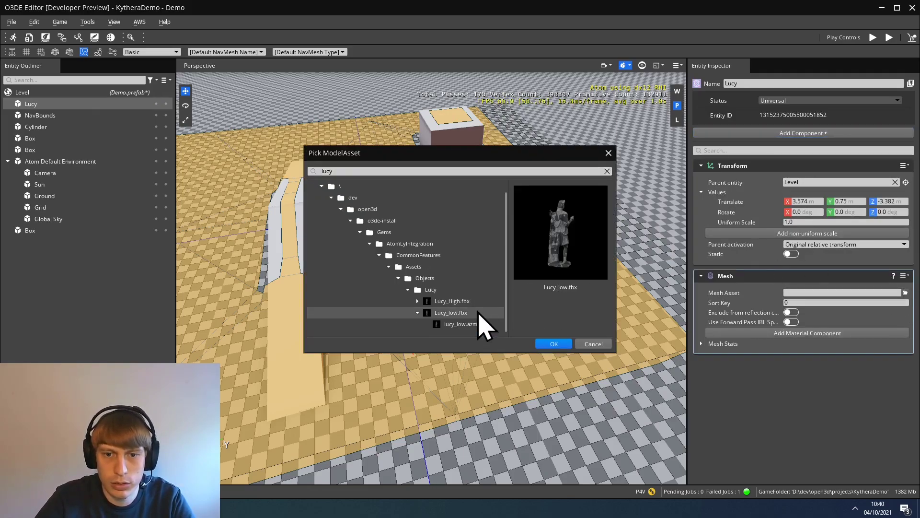
left_click(553, 344)
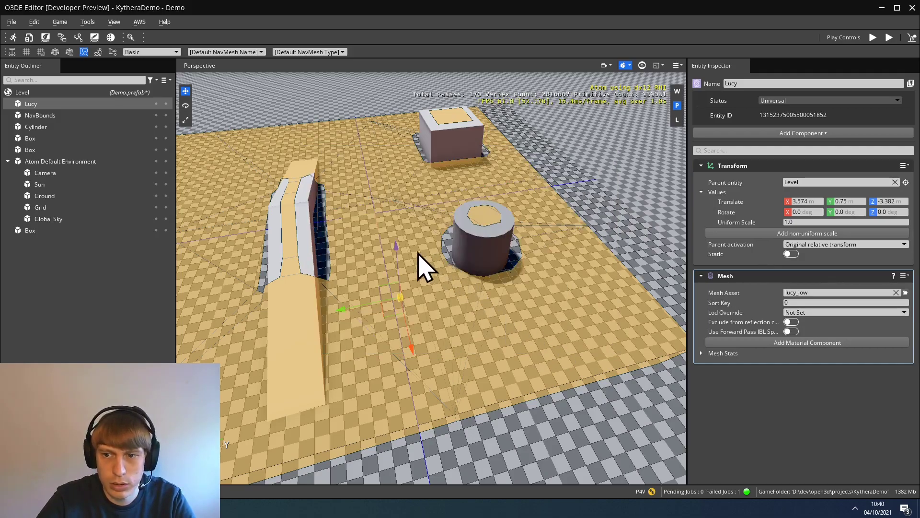
left_click_drag(396, 248, 404, 180)
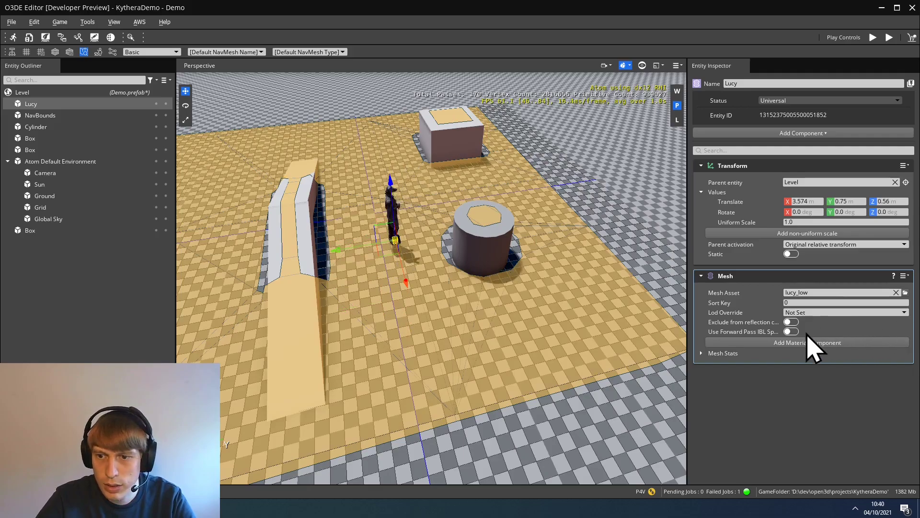
Add a Material component with lucy_brass as Lucy's default material.
left_click(809, 342)
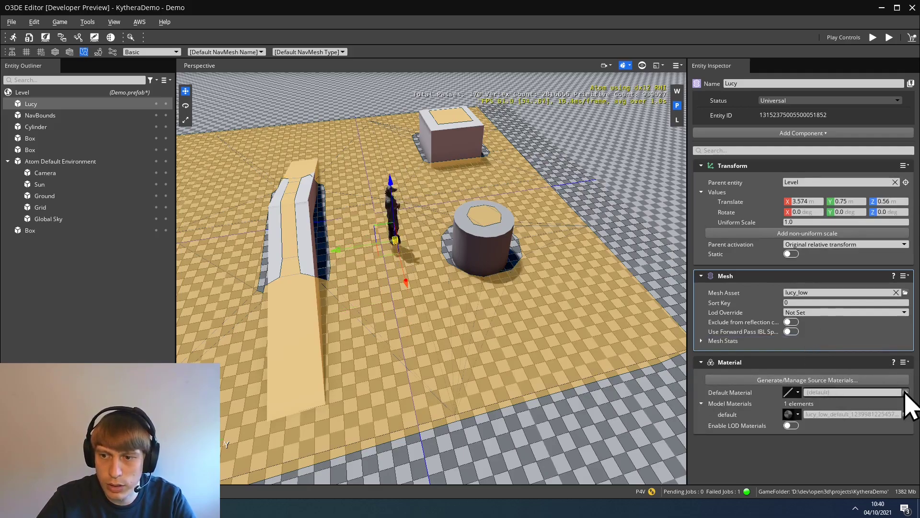
left_click(905, 392)
left_click(470, 255)
left_click(553, 344)
right_click_drag(514, 324, 407, 261)
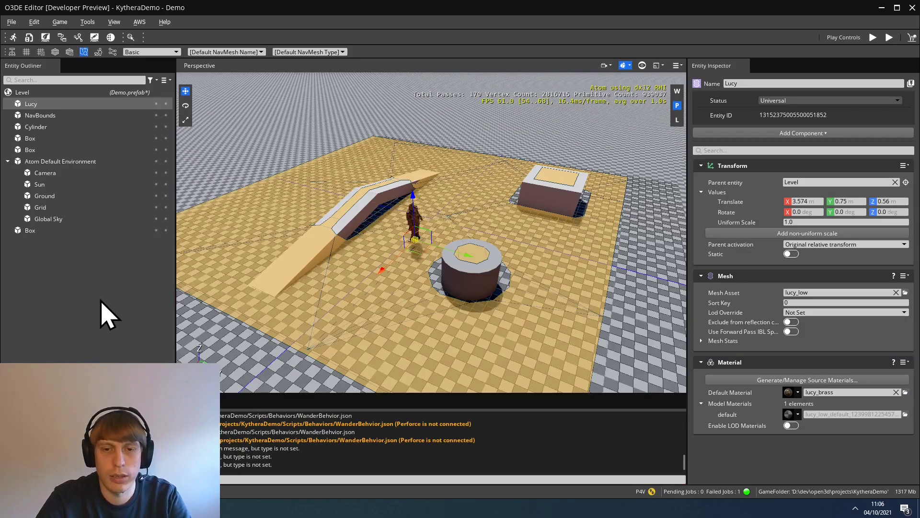
Add the Kythera and Agent components to Lucy.
left_click(845, 134)
type("agen")
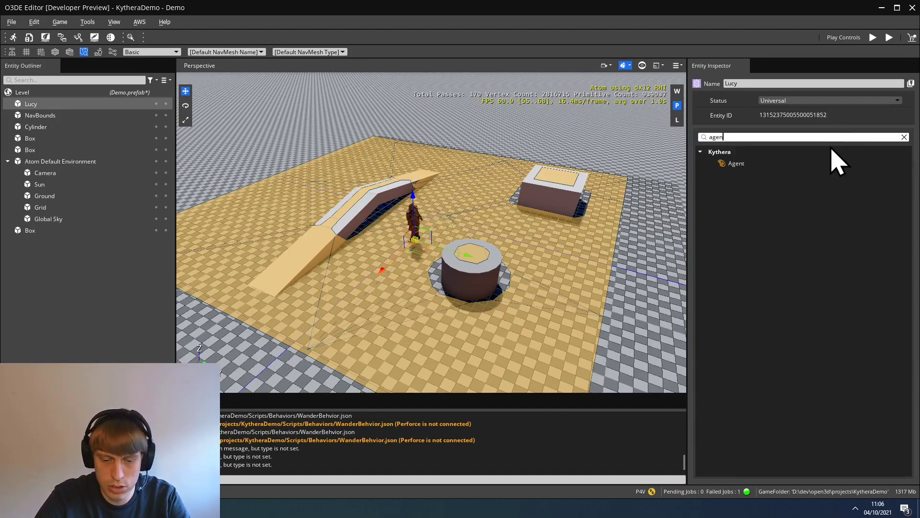
type("kyth")
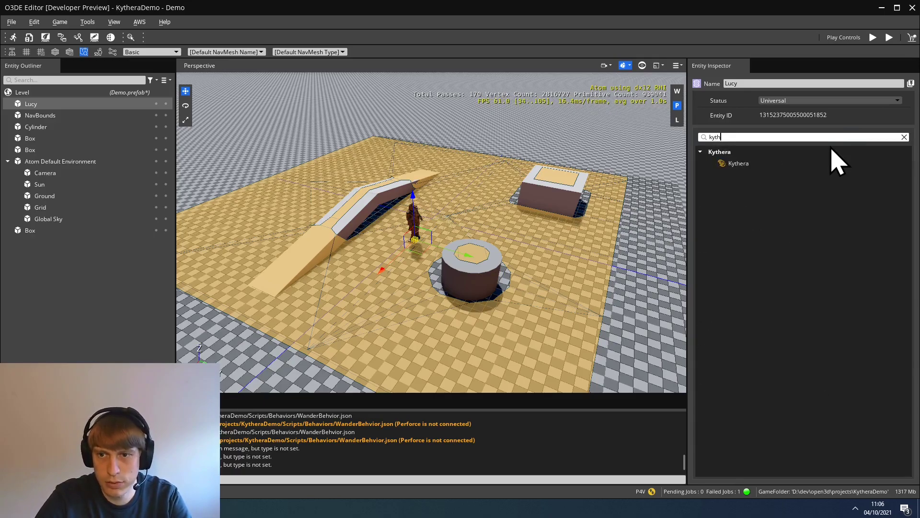
left_click(752, 164)
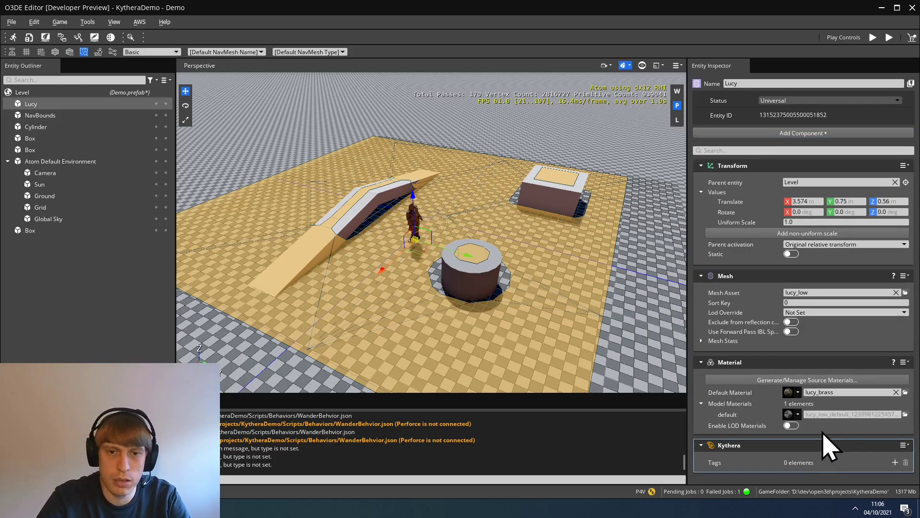
left_click(773, 135)
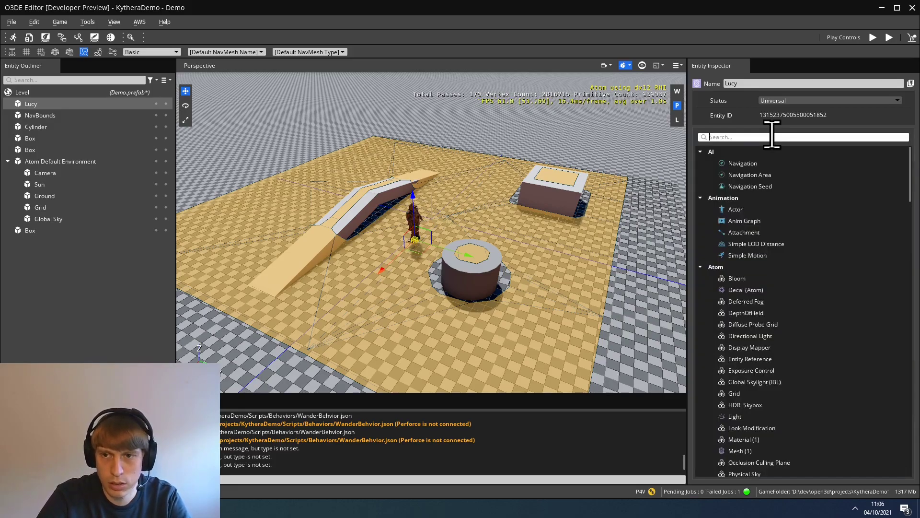
type("agen")
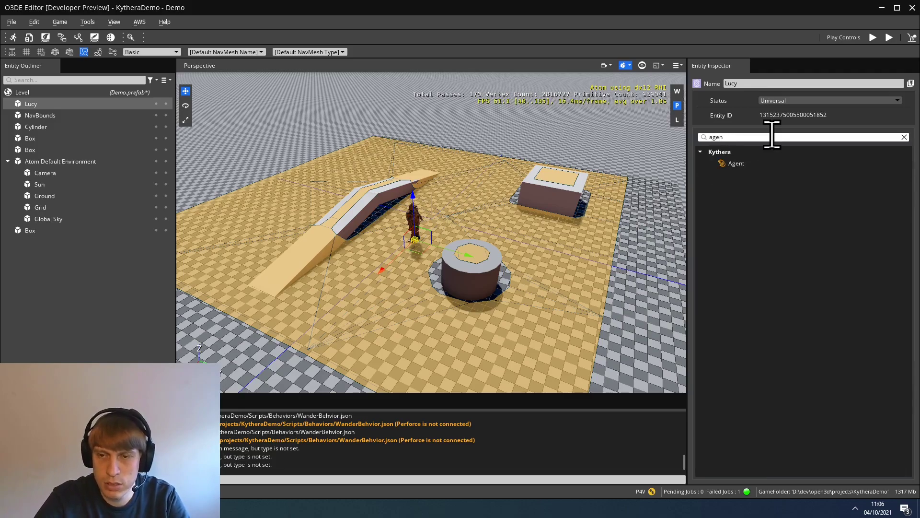
left_click(767, 164)
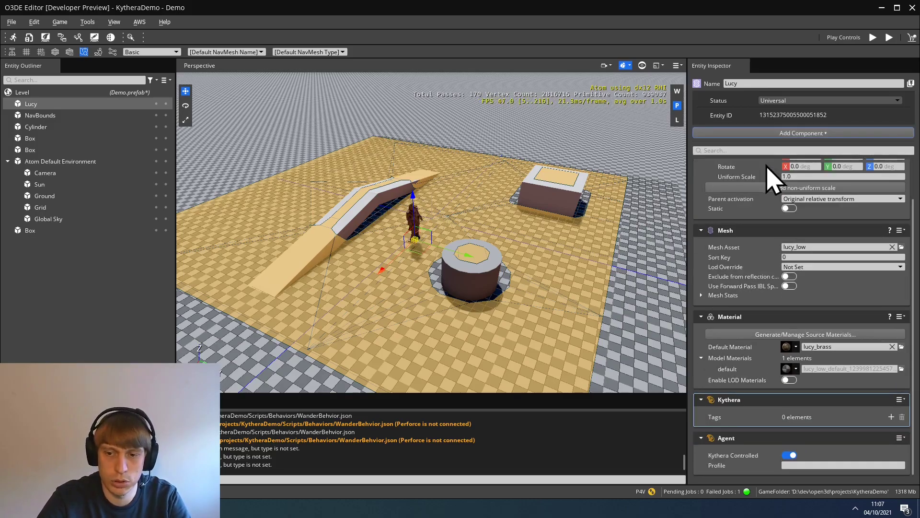
Set the Agent component's profile to WanderProfile.
left_click(810, 465)
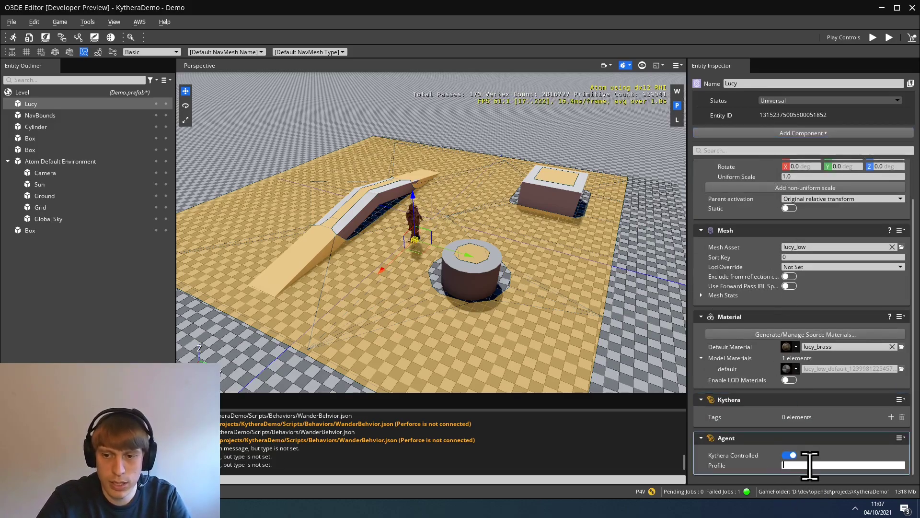
left_click(834, 458)
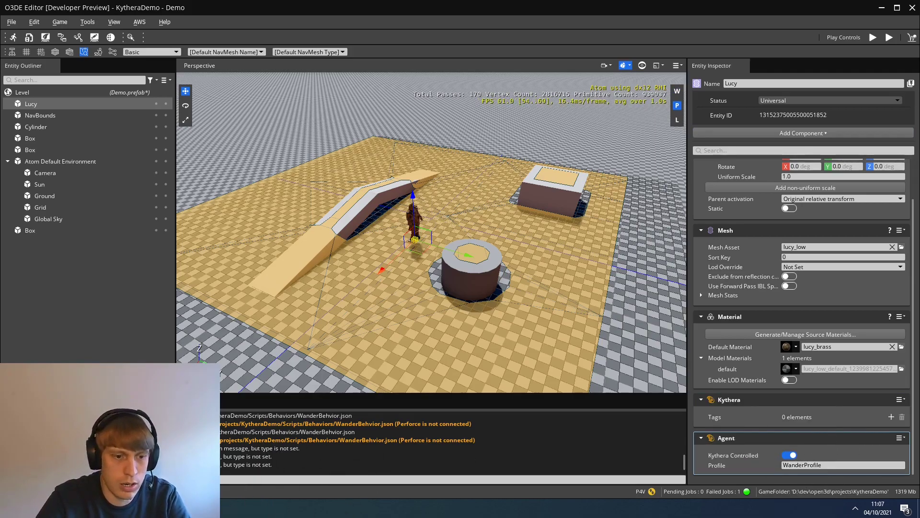
key("alt+Tab")
Select the WanderProfile XML example in the docs' Profile section and open File Explorer.
left_click(473, 292)
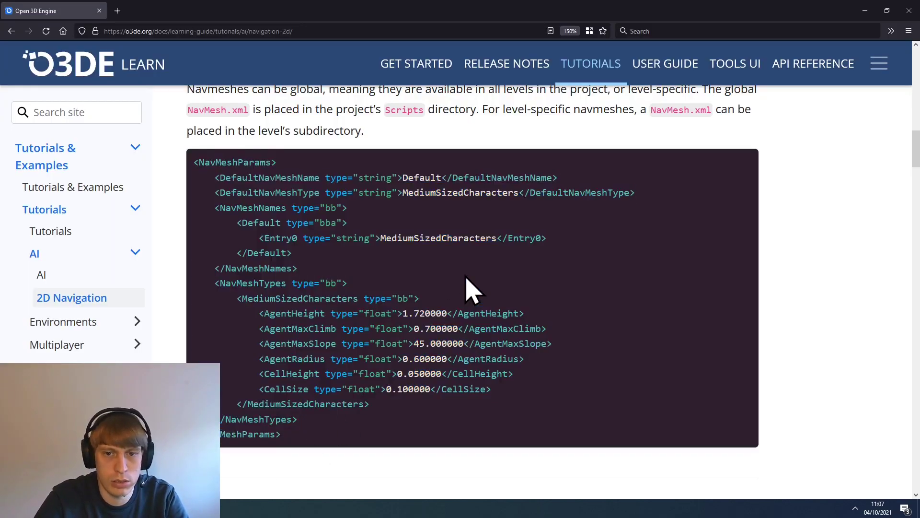
scroll(484, 293, "up", 1)
scroll(479, 283, "up", 7)
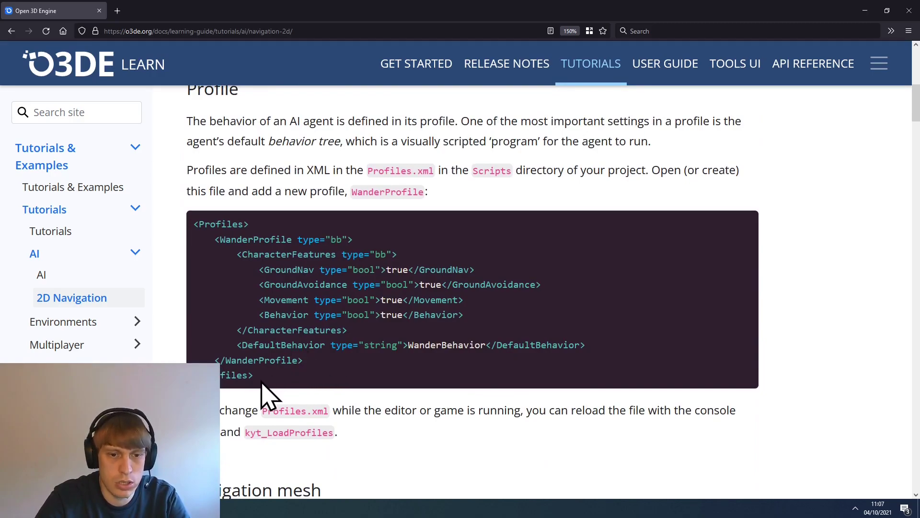
left_click_drag(263, 391, 257, 235)
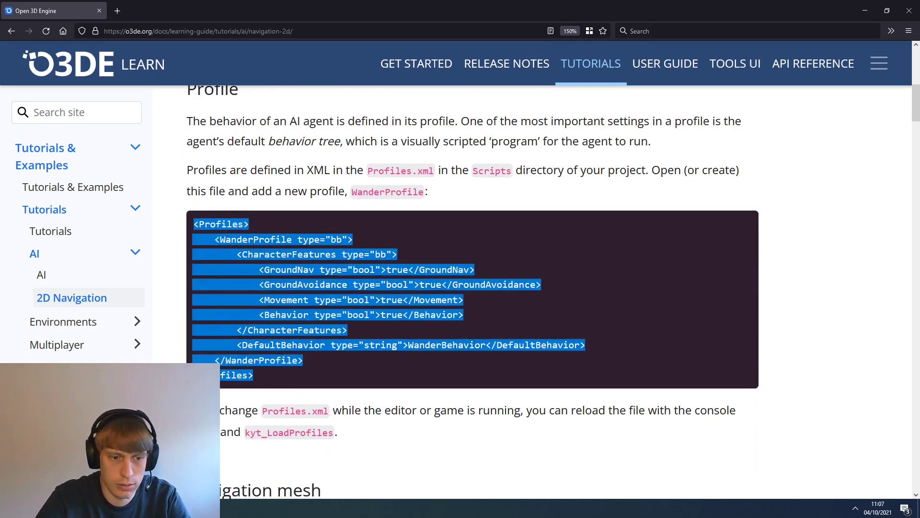
key("super+e")
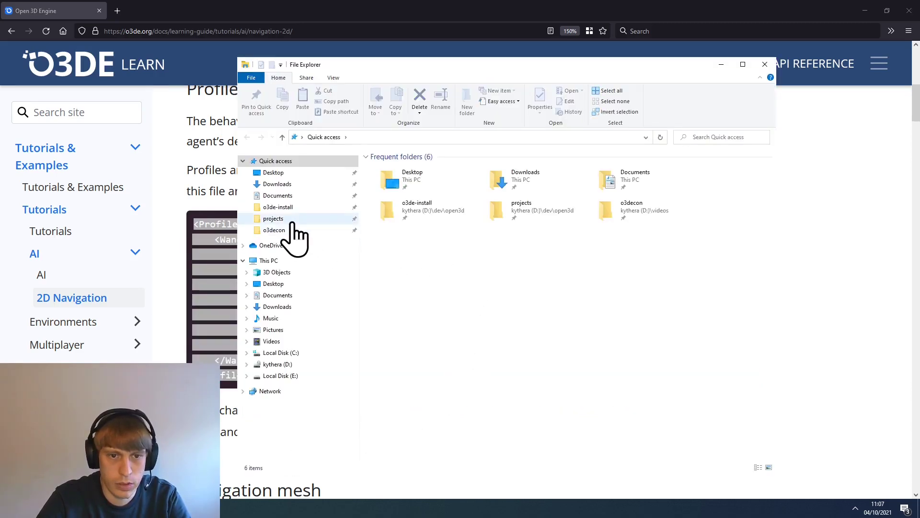
Browse to the projects > KytheraDemo > Scripts folder in File Explorer.
left_click(292, 220)
double_click(422, 187)
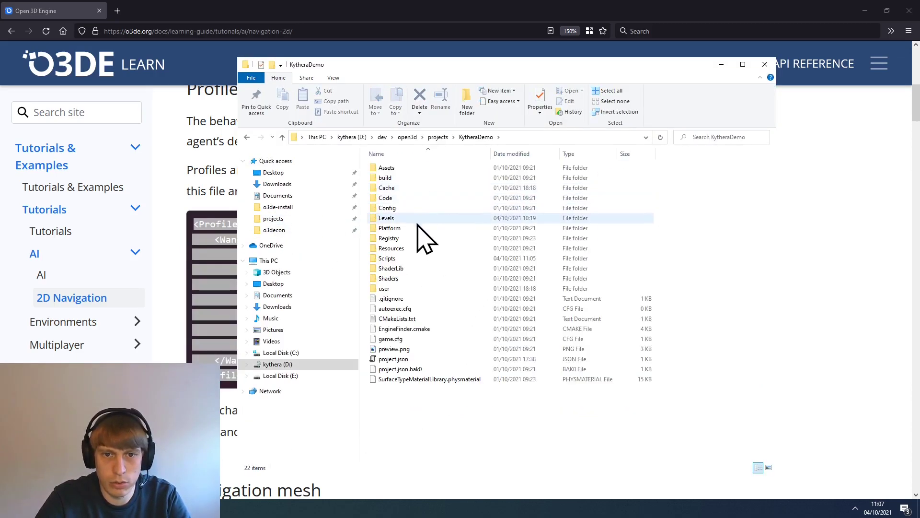
double_click(403, 259)
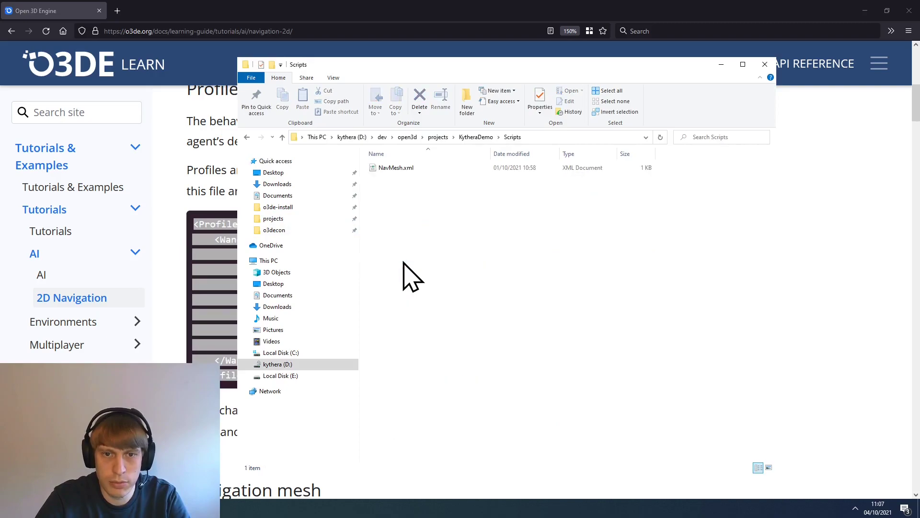
Create a new text document in Scripts named Profiles.xml, accepting the extension change.
right_click(398, 198)
mouse_move(494, 378)
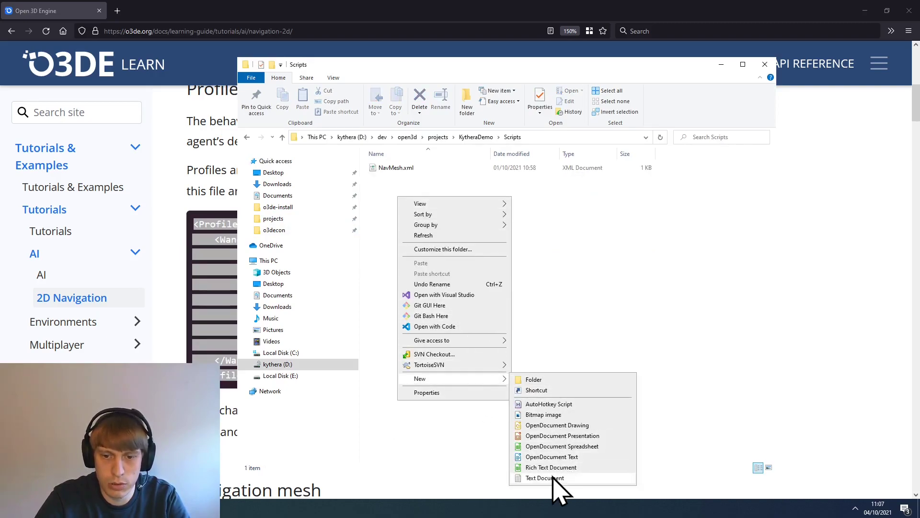
left_click(554, 478)
type("Pr")
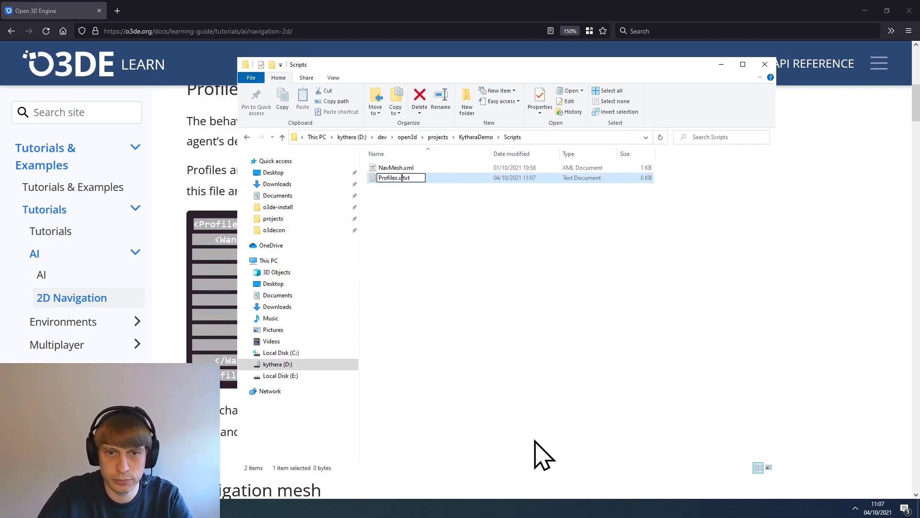
type("ofiles.xml")
key("Delete")
key("Return")
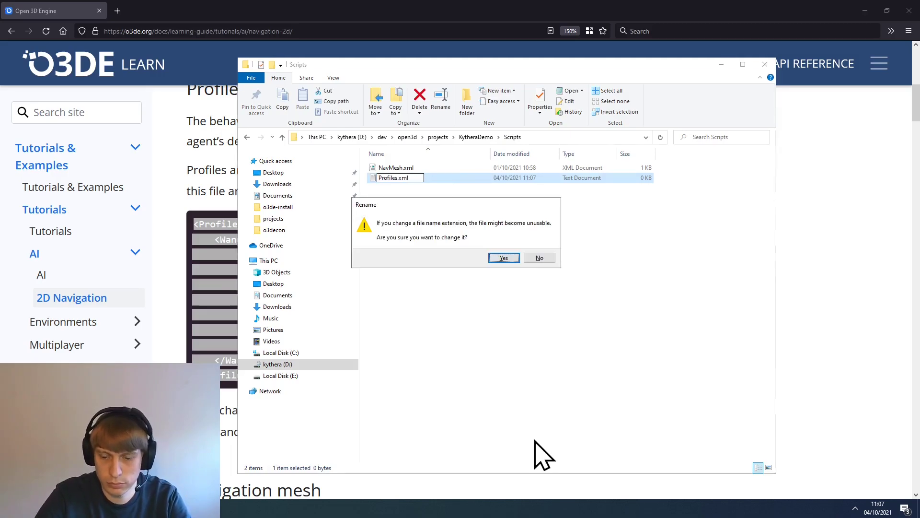
key("Return")
right_click(397, 178)
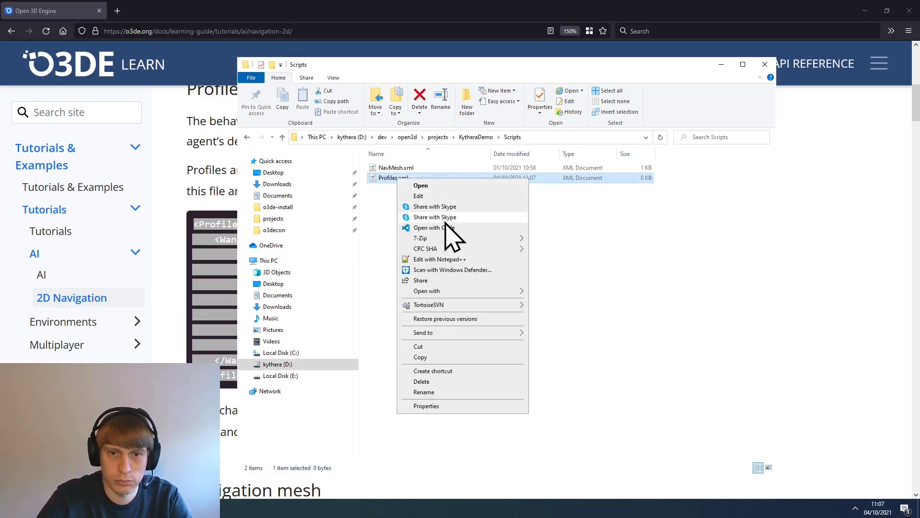
Paste the copied WanderProfile XML into Profiles.xml in Notepad++ and save it.
left_click(456, 260)
type("<Profiles>     <WanderProfile type=\"bb\">         <CharacterFeatures type=\"bb\">             <GroundNav type=\"bool\">true</GroundNav>             <GroundAvoidance type=\"bool\">true</GroundAvoidance>             <Movement type=\"bool\">true</Movement>             <Behavior type=\"bool\">true</Behavior>         </CharacterFeatures>         <DefaultBehavior type=\"string\">WanderBehavior</DefaultBehavior>     </WanderProfile> </Profiles>")
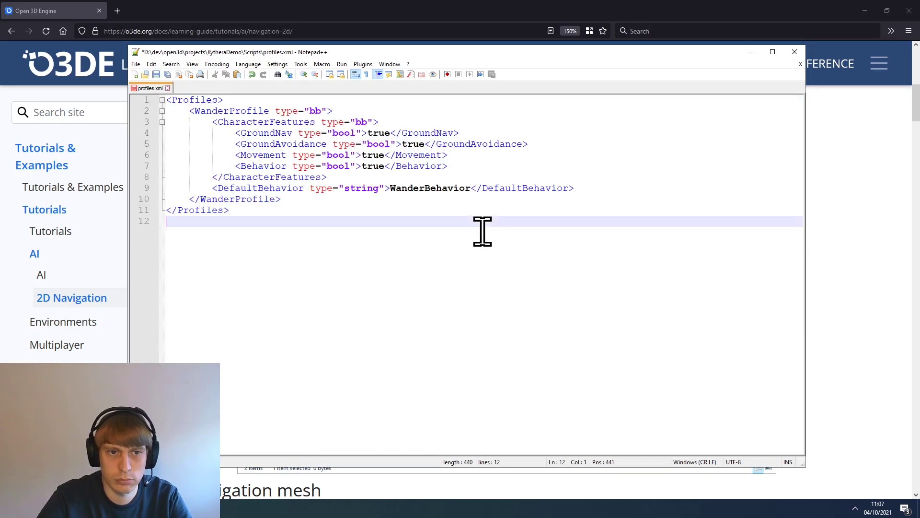
key("ctrl+s")
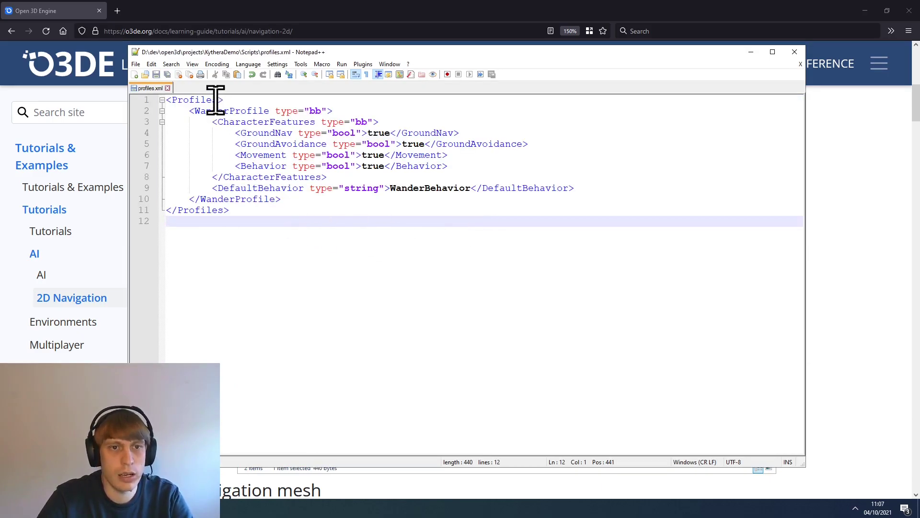
Highlight each tag: Profiles, WanderProfile, CharacterFeatures, GroundNav, GroundAvoidance, Movement, Behavior, WanderBehavior.
double_click(200, 99)
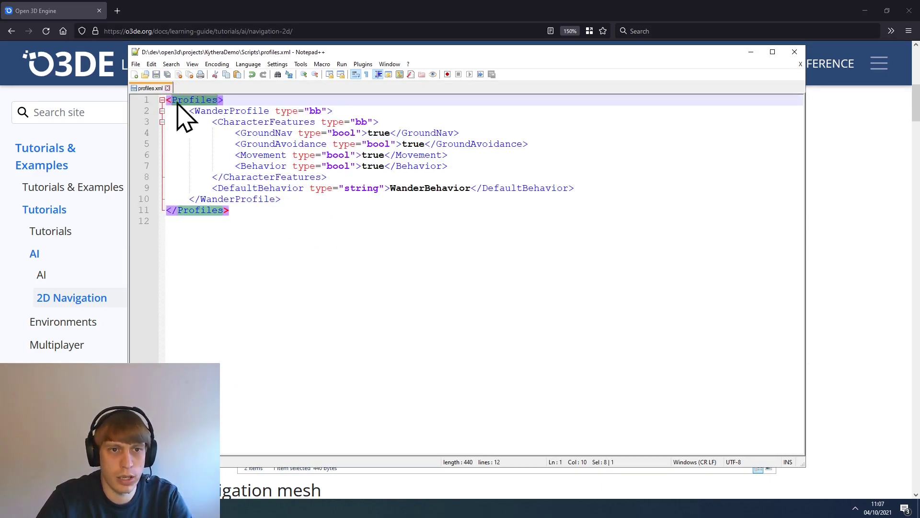
double_click(230, 110)
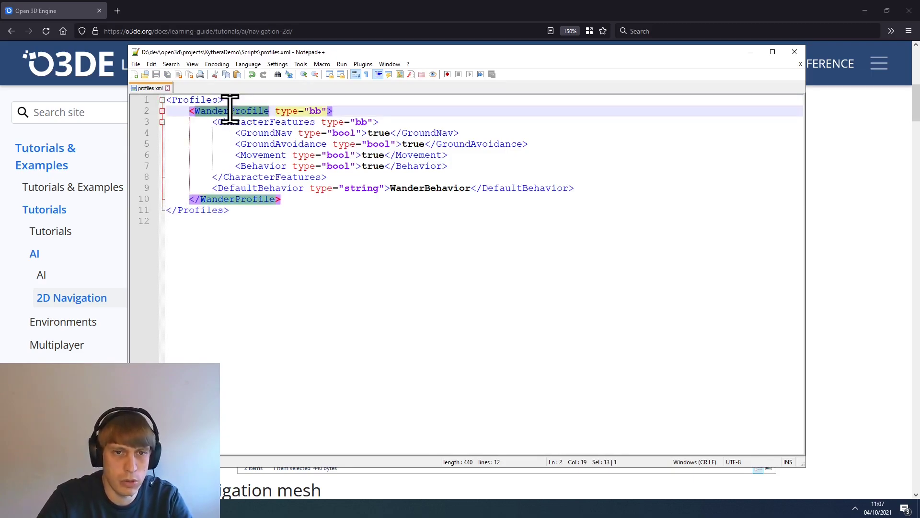
double_click(263, 121)
double_click(266, 133)
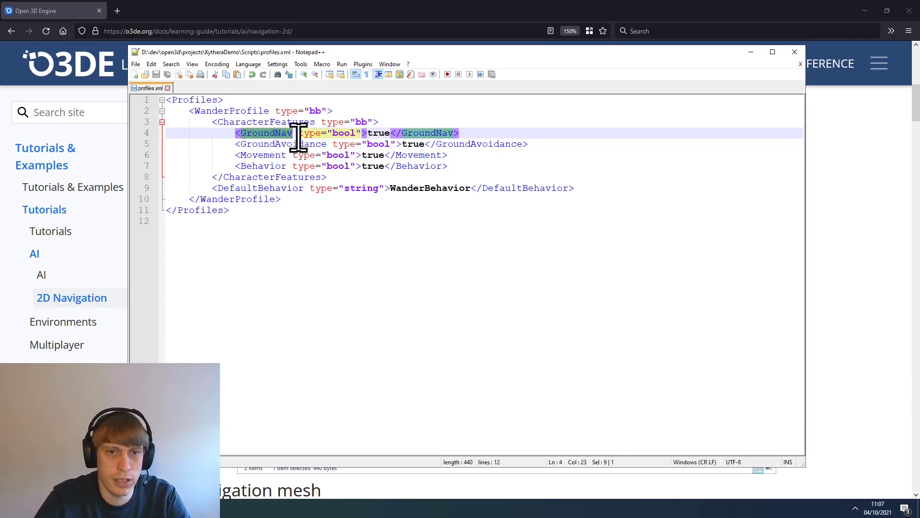
double_click(314, 144)
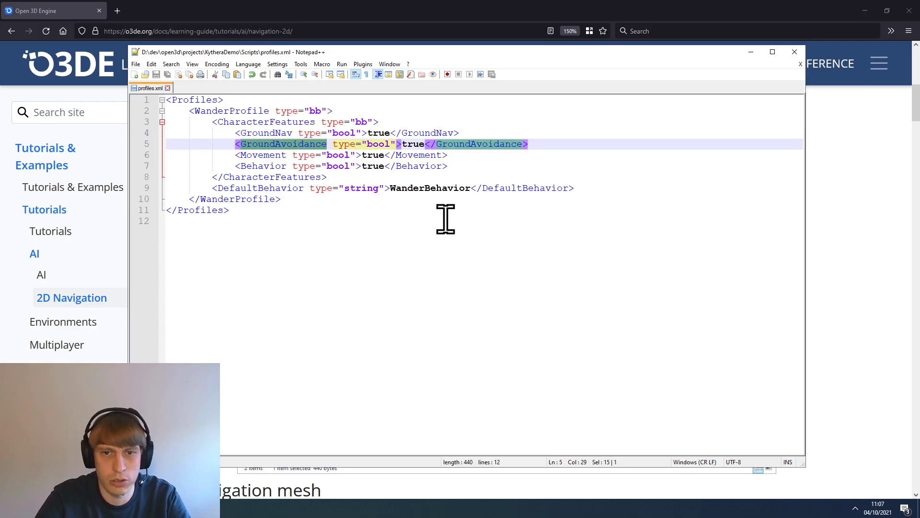
double_click(257, 155)
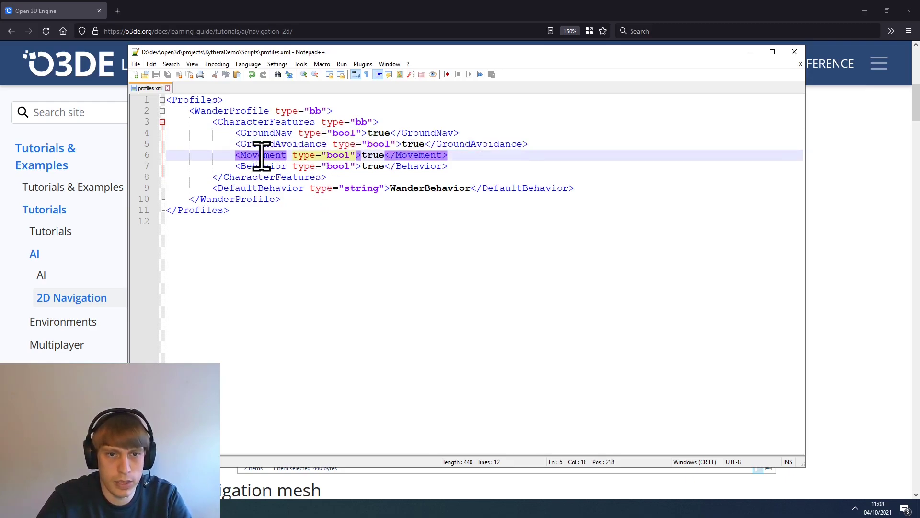
left_click(413, 261)
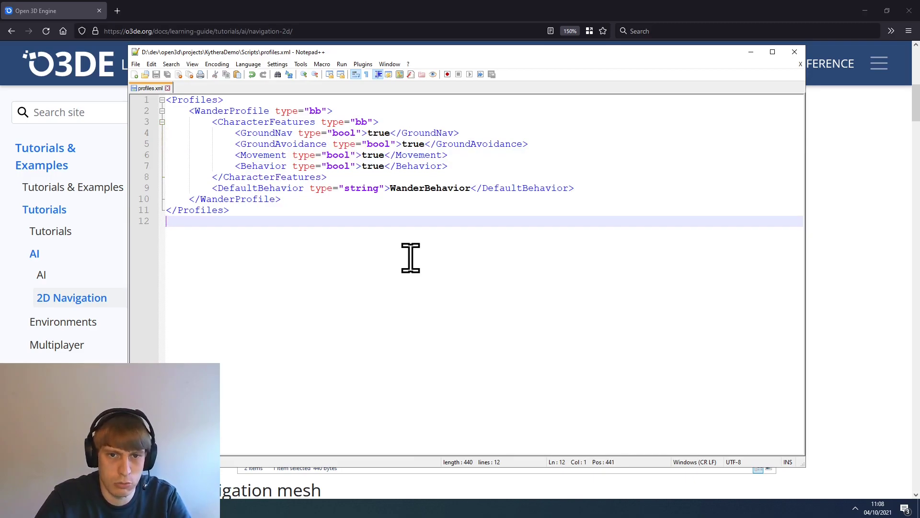
double_click(263, 166)
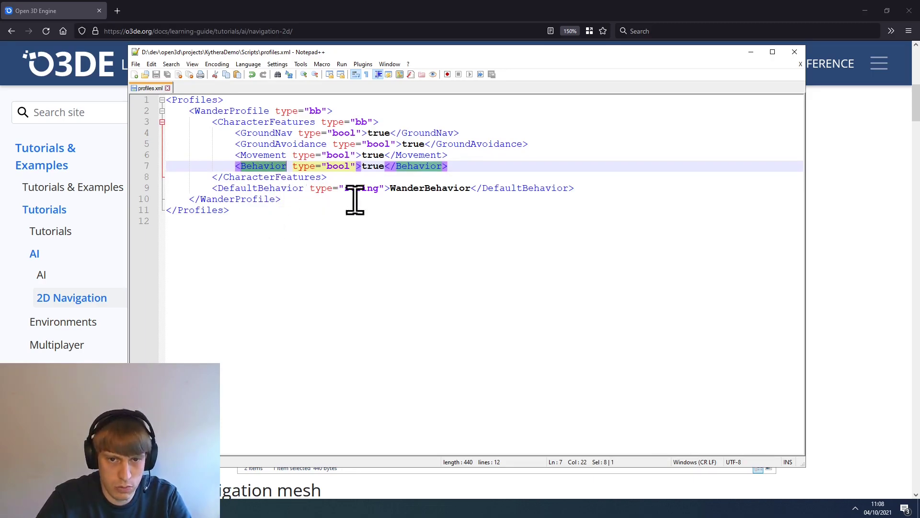
double_click(424, 187)
left_click(455, 222)
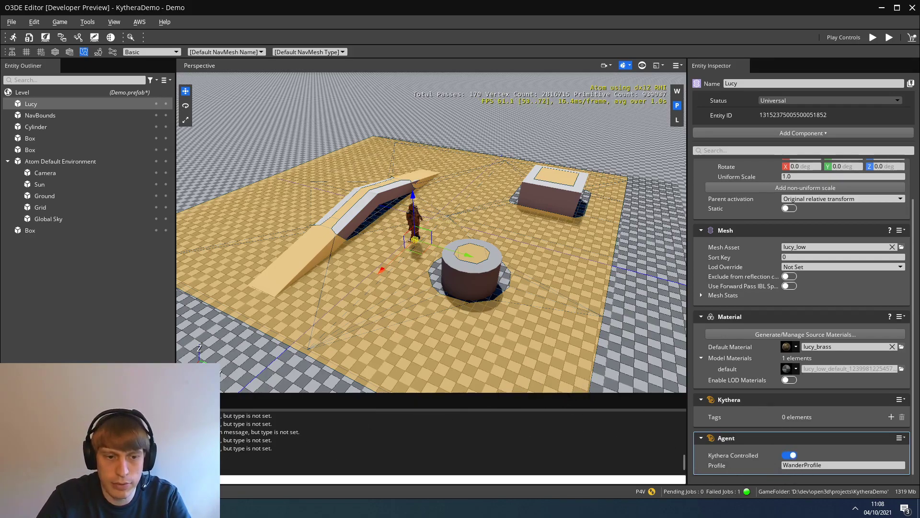
Highlight the WanderBehavior default behaviour name in Profiles.xml, then return to the O3DE Editor.
key("alt+Tab")
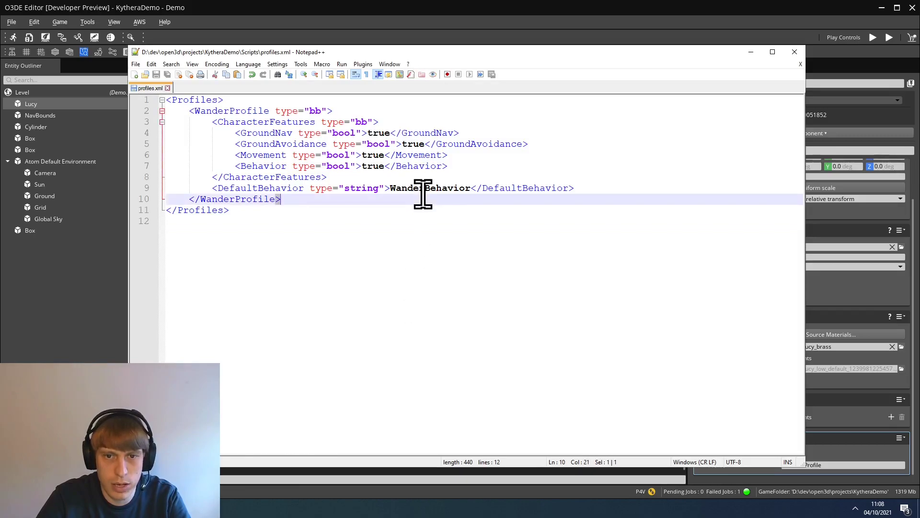
left_click(425, 188)
double_click(425, 188)
key("ctrl+c")
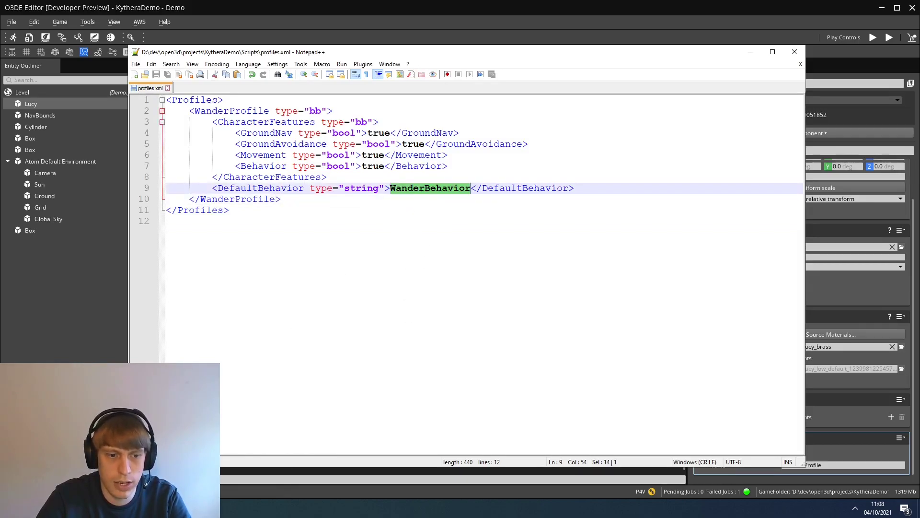
key("alt+Tab")
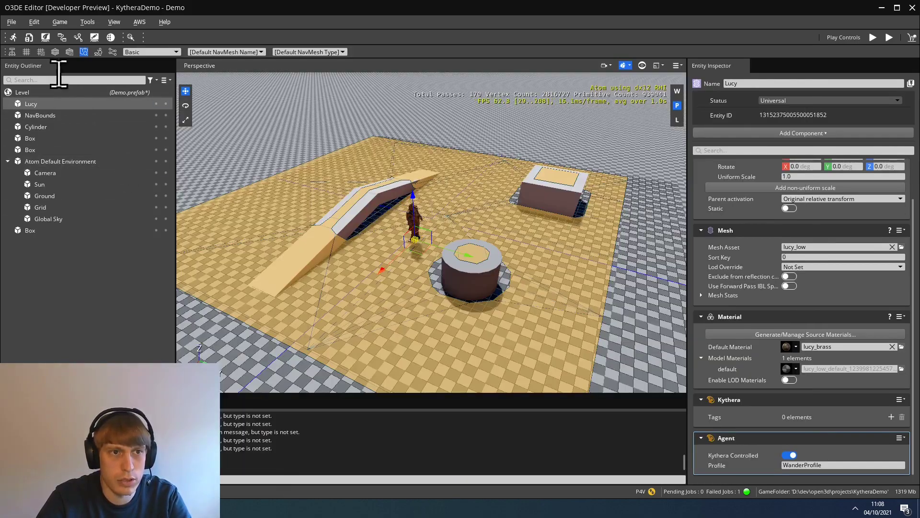
Create a WanderBehavior tree in Kythera Inspector's BT Editor and select its root node.
left_click(12, 52)
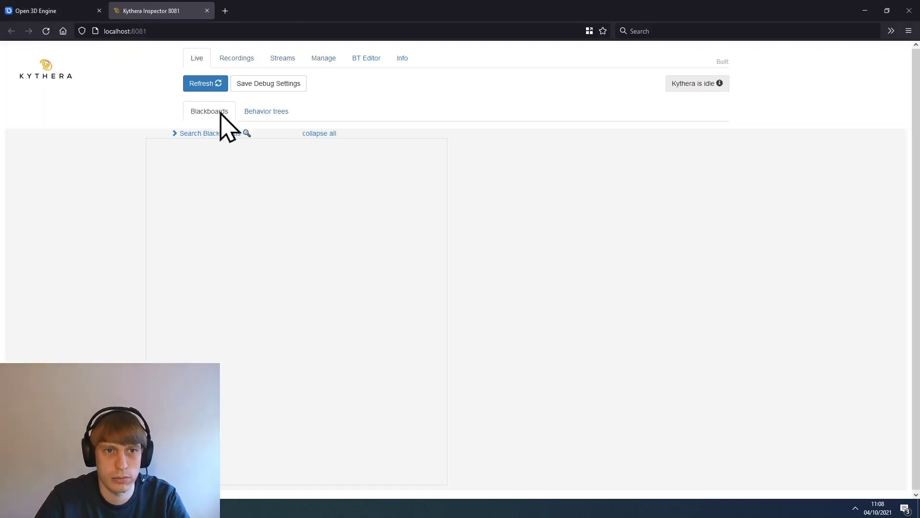
left_click(366, 58)
key("ctrl+v")
double_click(353, 96)
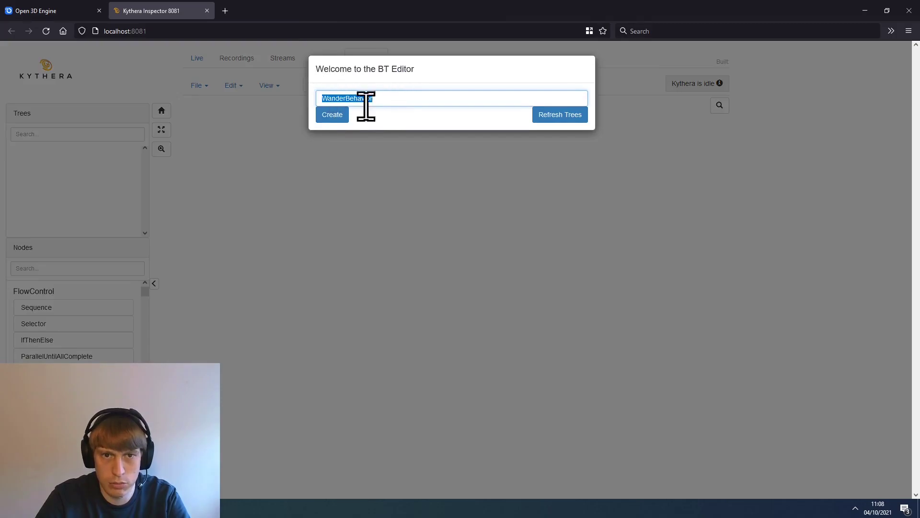
left_click(330, 115)
left_click_drag(530, 250, 453, 263)
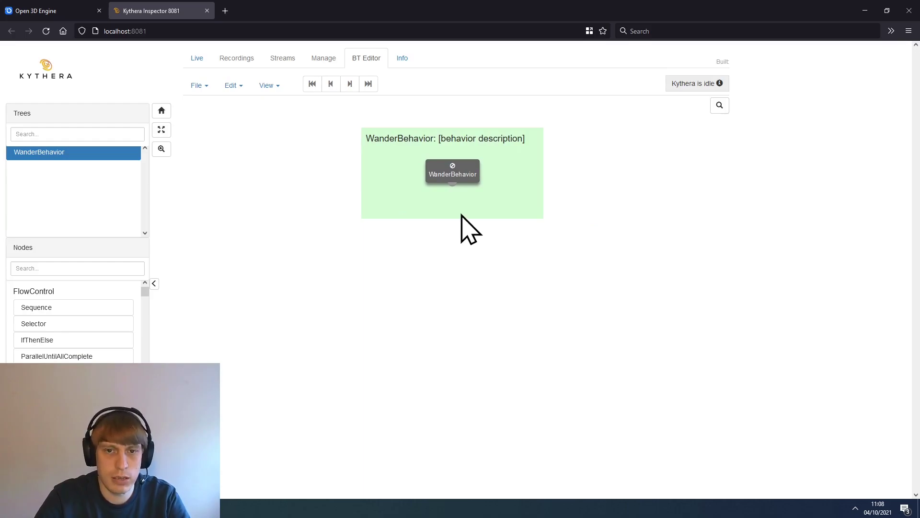
left_click(460, 168)
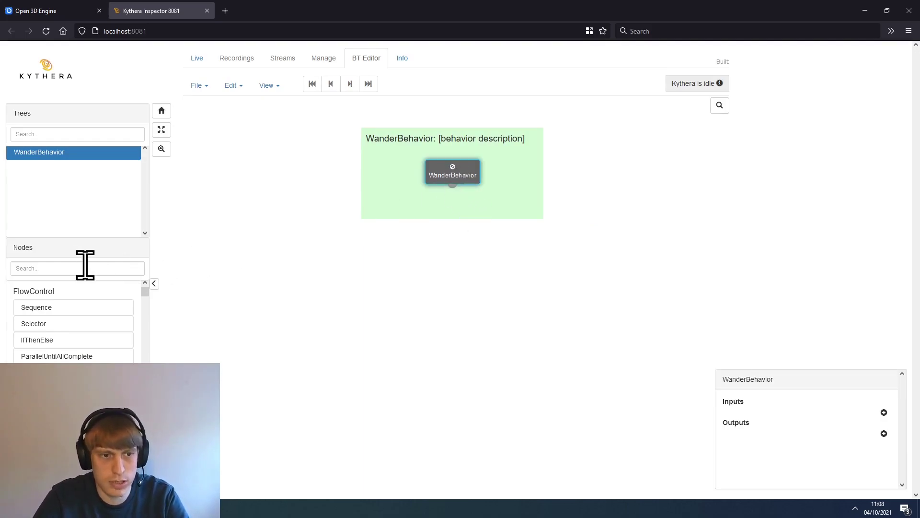
left_click(43, 268)
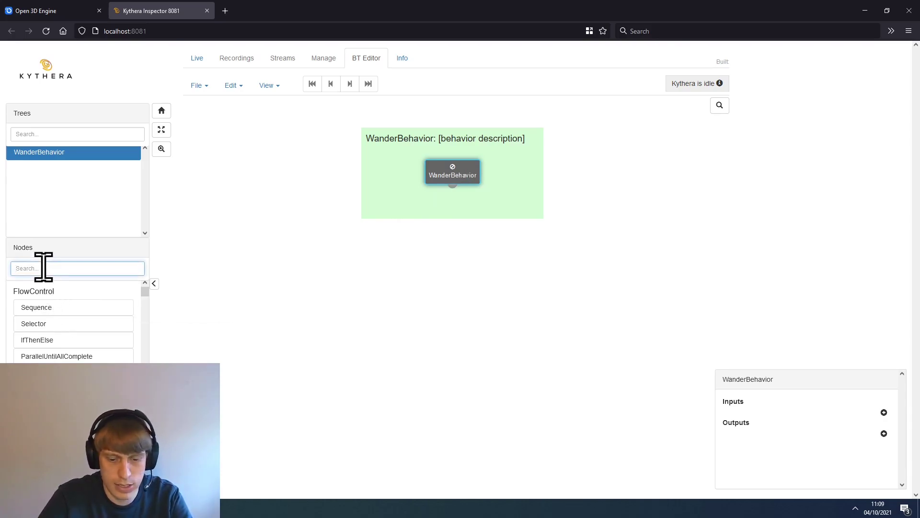
Add a Repeater node under the WanderBehavior root and connect the root to it.
type("repe")
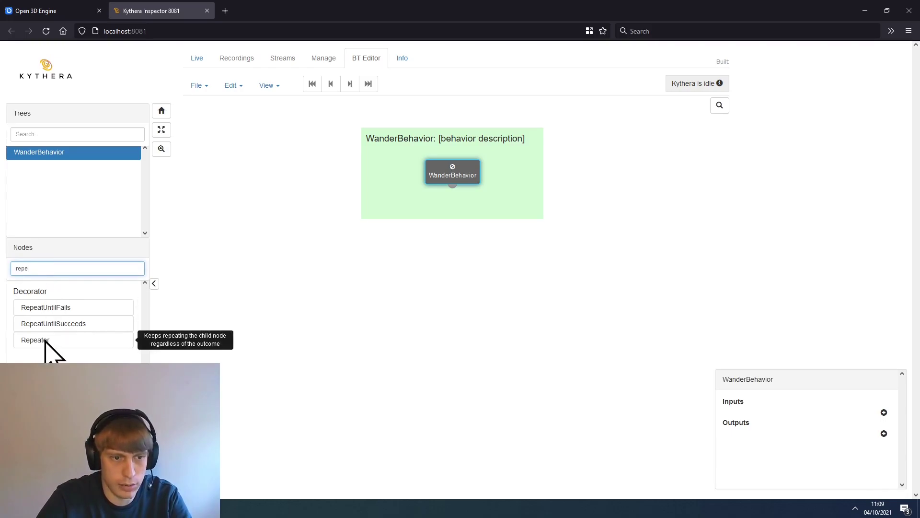
left_click_drag(43, 338, 449, 259)
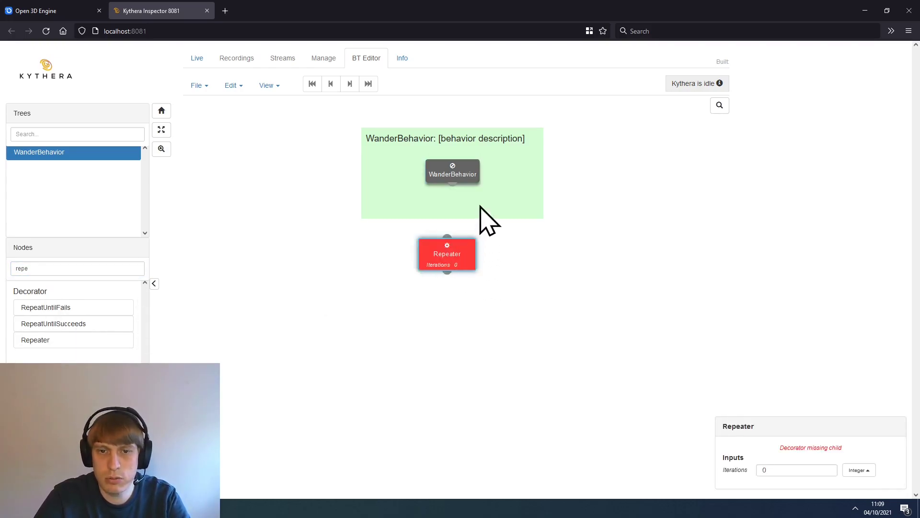
left_click_drag(452, 186, 456, 255)
left_click(459, 251)
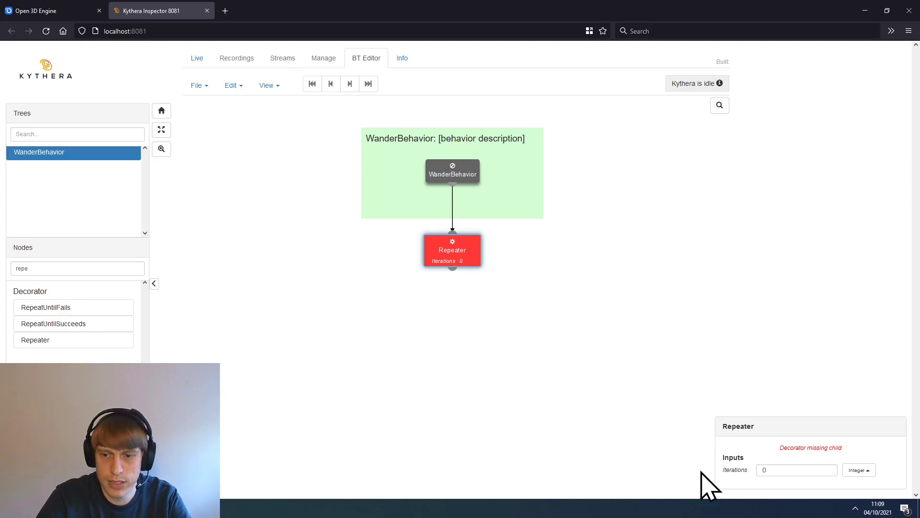
mouse_move(729, 473)
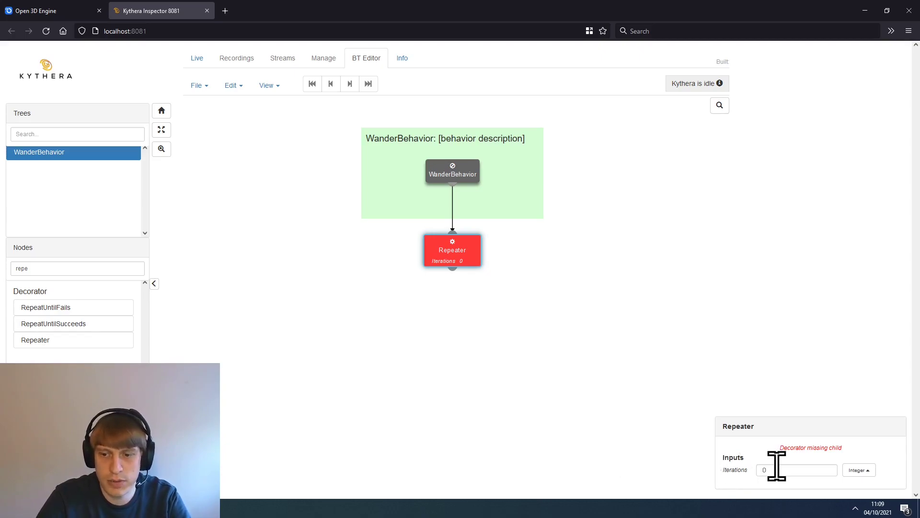
left_click(532, 288)
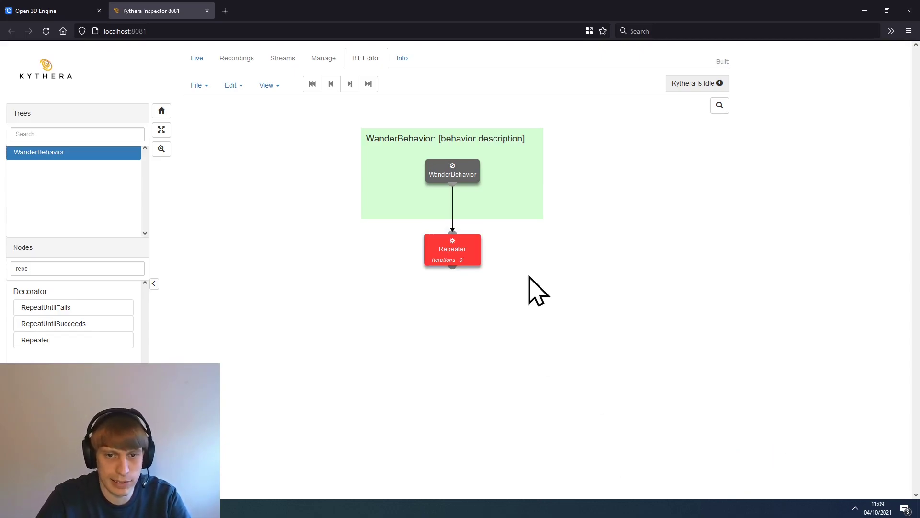
left_click(98, 268)
Add a Sequence node, link it from the Repeater, and align it beneath.
key("BackSpace")
key("BackSpace")
key("BackSpace")
key("BackSpace")
type("seq")
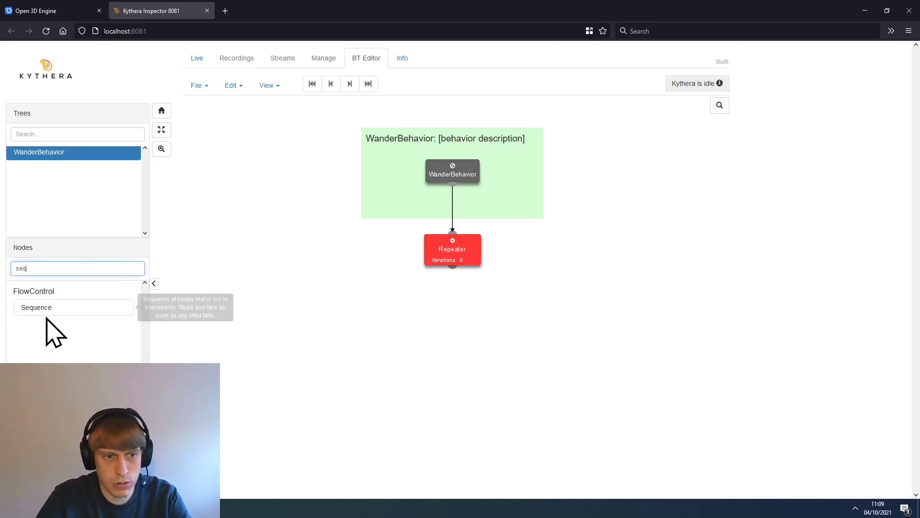
left_click_drag(48, 310, 460, 326)
left_click_drag(452, 271, 452, 322)
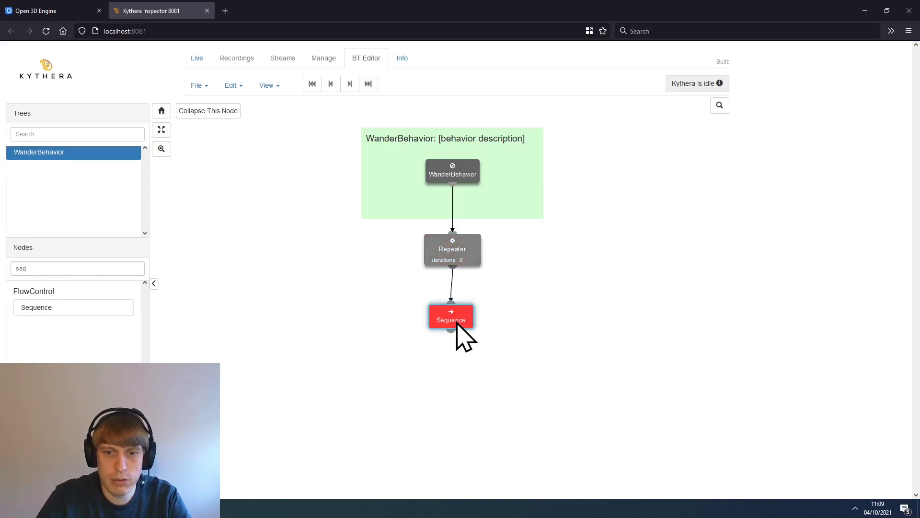
left_click_drag(456, 320, 457, 312)
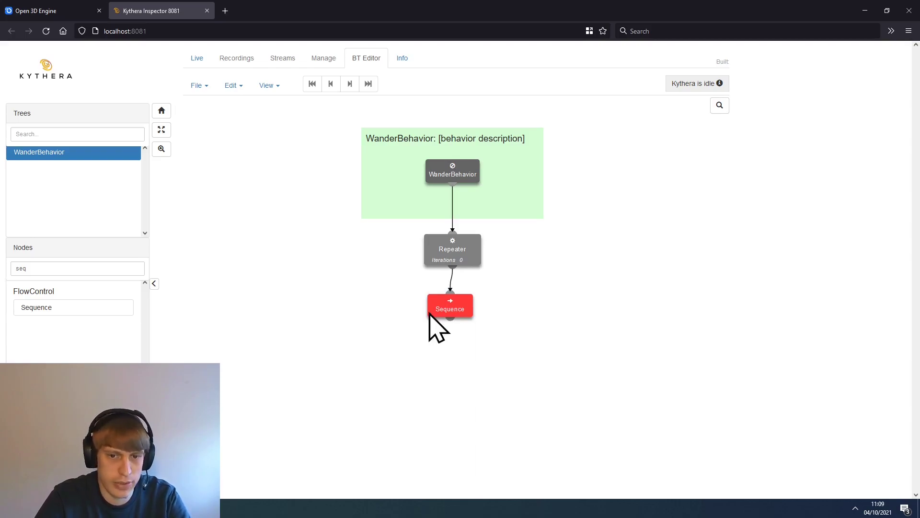
mouse_move(440, 308)
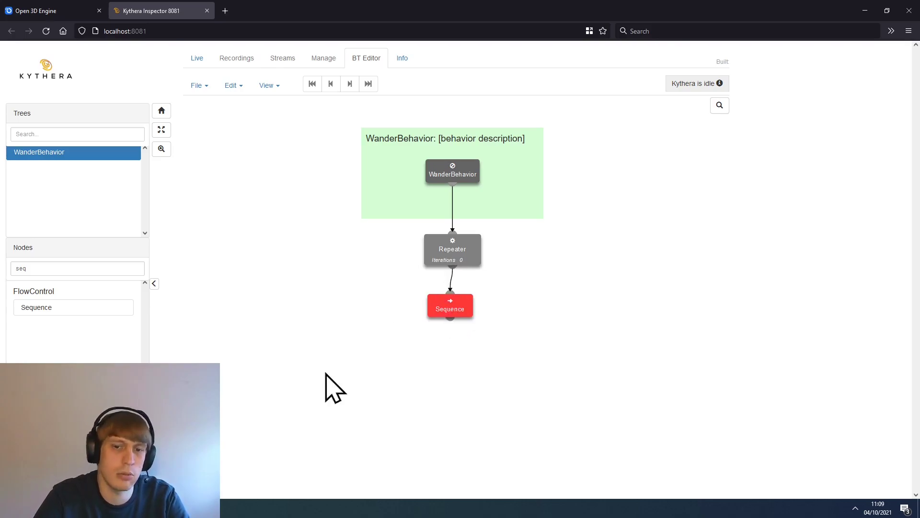
Add a Character_RandomPointInRange node and connect it from the Sequence.
triple_click(65, 267)
key("BackSpace")
type("random")
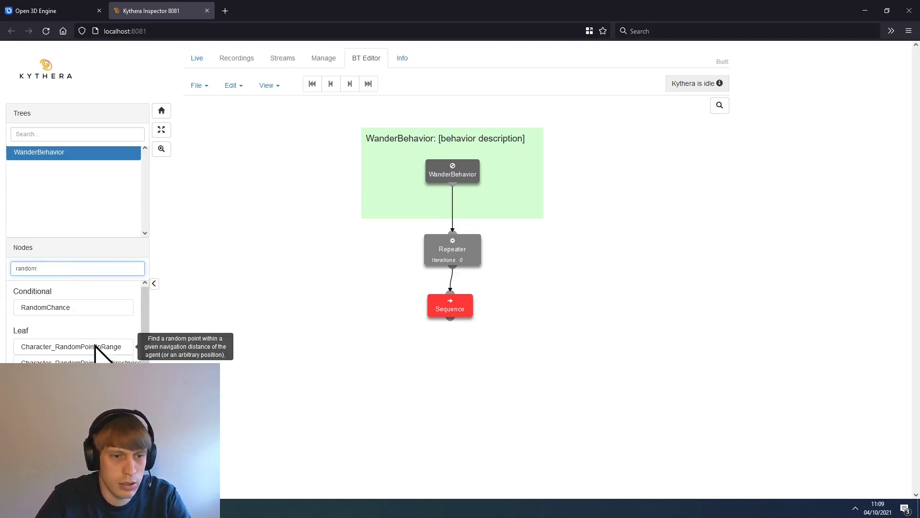
left_click_drag(97, 349, 376, 379)
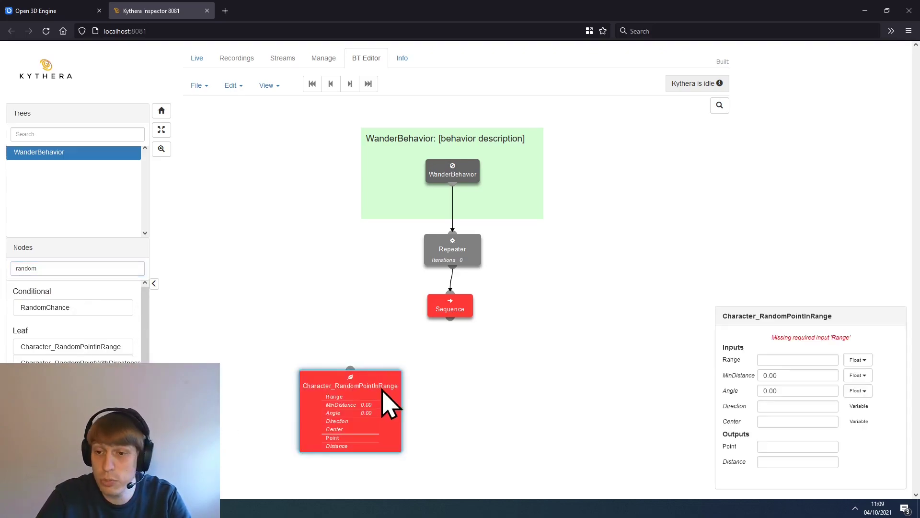
left_click_drag(450, 319, 357, 388)
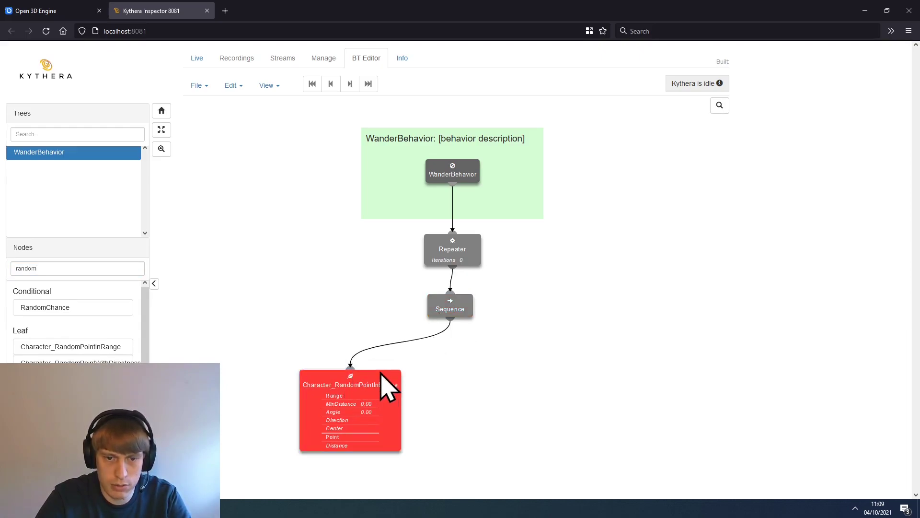
left_click(376, 390)
Set the random-point node's Range to 100 and its Point output to MyPoint.
left_click(802, 360)
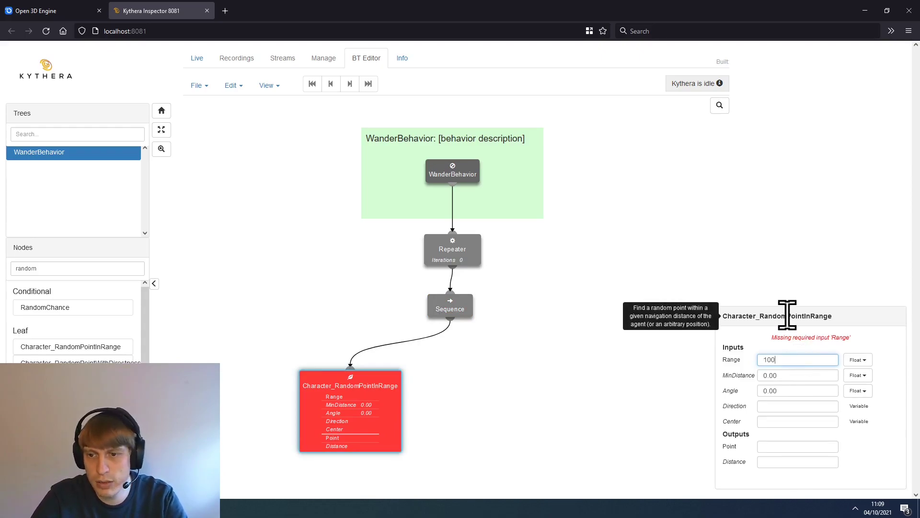
left_click(755, 285)
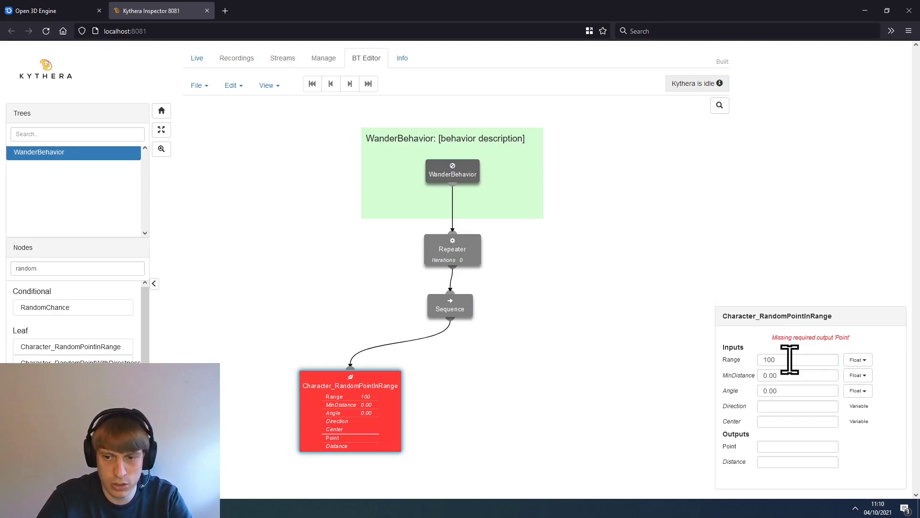
left_click(786, 446)
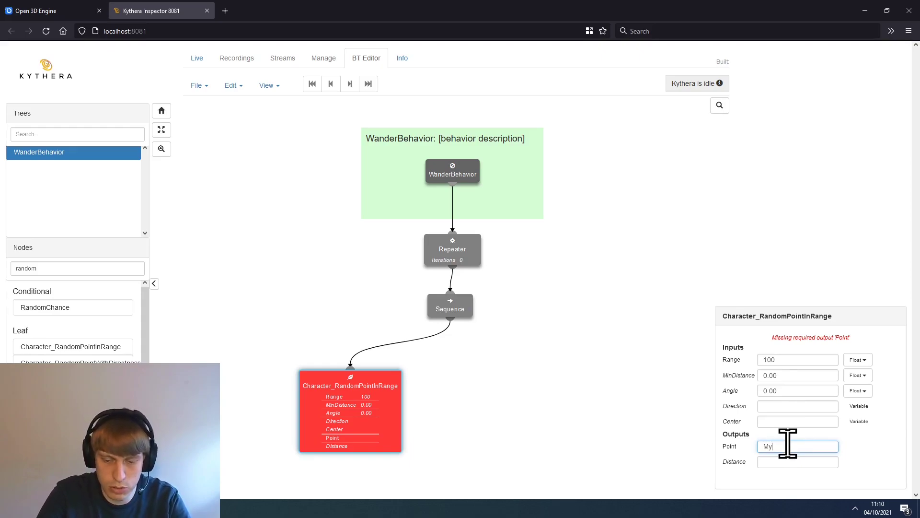
type("MyPoint")
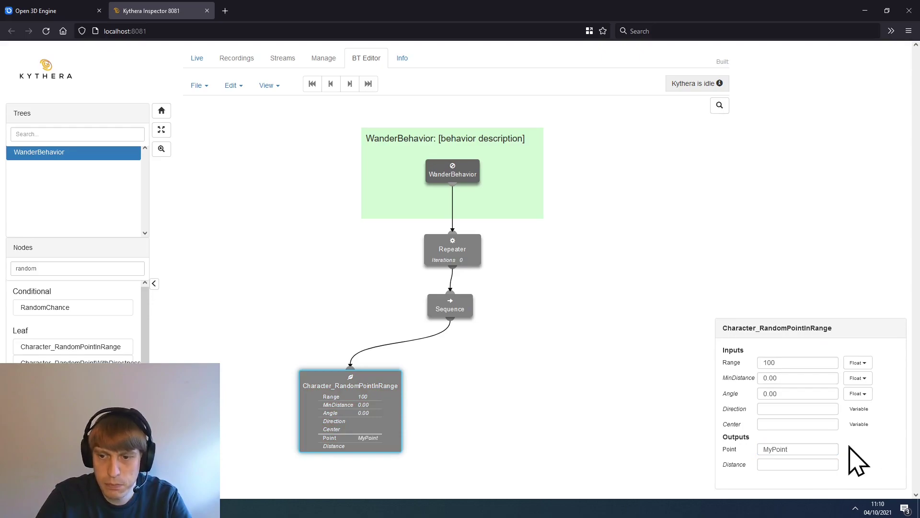
mouse_move(738, 410)
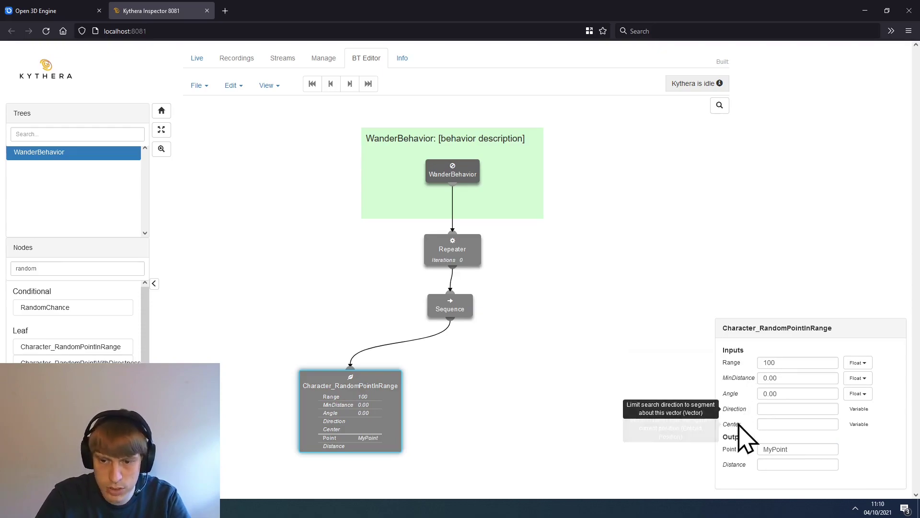
mouse_move(734, 464)
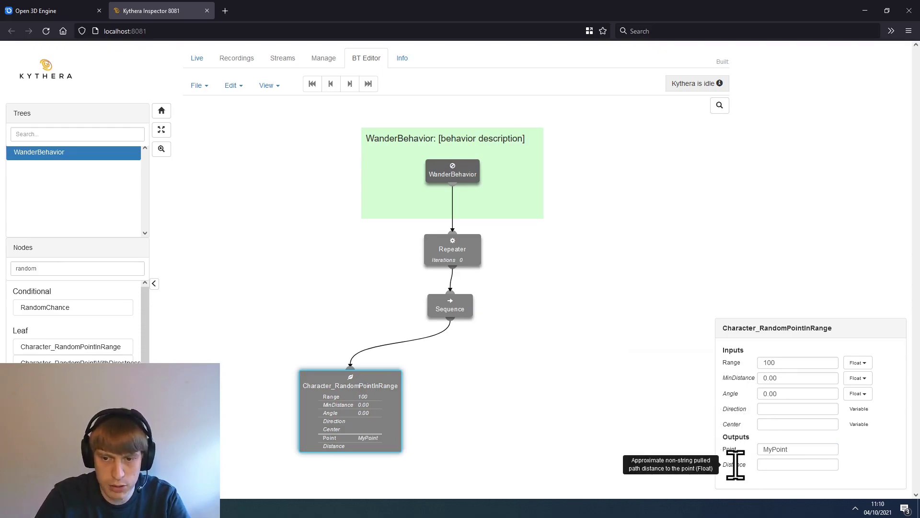
mouse_move(730, 447)
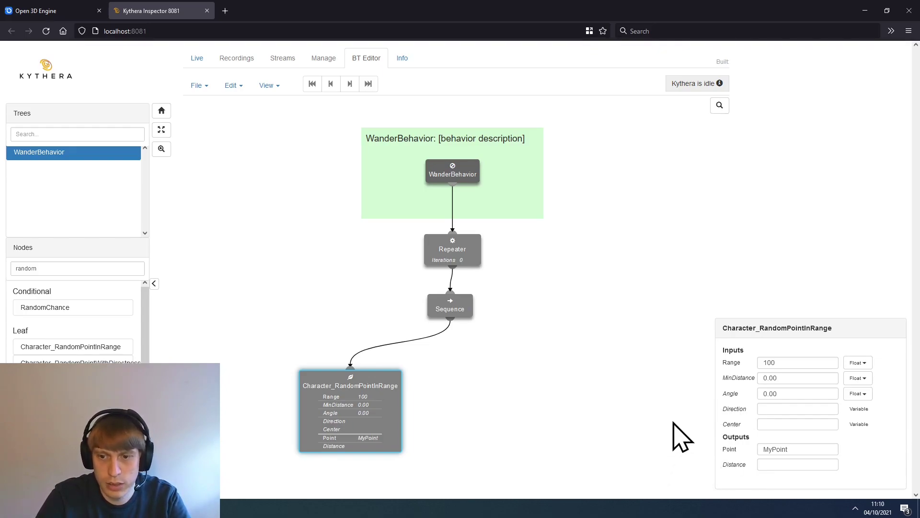
left_click(532, 364)
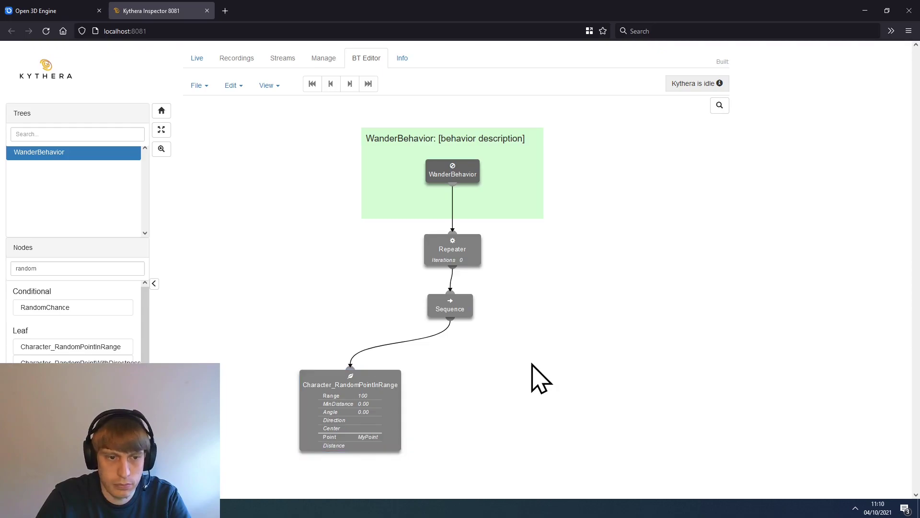
Add a Character_Goto node and connect it from the Sequence.
double_click(56, 268)
key("BackSpace")
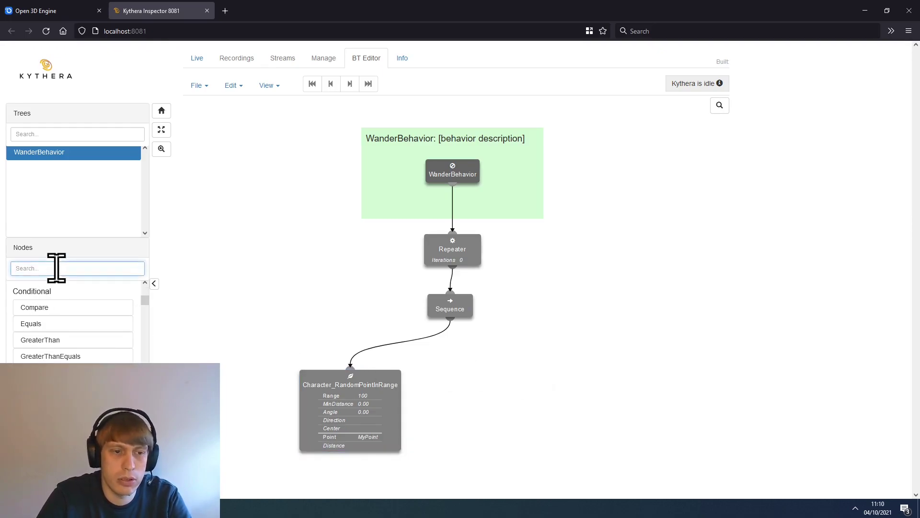
type("goto")
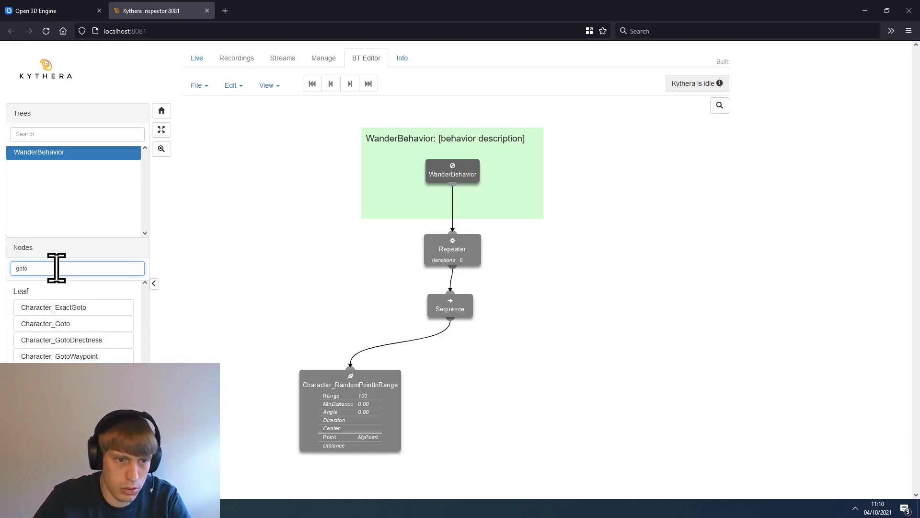
left_click_drag(58, 326, 494, 386)
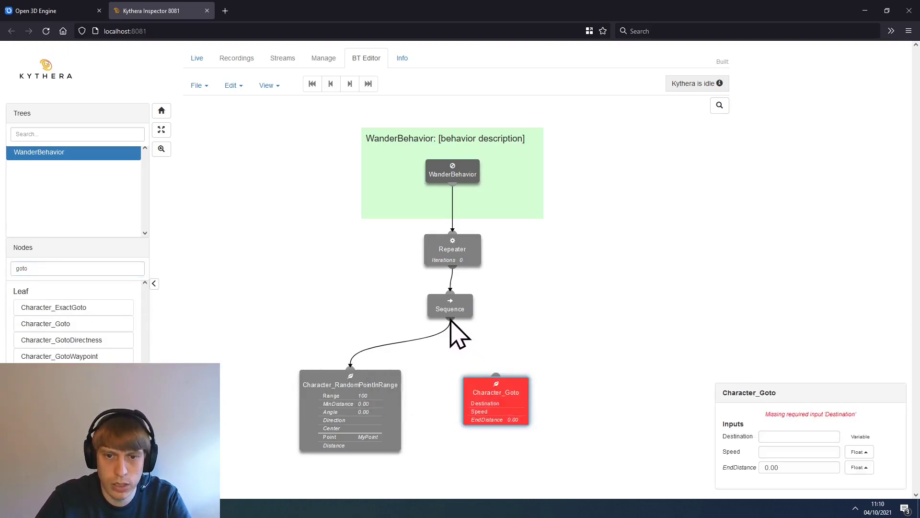
left_click_drag(450, 320, 499, 382)
left_click(627, 422)
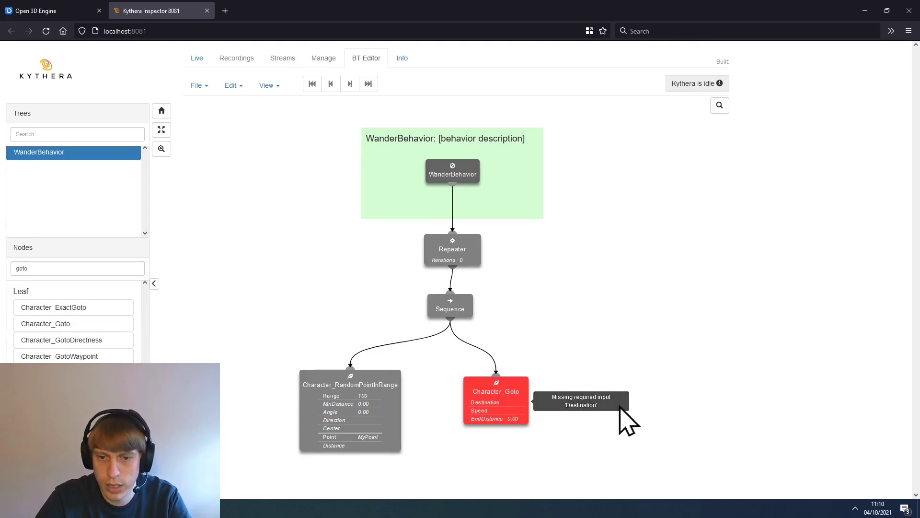
left_click(482, 402)
Set the Character_Goto Destination to MyPoint and Speed to 5.
left_click(781, 435)
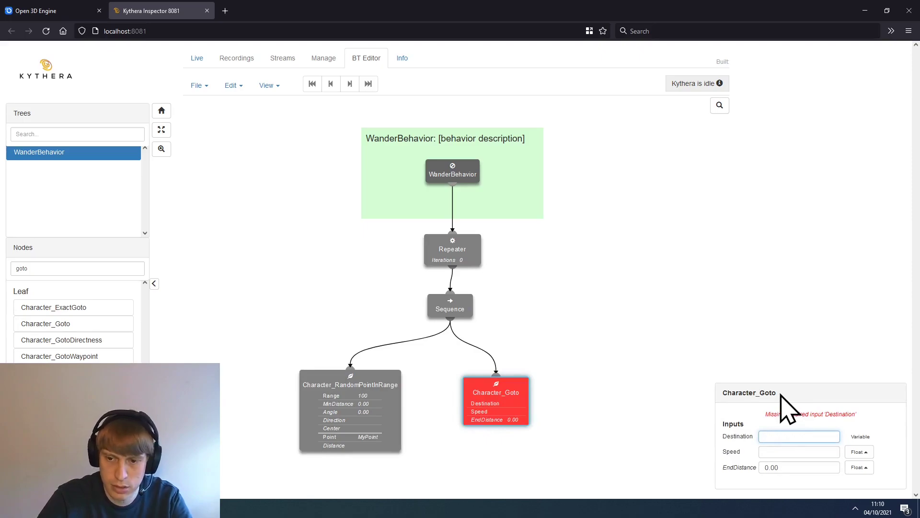
type("MyPoint")
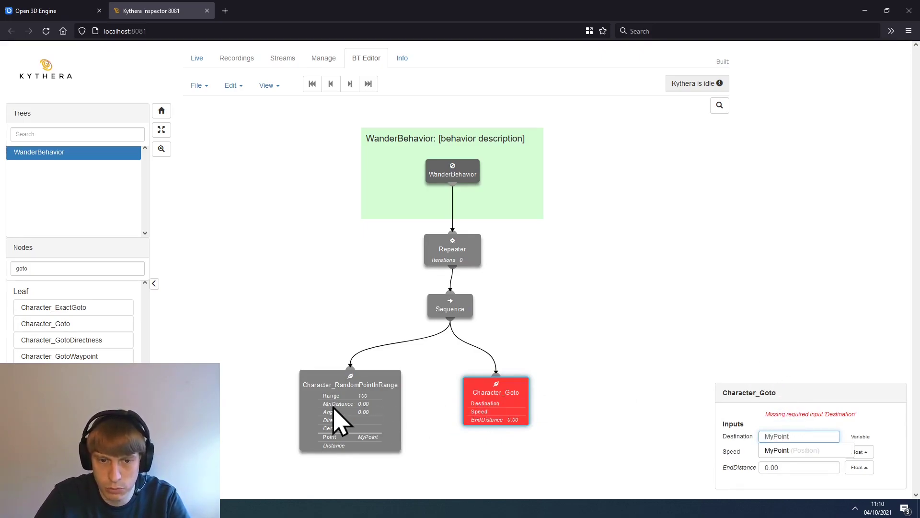
left_click(793, 403)
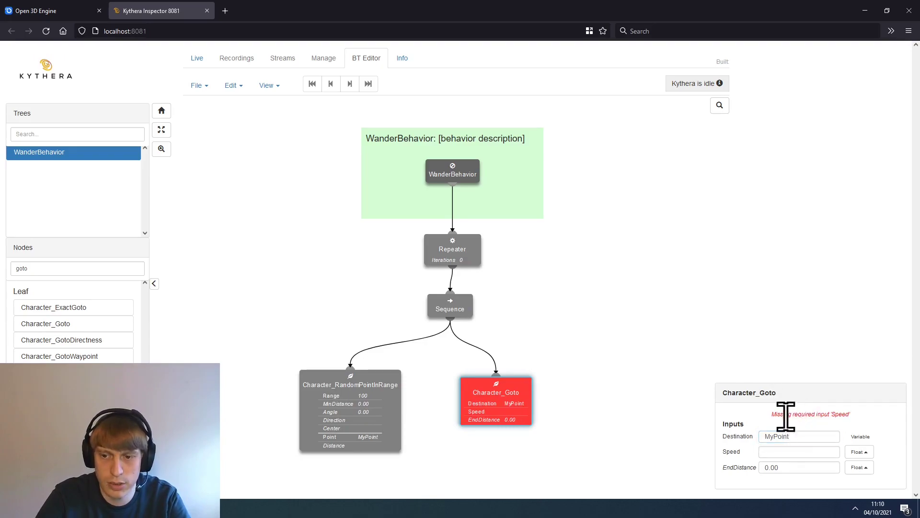
left_click(791, 450)
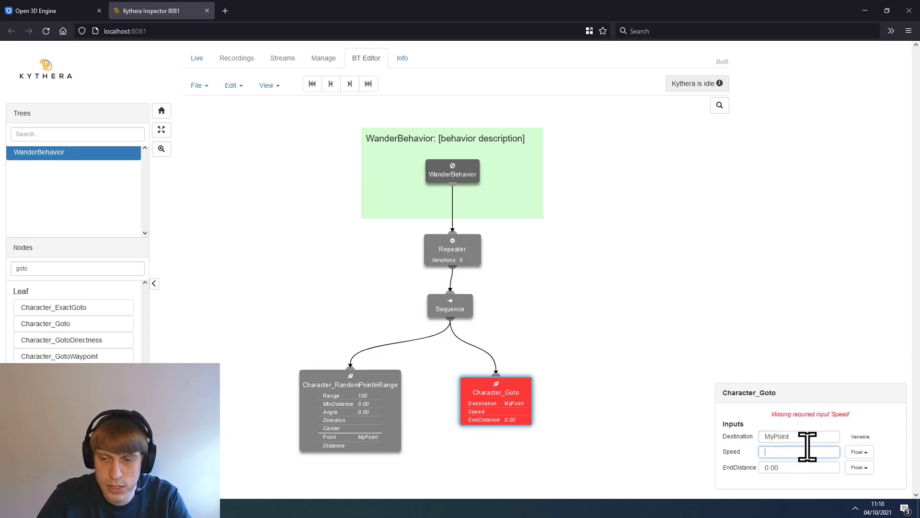
left_click(667, 329)
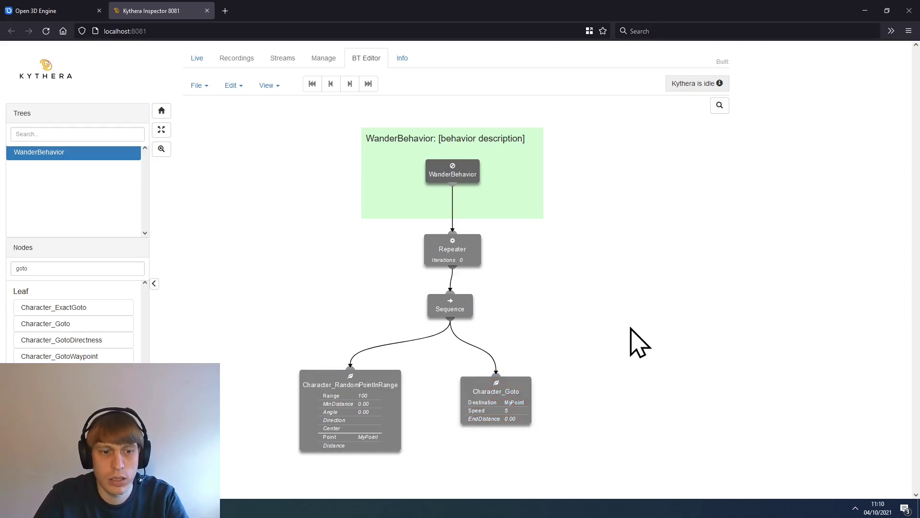
Toggle simulation on and off in O3DE, then view Lucy's Agent component using WanderProfile.
key("alt+Tab")
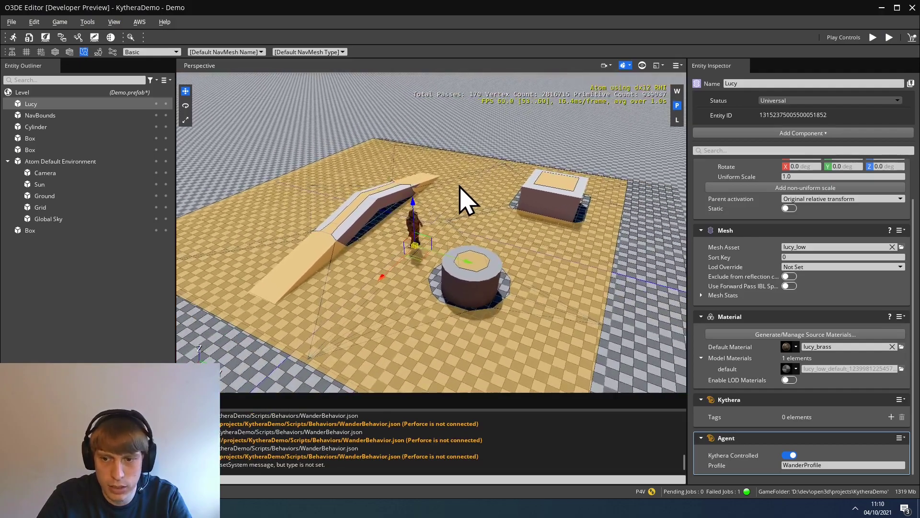
left_click(912, 38)
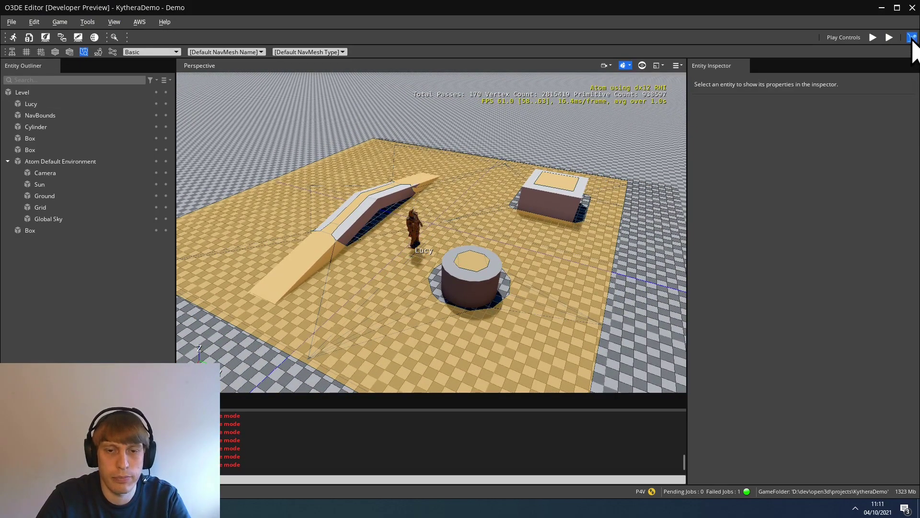
left_click(912, 38)
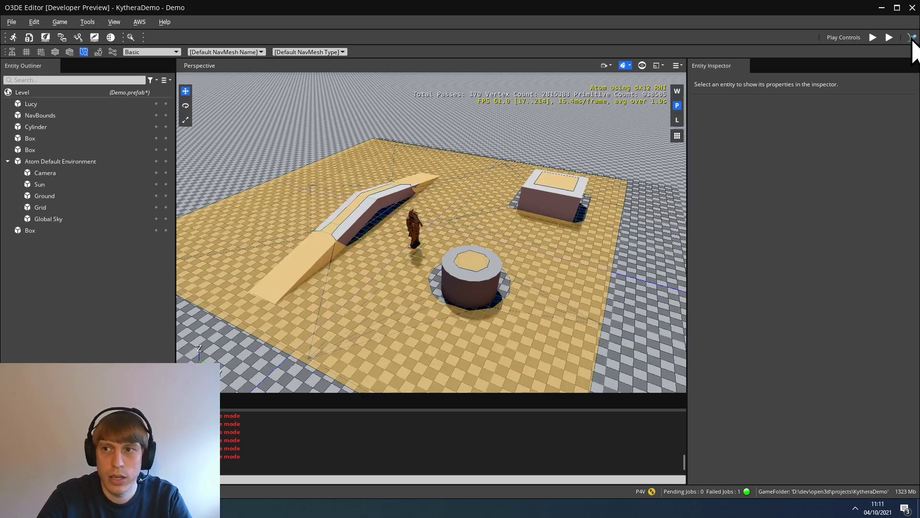
left_click(81, 105)
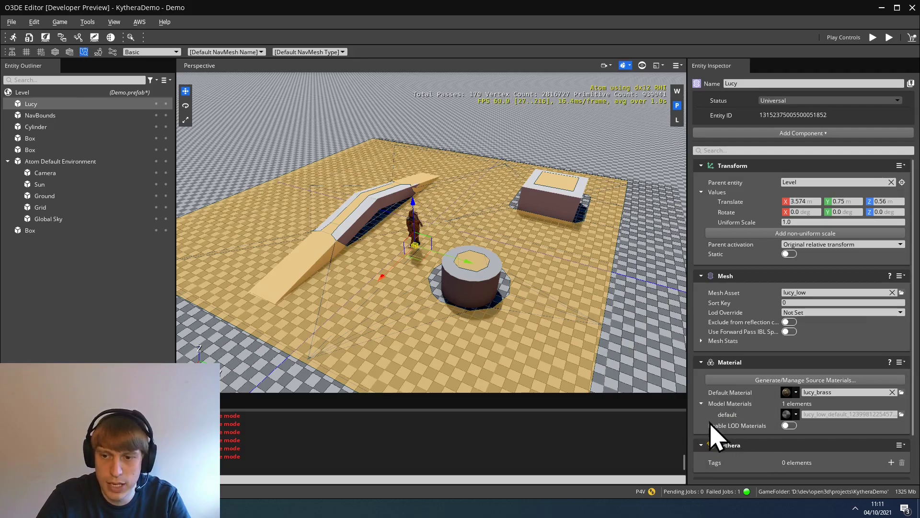
scroll(724, 437, "down", 2)
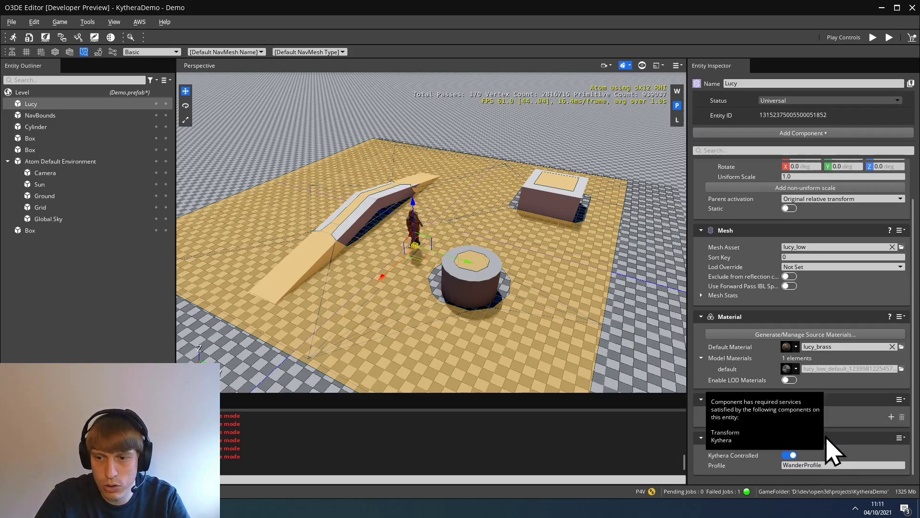
Add a SimpleMovementController and its required PhysX Character Controller to Lucy.
left_click(805, 133)
type("simpl")
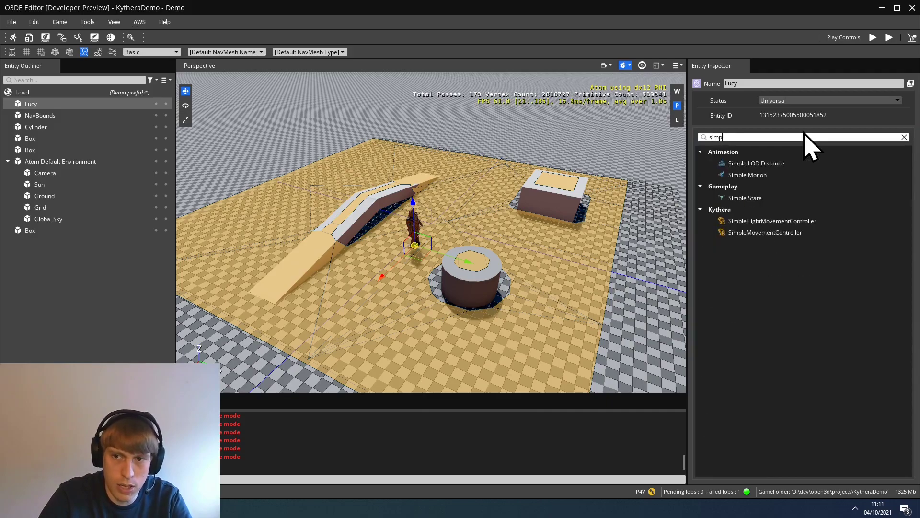
left_click(785, 235)
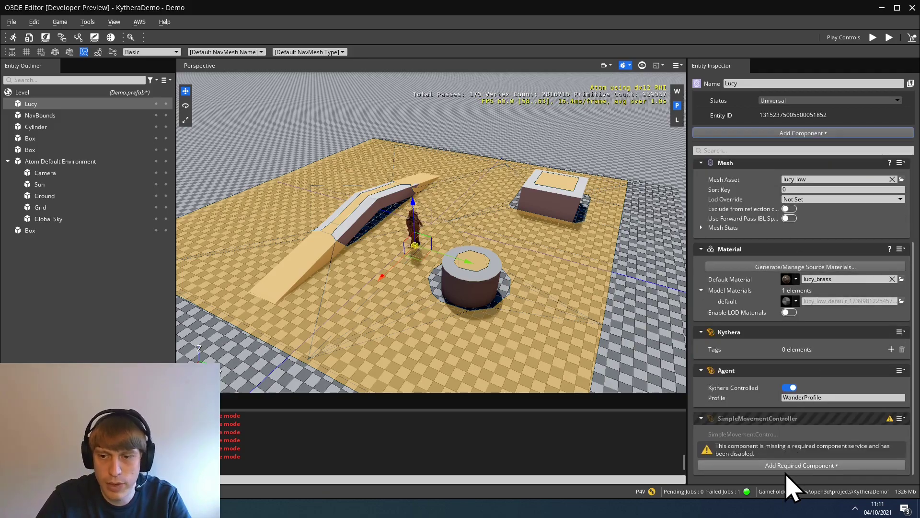
left_click(799, 466)
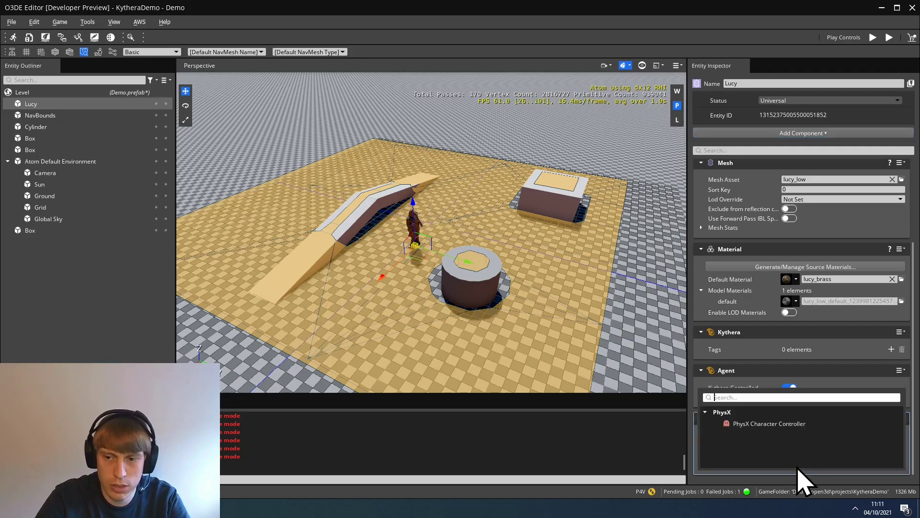
left_click(769, 426)
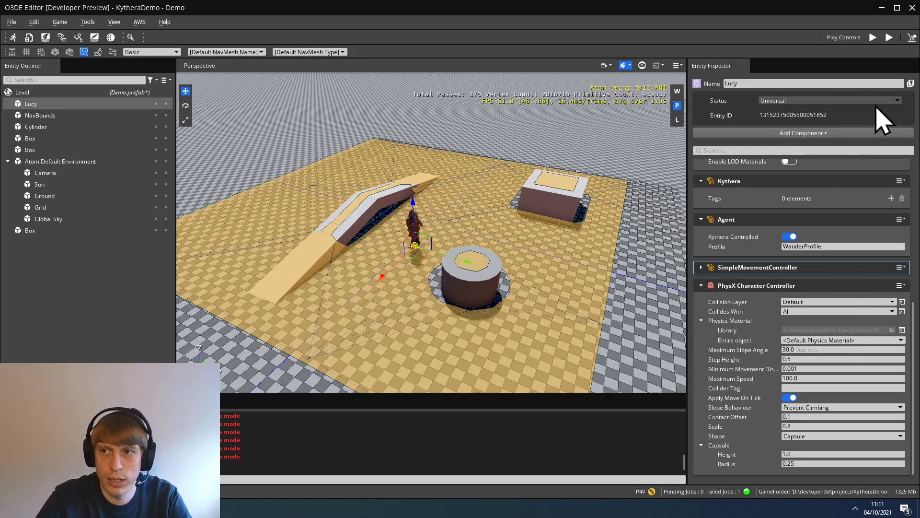
Start simulating the level and fly the camera along the ramp toward Lucy.
left_click(912, 39)
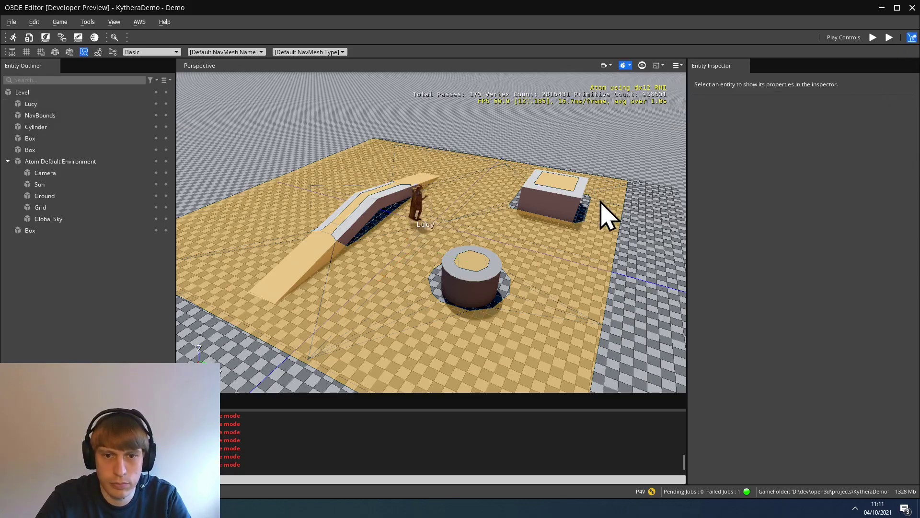
right_click_drag(520, 211, 422, 177)
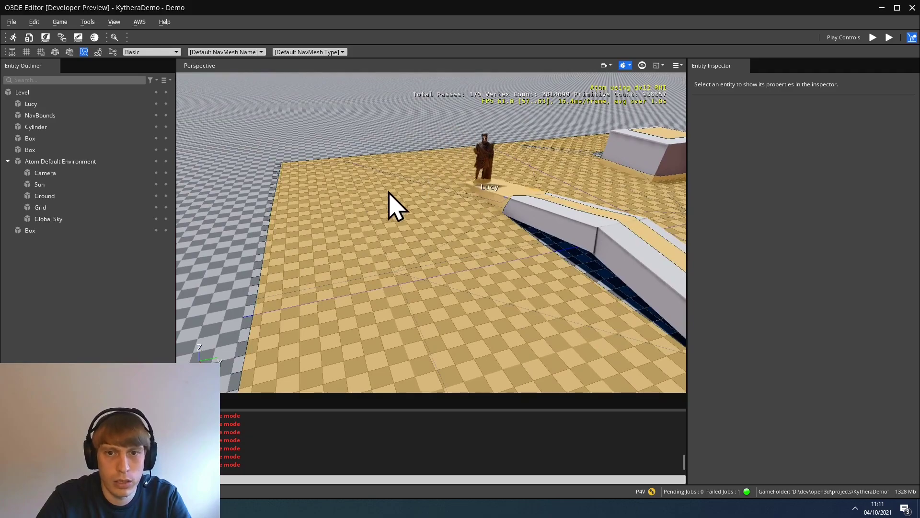
right_click_drag(391, 205, 470, 201)
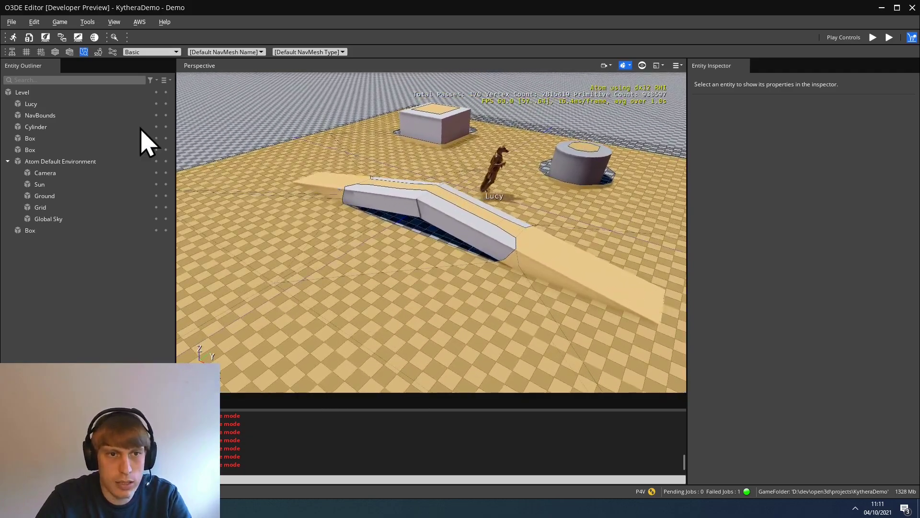
Show Lucy's nav paths, set navmesh debug to off, and watch her wander the level.
left_click(114, 52)
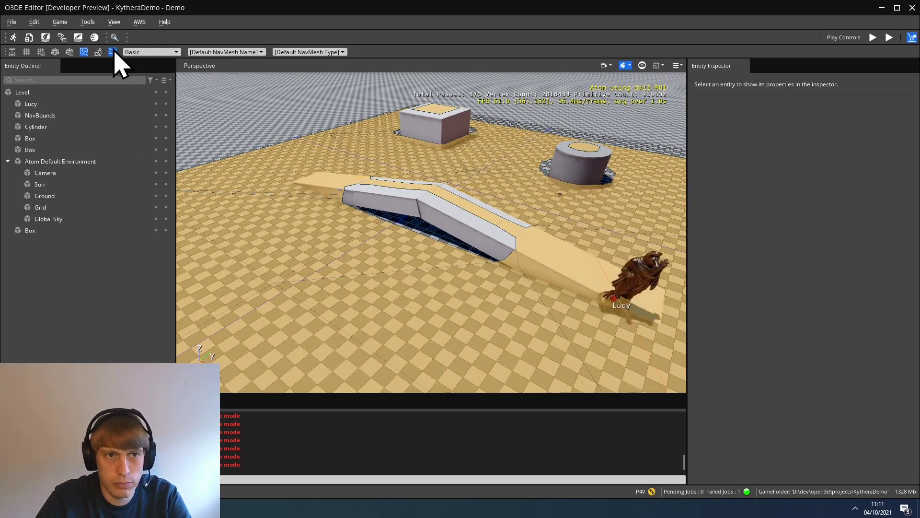
left_click(156, 53)
left_click(166, 62)
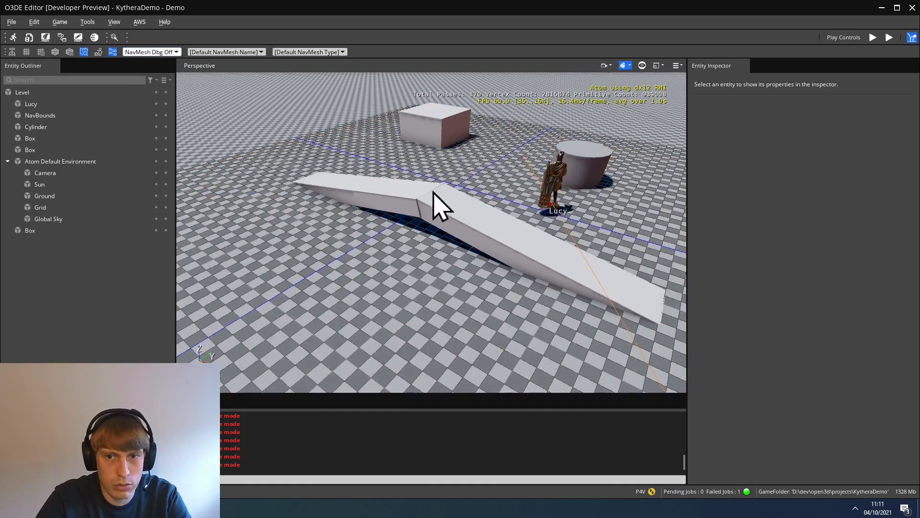
right_click_drag(444, 206, 542, 187)
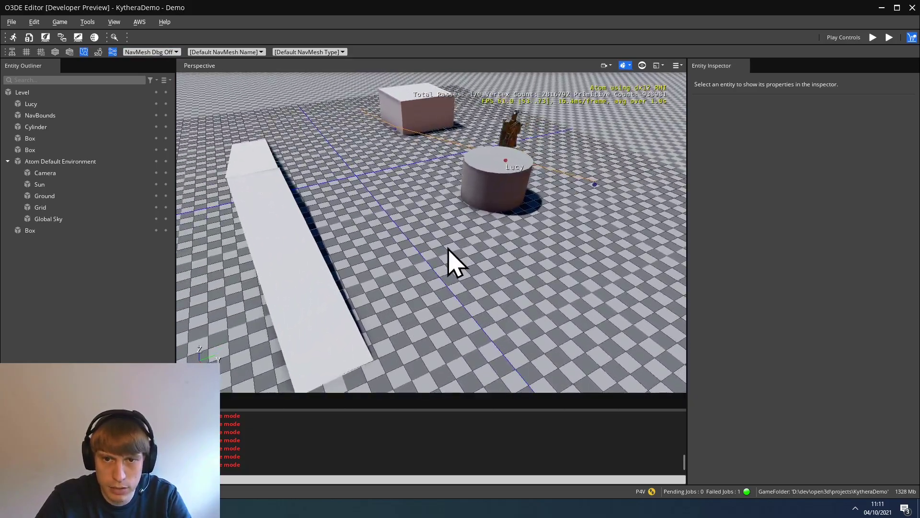
right_click_drag(447, 219, 436, 256)
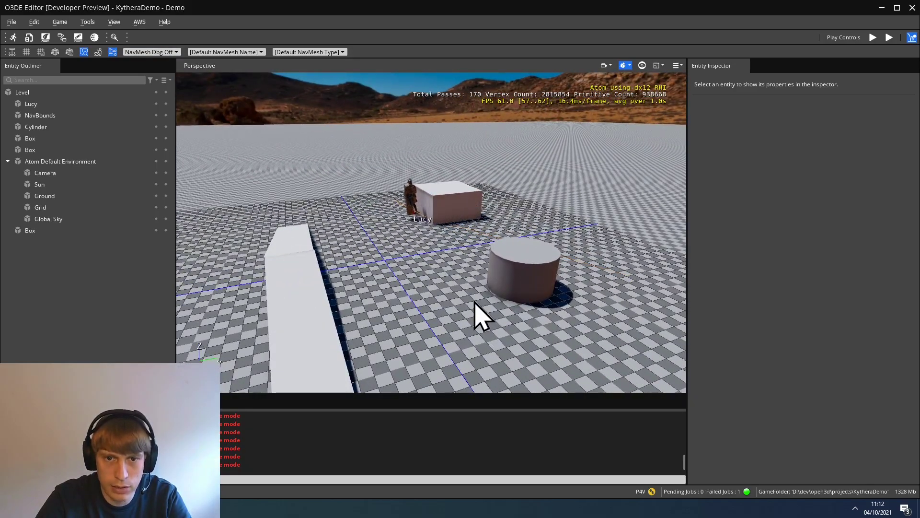
right_click_drag(475, 302, 500, 268)
right_click_drag(534, 302, 461, 345)
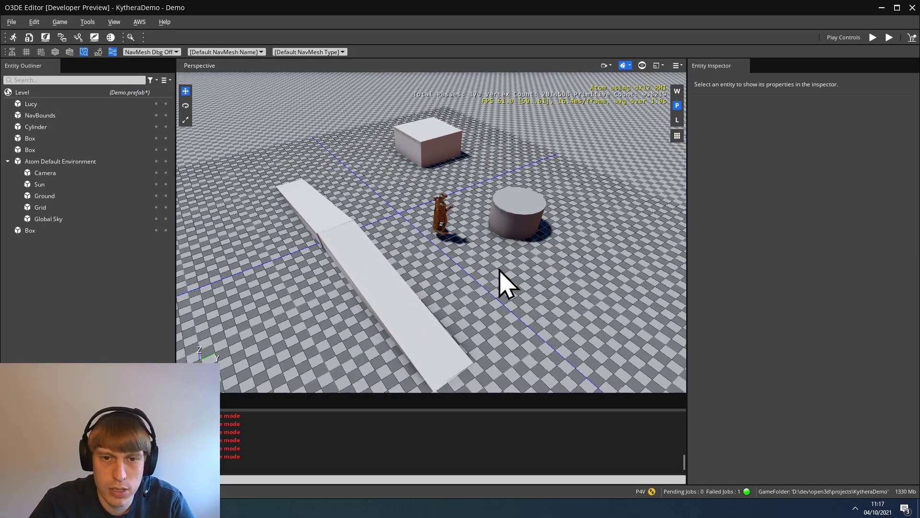
left_click_drag(500, 270, 525, 278, "alt")
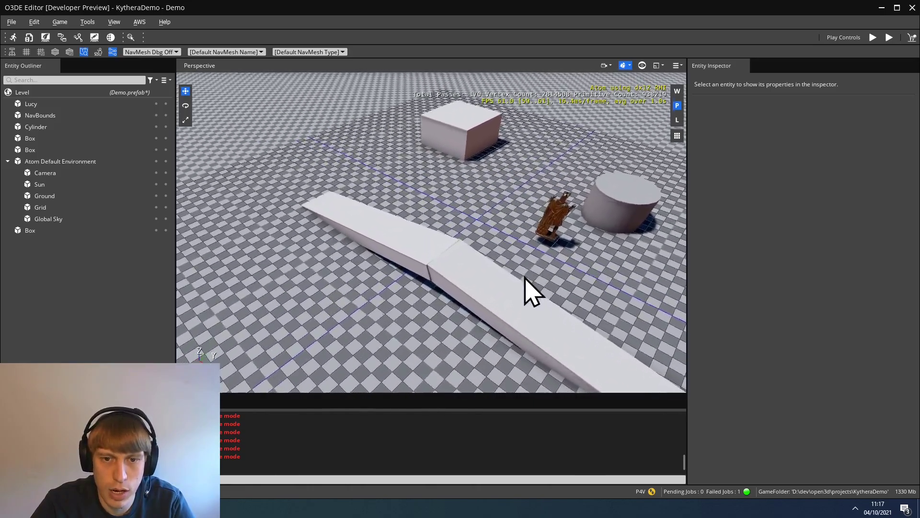
Create a new empty entity on the ramp and name it POI.
right_click(447, 254)
left_click(467, 261)
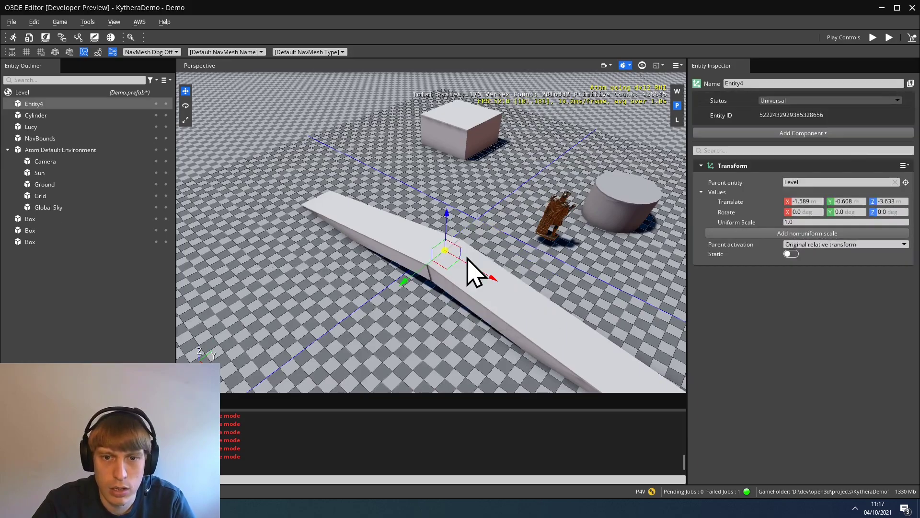
double_click(72, 103)
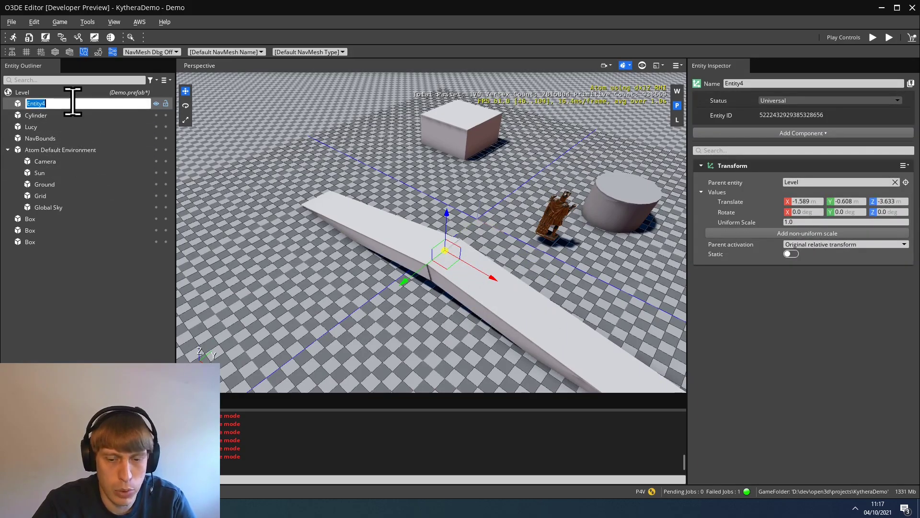
type("POI")
key("Return")
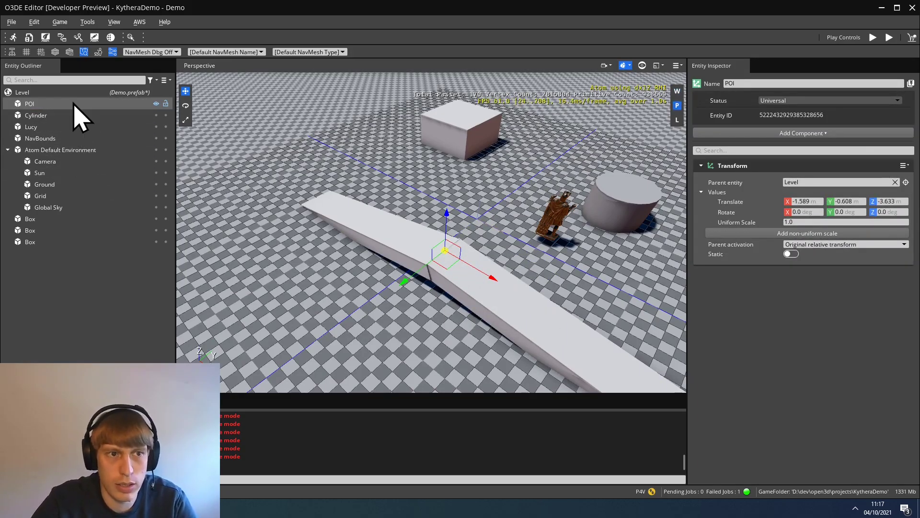
Add a Mesh component to POI using the sphere.fbx model.
left_click(804, 134)
type("mesh")
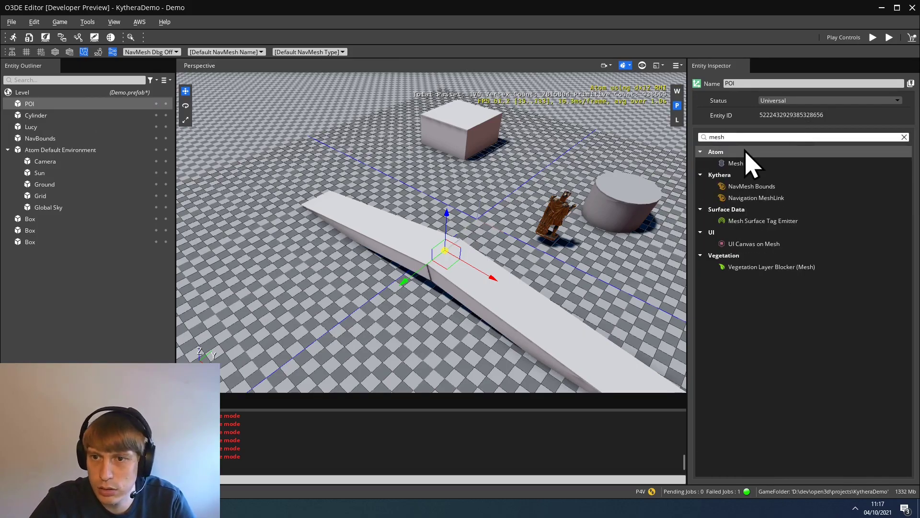
left_click(749, 163)
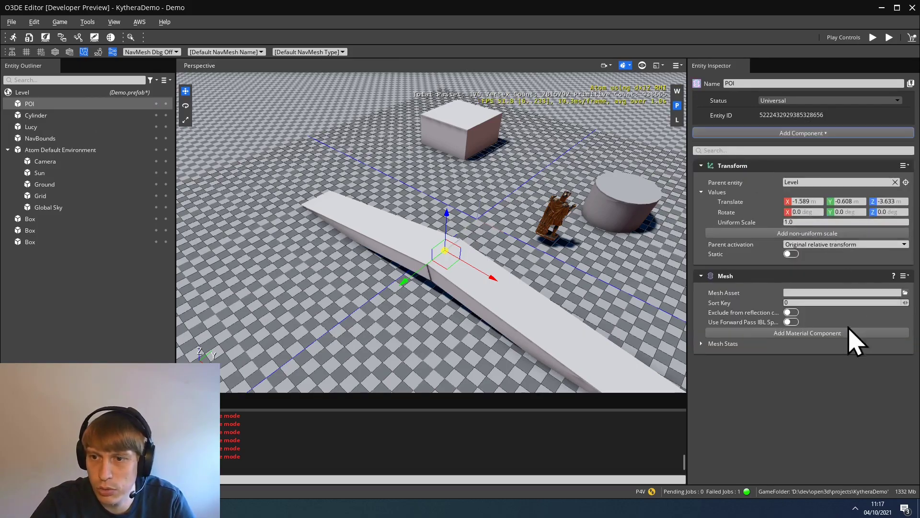
left_click(905, 292)
type("ballo")
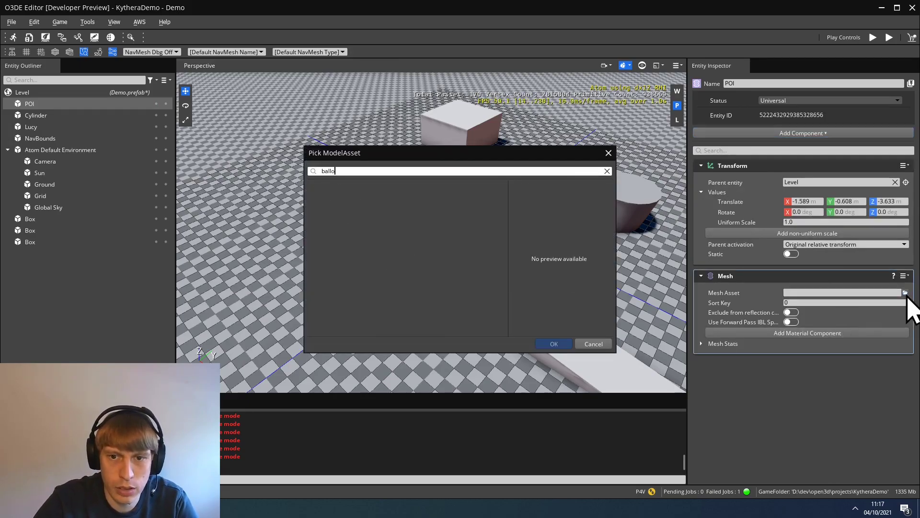
key("BackSpace")
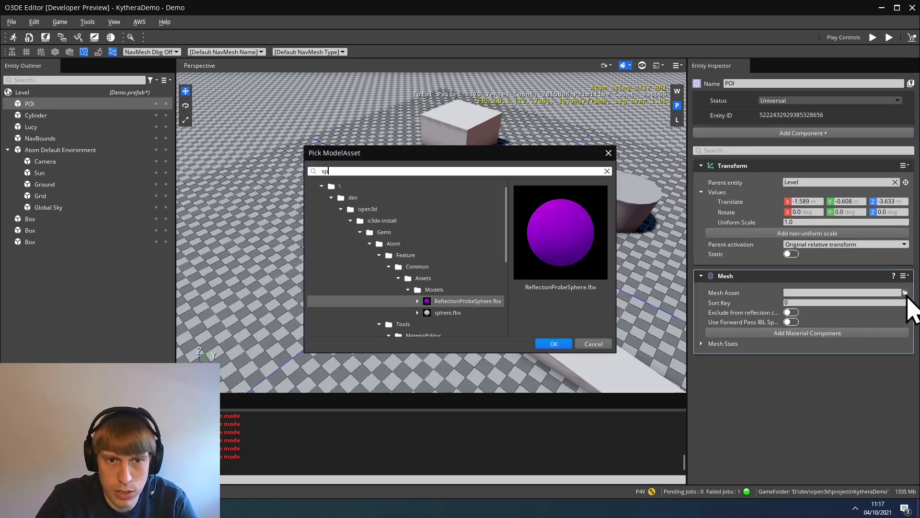
left_click(443, 313)
left_click(551, 344)
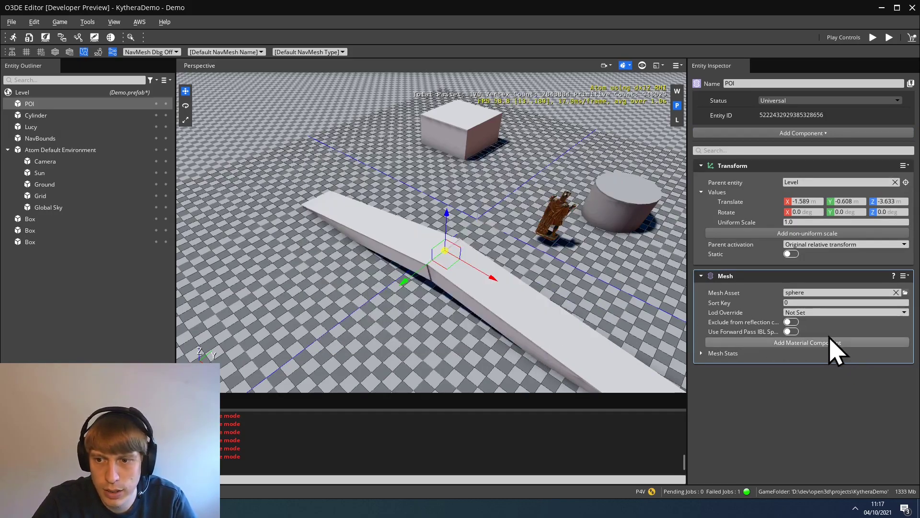
Add a Material component with 15_red as the default material.
left_click(810, 343)
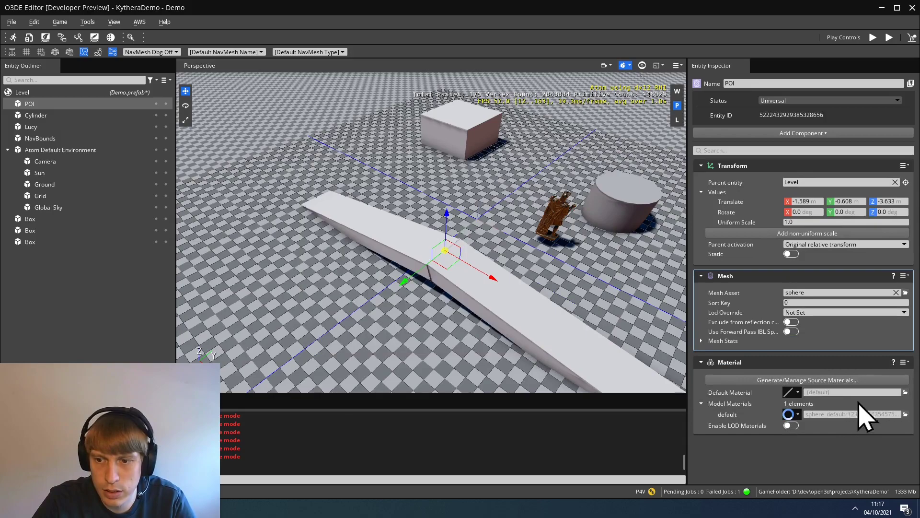
left_click(905, 392)
type("red")
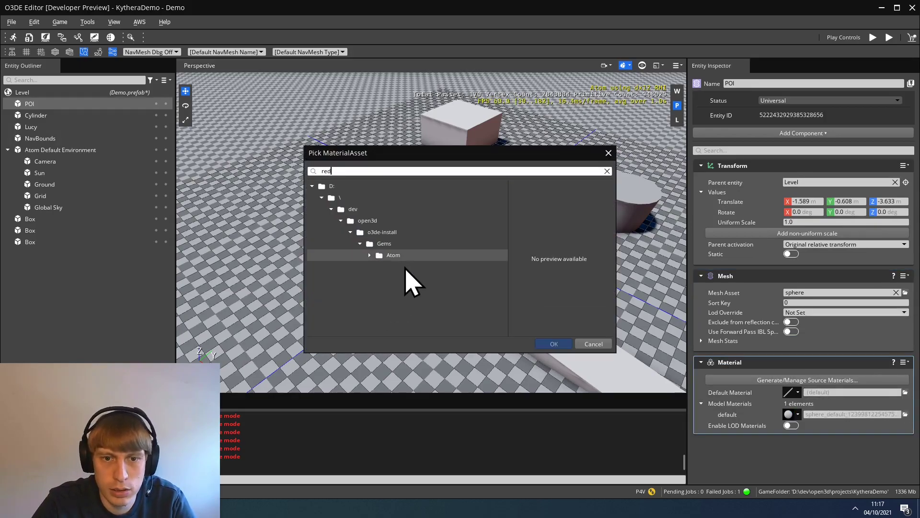
scroll(432, 278, "down", 2)
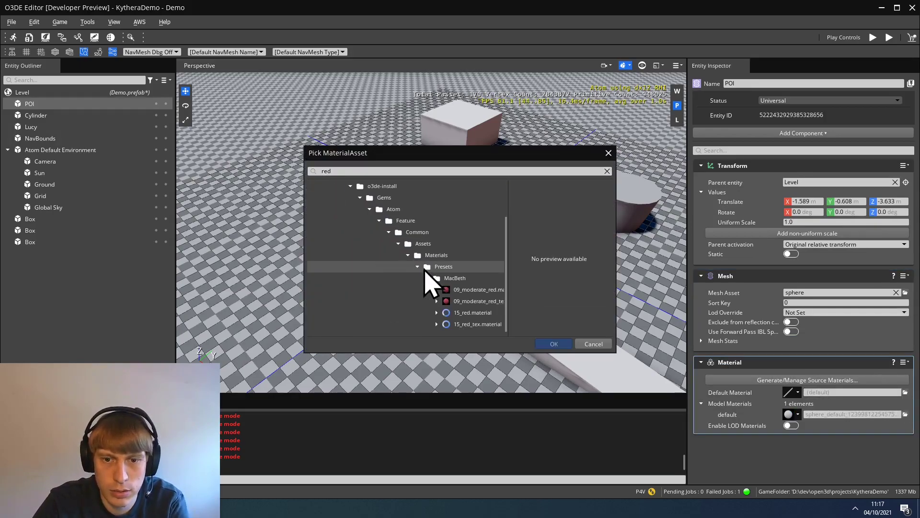
left_click(479, 313)
left_click(554, 344)
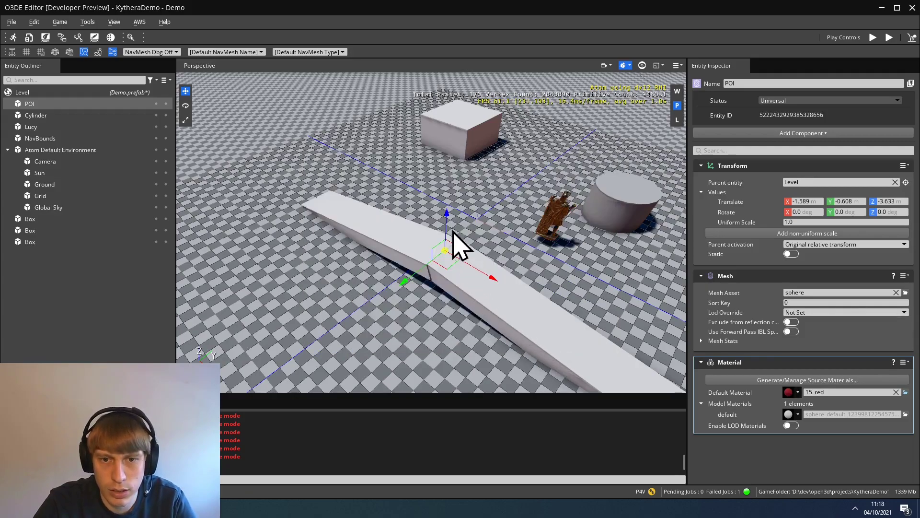
Place the sphere over the ramp, set Uniform Scale to 0.2, and raise it slightly.
left_click_drag(449, 222, 448, 272)
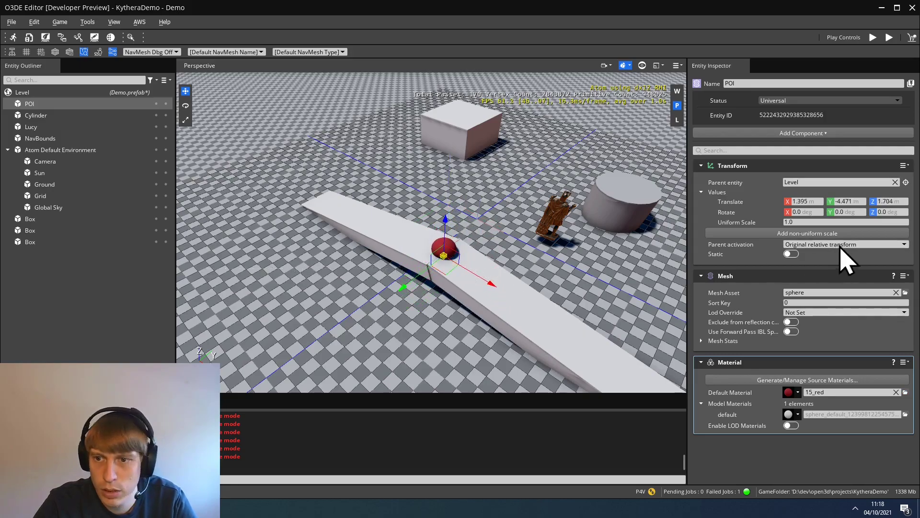
left_click(808, 221)
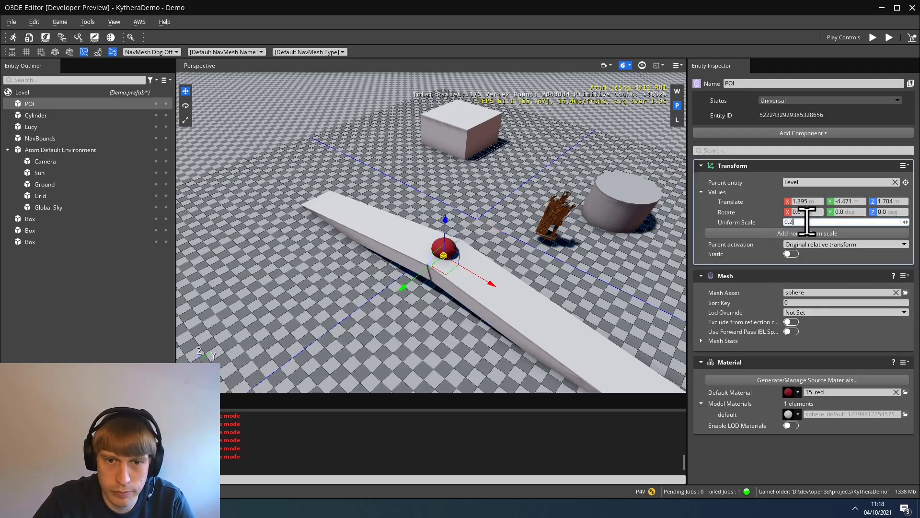
key("Tab")
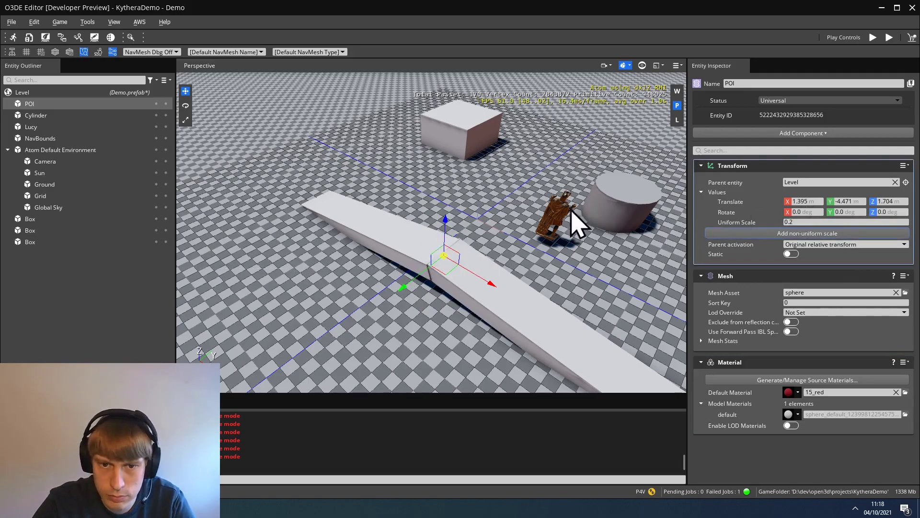
left_click_drag(445, 224, 442, 212)
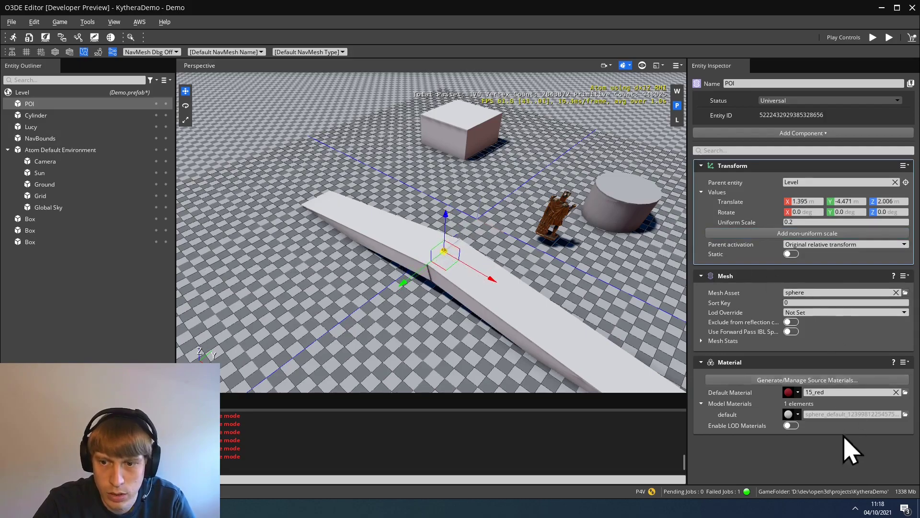
Add a Kythera component and create tag entry [0] for the POI tag.
left_click(781, 134)
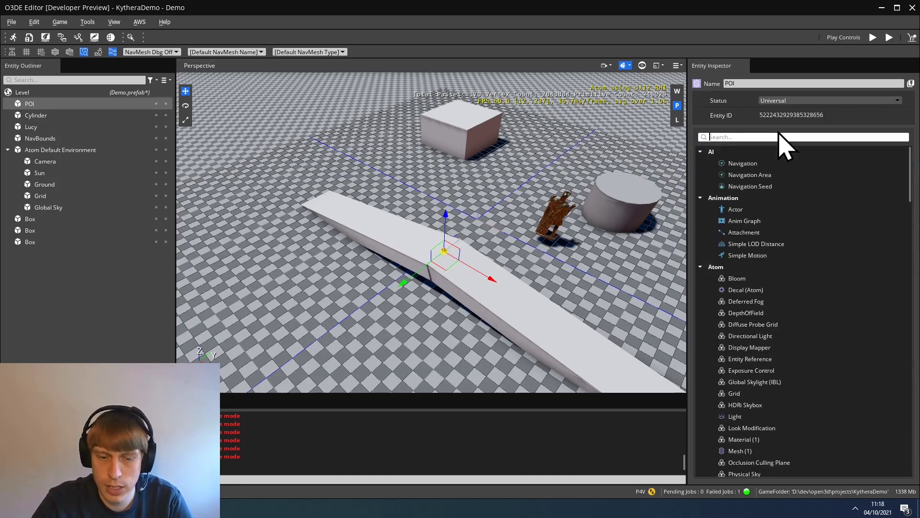
type("kyth")
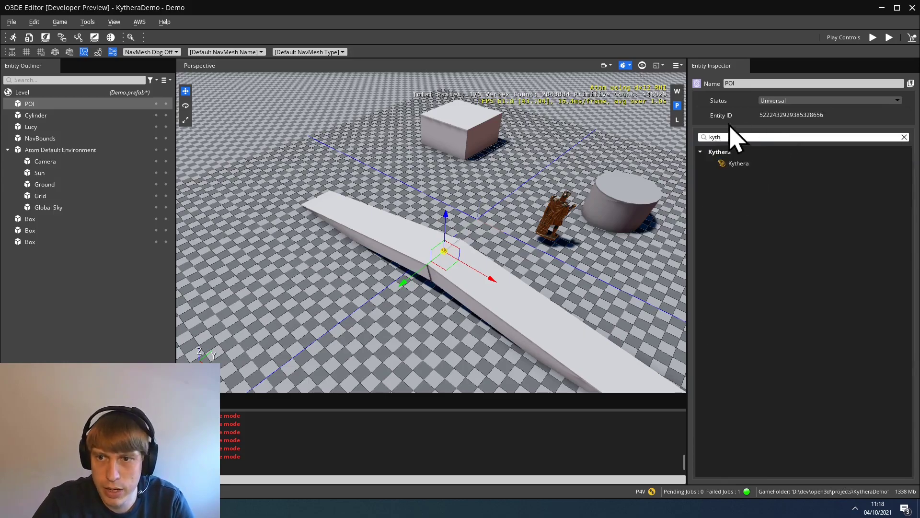
left_click(744, 165)
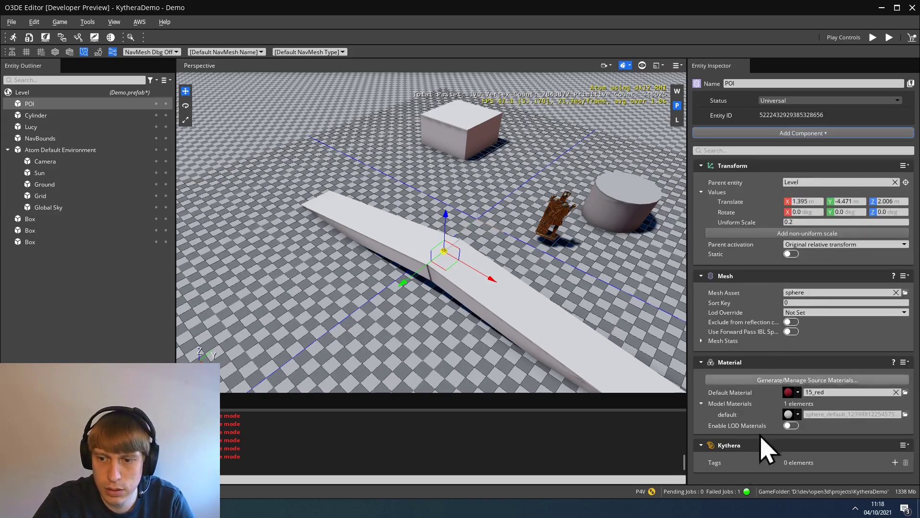
left_click(895, 462)
left_click(701, 462)
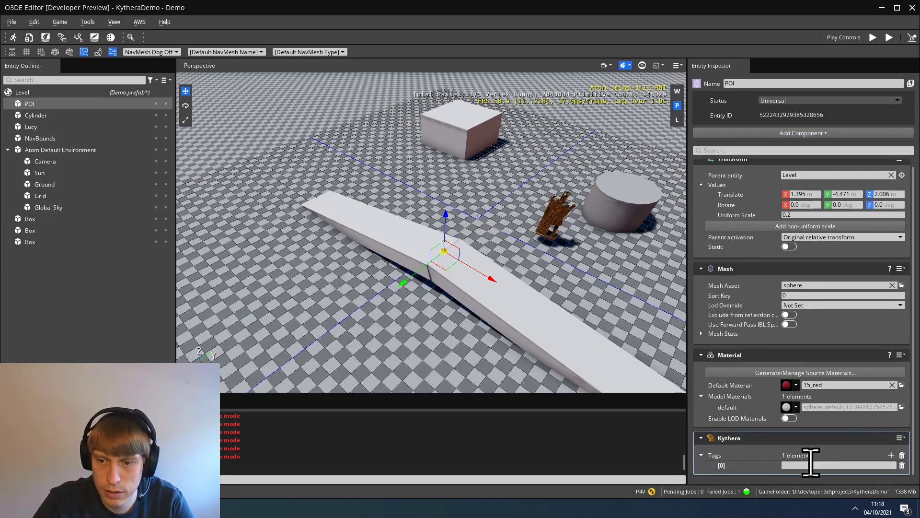
left_click(811, 465)
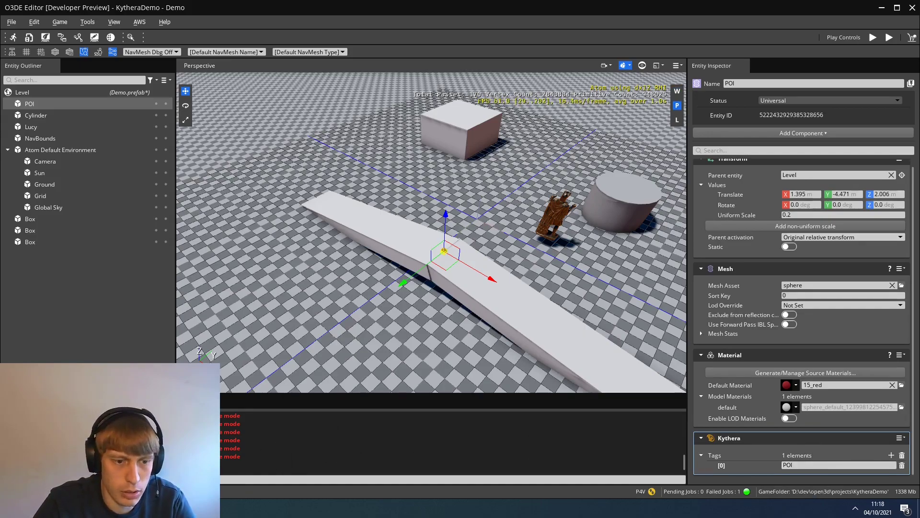
Add a new Repeater node to the WanderBehavior tree in Kythera Inspector.
key("alt+Tab")
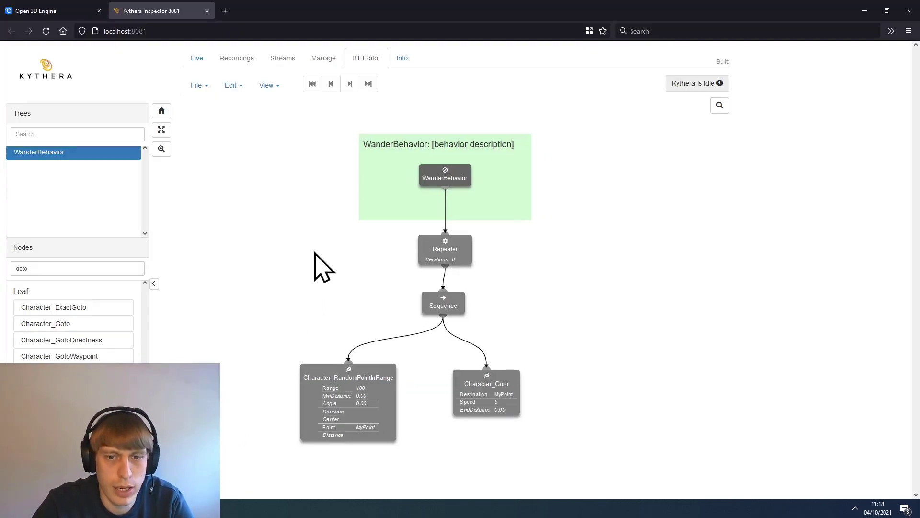
left_click_drag(549, 303, 312, 376)
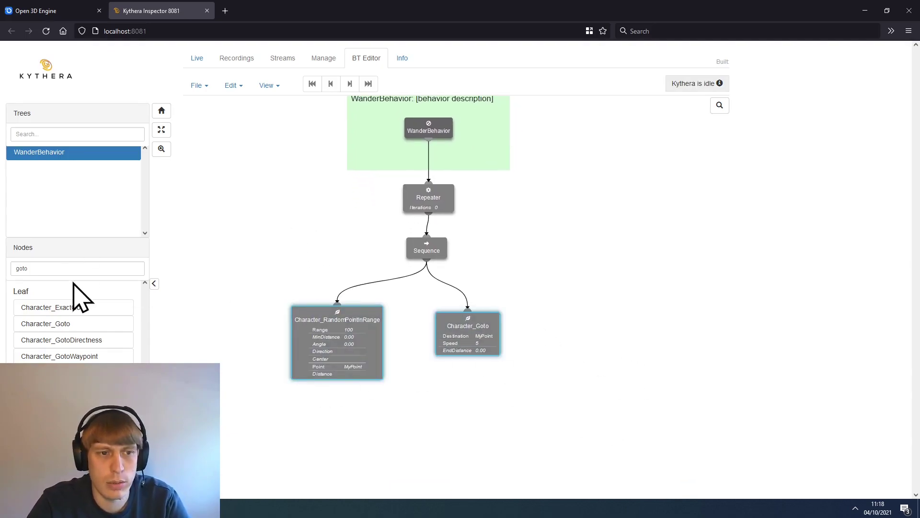
double_click(68, 266)
key("BackSpace")
type("re")
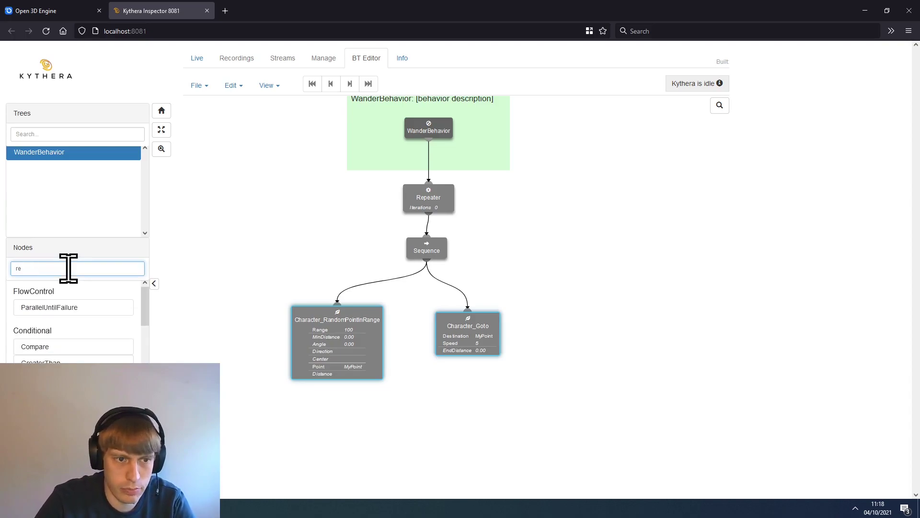
key("BackSpace")
key("BackSpace")
type("repe")
left_click_drag(66, 342, 283, 278)
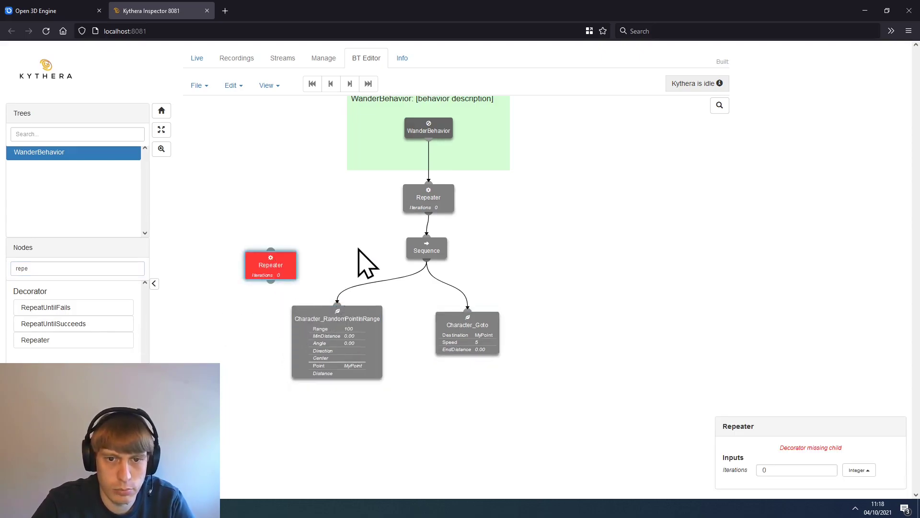
Insert the new Repeater between the top Repeater and the wander Sequence.
left_click(426, 234)
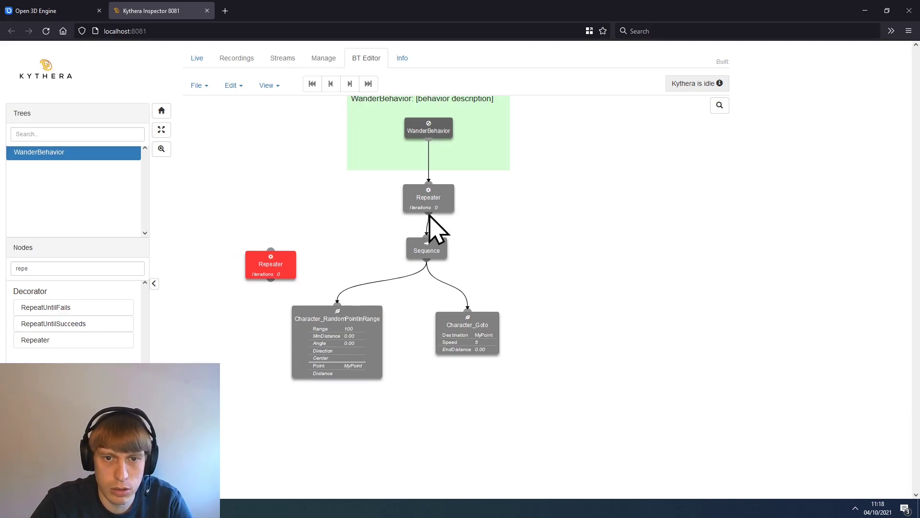
left_click_drag(429, 215, 271, 259)
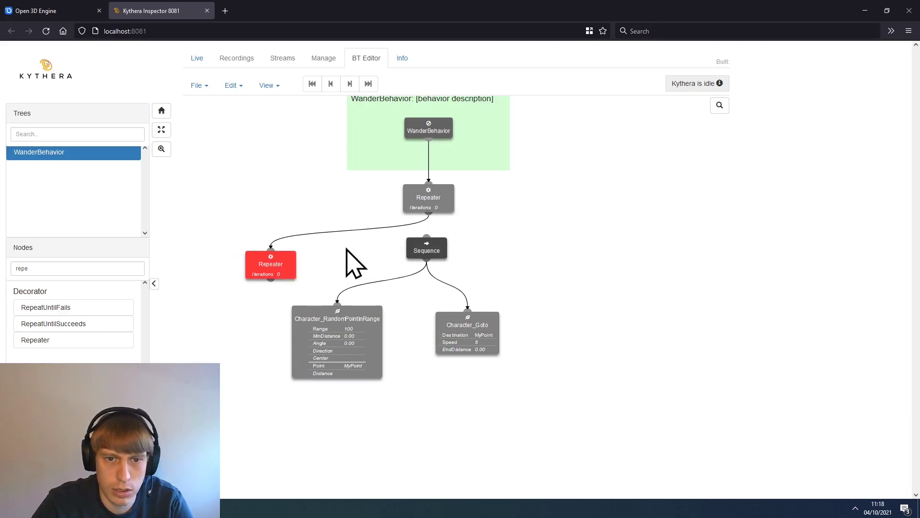
left_click_drag(344, 249, 500, 391)
left_click_drag(420, 256, 353, 327)
left_click_drag(271, 279, 363, 307)
Set the new Repeater's Iterations to 3.
left_click(277, 270)
double_click(791, 472)
type("3")
left_click(647, 360)
left_click_drag(283, 275, 307, 273)
left_click(232, 248)
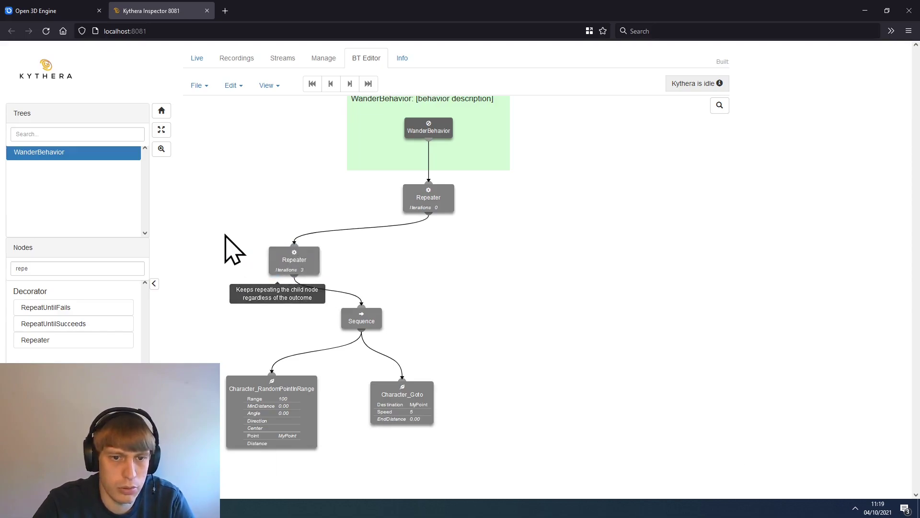
Add a new Sequence node between the top Repeater and the 3-iteration Repeater.
double_click(62, 268)
key("BackSpace")
type("seq")
left_click_drag(29, 309, 504, 275)
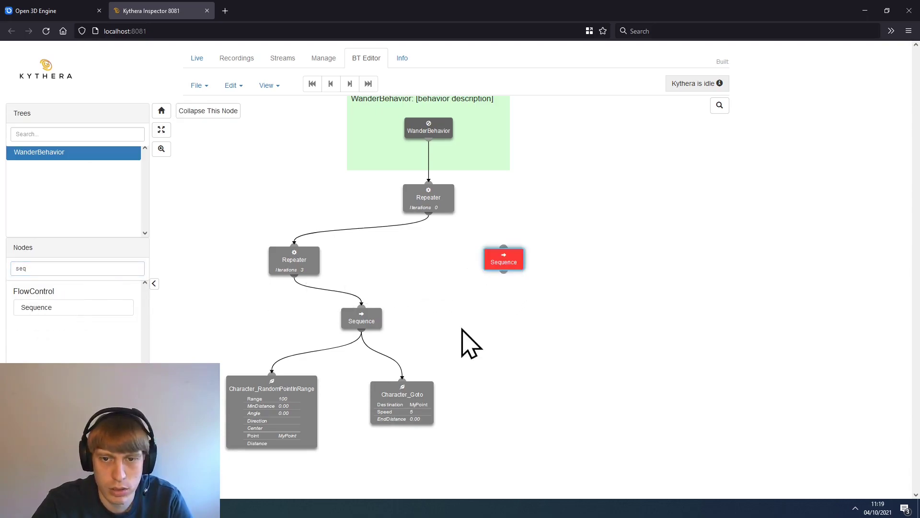
scroll(448, 293, "down", 2)
left_click_drag(265, 158, 455, 375)
left_click_drag(401, 225, 433, 300)
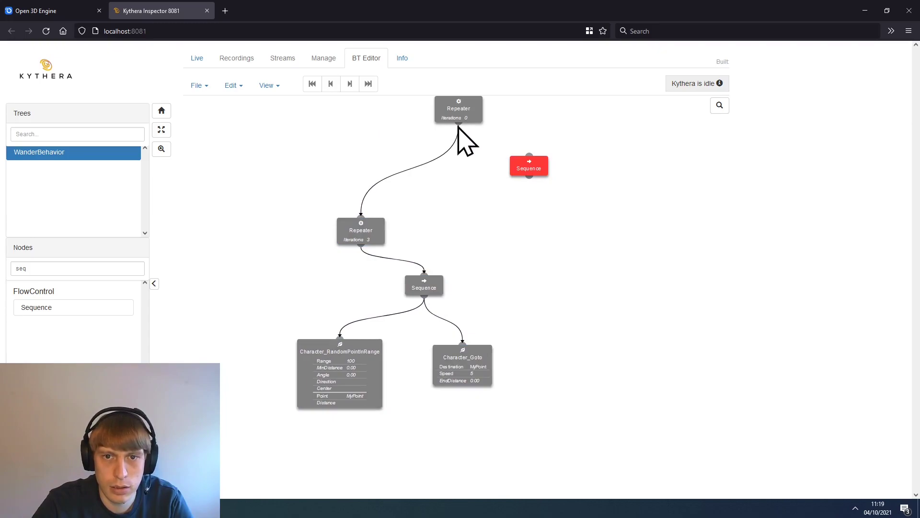
left_click_drag(459, 122, 539, 174)
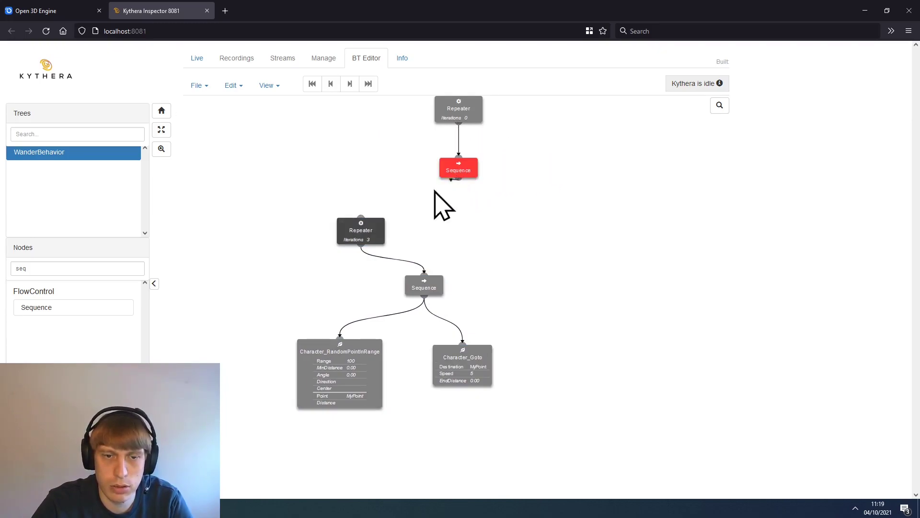
left_click_drag(425, 195, 364, 237)
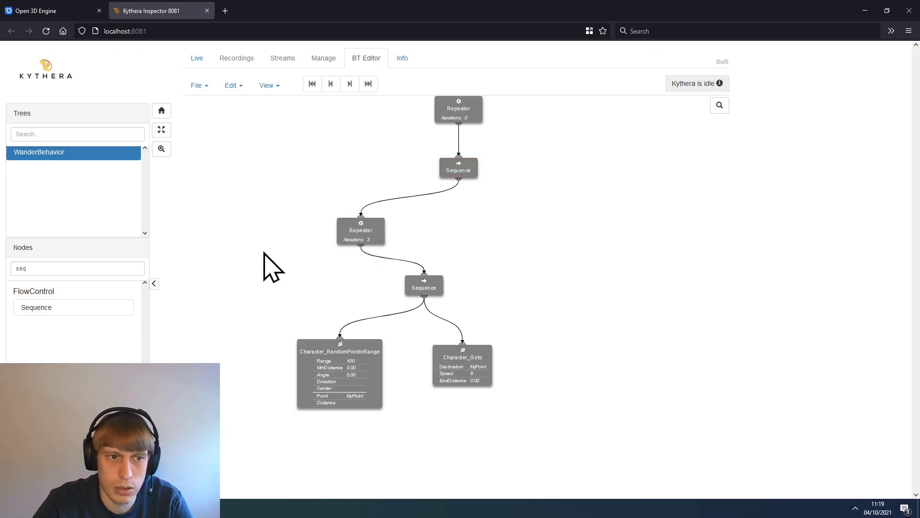
Add a FindNearestEntityWithTags node and link it under the upper Sequence.
left_click(39, 266)
key("ctrl+a")
key("BackSpace")
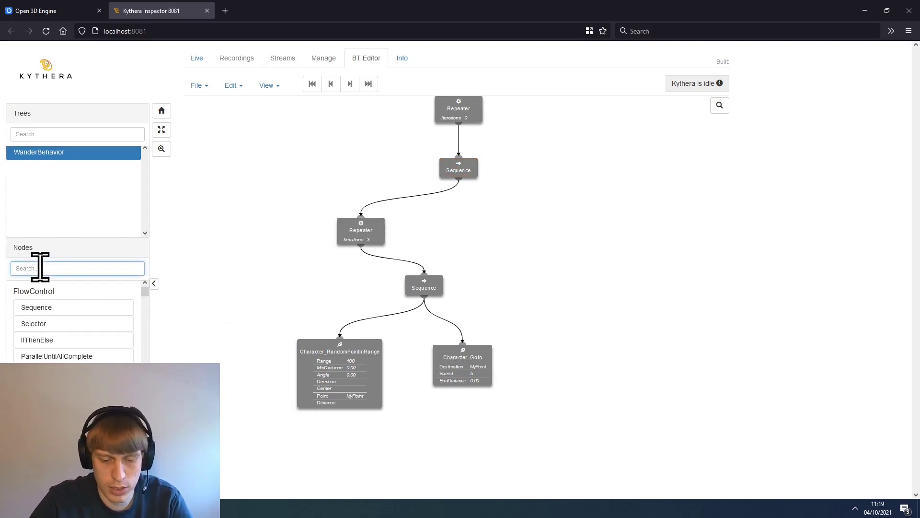
type("find")
mouse_move(63, 349)
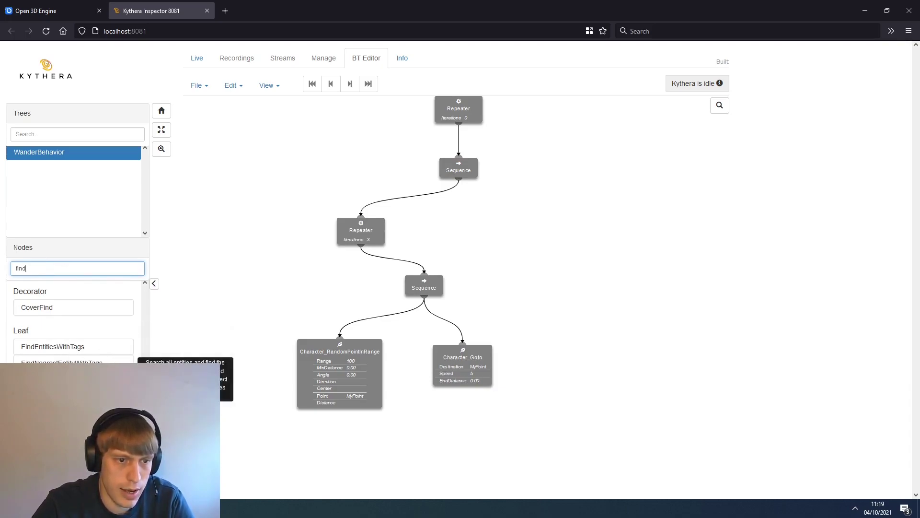
left_click_drag(63, 362, 570, 239)
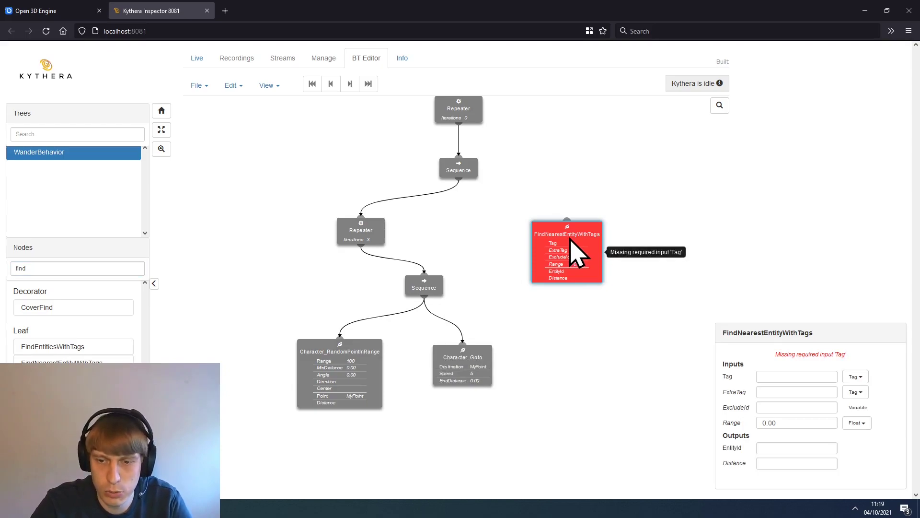
mouse_move(459, 181)
left_mouse_down()
mouse_move(571, 222)
mouse_move(576, 242)
mouse_move(569, 232)
left_mouse_up()
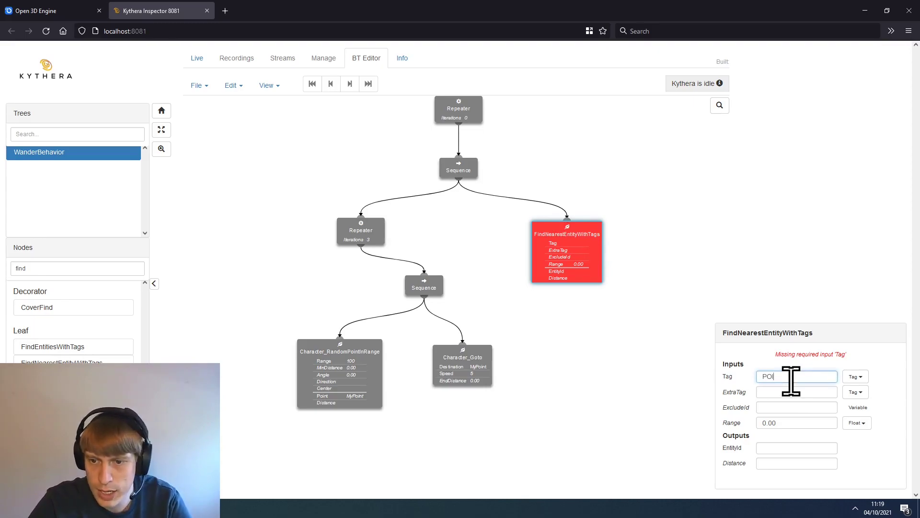
Set the node's Tag to POI and its EntityId output to MyPOI.
left_click(783, 448)
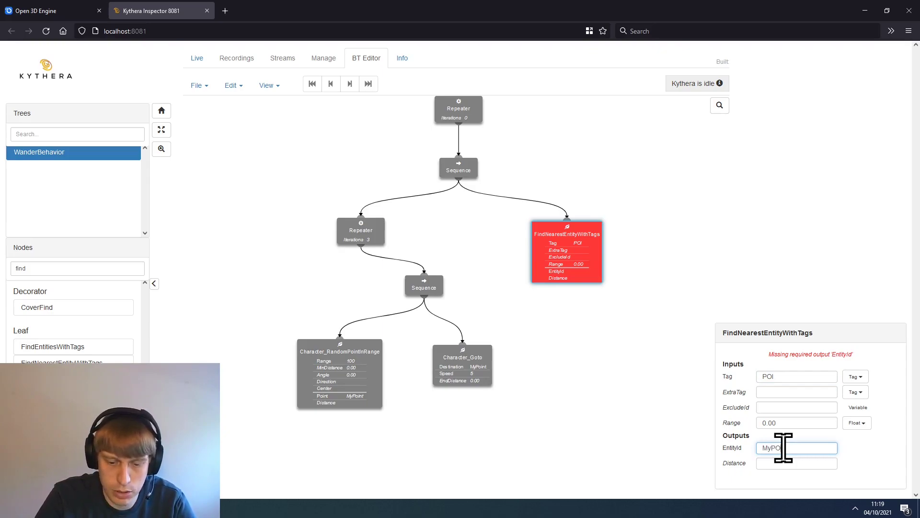
type("MyPOI")
left_click(584, 335)
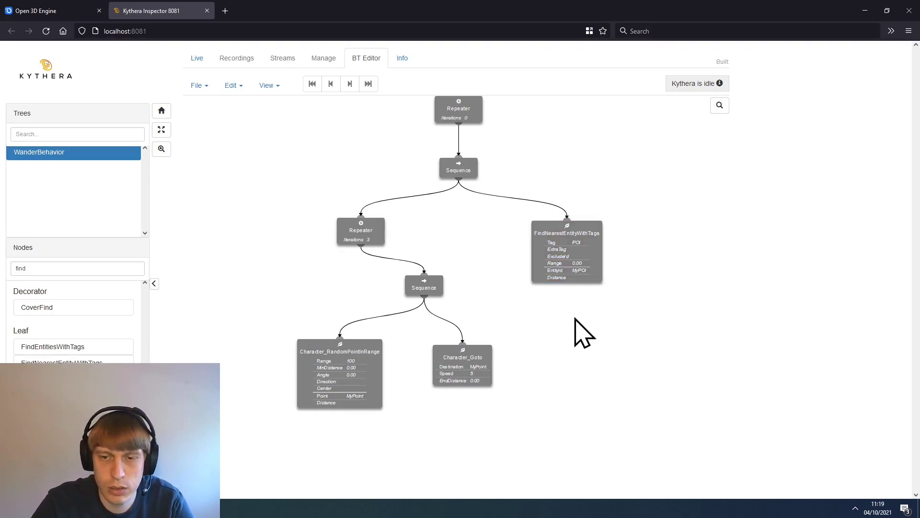
scroll(604, 287, "up", 3)
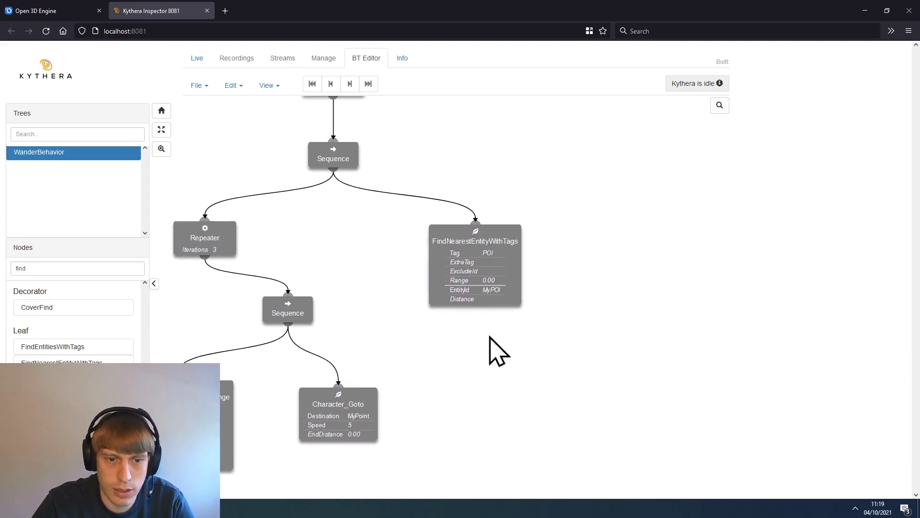
Add a Character_Goto node and link it as the last child of the upper Sequence.
double_click(62, 268)
key("BackSpace")
type("goto")
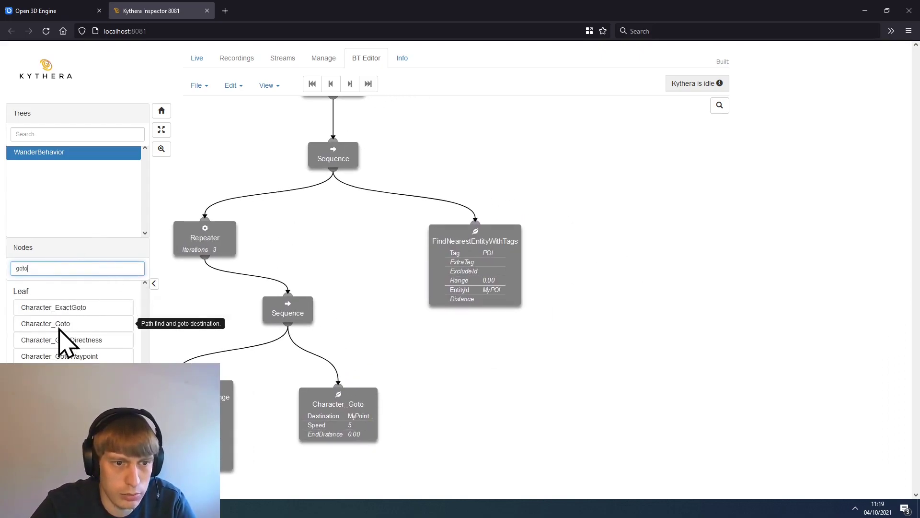
left_click_drag(63, 325, 591, 233)
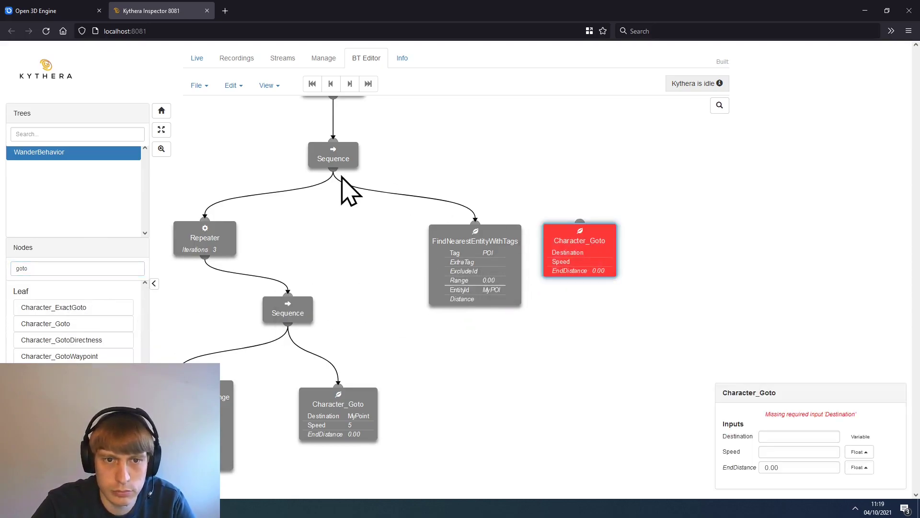
left_click_drag(334, 171, 589, 246)
Set the Character_Goto Destination to MyPOI and Speed to 5.
left_click(600, 261)
left_click(769, 435)
type("MyPOI")
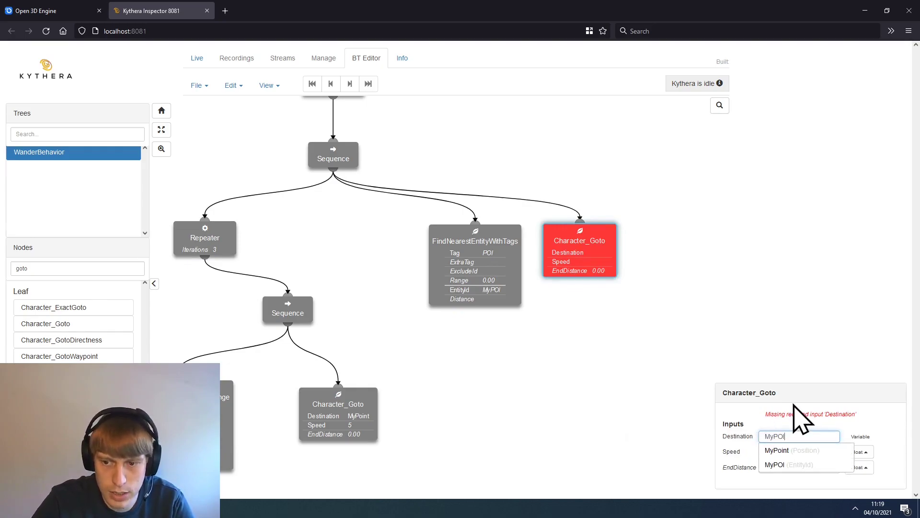
key("Tab")
type("5")
left_click(467, 366)
left_click_drag(466, 365, 596, 366)
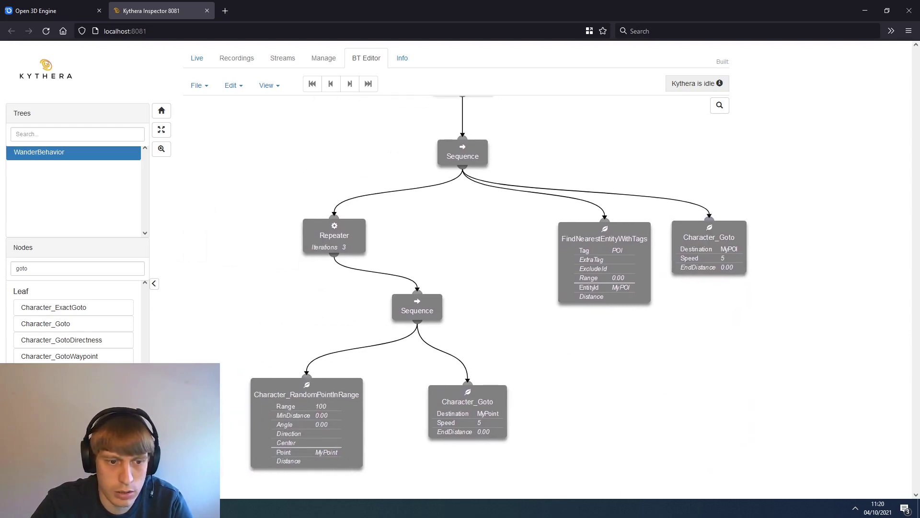
Switch to the O3DE Editor and turn on Simulate for the Demo level.
key("alt+Tab")
scroll(524, 274, "down", 5)
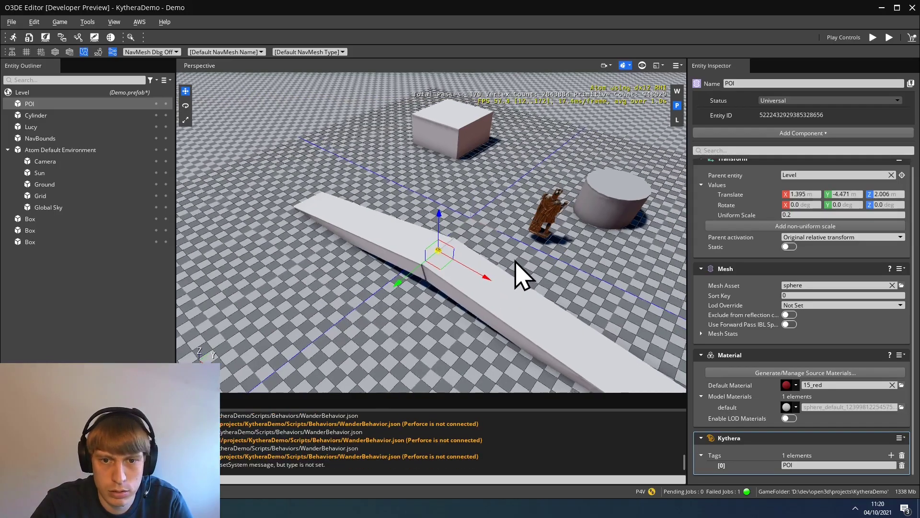
scroll(520, 275, "up", 5)
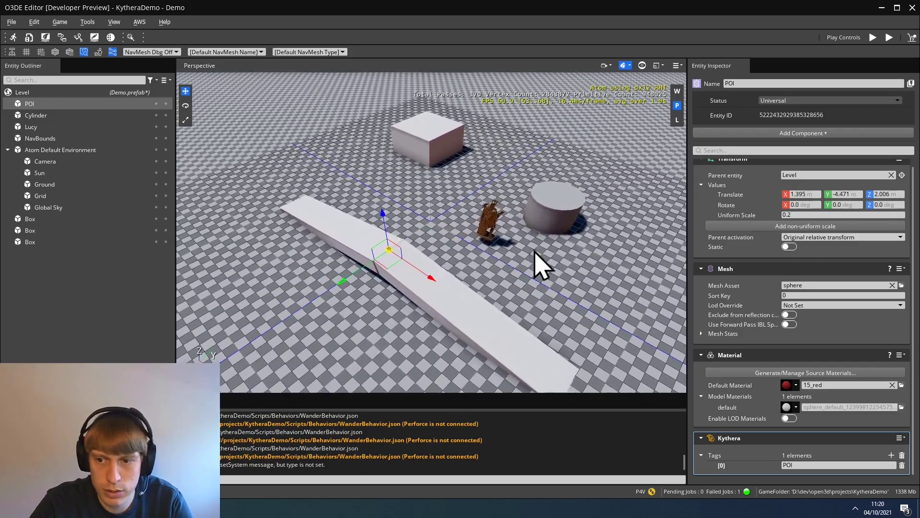
left_click(912, 39)
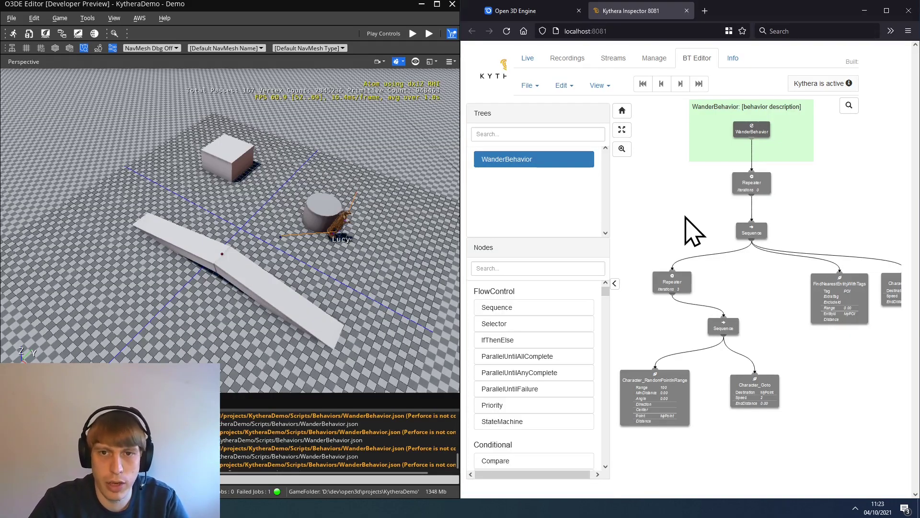
Open the Live view for agent Lucy and watch her active tree nodes and Variable Monitor.
left_click(527, 57)
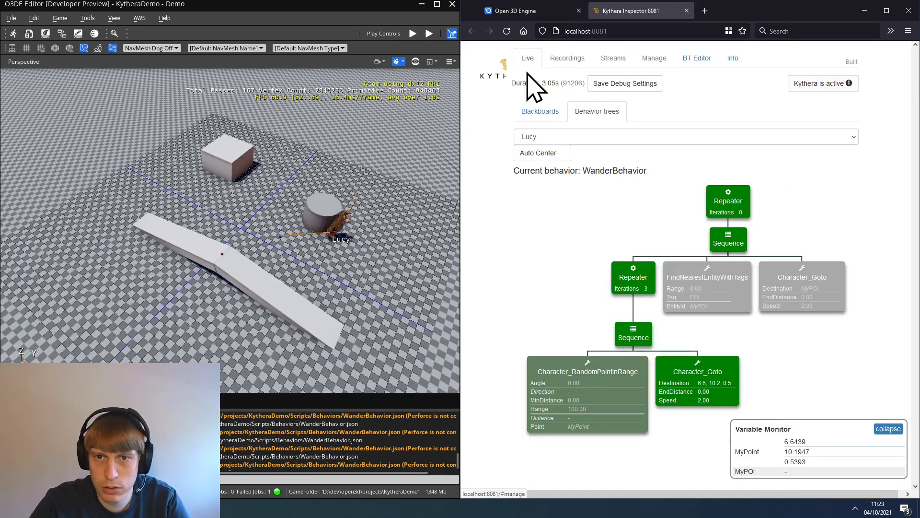
left_click(582, 138)
left_click(590, 150)
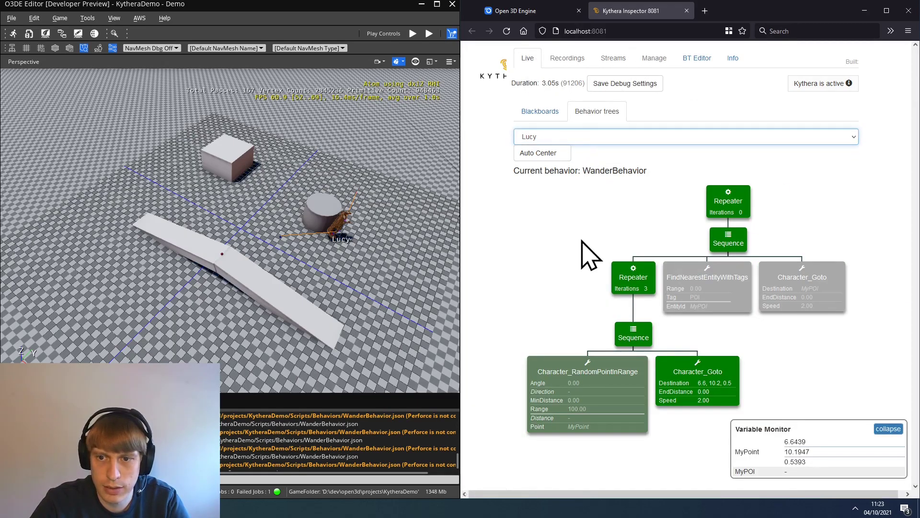
scroll(594, 236, "down", 1)
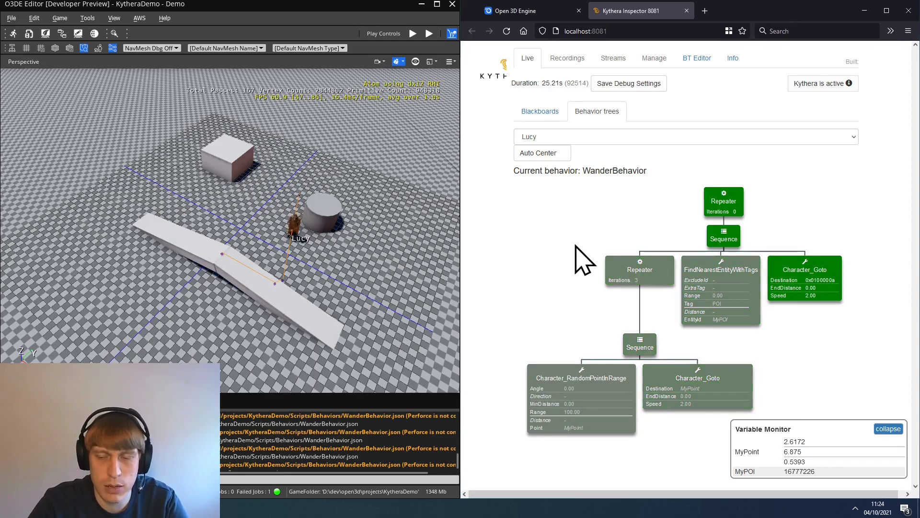
mouse_move(714, 289)
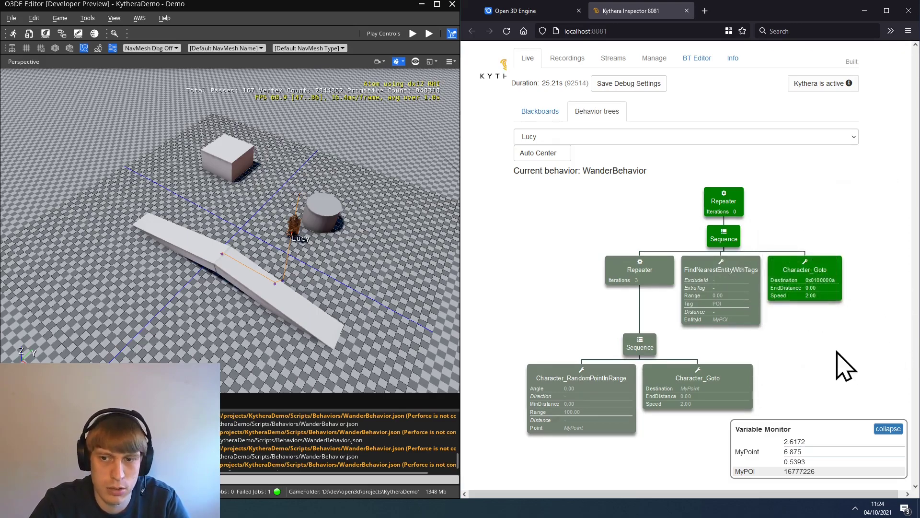
mouse_move(821, 288)
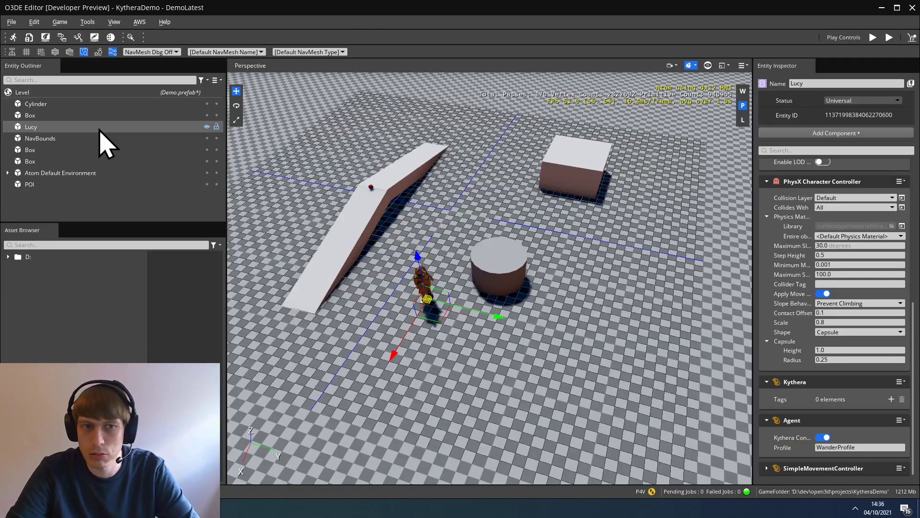
Duplicate the Lucy entity and move the copy forward across the ground.
double_click(77, 126)
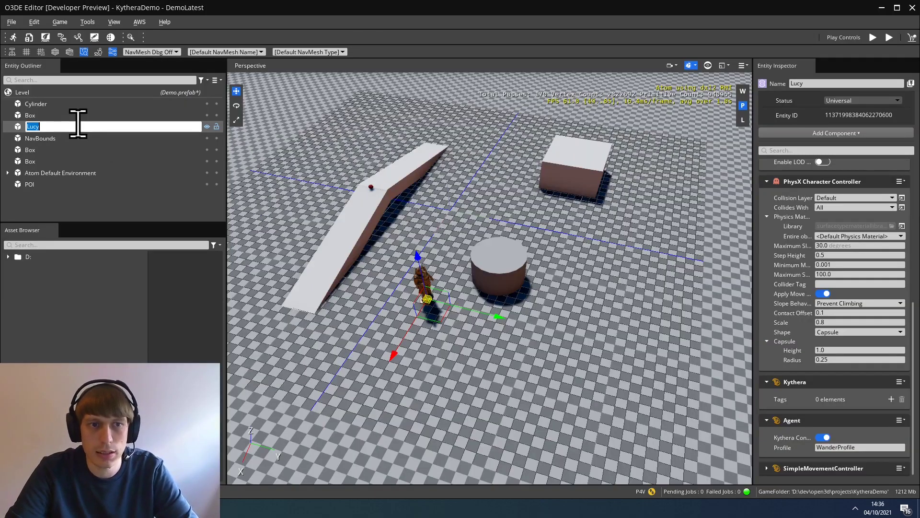
key("Escape")
left_click(38, 138)
right_click(38, 127)
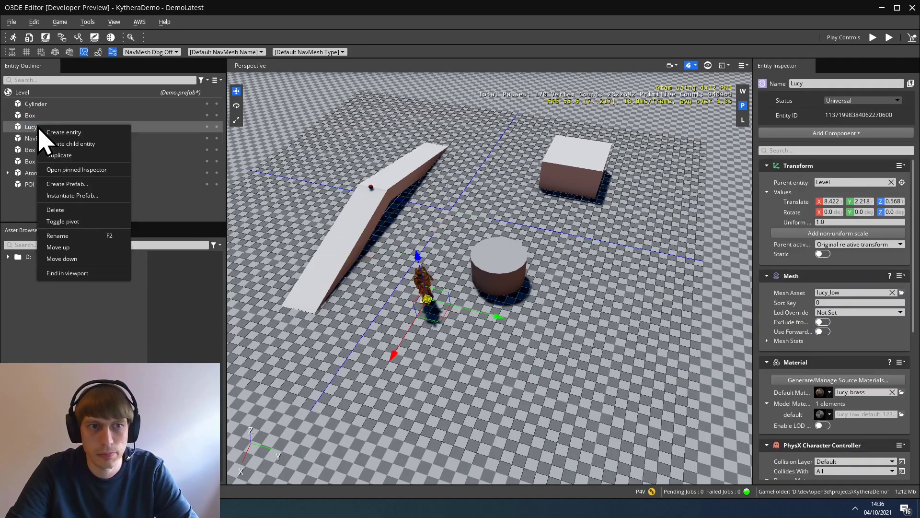
left_click(71, 156)
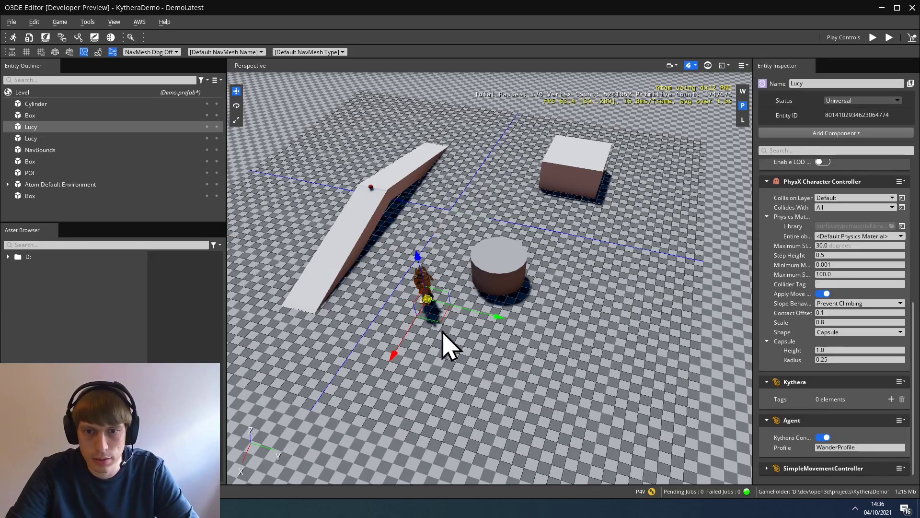
left_click_drag(436, 312, 447, 379)
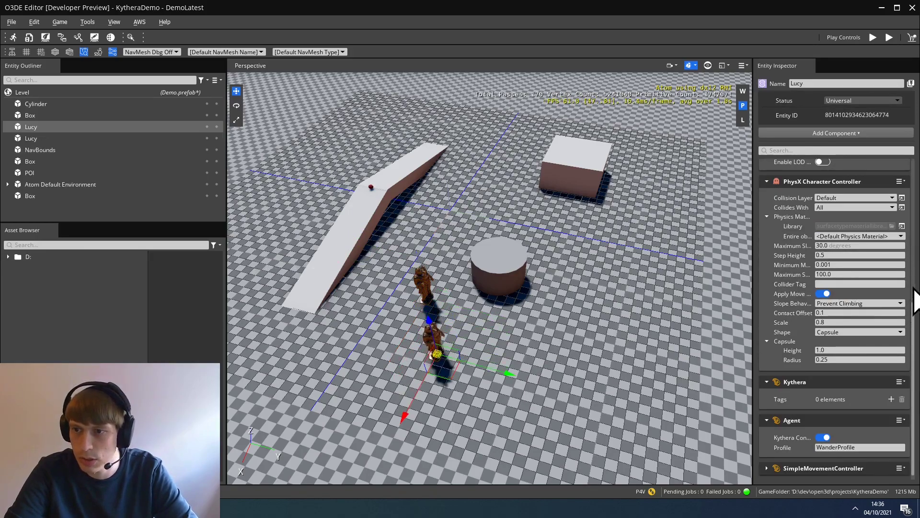
Change the statue's default material from lucy_brass to lucy_stone.
scroll(910, 236, "up", 5)
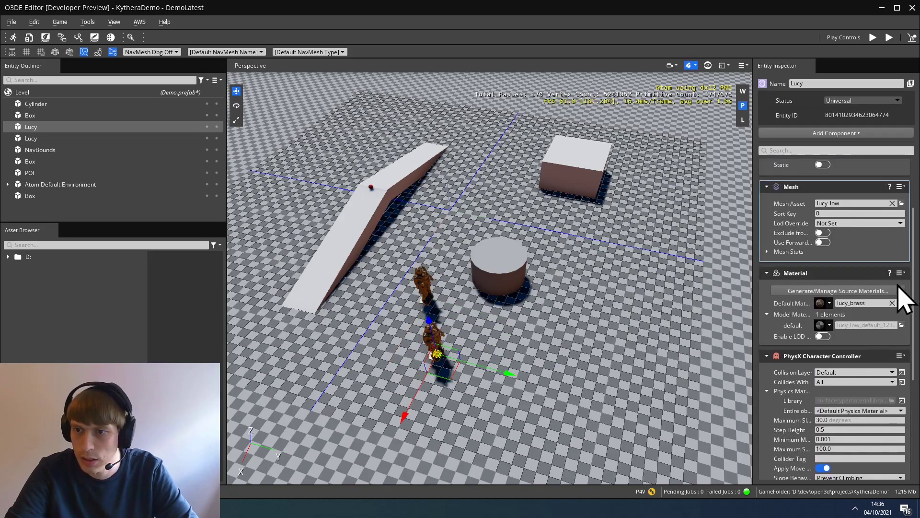
left_click(901, 303)
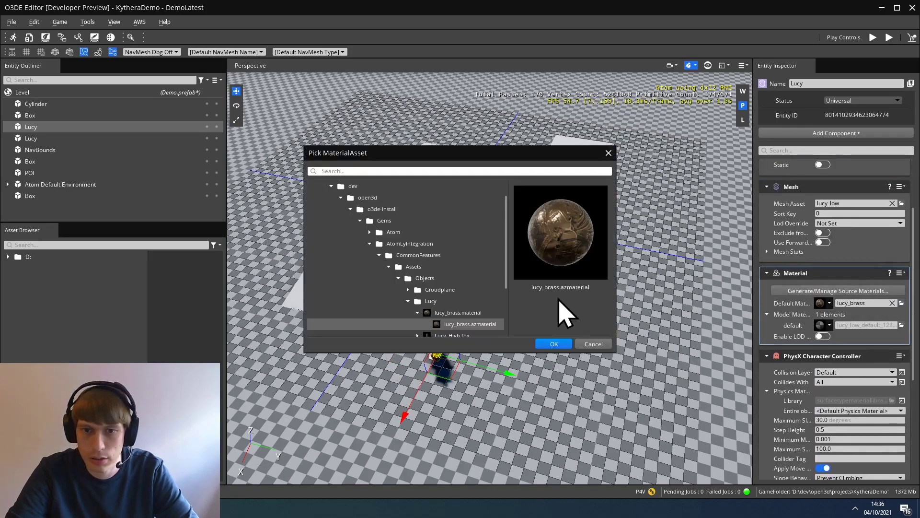
left_click(468, 290)
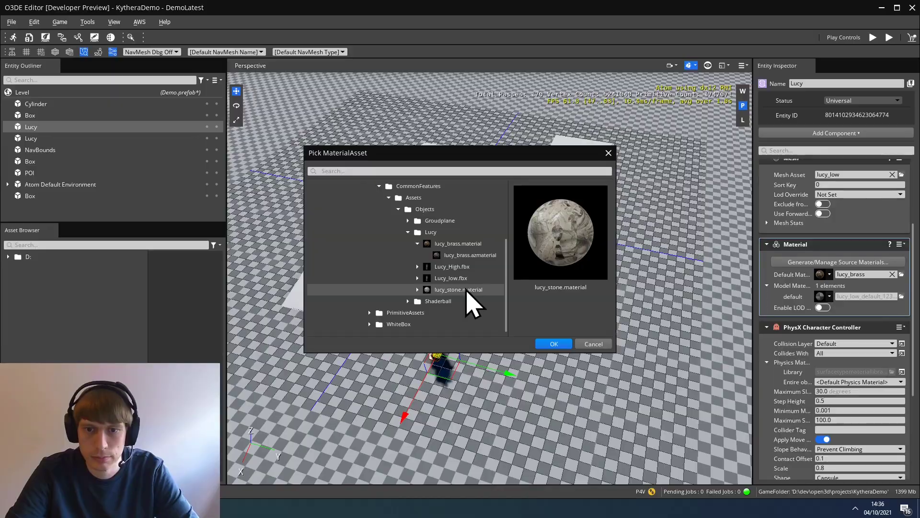
left_click(555, 343)
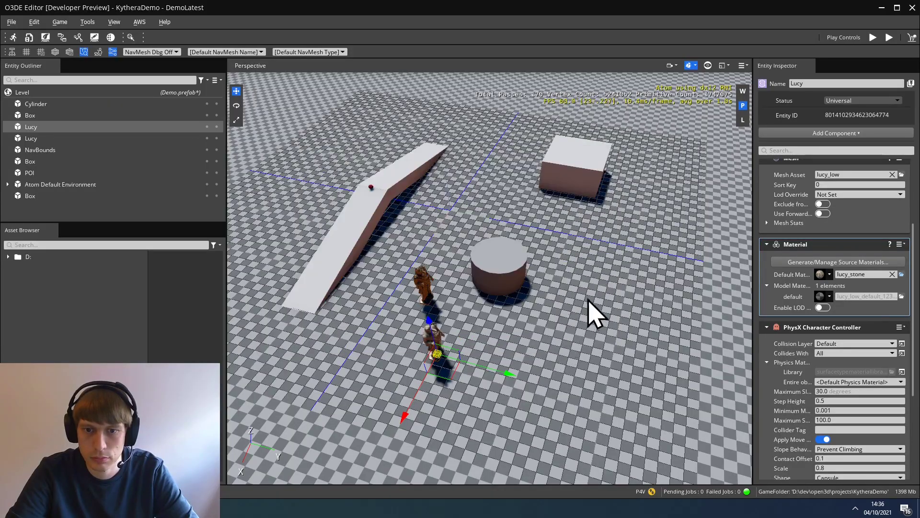
scroll(575, 328, "up", 2)
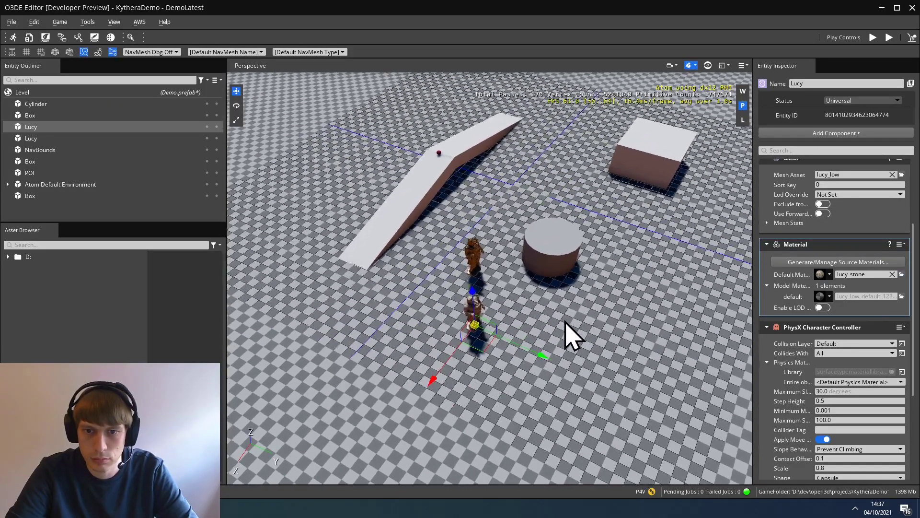
left_click_drag(573, 335, 450, 300, "alt")
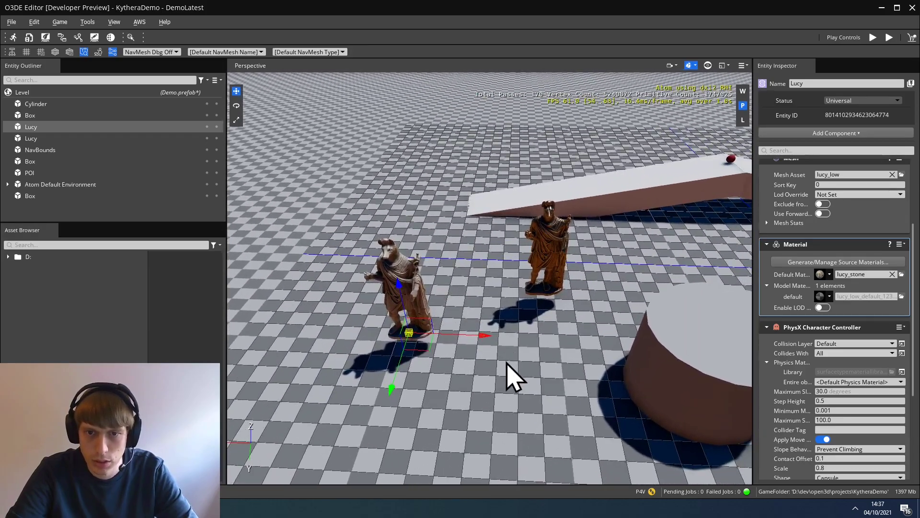
left_click(507, 375)
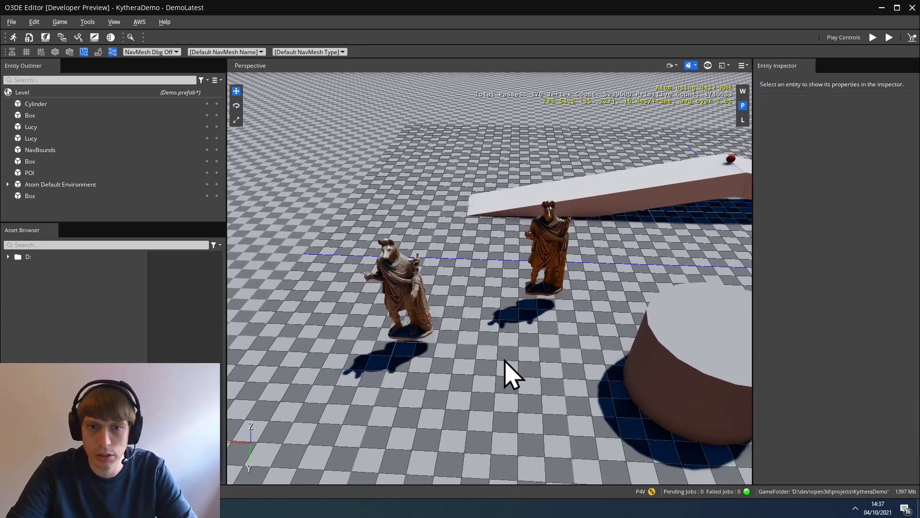
Rename the stone-material Lucy entity to Chaser.
left_click(110, 140)
left_click(108, 127)
double_click(108, 127)
type("Chaser")
key("Return")
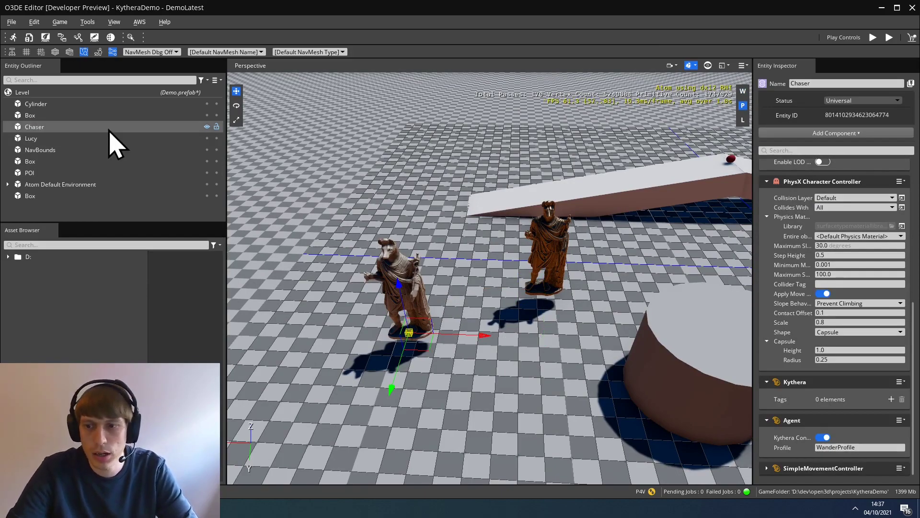
Set the Chaser Agent component's Profile to ChaserProfile.
double_click(839, 447)
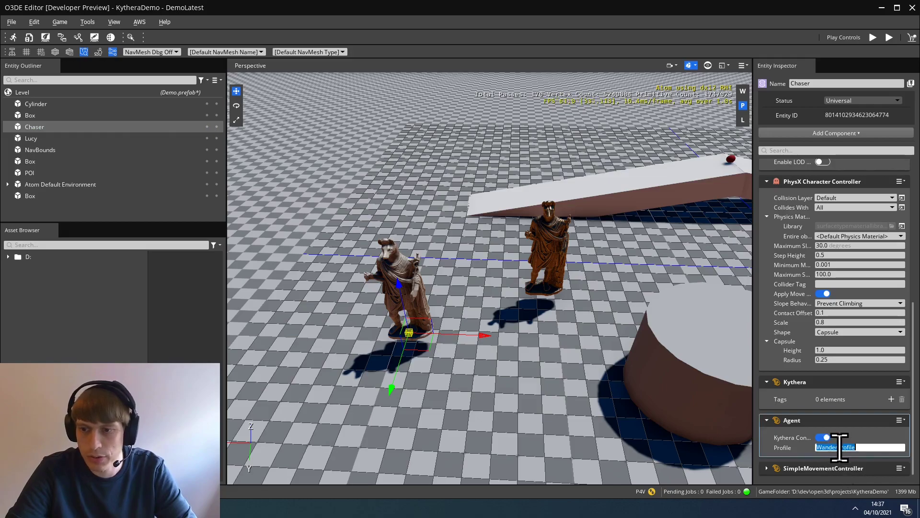
left_click(843, 446)
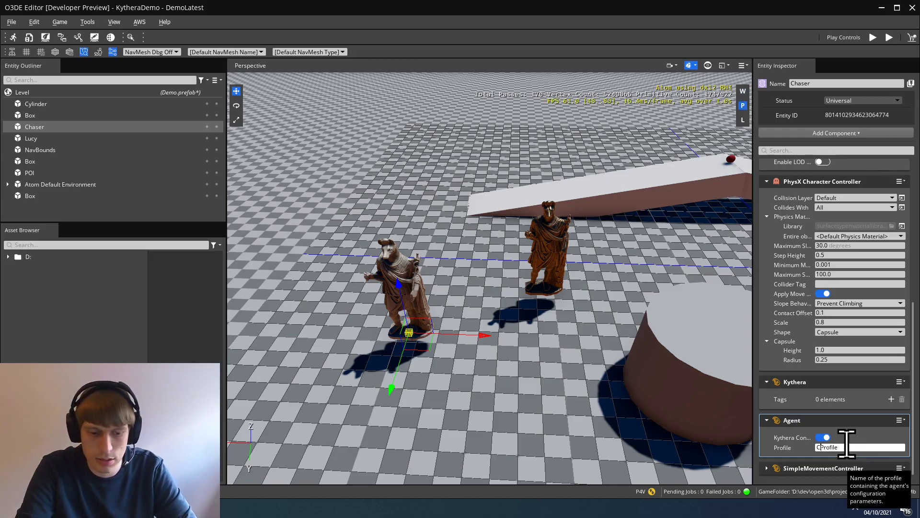
type("Chaser")
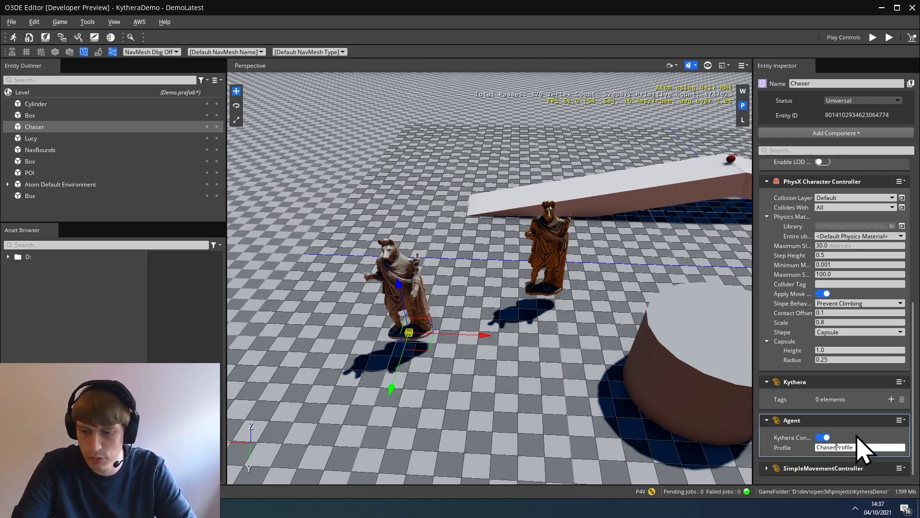
key("Return")
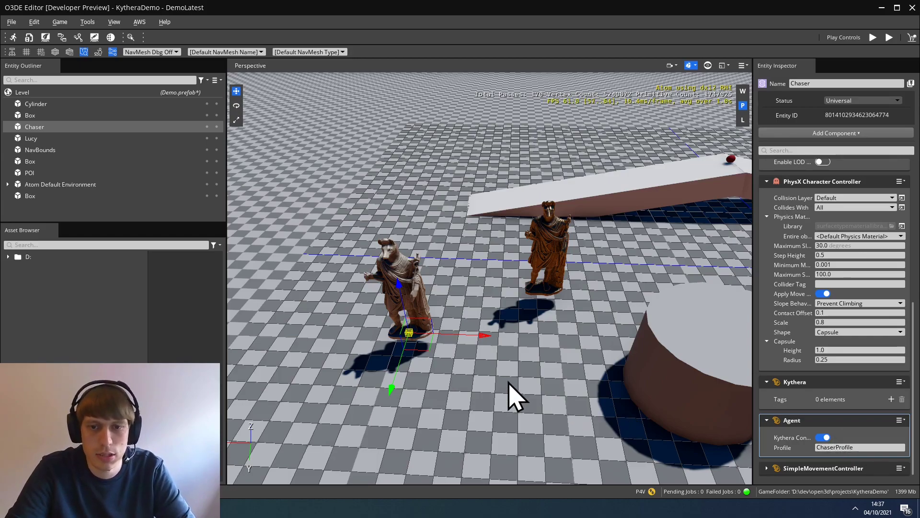
scroll(510, 384, "down", 10)
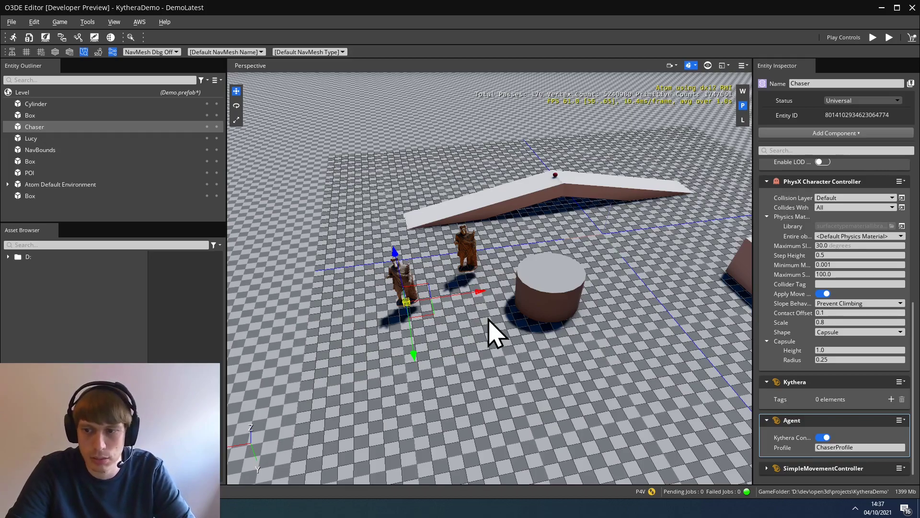
Select the remaining Lucy entity and add a Kythera tag entry reading Lucy.
left_click(175, 151)
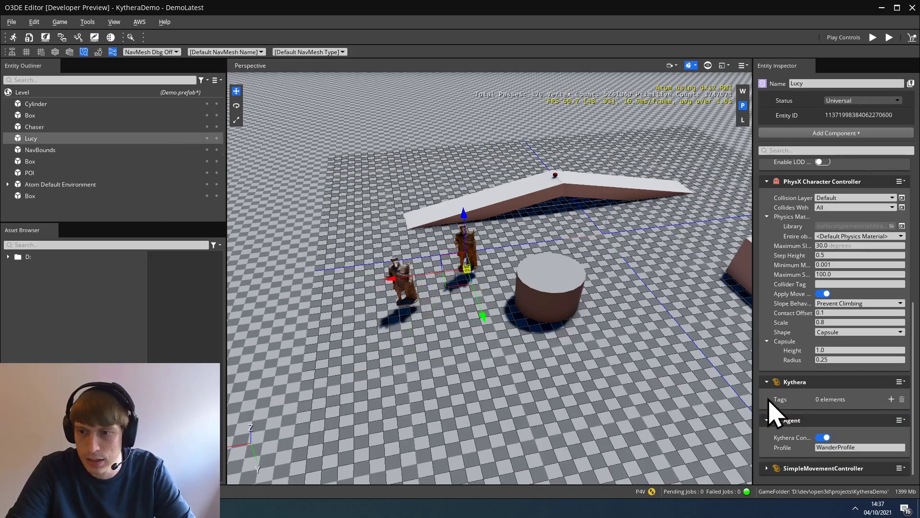
left_click(892, 398)
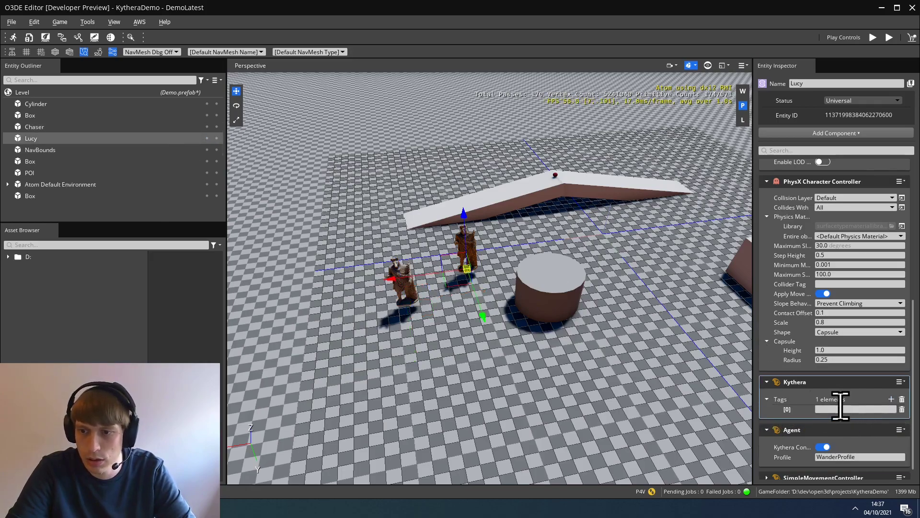
left_click(839, 409)
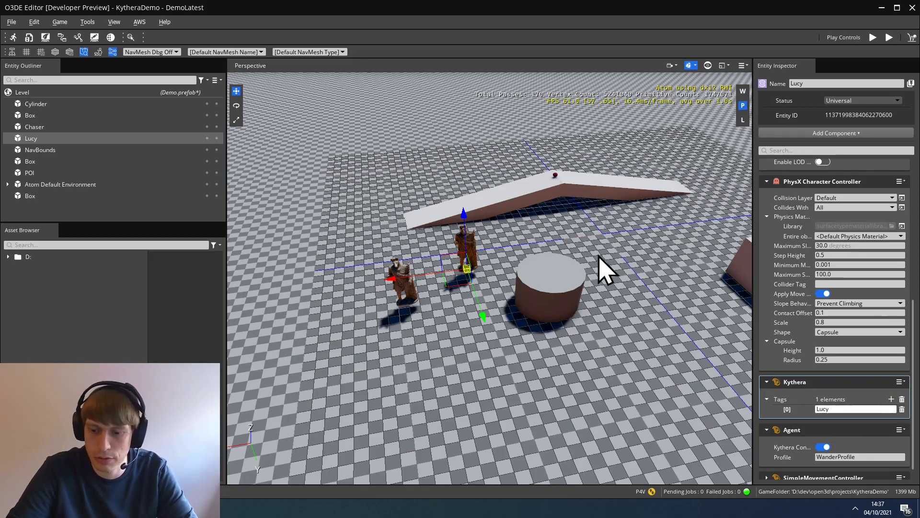
left_click(839, 407)
Commit the Lucy tag, then open Profiles.xml from the Scripts folder in Notepad++.
key("Return")
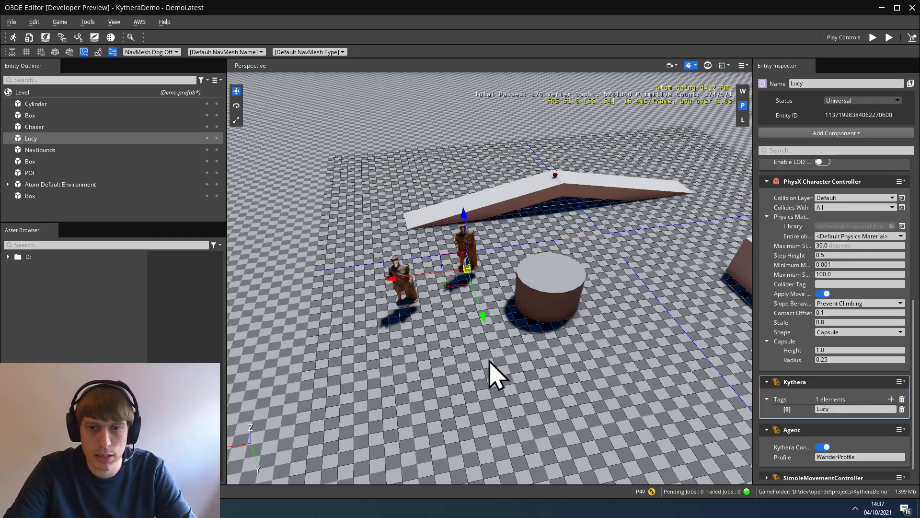
key("alt+Tab")
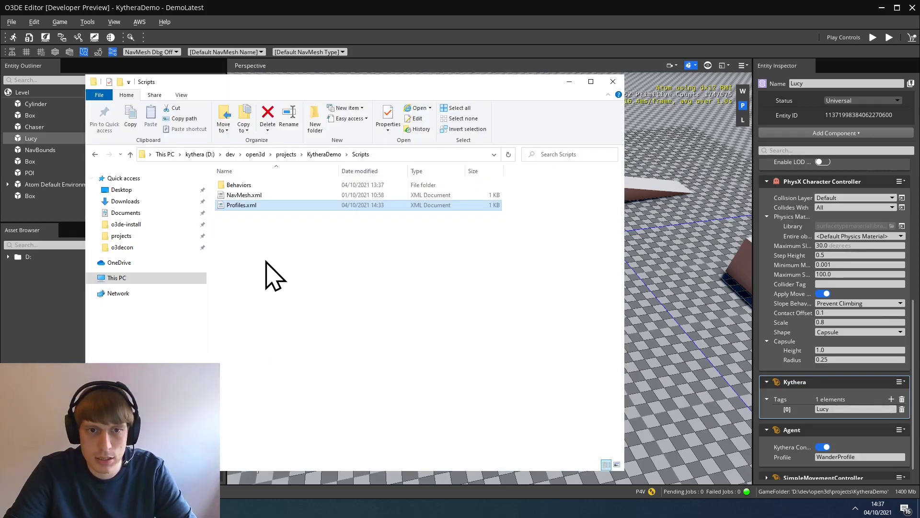
right_click(250, 205)
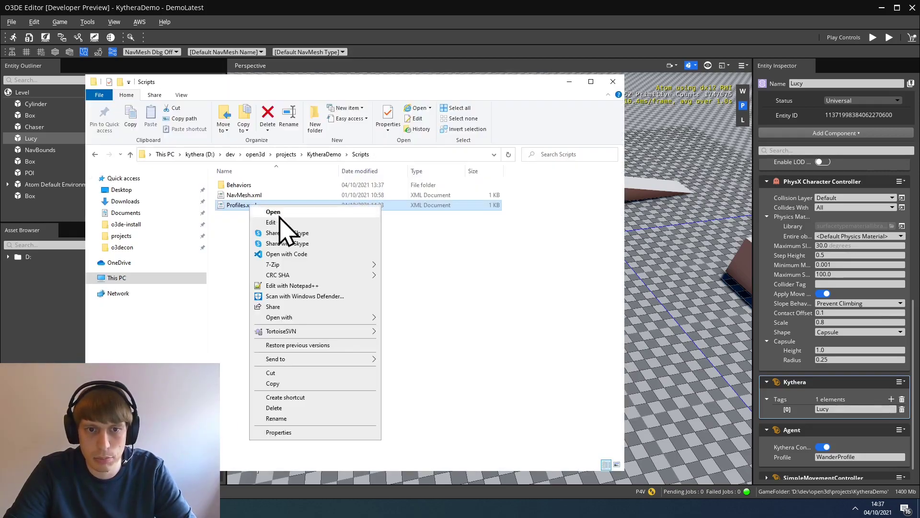
left_click(320, 286)
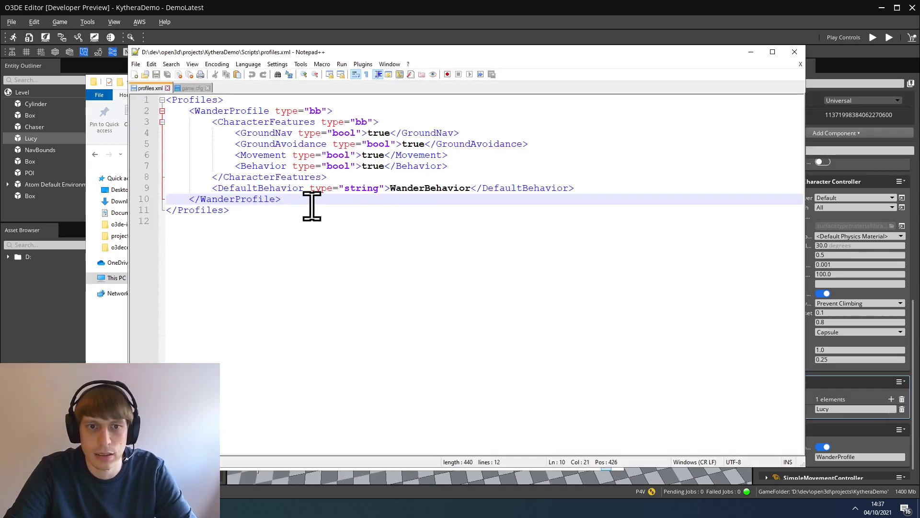
Duplicate the WanderProfile block below the original and fix the copy's indentation.
left_click_drag(307, 210, 154, 121)
left_click_drag(312, 201, 166, 112)
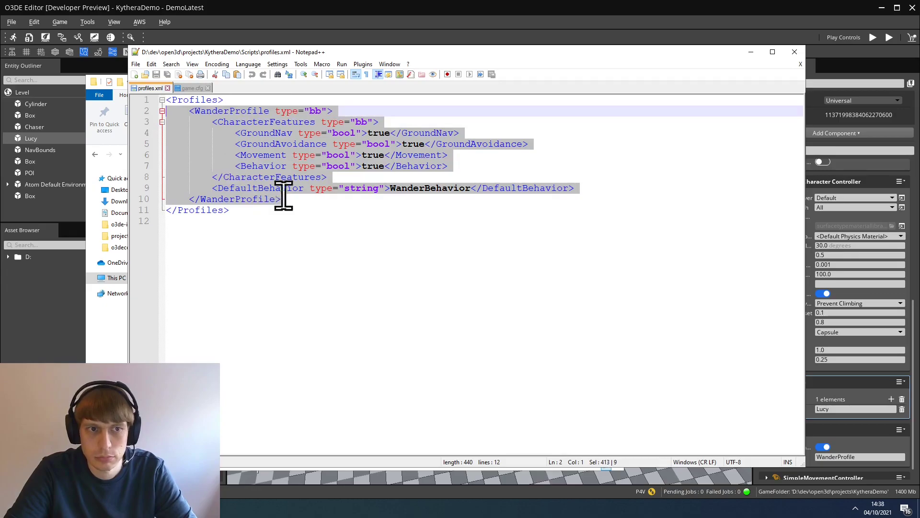
left_click(310, 201)
type("<WanderProfile type=\"bb\">         <CharacterFeatures type=\"bb\">             <GroundNav type=\"bool\">true</GroundNav>             <GroundAvoidance type=\"bool\">true</GroundAvoidance>             <Movement type=\"bool\">true</Movement>             <Behavior type=\"bool\">true</Behavior>         </CharacterFeatures>         <DefaultBehavior type=\"string\">WanderBehavior</DefaultBehavior>     </WanderProfile>")
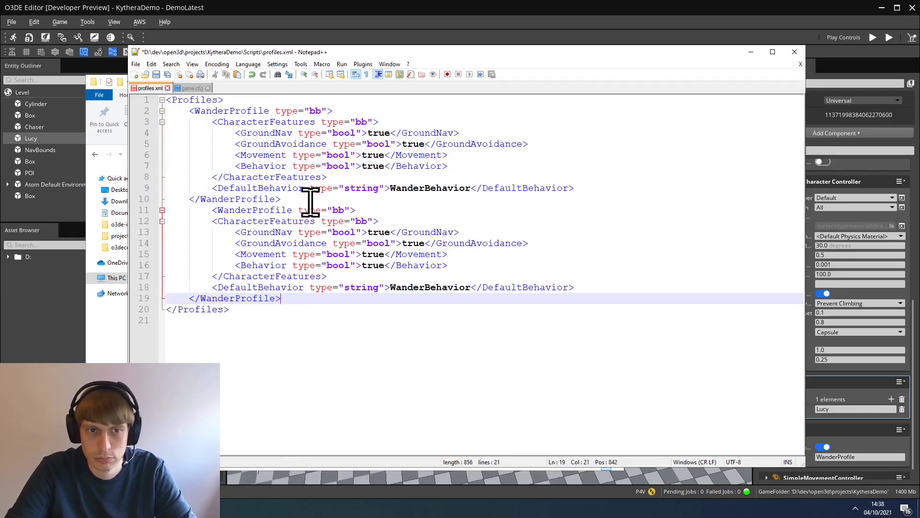
left_click(214, 210)
key("shift+Tab")
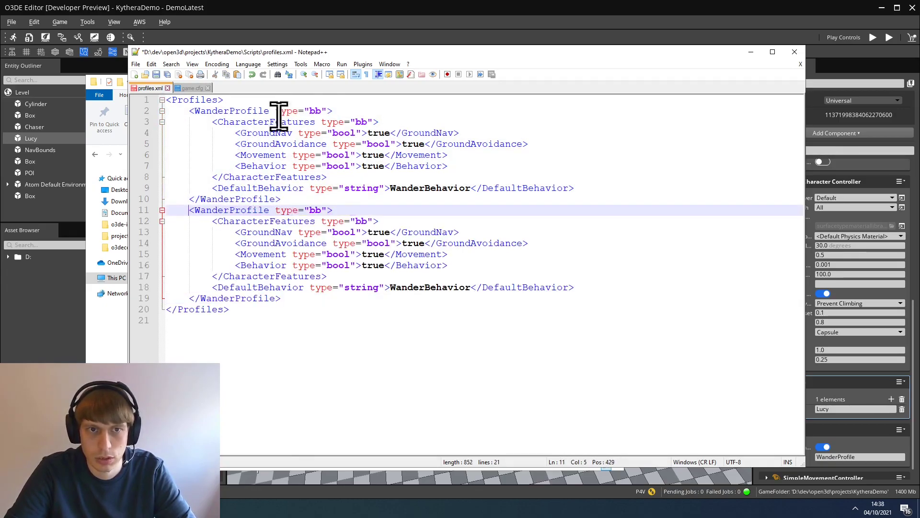
Rename the copy's opening and closing tags to ChaserProfile, taken from the Chaser entity.
left_click(324, 7)
left_click(60, 128)
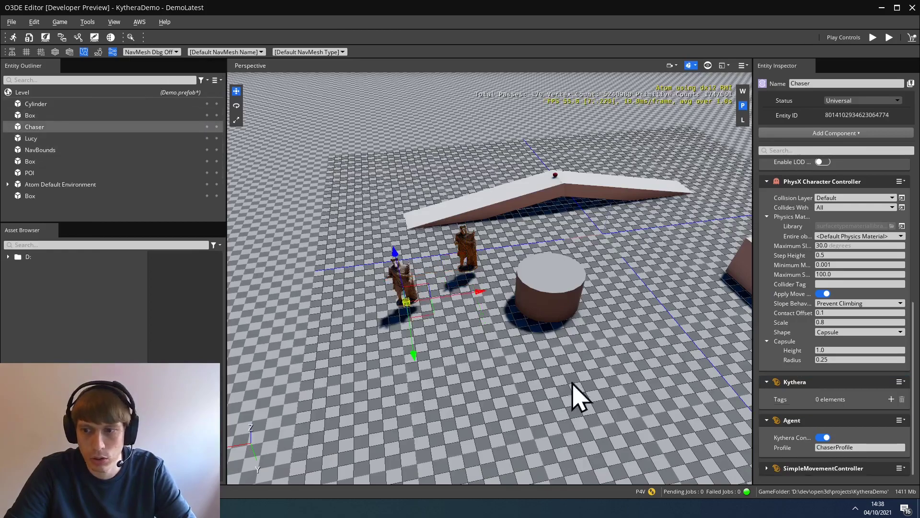
left_click(872, 447)
key("ctrl+c")
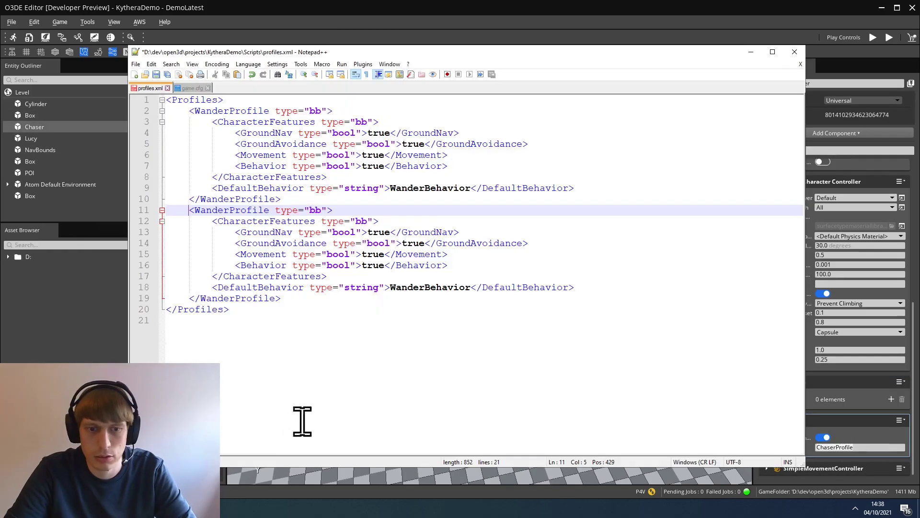
key("alt+Tab")
double_click(256, 211)
key("ctrl+v")
left_click(246, 299)
double_click(246, 298)
key("ctrl+v")
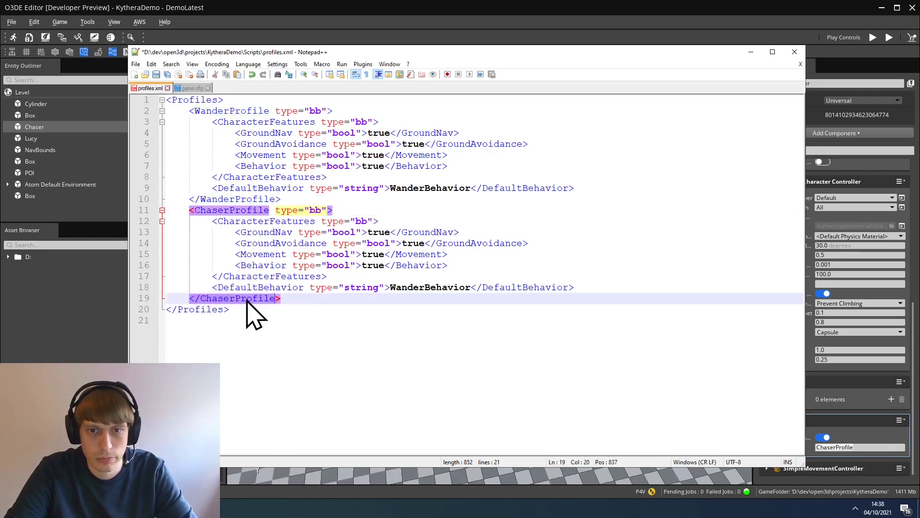
Change the copy's DefaultBehavior to ChaserBehavior and save profiles.xml.
left_click(432, 291)
double_click(431, 288)
key("ctrl+v")
left_click_drag(427, 290, 460, 290)
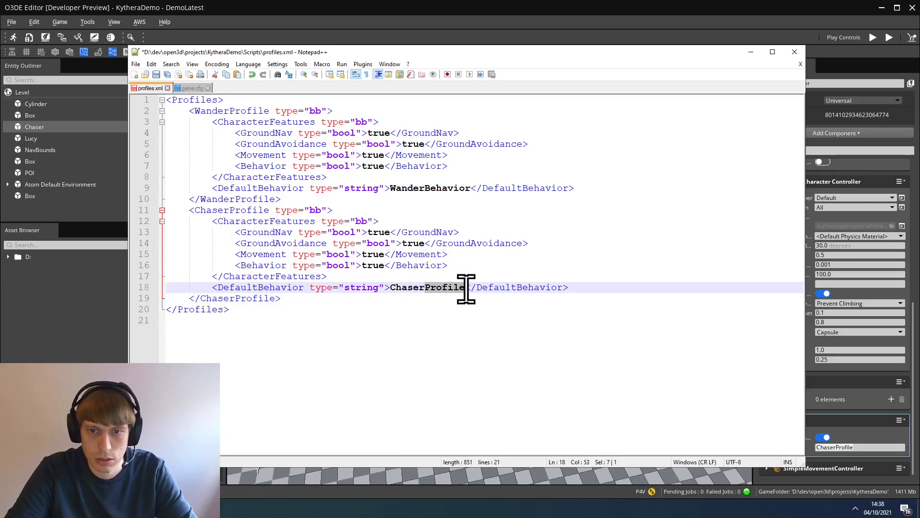
type("Behavio")
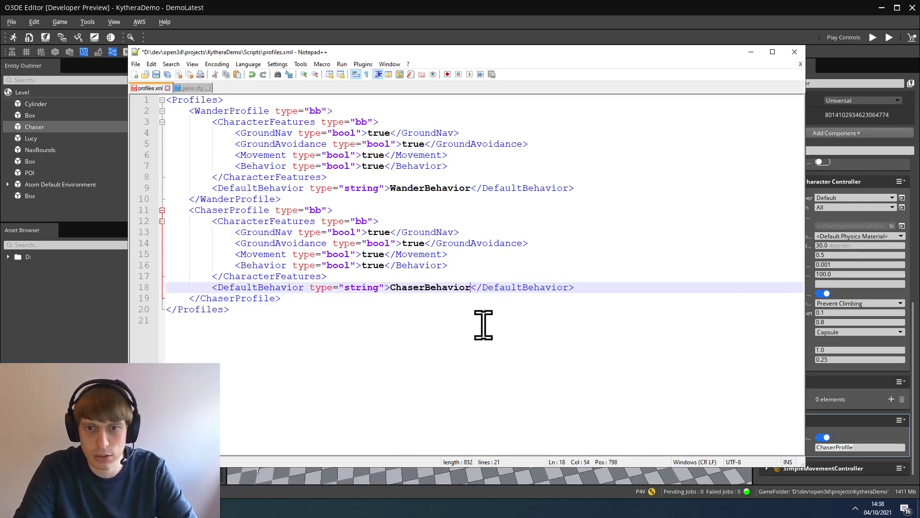
key("ctrl+s")
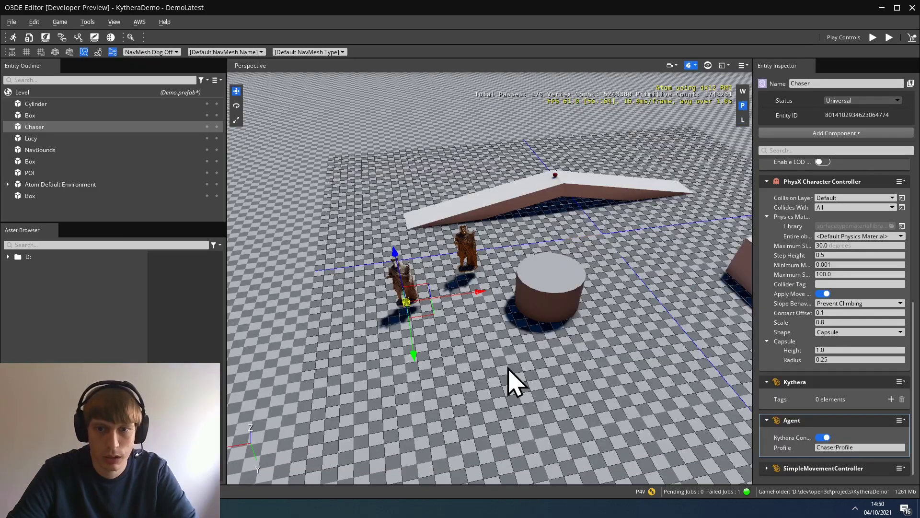
Orbit the Perspective viewport to bring the box, Chaser and Lucy into view.
right_click_drag(515, 384, 545, 381)
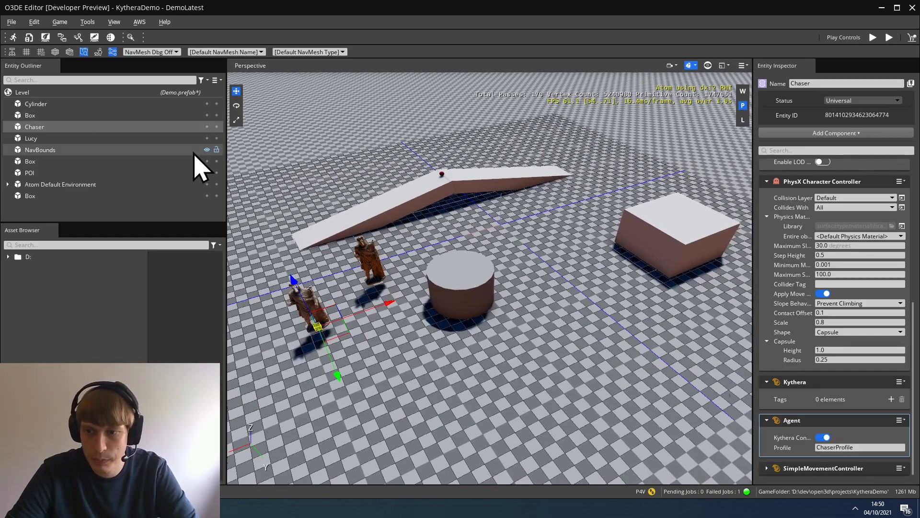
Create a new behavior tree named ChaserBehavior in the BT Editor.
key("alt+Tab")
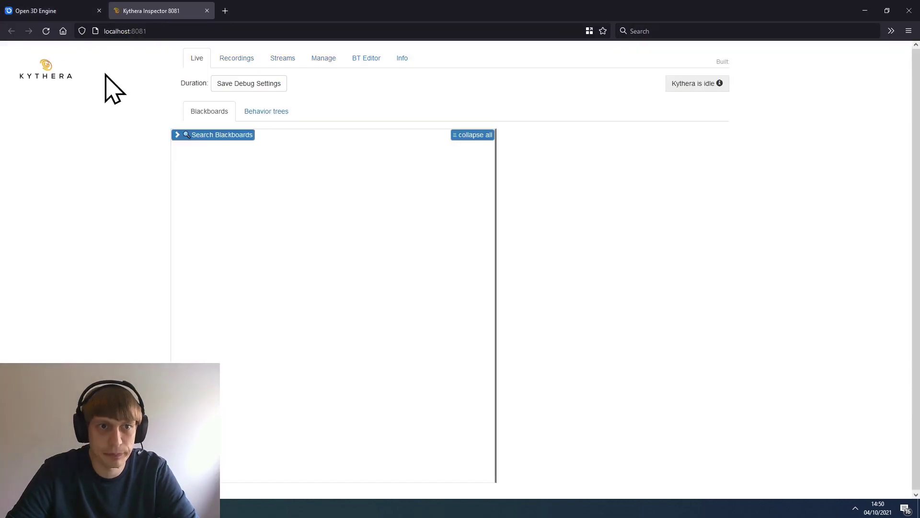
left_click(368, 65)
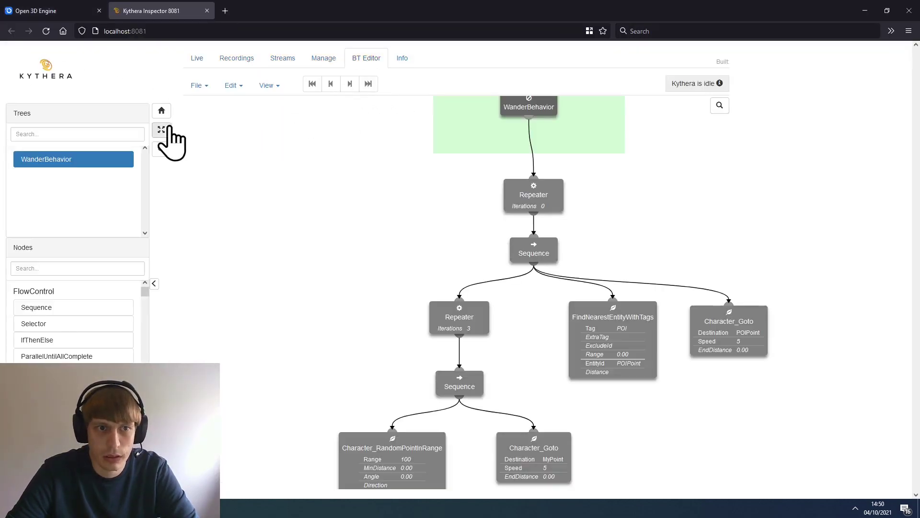
left_click(199, 86)
left_click(210, 105)
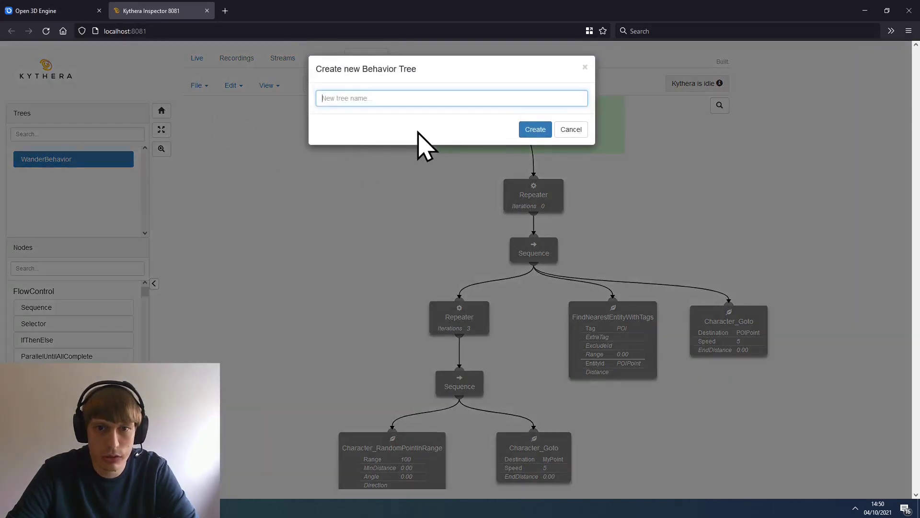
type("ChaserBehavior")
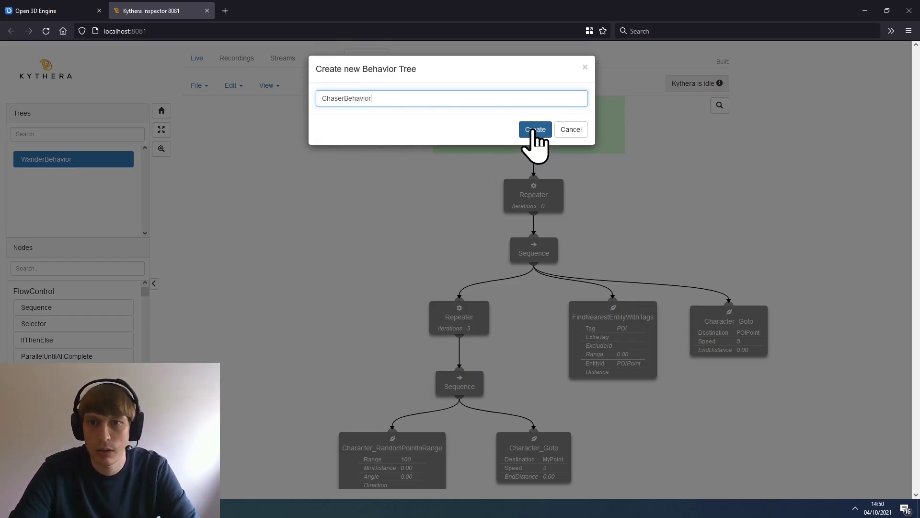
left_click(534, 132)
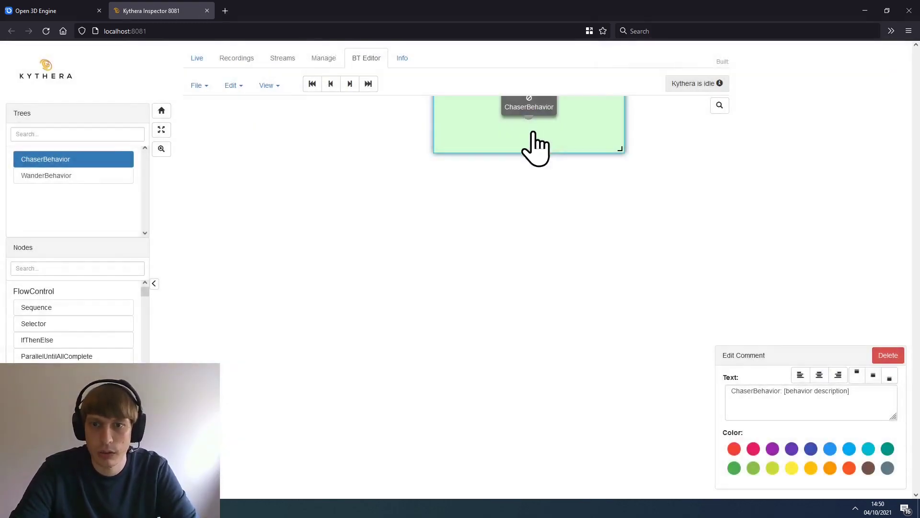
Add a Repeater linked under the root and a Sequence node below it.
left_click(75, 269)
type("repe")
left_click_drag(52, 341, 479, 241)
left_click_drag(463, 151, 467, 238)
double_click(101, 267)
key("BackSpace")
type("seq")
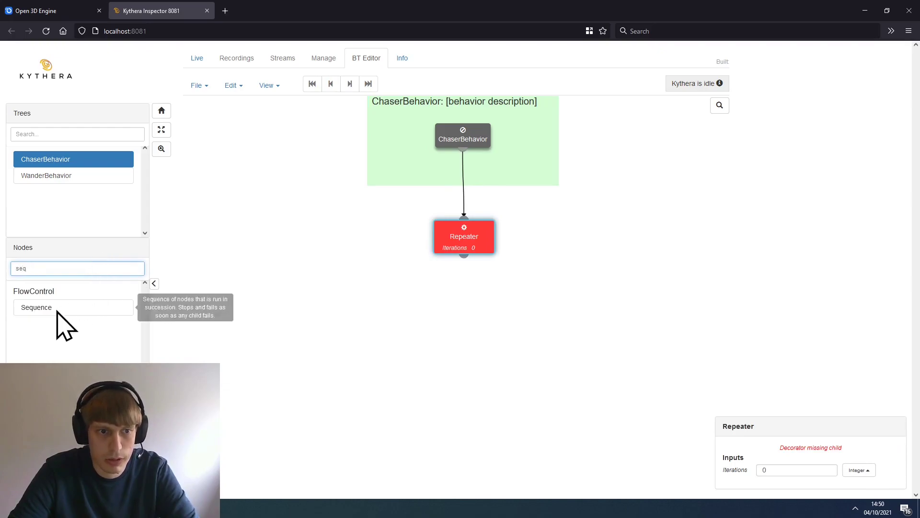
left_click_drag(57, 310, 464, 296)
double_click(68, 264)
key("BackSpace")
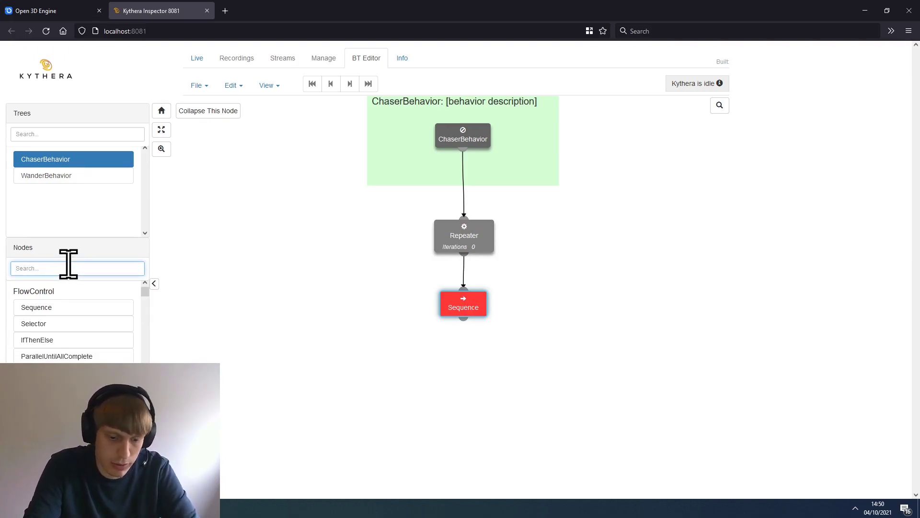
type("find")
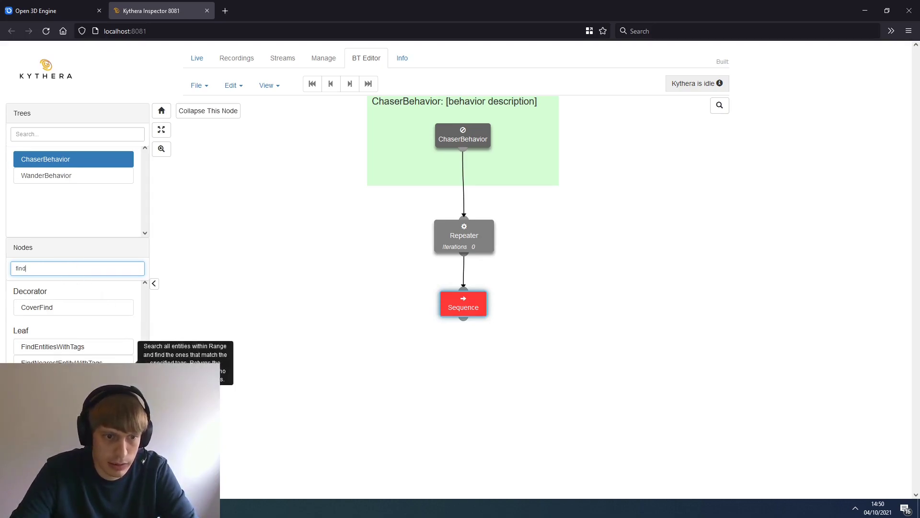
Link a FindNearestEntityWithTags node under the Sequence with Tag Lucy and EntityId output LucyId.
left_click_drag(63, 363, 329, 381)
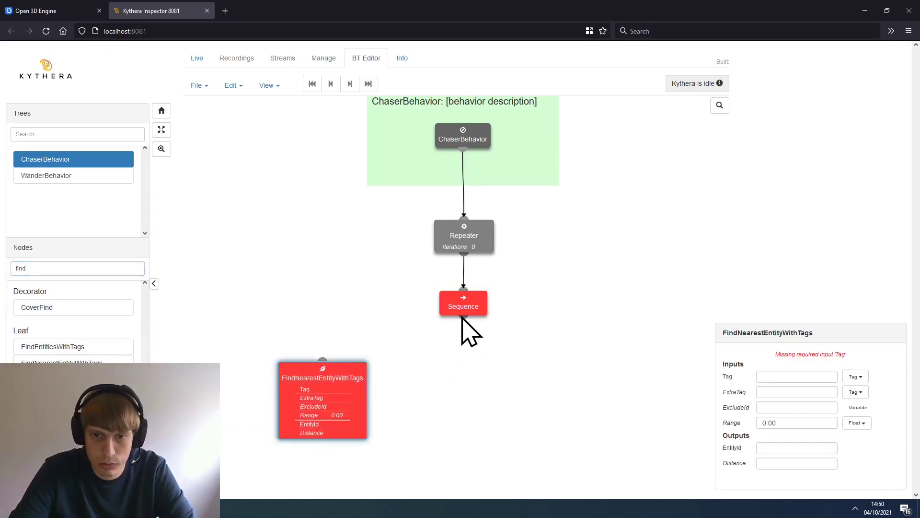
left_click_drag(463, 318, 328, 379)
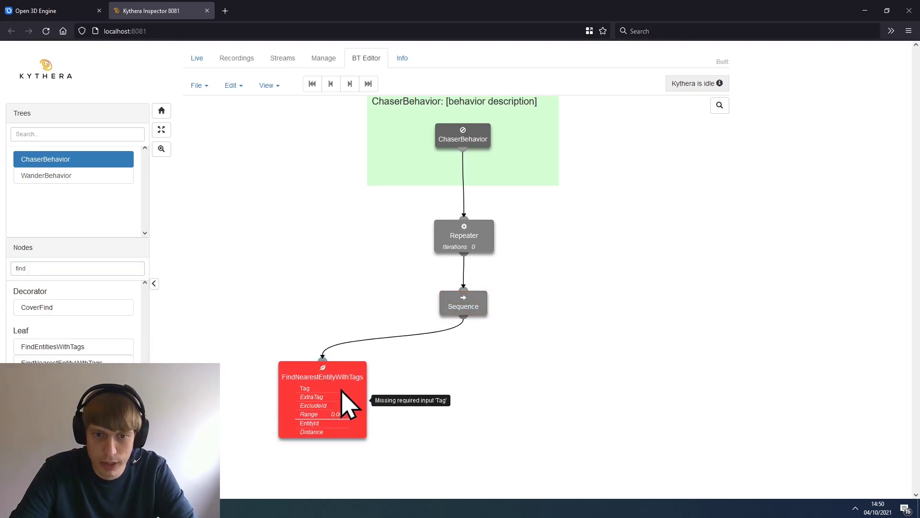
left_click(338, 401)
left_click(791, 376)
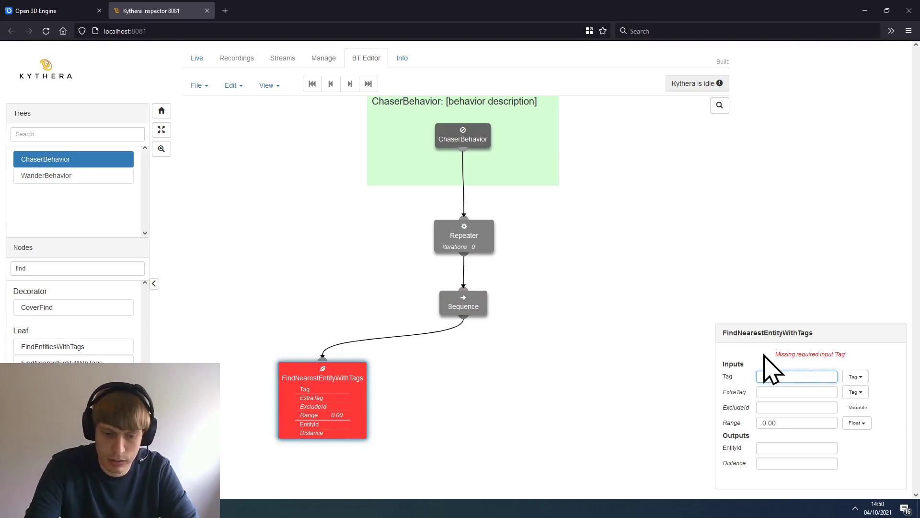
type("Lucy")
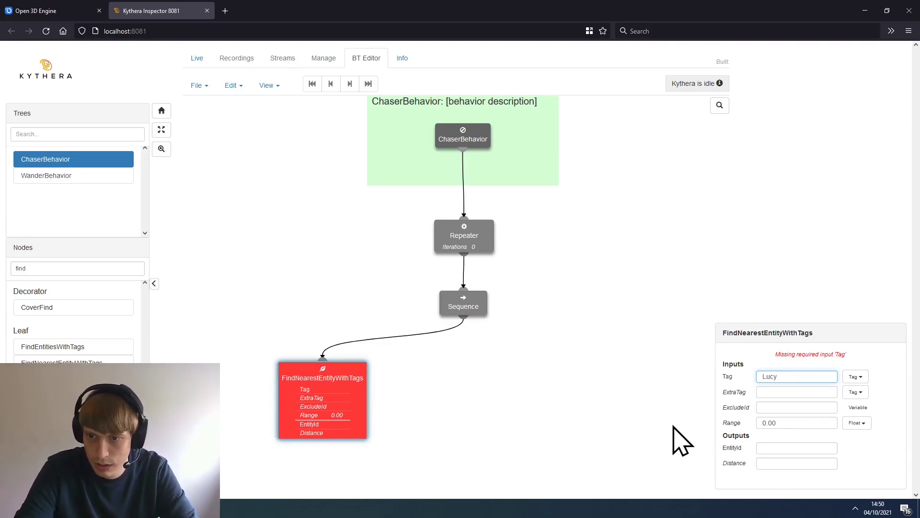
left_click(783, 446)
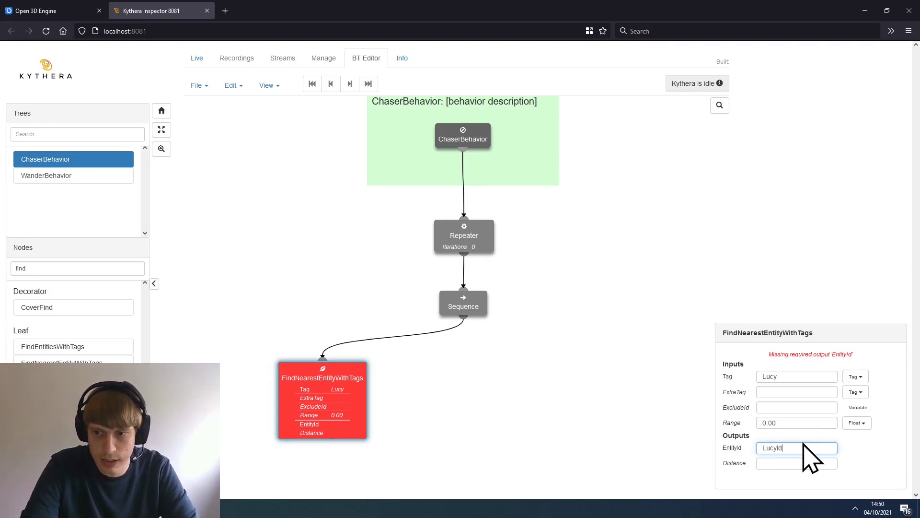
left_click(649, 426)
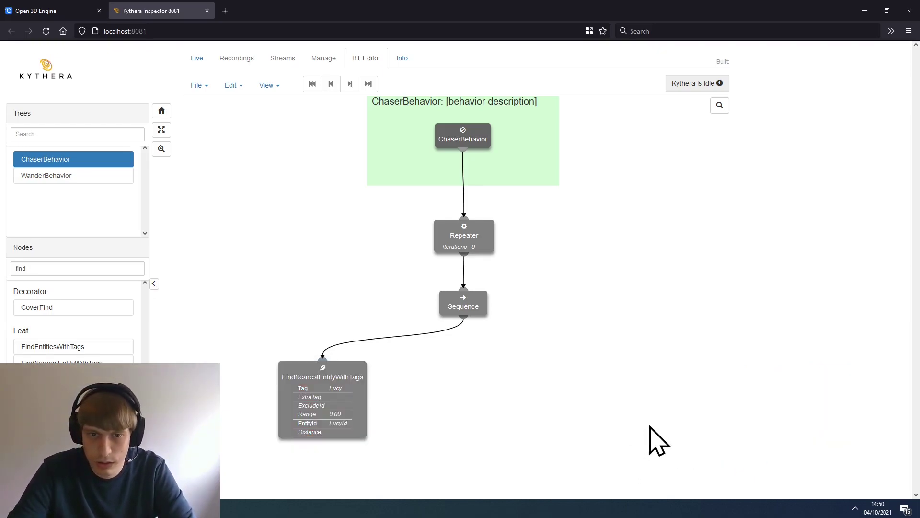
Search for goto and link a Character_Goto node under the Sequence.
double_click(111, 266)
key("BackSpace")
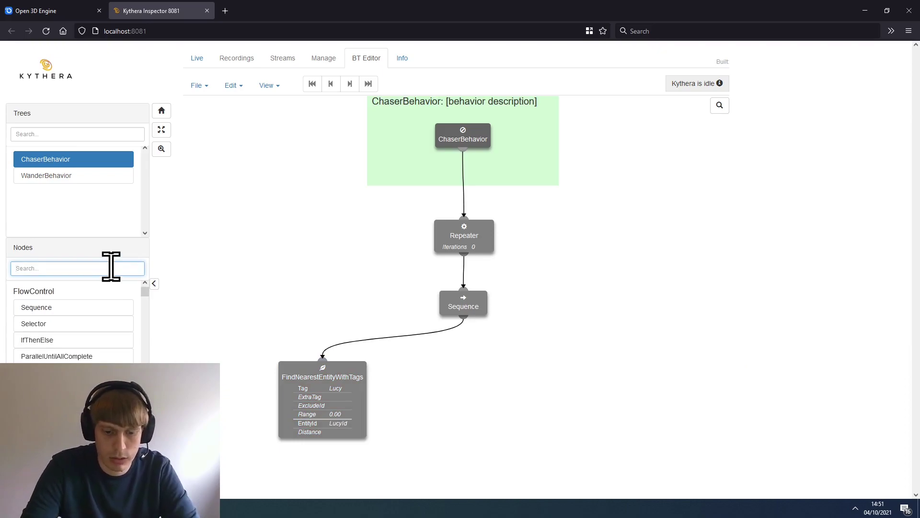
type("goto")
left_click_drag(97, 324, 513, 374)
left_click_drag(464, 317, 511, 369)
Give Character_Goto Destination LucyId and Speed 7, and shift FindNearestEntityWithTags right.
left_click(788, 435)
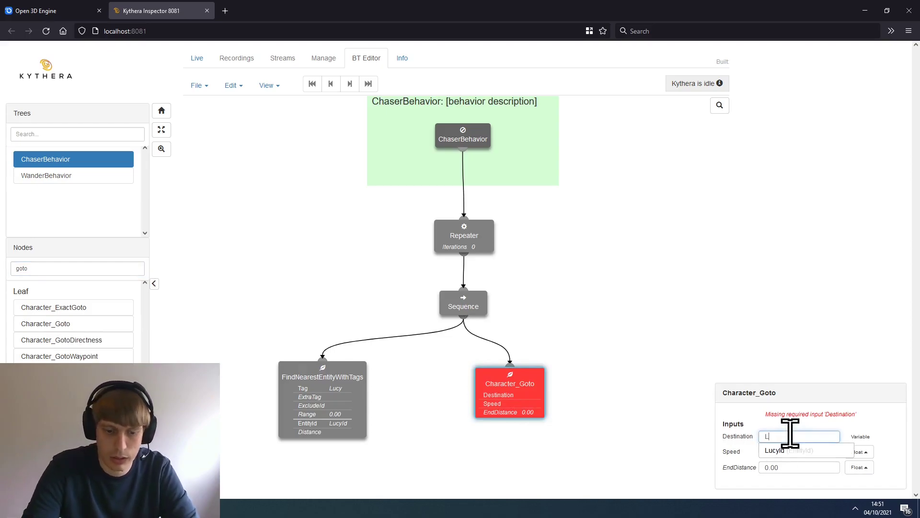
type("LucyId")
key("Tab")
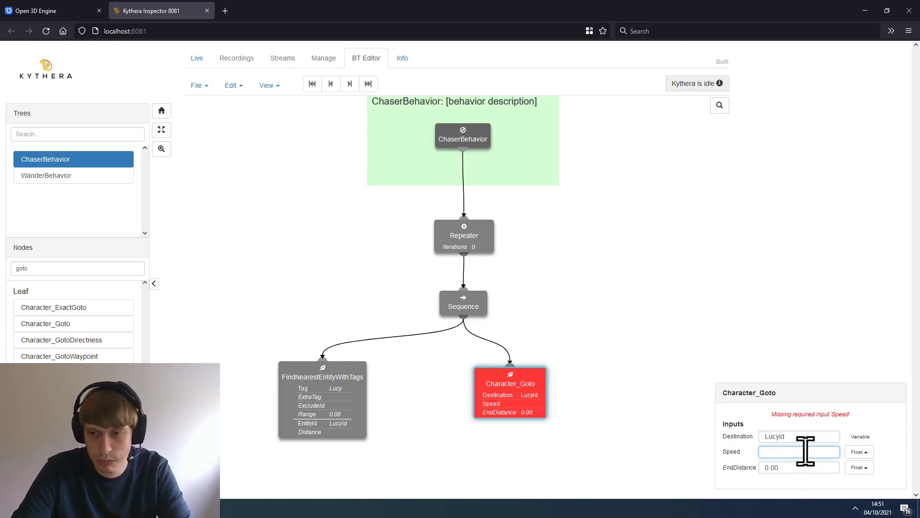
type("7")
left_click(760, 355)
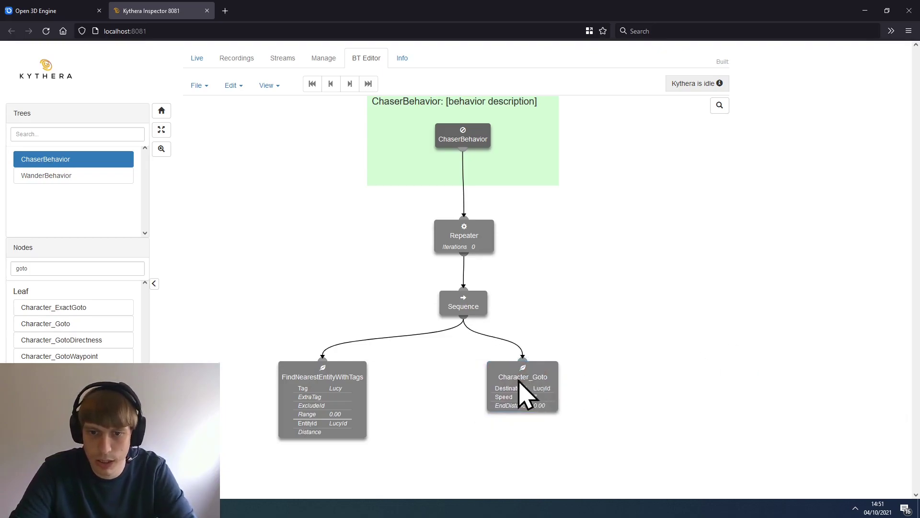
left_click_drag(359, 375, 421, 375)
left_click(330, 331)
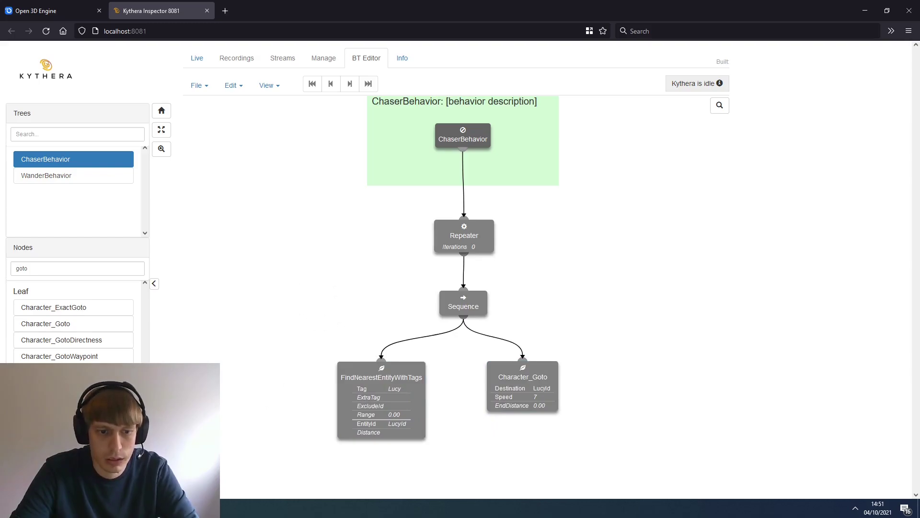
key("alt+Tab")
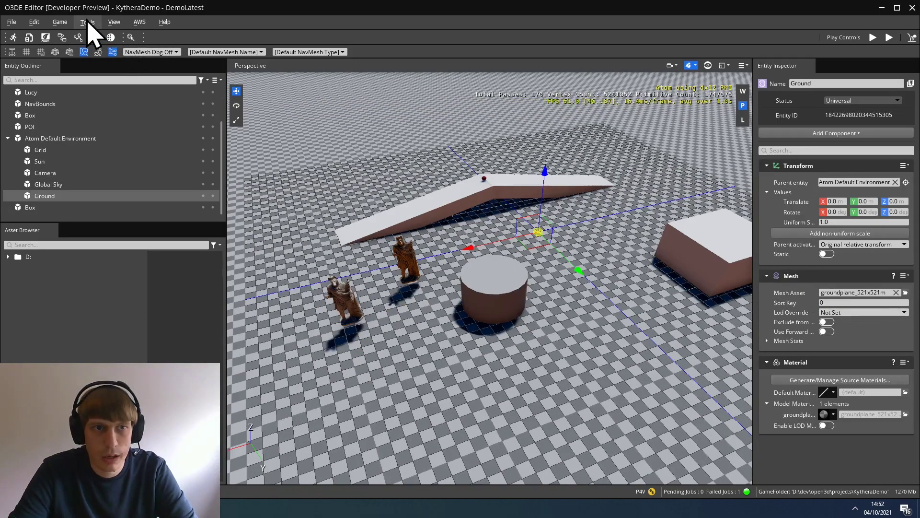
left_click(88, 23)
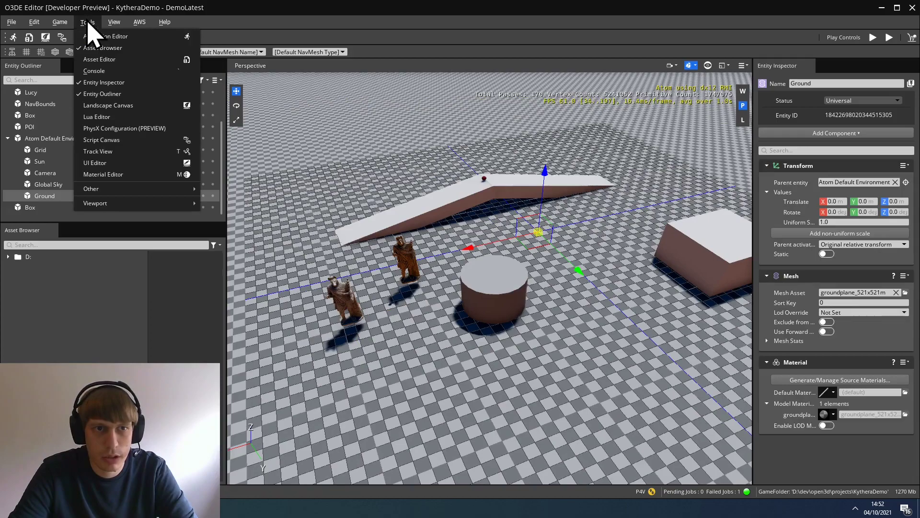
left_click(117, 71)
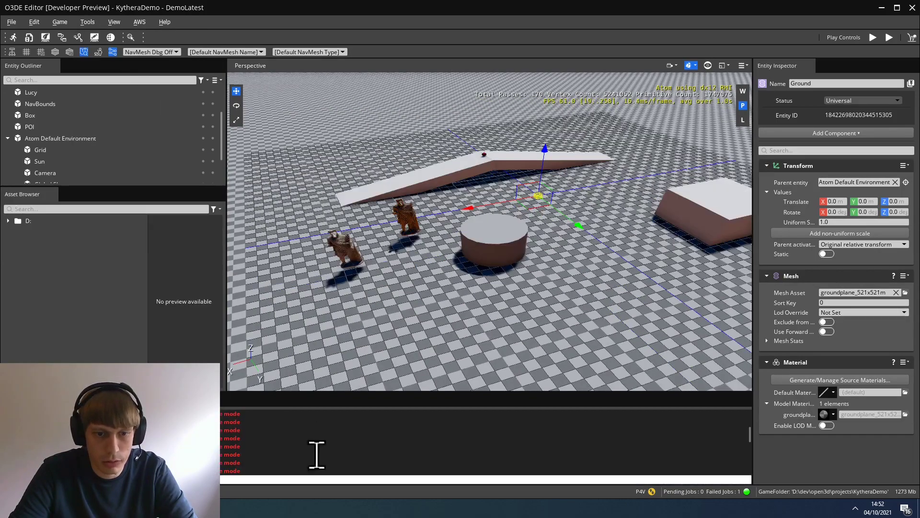
left_click(288, 473)
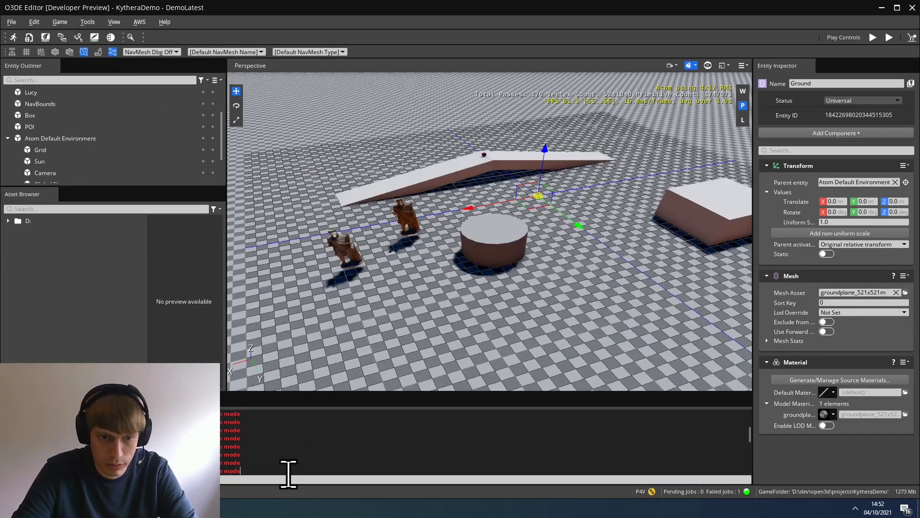
left_click(292, 477)
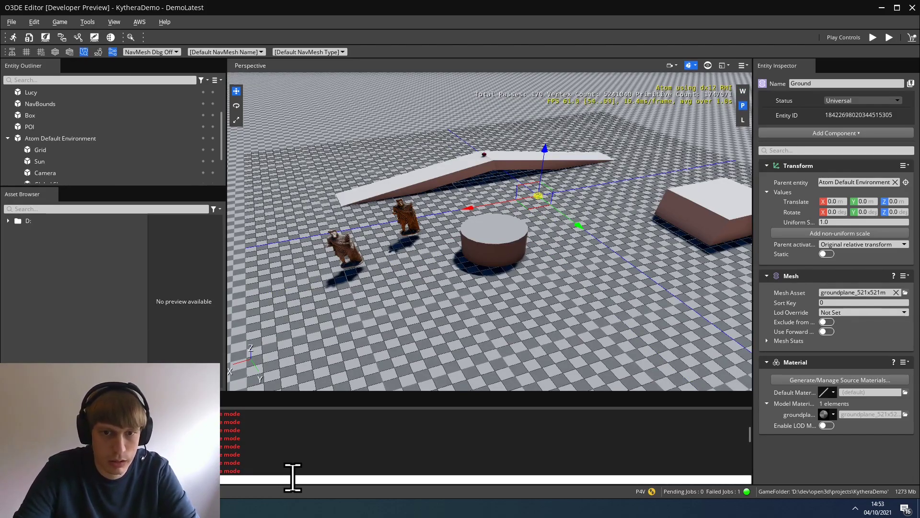
right_click_drag(548, 273, 698, 366)
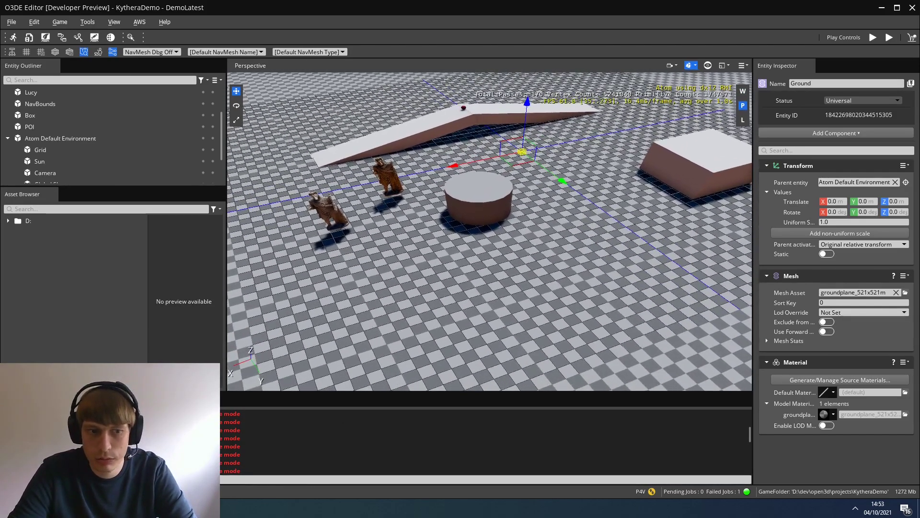
key("grave")
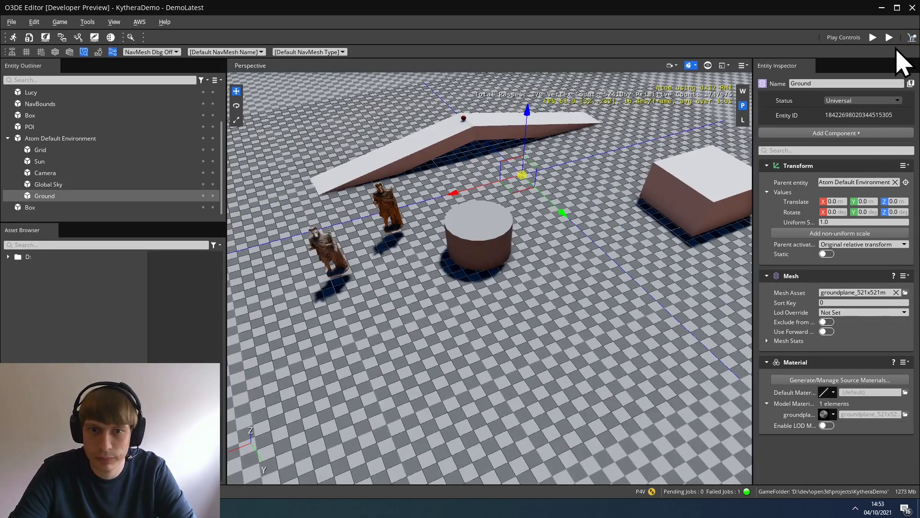
Simulate the level, turning the camera as Chaser follows Lucy, then stop the simulation.
left_click(912, 39)
right_click_drag(391, 304, 600, 282)
scroll(613, 312, "down", 10)
scroll(610, 281, "up", 3)
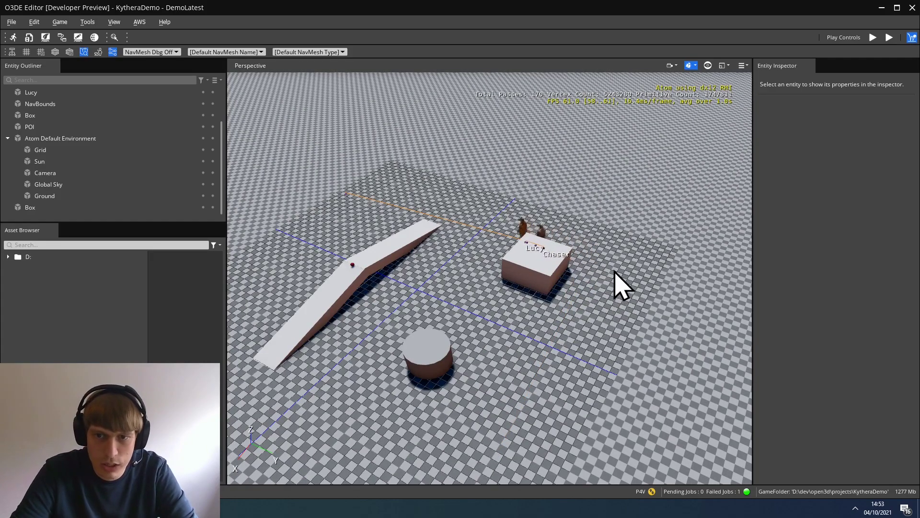
right_click_drag(614, 269, 594, 261)
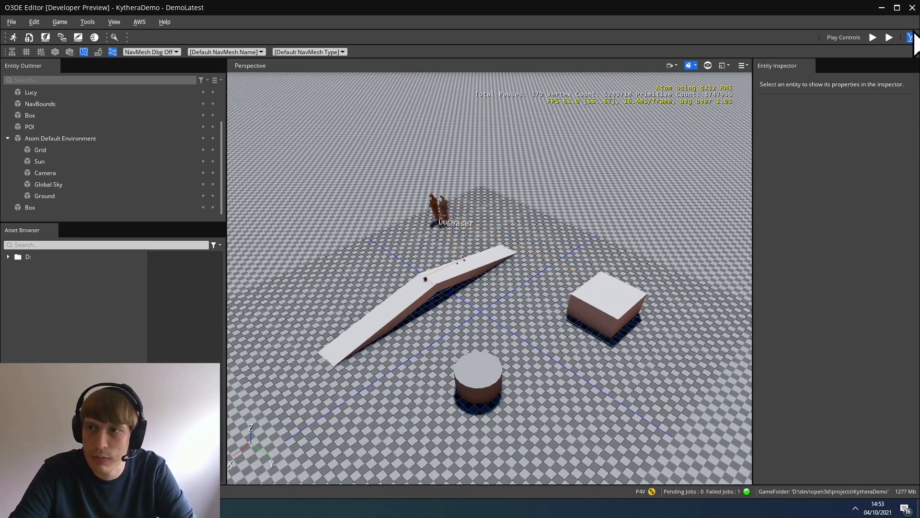
key("ctrl+p")
Move the two existing leaf nodes down and left to make room.
key("alt+Tab")
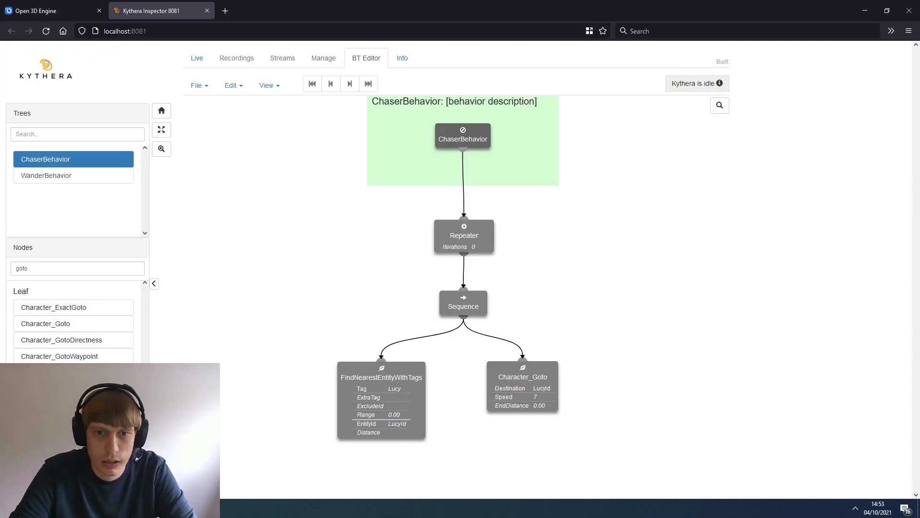
left_click_drag(398, 247, 307, 249)
left_click_drag(540, 401, 290, 368, "shift")
left_click_drag(450, 346, 398, 358)
left_click(522, 293)
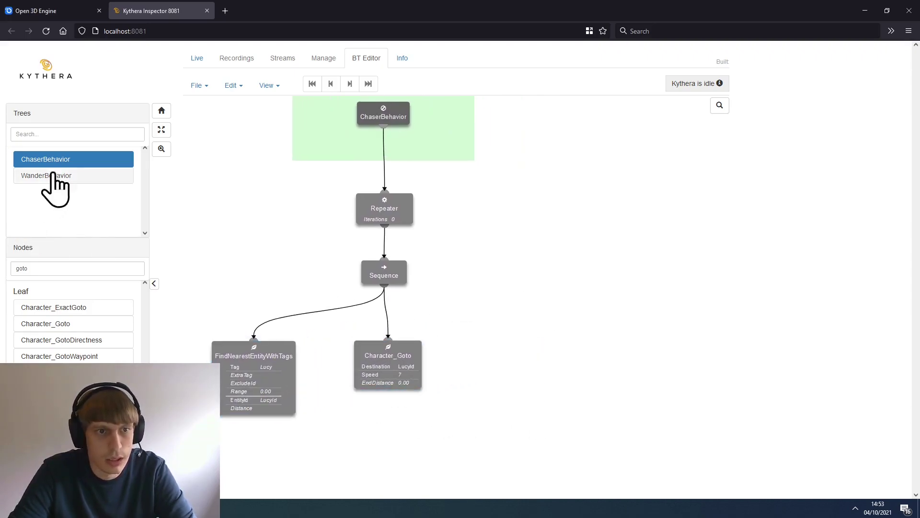
Link a Character_RandomPointInRange node under the Sequence with Range 50 and Point output MyPoint.
double_click(47, 264)
key("BackSpace")
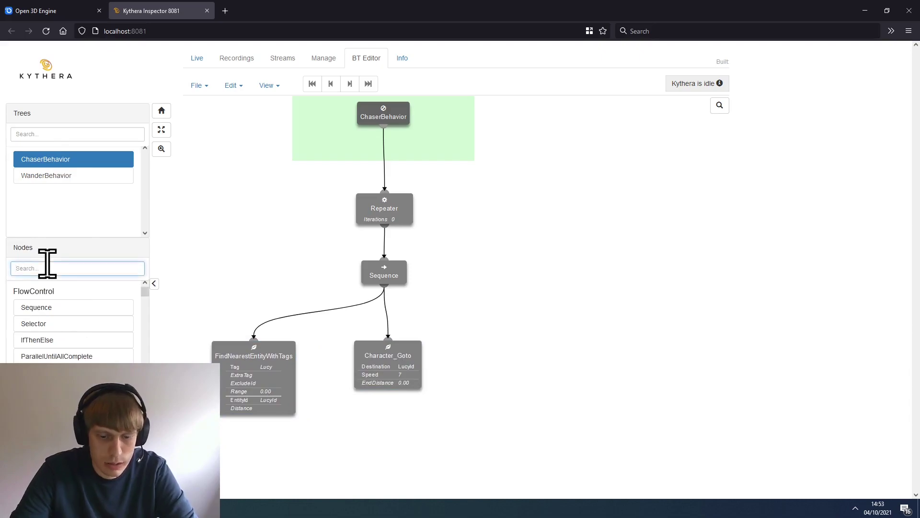
type("random")
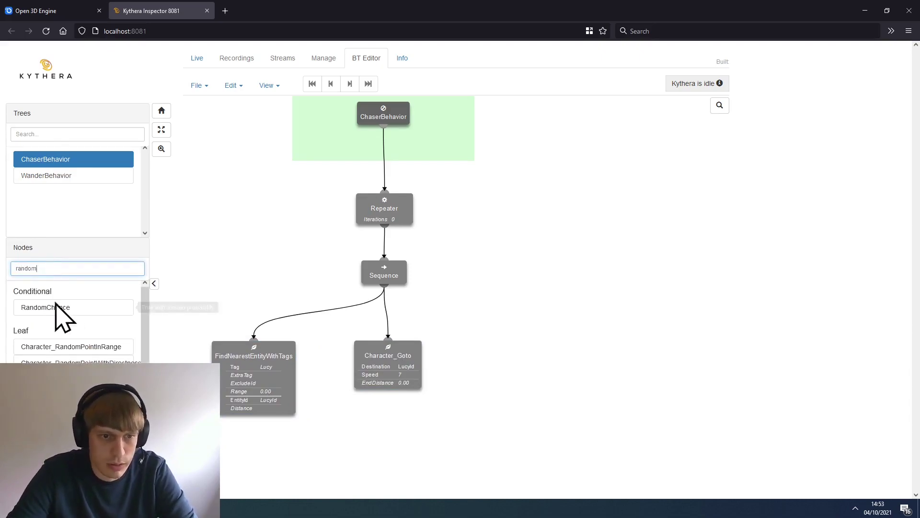
left_click_drag(91, 350, 519, 359)
left_click_drag(420, 314, 518, 353)
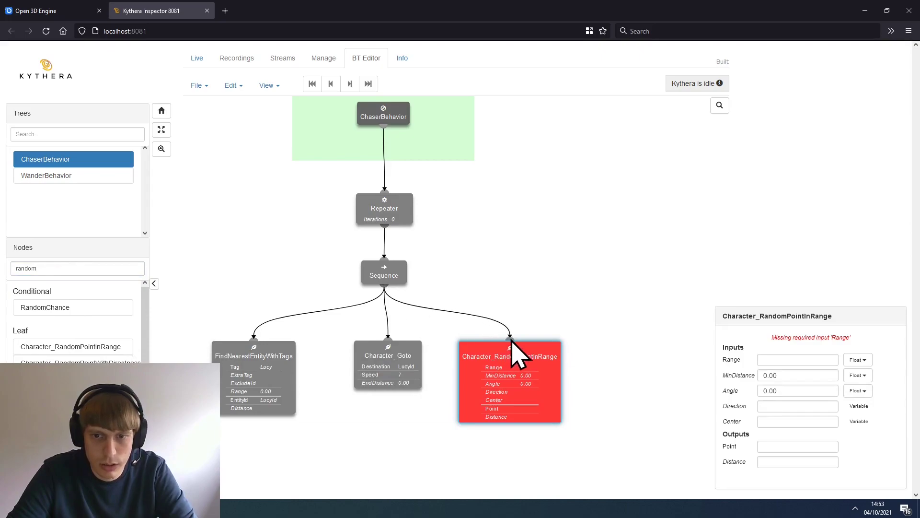
left_click(815, 358)
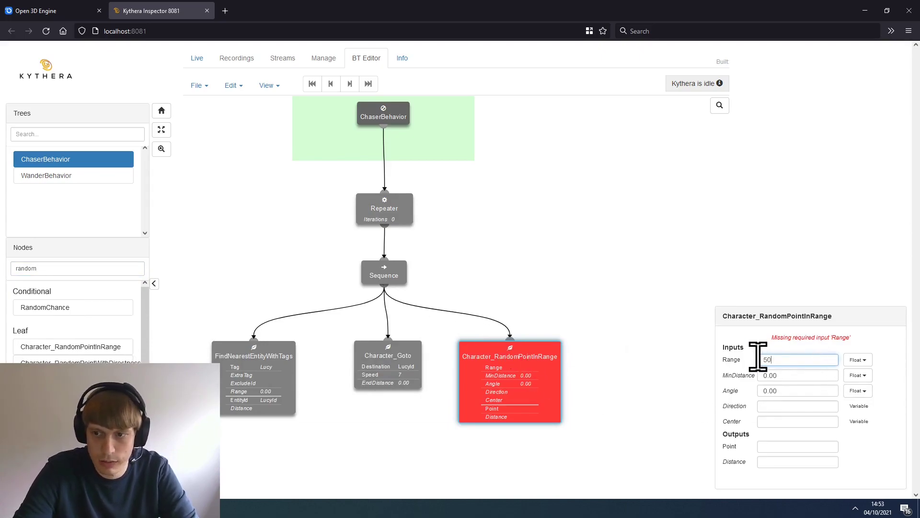
type("50")
left_click(767, 444)
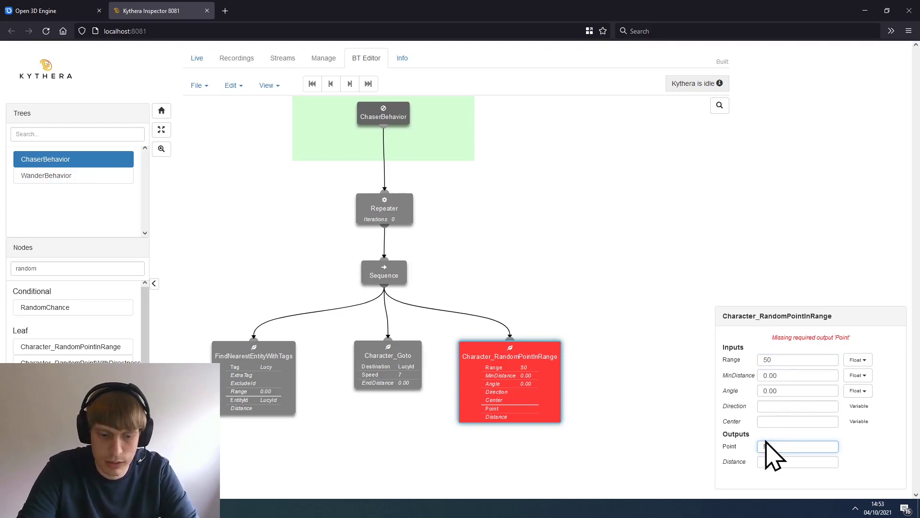
type("MyPoint")
key("Tab")
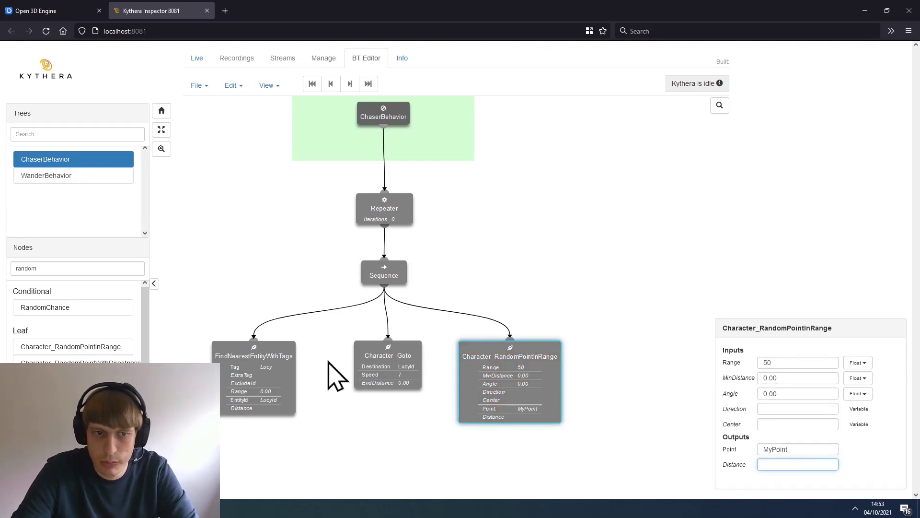
Add a Character_Goto to MyPoint at speed 5 and link it under the Sequence.
left_click(66, 268)
key("ctrl+a")
key("BackSpace")
type("go")
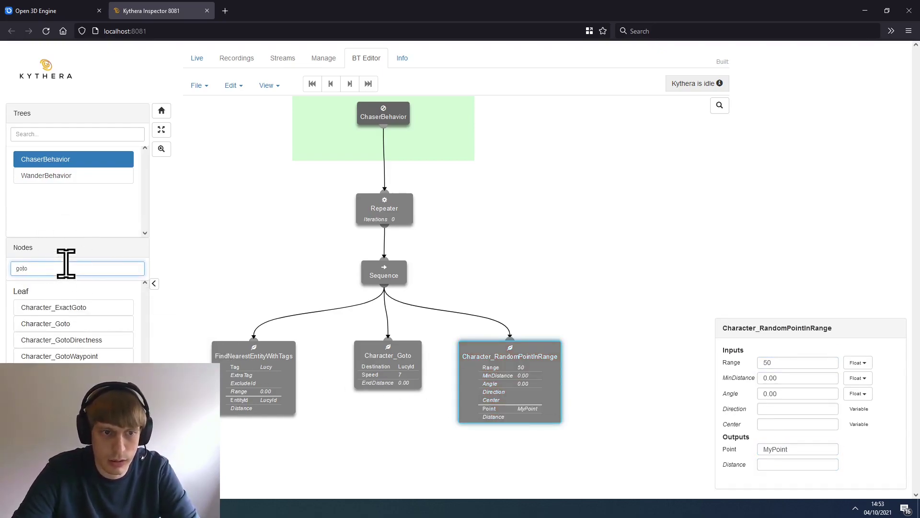
left_click_drag(64, 326, 632, 359)
left_click(776, 436)
type("My")
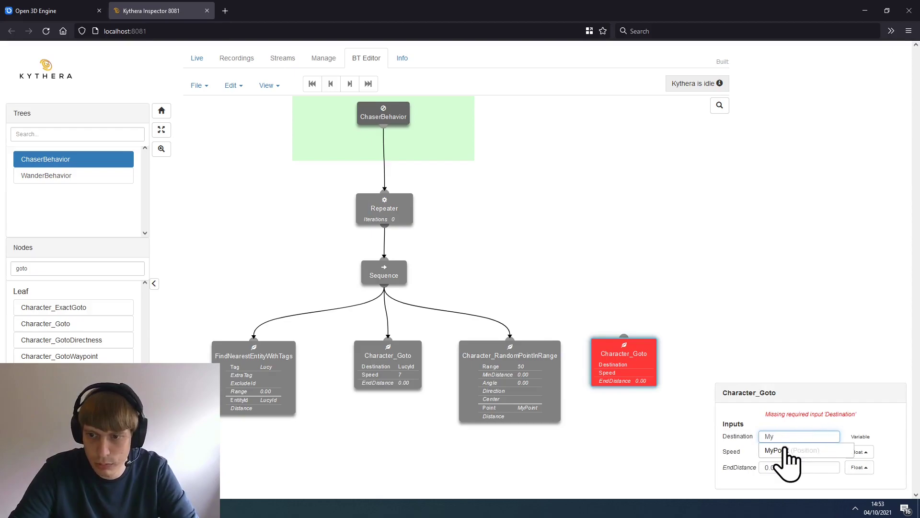
left_click(783, 453)
left_click(792, 453)
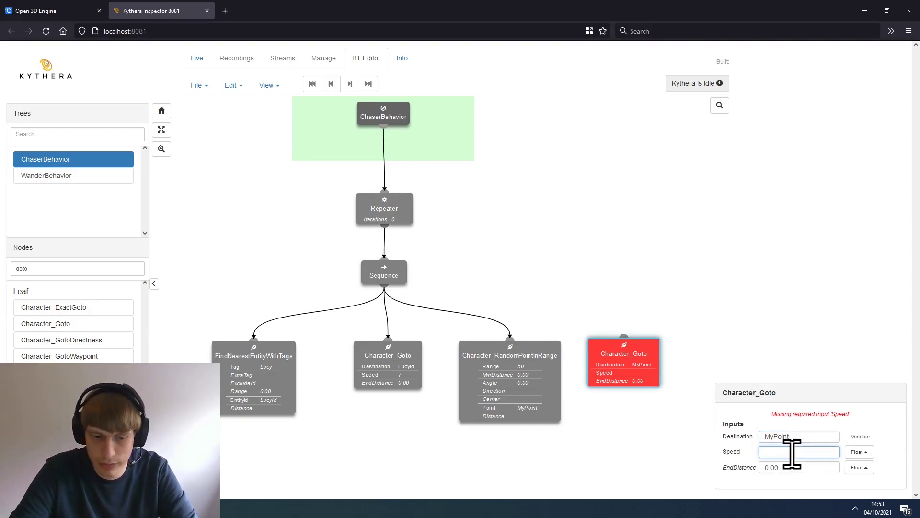
type("5")
left_click(797, 323)
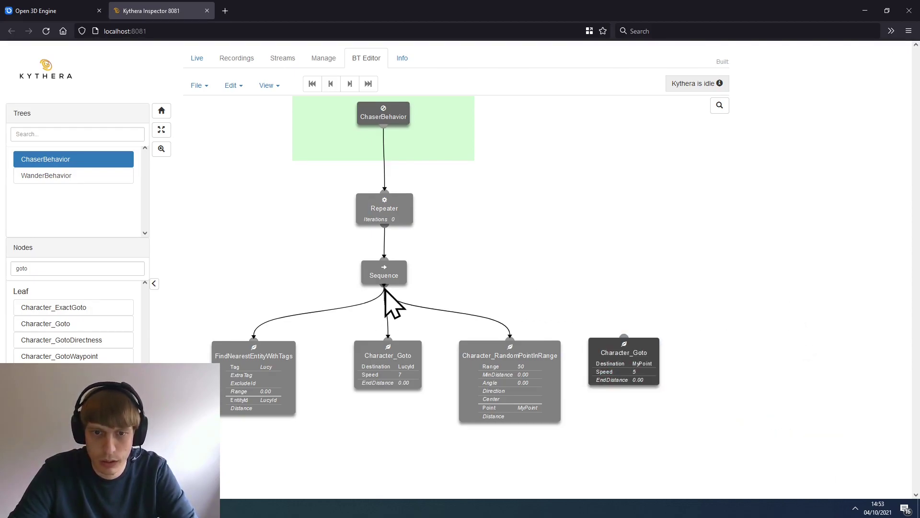
left_click_drag(385, 287, 628, 352)
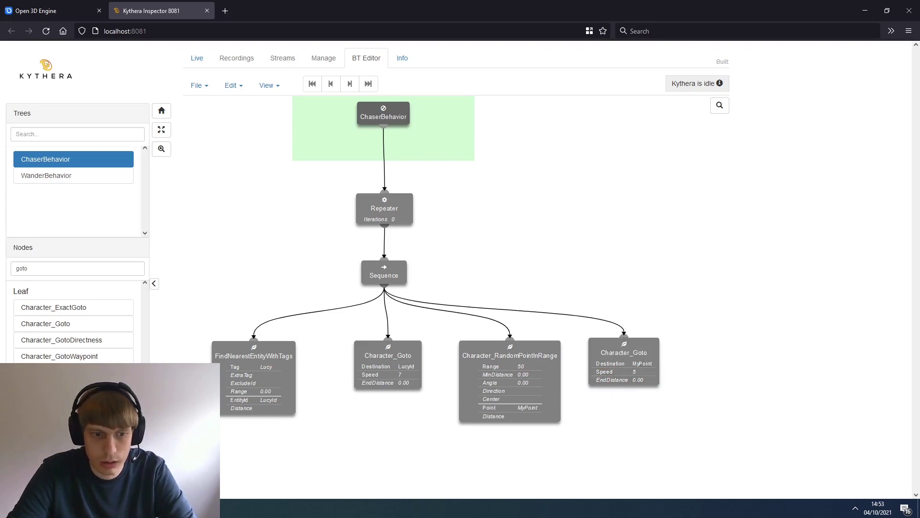
key("alt+Tab")
Simulate the level and fly the camera with WASD to watch Lucy and Chaser by the ramp.
left_click(912, 38)
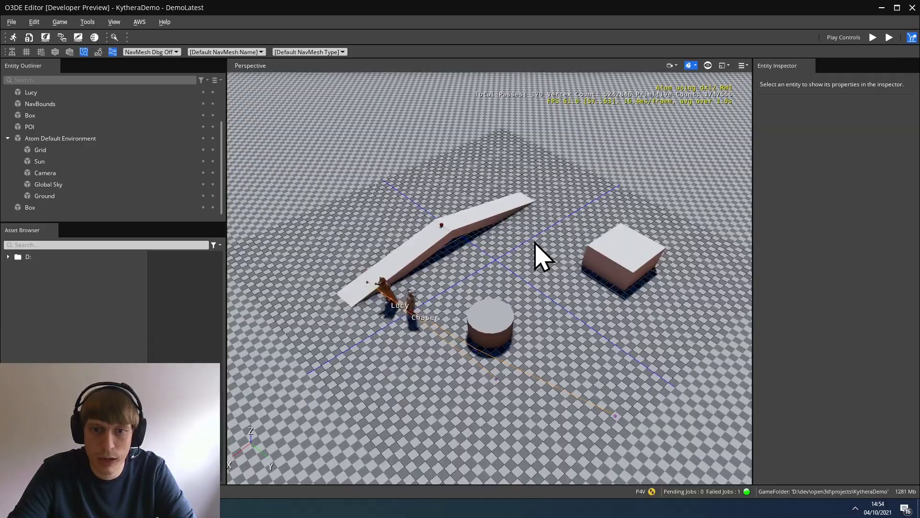
key("d")
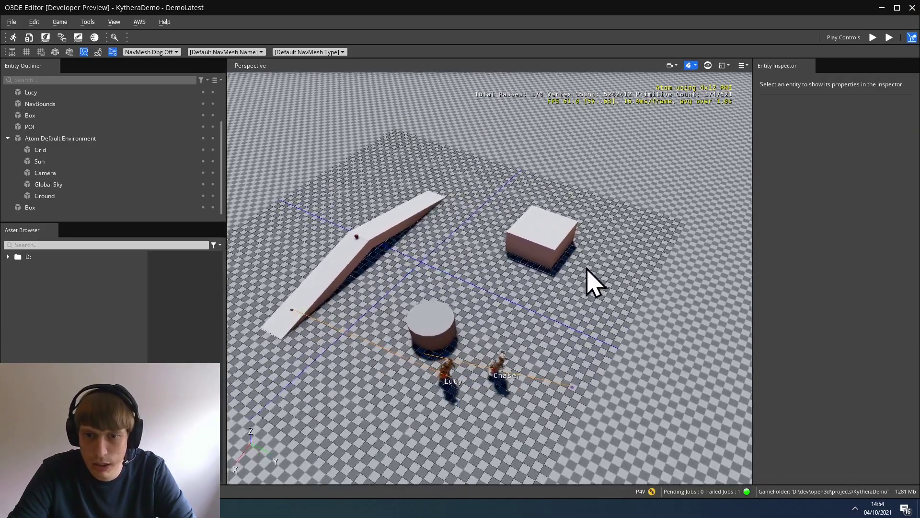
key("w")
key("d")
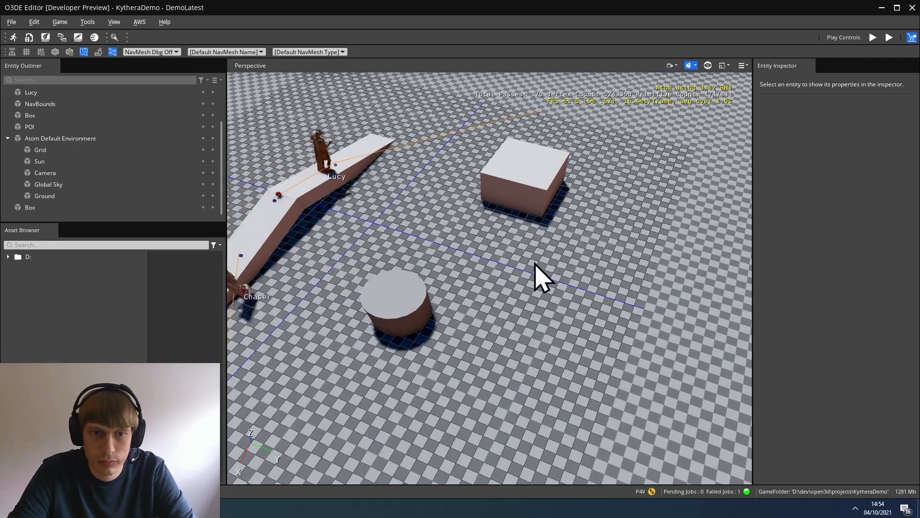
right_click_drag(534, 274, 501, 242)
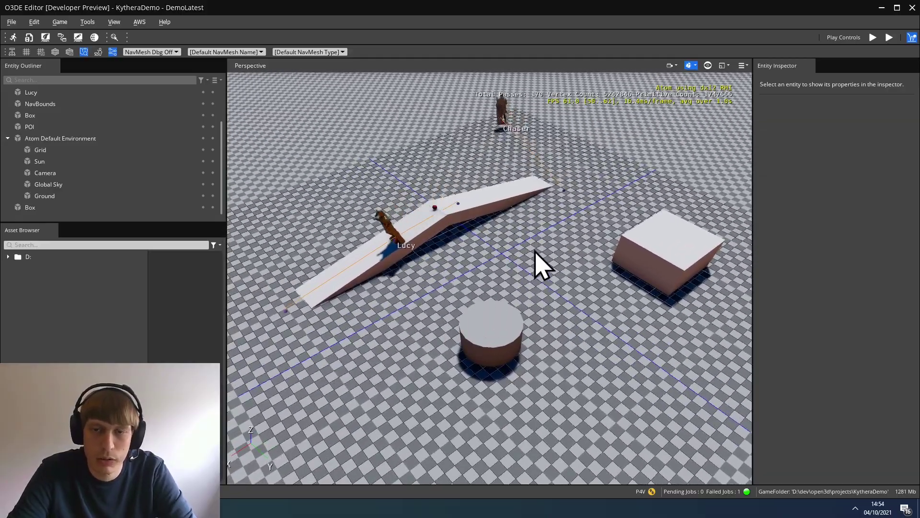
right_click_drag(639, 286, 671, 268)
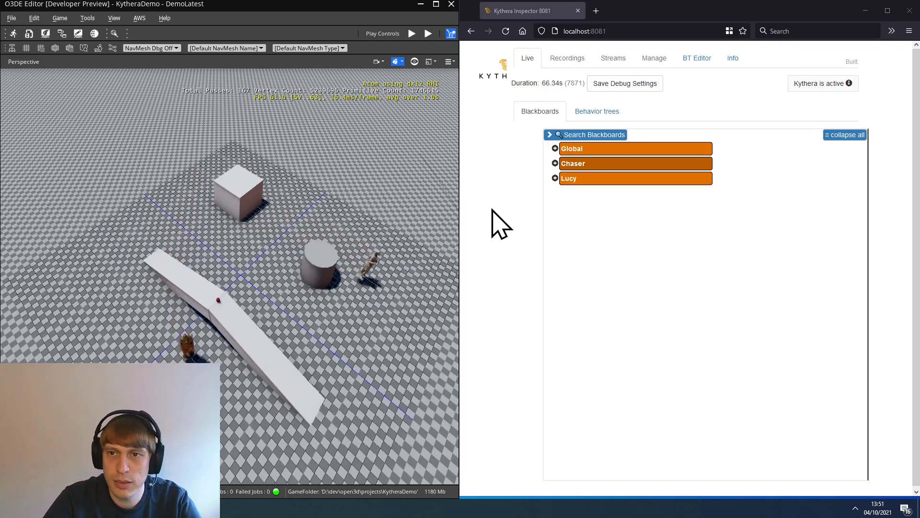
Expand Global > ConsoleVariables in the Live tab down to DrawMaster and DrawNavMesh.
left_click(555, 149)
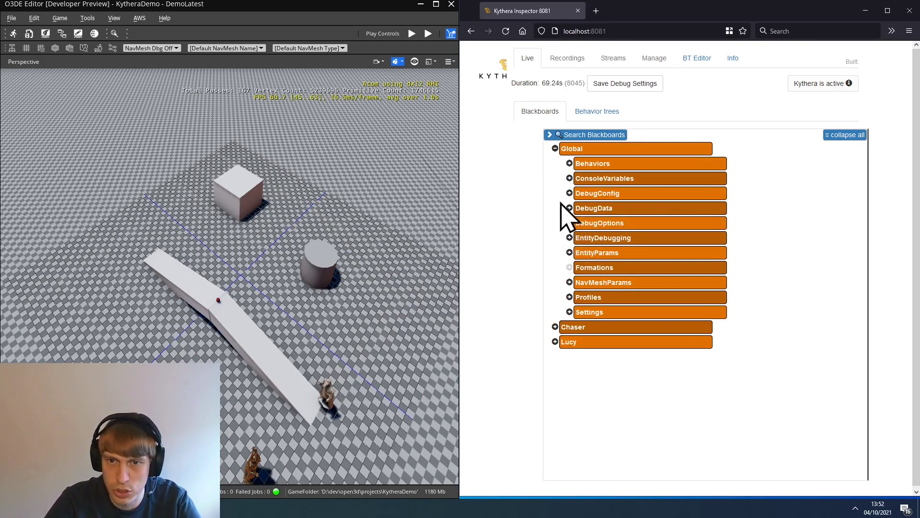
left_click(570, 179)
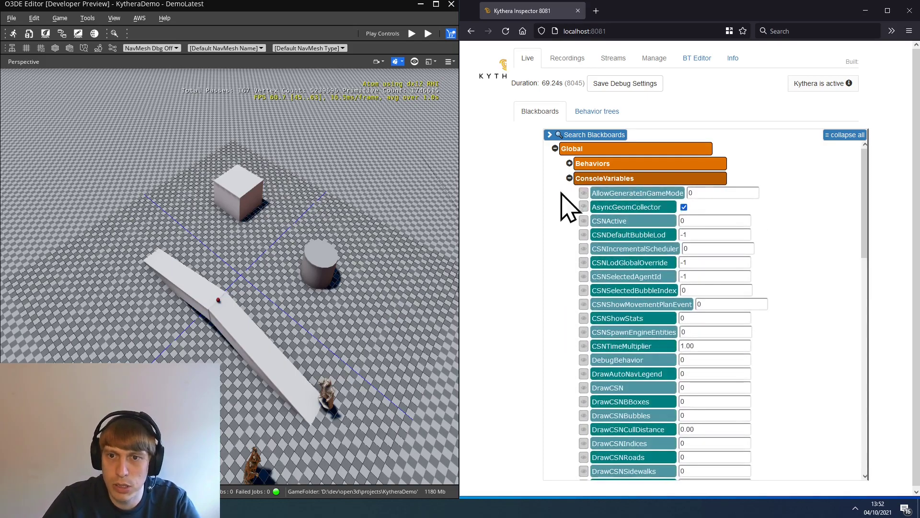
scroll(630, 343, "down", 3)
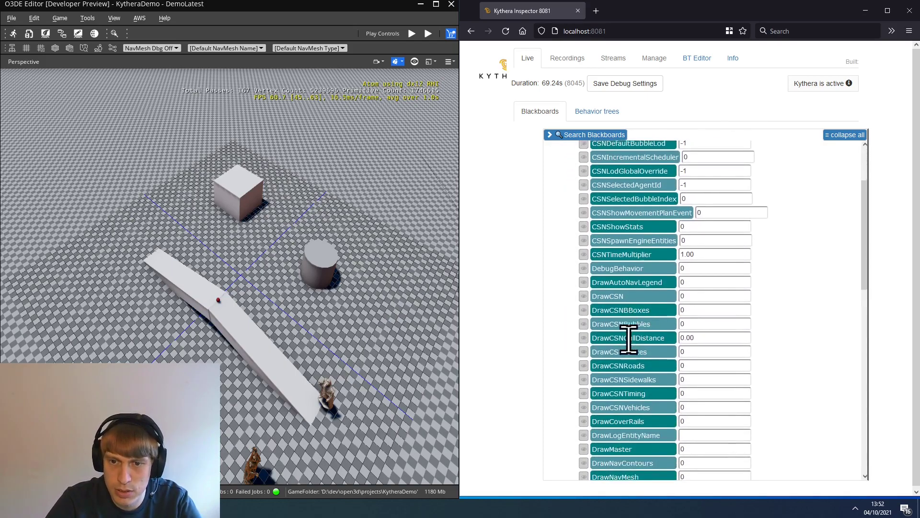
scroll(637, 323, "down", 3)
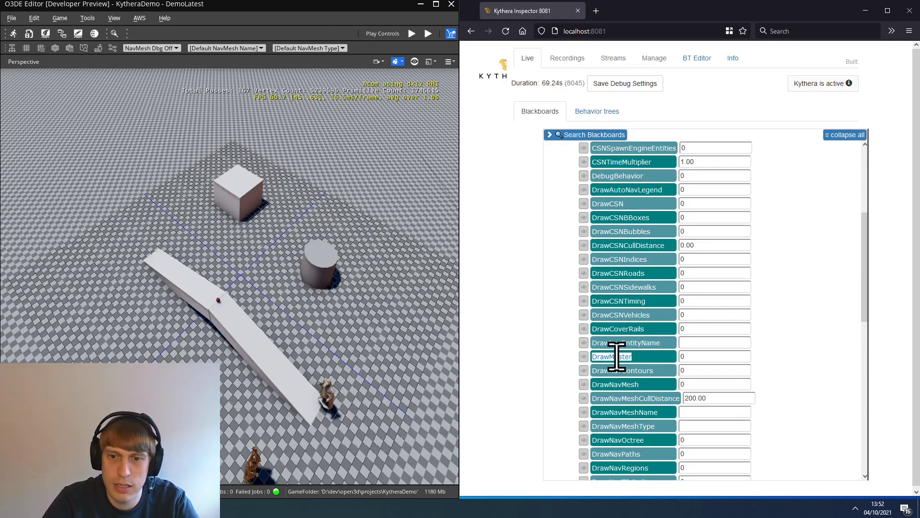
scroll(627, 352, "down", 2)
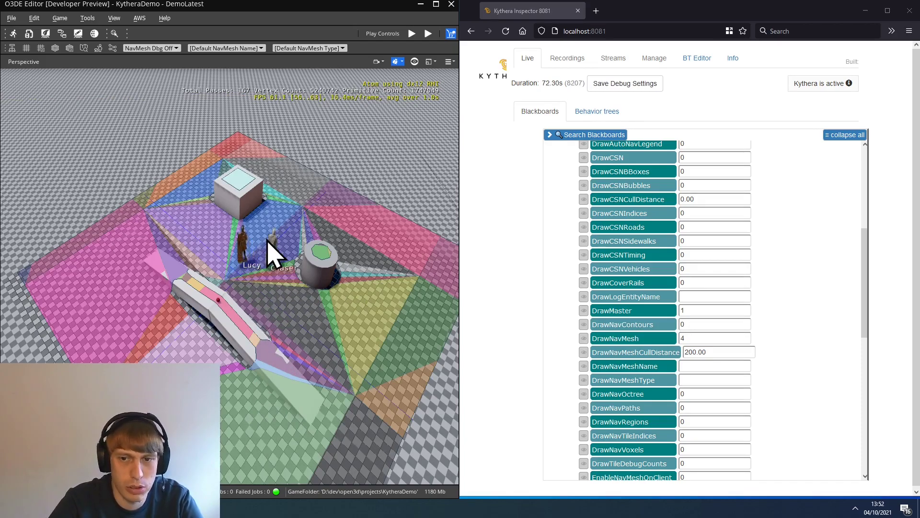
Switch O3DE's NavMesh Dbg display to Basic to show the tan navmesh overlay.
left_click(167, 48)
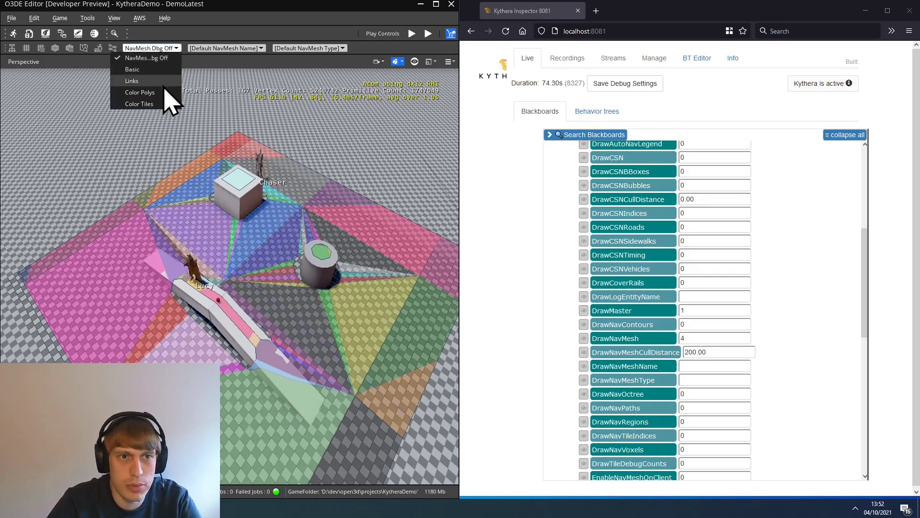
left_click(149, 70)
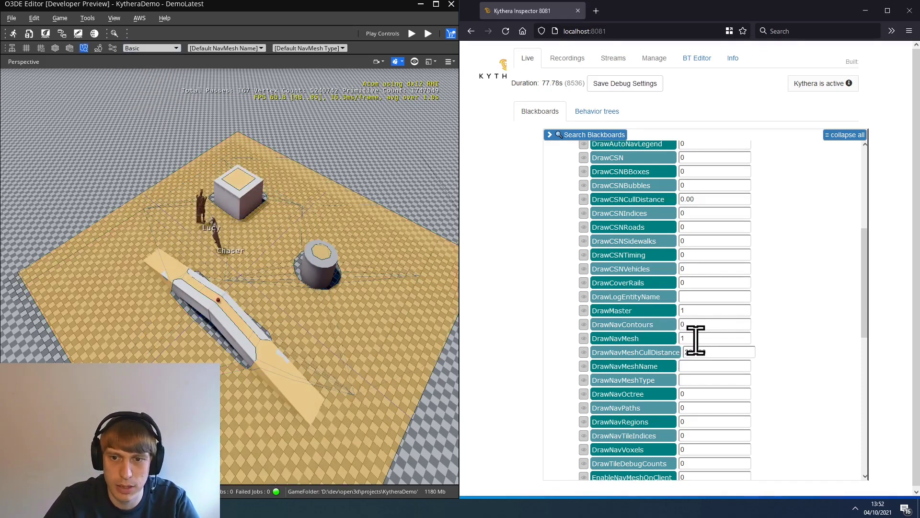
scroll(700, 336, "down", 3)
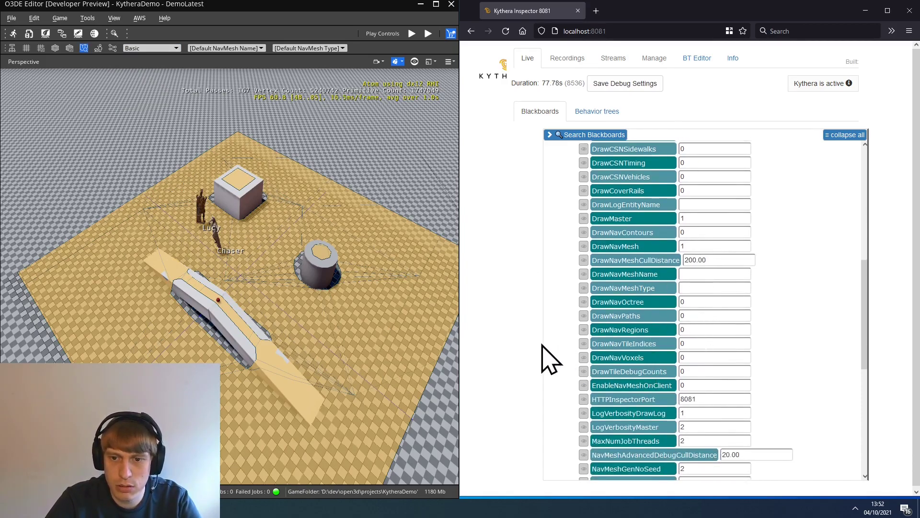
scroll(627, 350, "down", 6)
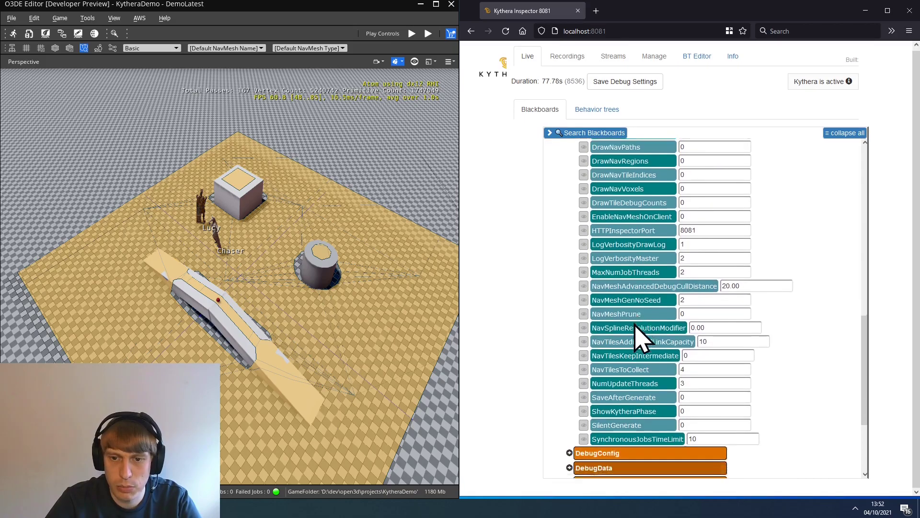
scroll(618, 307, "up", 15)
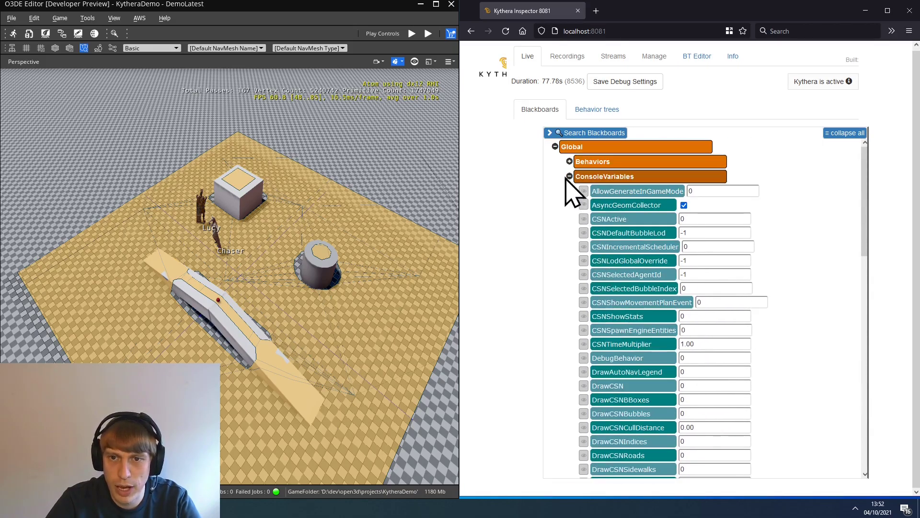
Collapse ConsoleVariables and expand Global > DebugOptions to reach the ReqSpeed option.
left_click(570, 176)
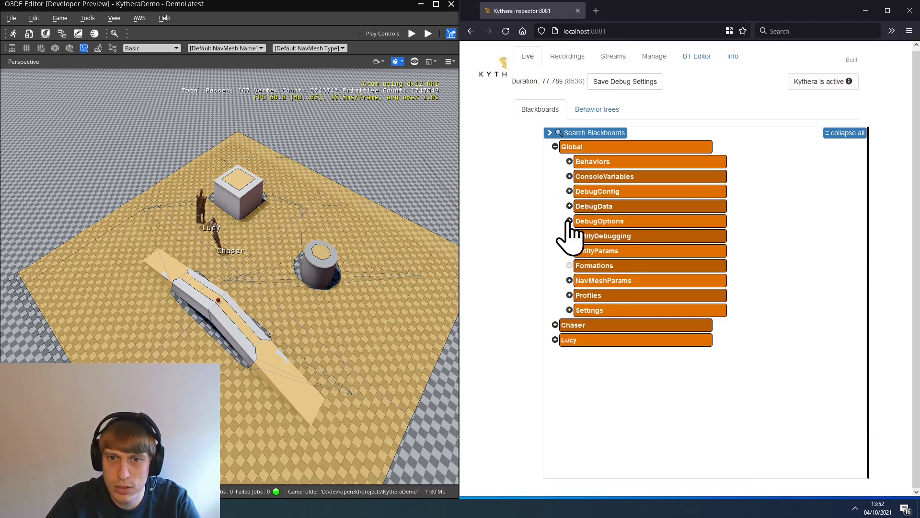
left_click(570, 220)
scroll(622, 272, "down", 6)
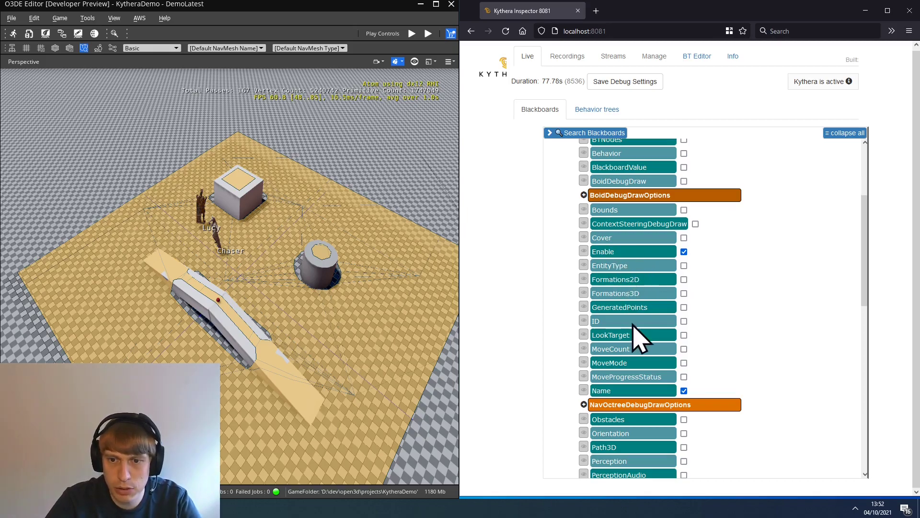
scroll(642, 335, "down", 4)
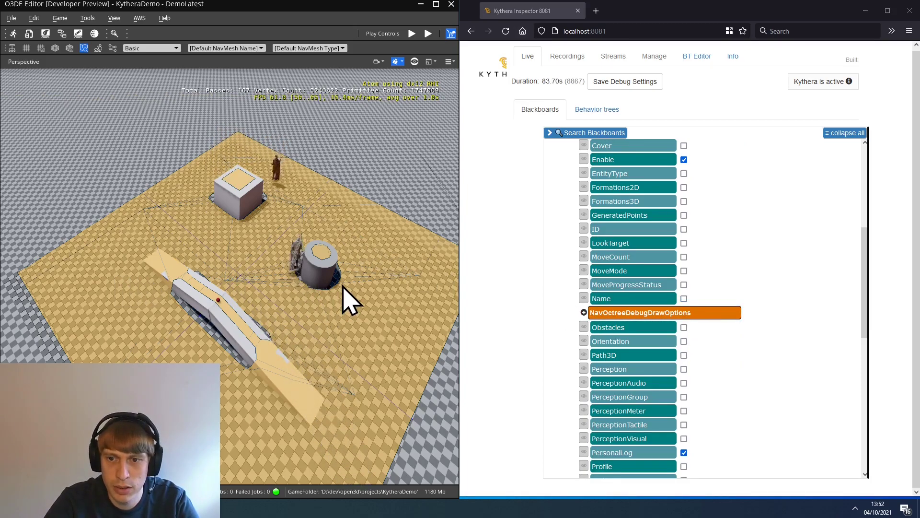
scroll(727, 324, "down", 6)
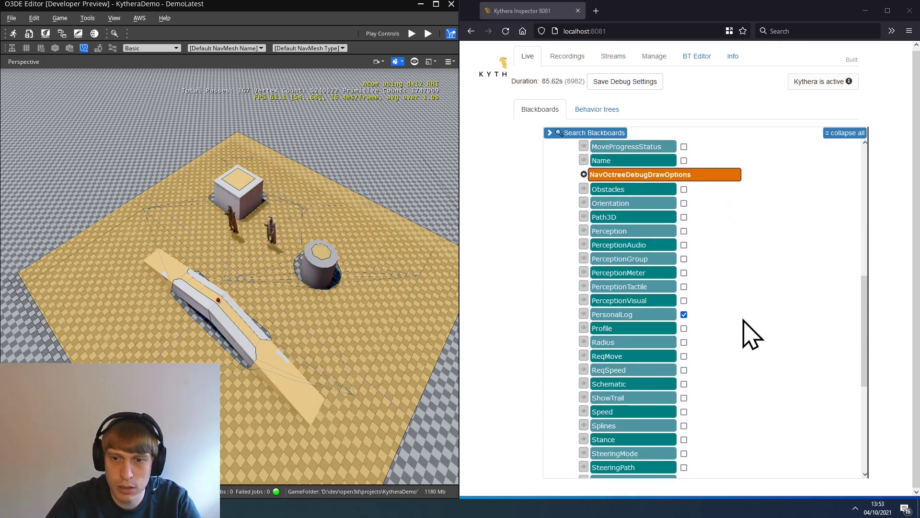
scroll(744, 326, "down", 2)
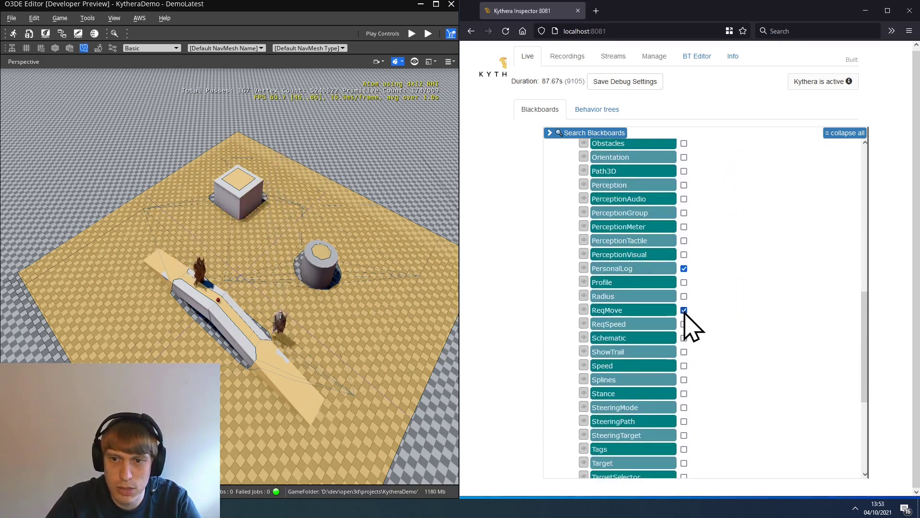
Turn the navmesh debug overlay off and angle the camera to read the ReqSpeed labels.
right_click_drag(360, 343, 357, 302)
left_click(163, 48)
left_click(165, 70)
scroll(738, 338, "down", 1)
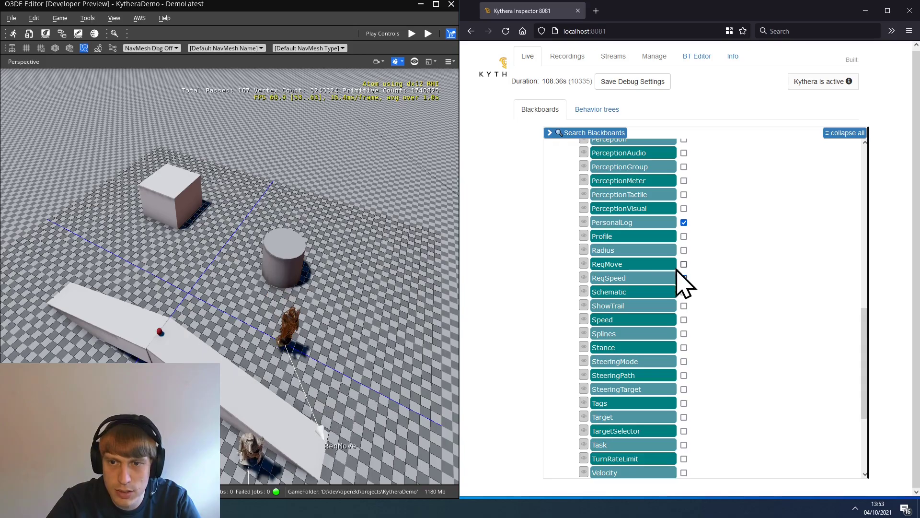
mouse_move(343, 303)
right_mouse_down()
mouse_move(365, 346)
mouse_move(351, 291)
right_mouse_up()
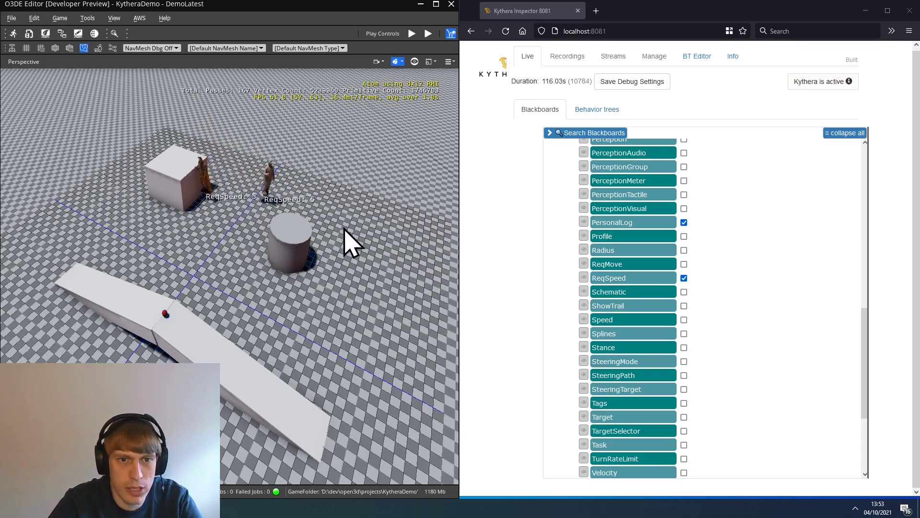
right_click_drag(350, 240, 336, 220)
Show the characters' path splines and orbit the camera to follow them walking.
left_click(114, 49)
right_click_drag(379, 278, 318, 292)
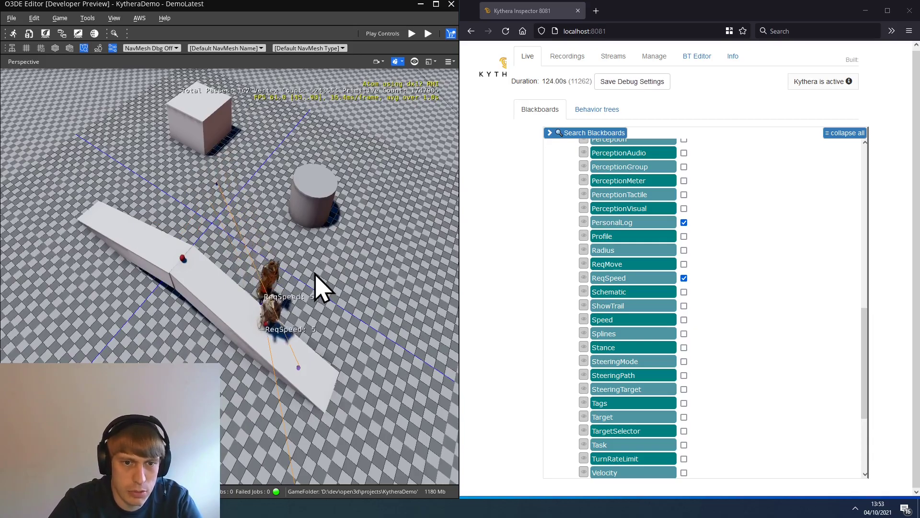
mouse_move(360, 304)
right_mouse_down()
mouse_move(397, 364)
mouse_move(419, 361)
mouse_move(365, 288)
right_mouse_up()
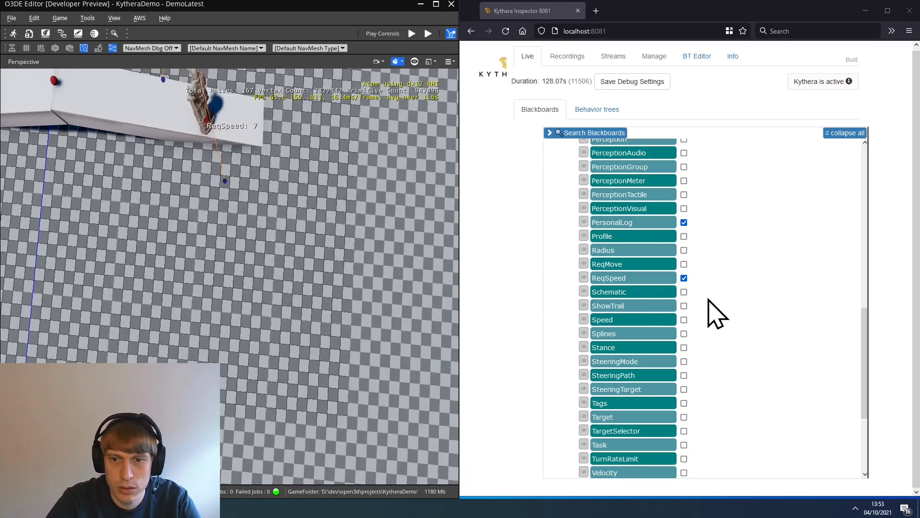
scroll(662, 313, "down", 3)
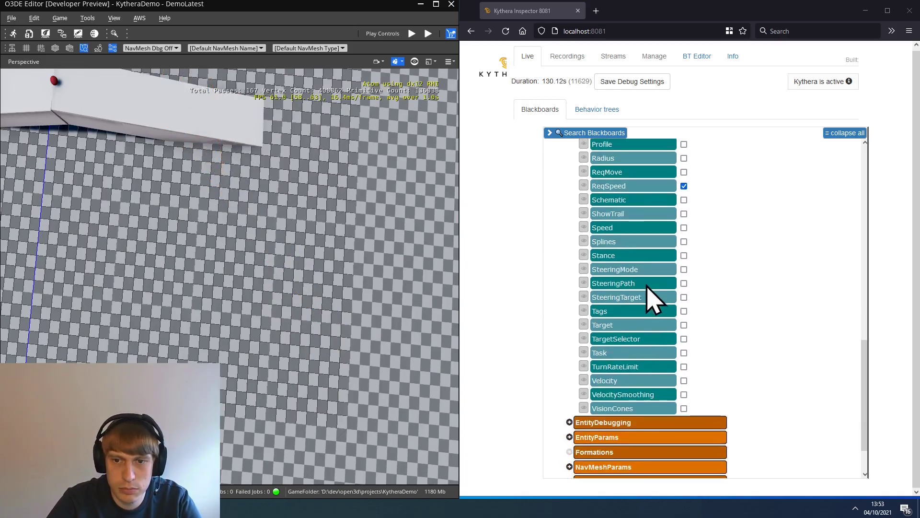
right_click_drag(374, 302, 298, 243)
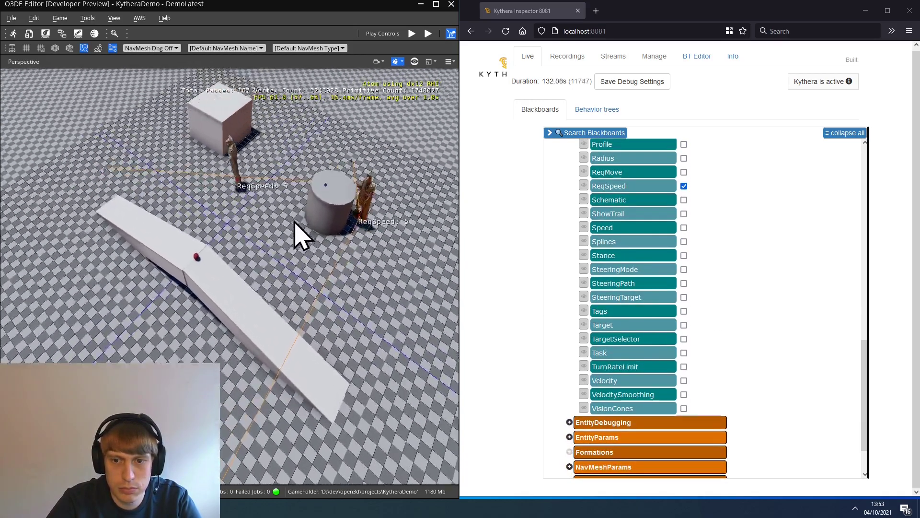
Turn off the ReqSpeed debug label in Kythera Inspector.
scroll(588, 233, "up", 1)
scroll(588, 233, "up", 10)
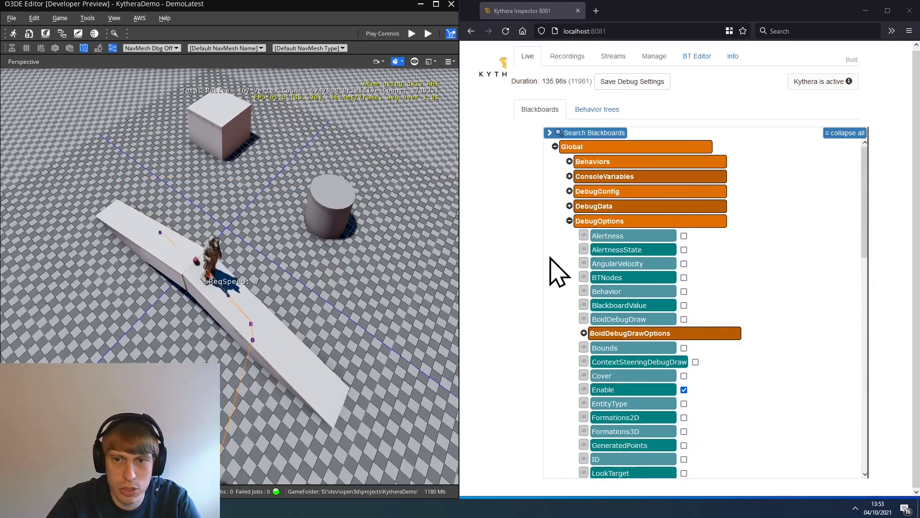
scroll(633, 299, "down", 8)
scroll(710, 403, "down", 2)
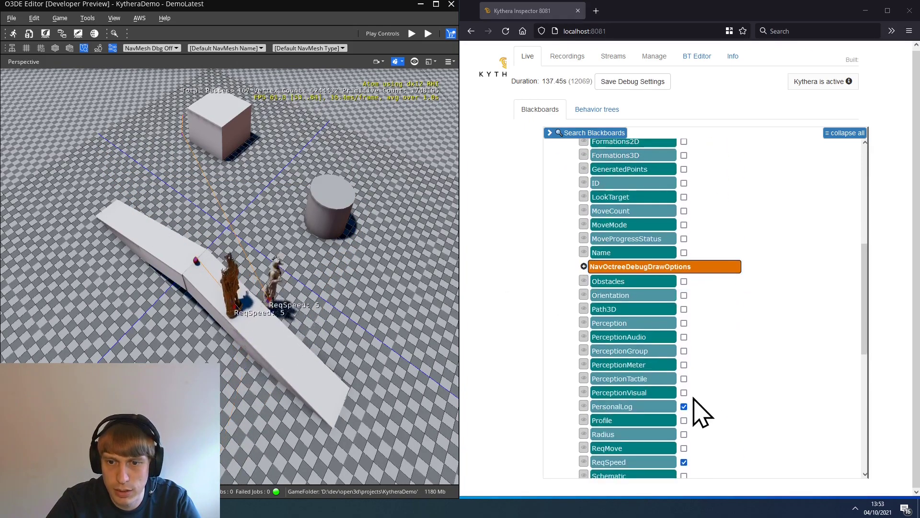
scroll(695, 424, "down", 1)
left_click(684, 421)
scroll(567, 273, "up", 11)
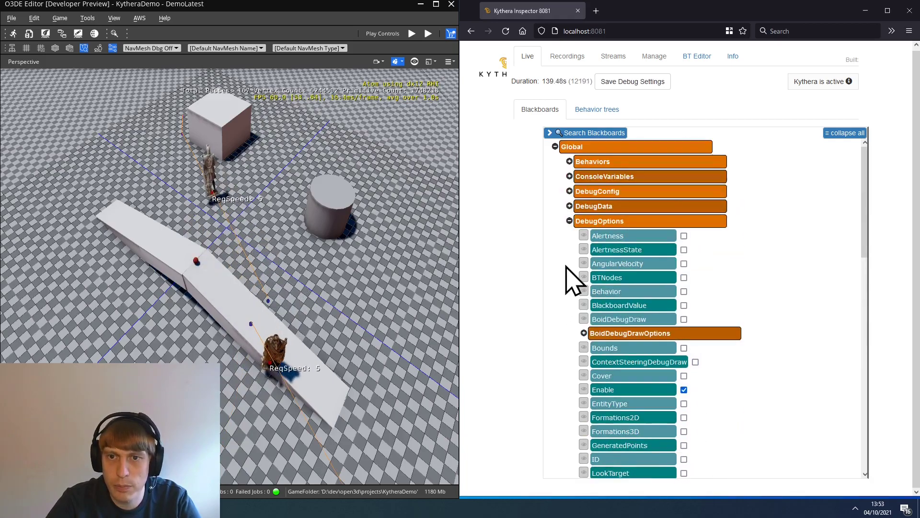
Inspect the Name entry under Lucy's Debugging > DebugDraw while viewing the labelled characters.
left_click(555, 148)
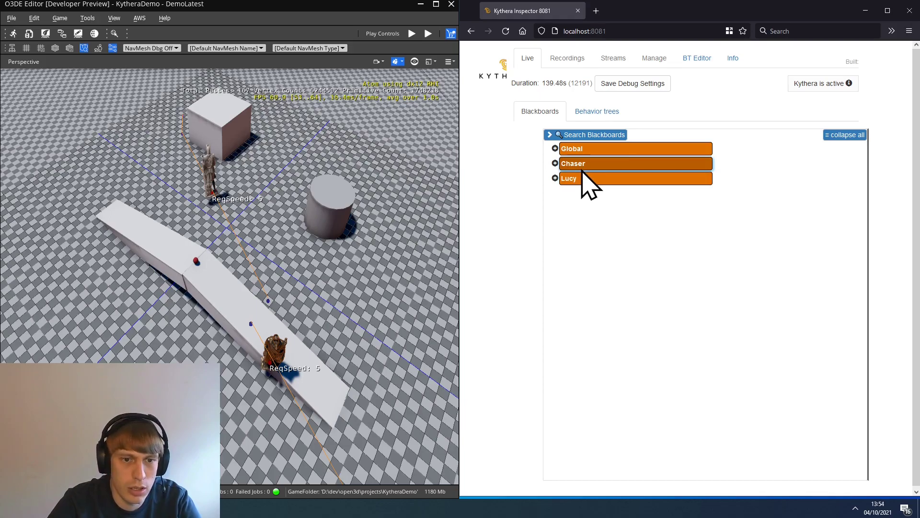
left_click(555, 179)
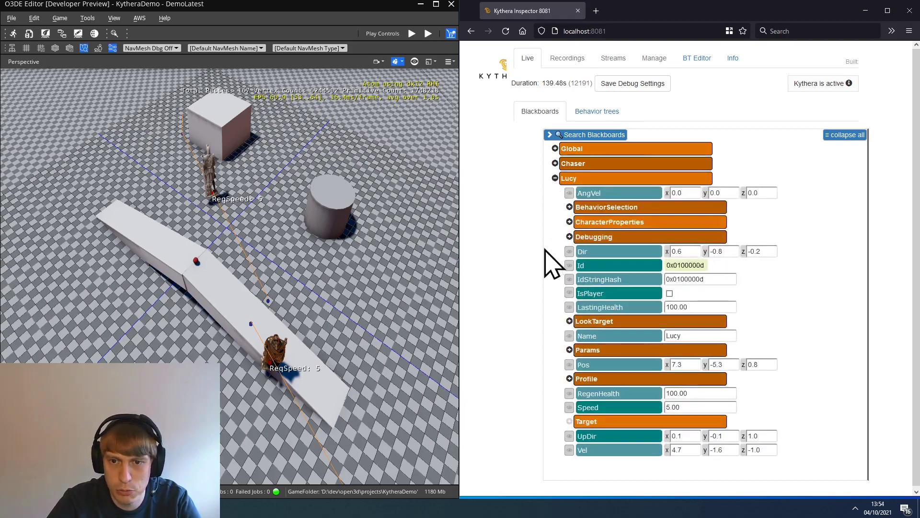
left_click(569, 235)
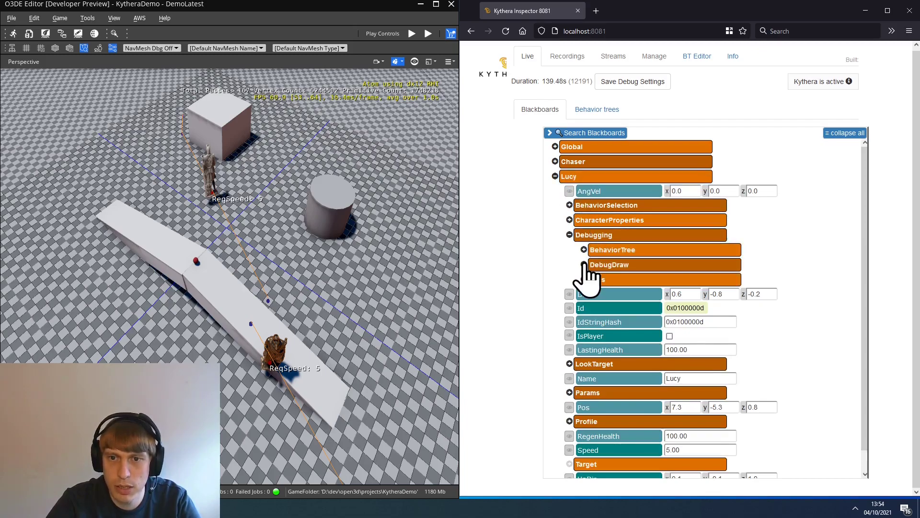
left_click(584, 265)
scroll(575, 287, "down", 5)
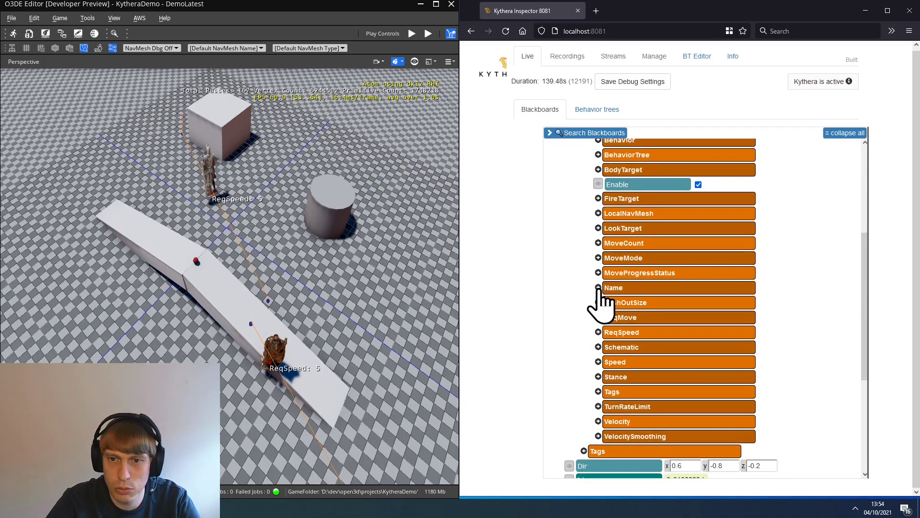
left_click(599, 288)
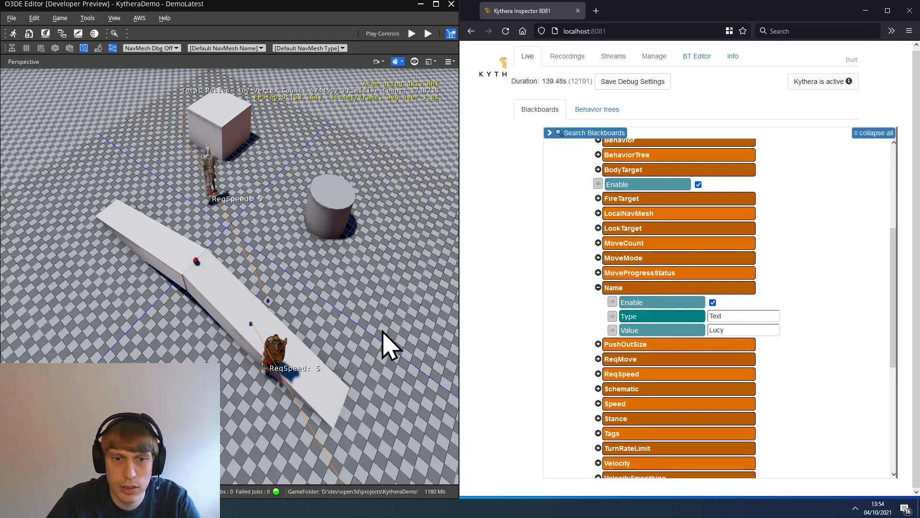
right_click_drag(369, 273, 297, 329)
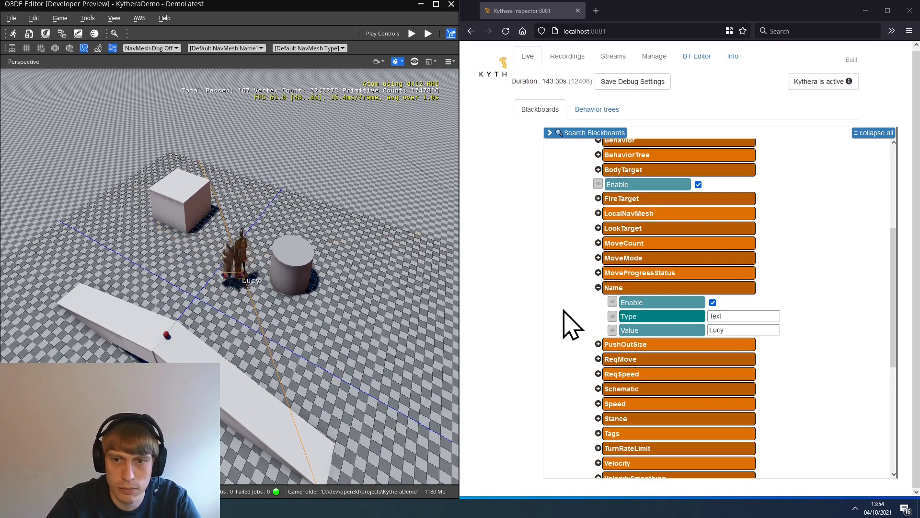
left_click(598, 287)
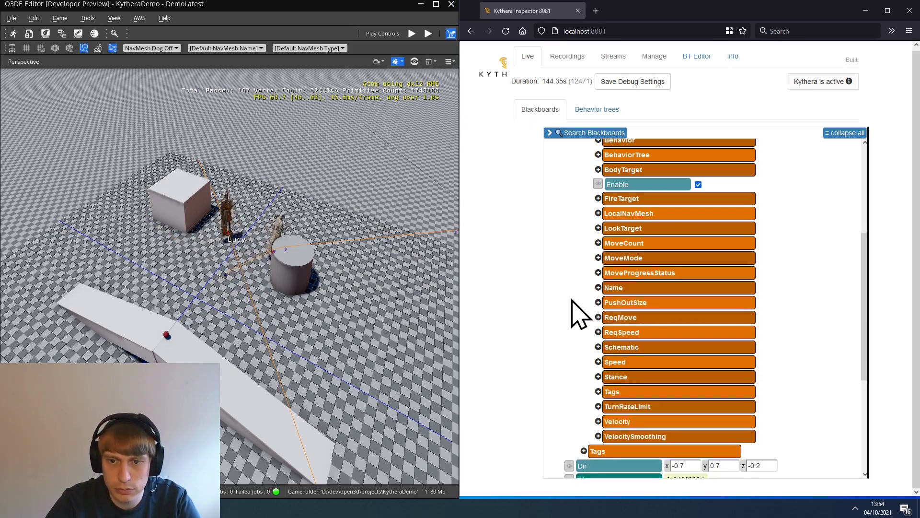
scroll(559, 276, "up", 4)
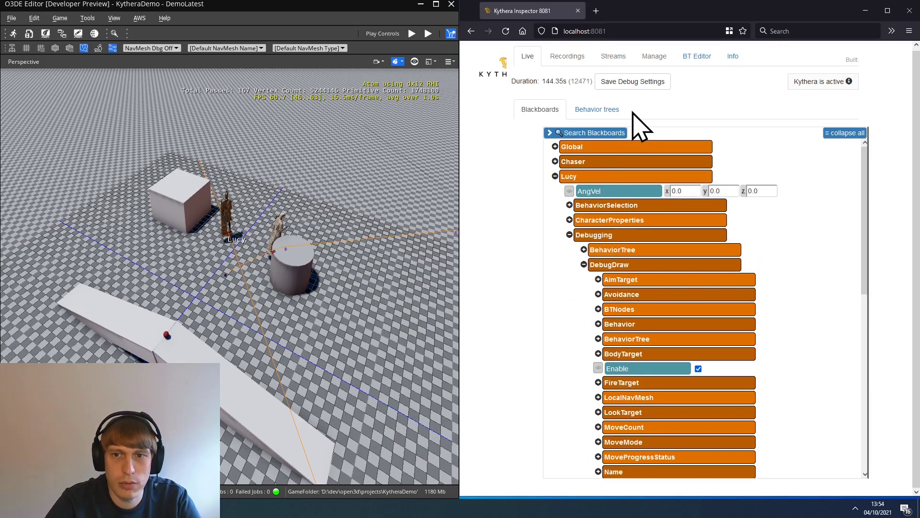
left_click(555, 177)
Enable Name under Global > DebugOptions so characters are labelled Chaser and Lucy.
left_click(555, 147)
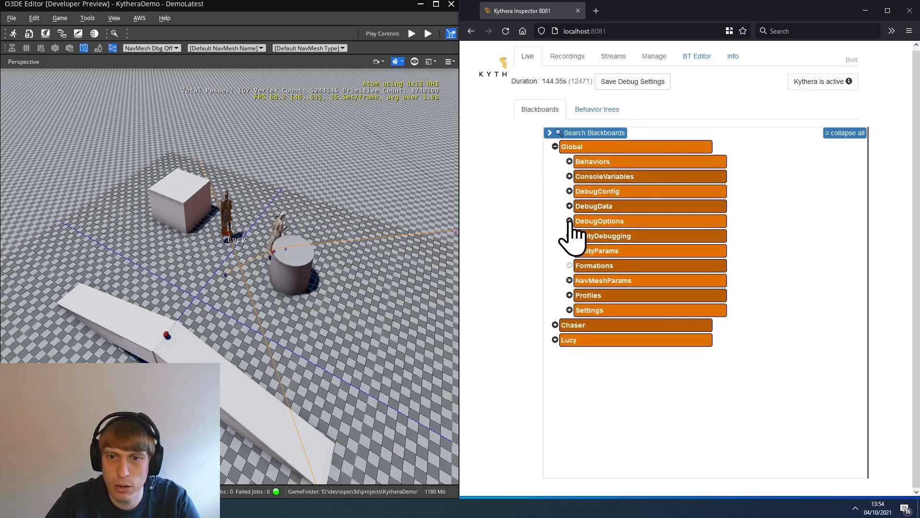
left_click(569, 221)
scroll(623, 268, "down", 4)
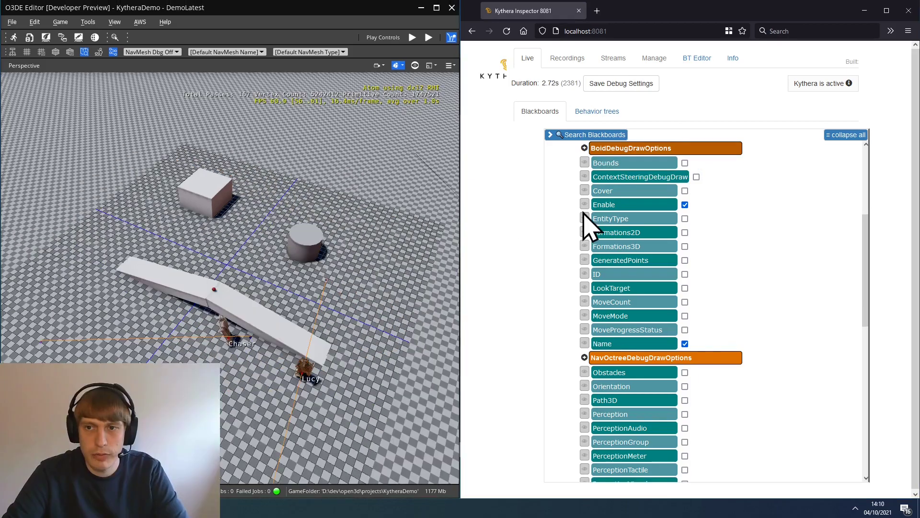
scroll(582, 257, "up", 4)
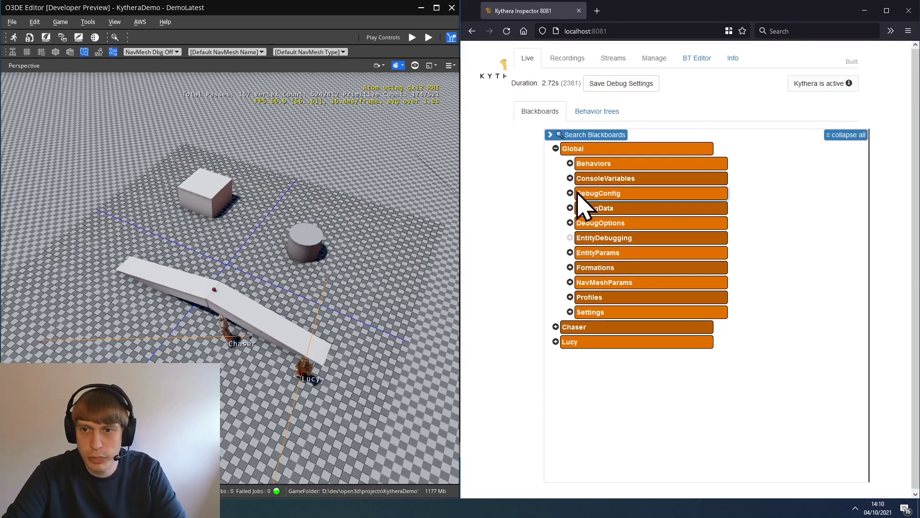
Open KytheraDemo's game.cfg in Notepad++ and highlight the kyt_drawmaster=1 and kyt_drawnavmesh=4 lines.
left_click(570, 178)
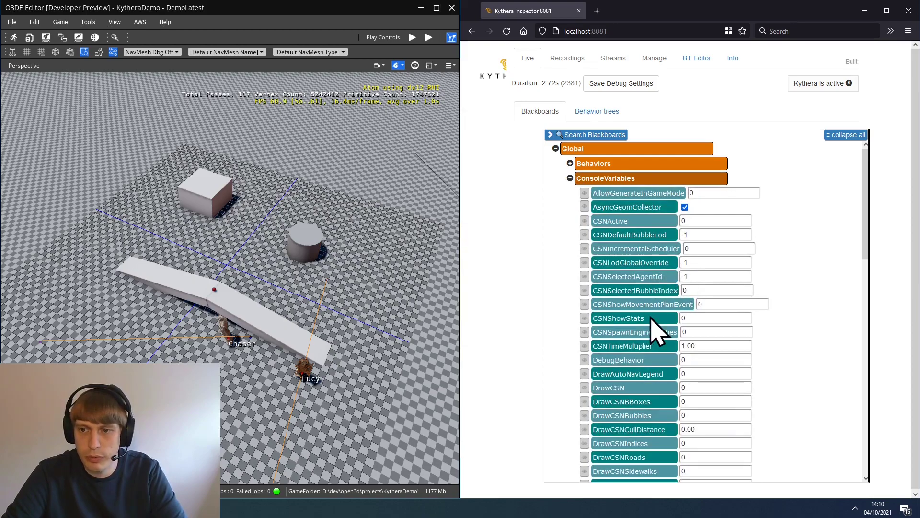
key("super+e")
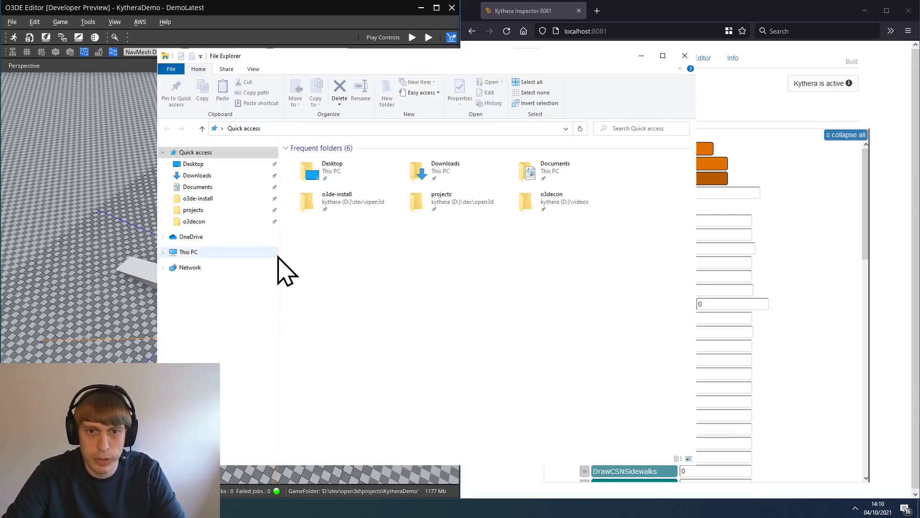
left_click(235, 210)
double_click(306, 180)
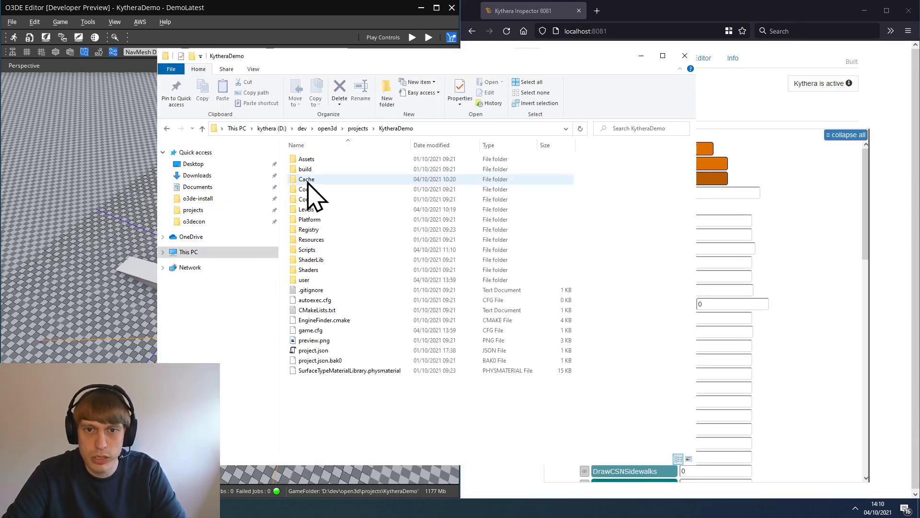
left_click(309, 331)
right_click(318, 330)
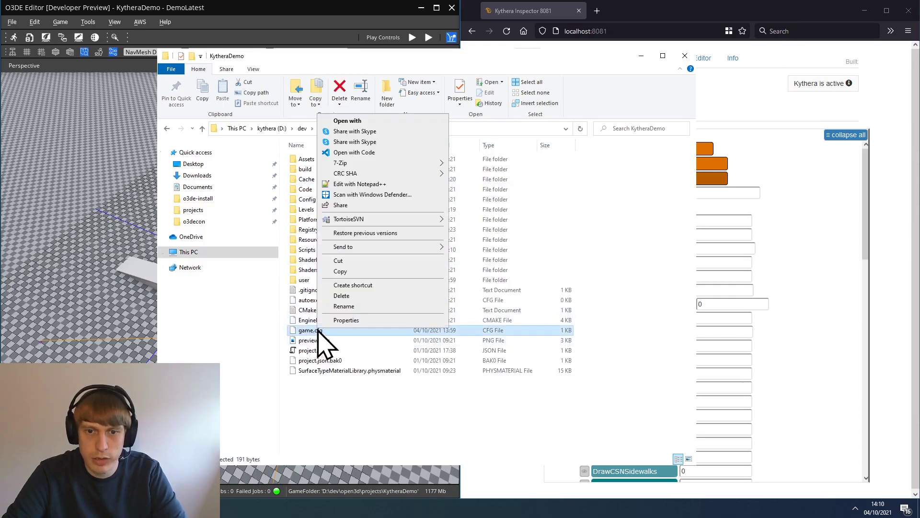
left_click(359, 184)
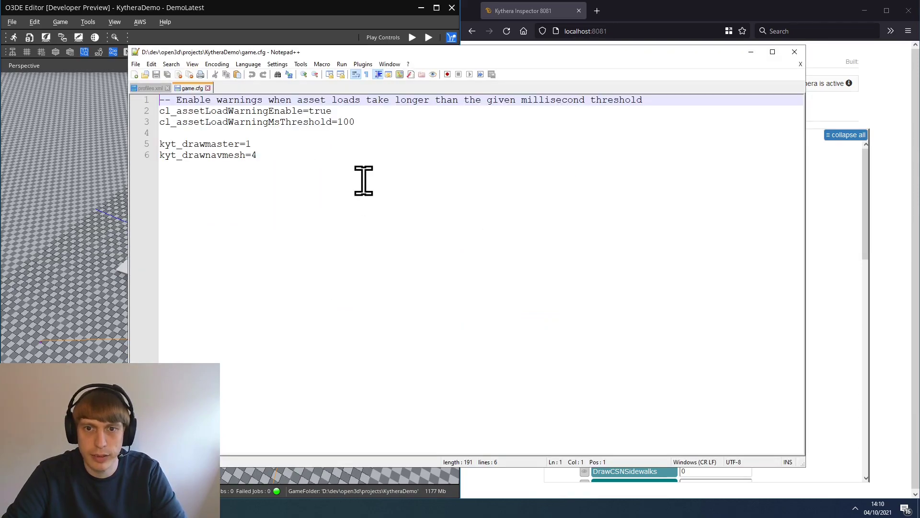
left_click_drag(261, 145, 145, 146)
left_click_drag(279, 155, 146, 156)
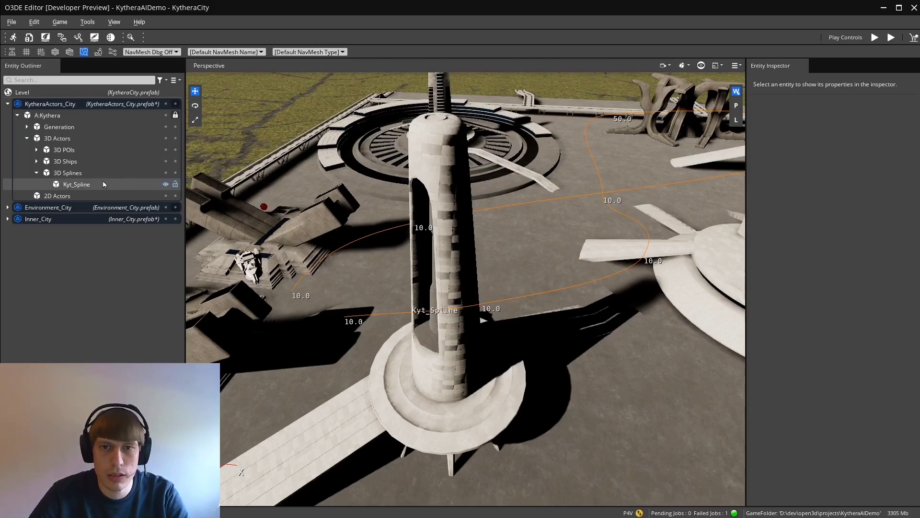
Edit Kyt_Spline's Navigation Spline and drag three control points to reshape the path.
left_click(77, 185)
scroll(834, 357, "down", 5)
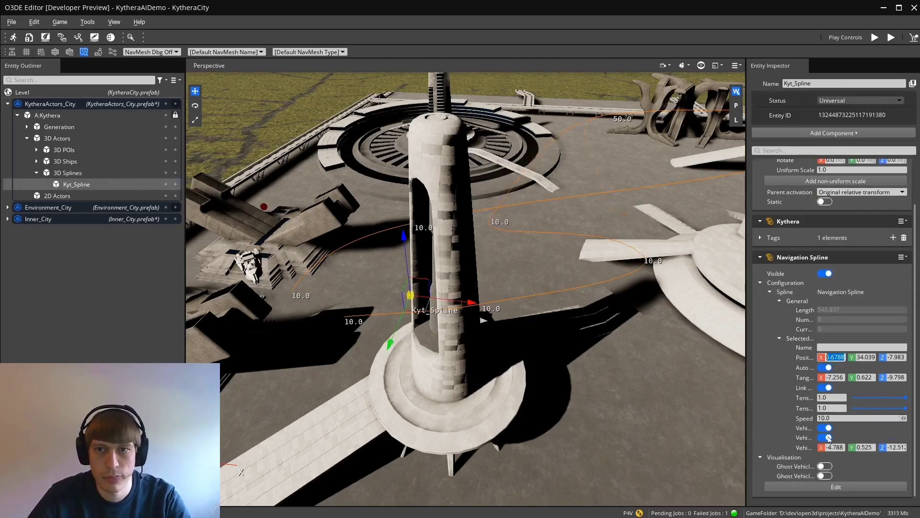
left_click(847, 487)
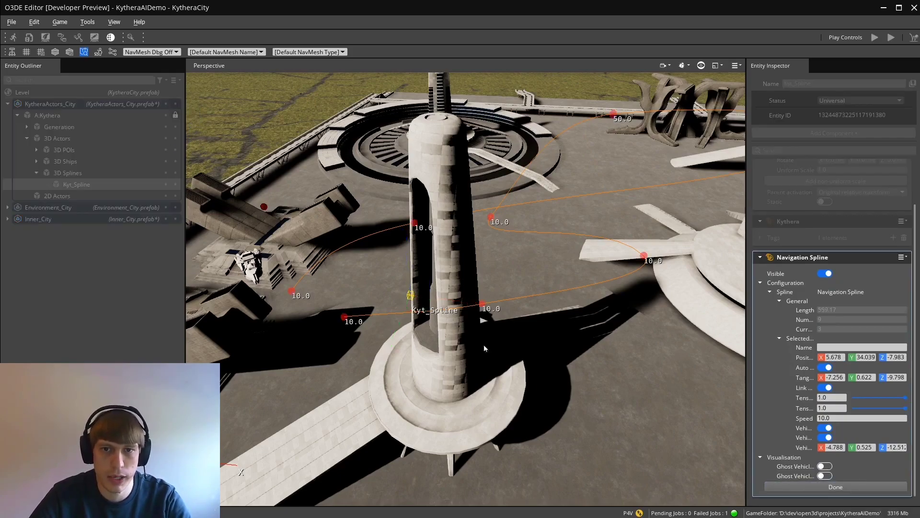
left_click(344, 318)
left_click_drag(323, 356, 311, 392)
left_click_drag(379, 357, 362, 349)
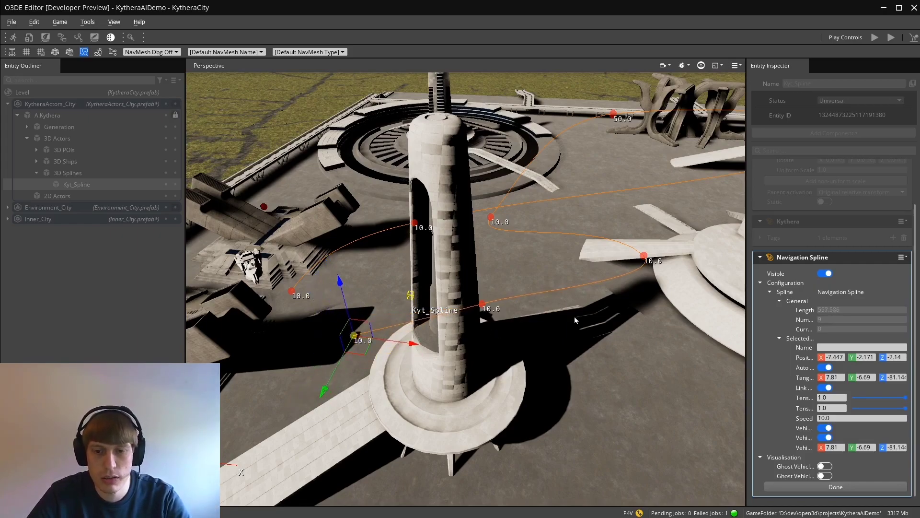
left_click(643, 256)
left_click_drag(642, 259, 635, 303, "alt")
left_click_drag(643, 267, 671, 242)
left_click(550, 204)
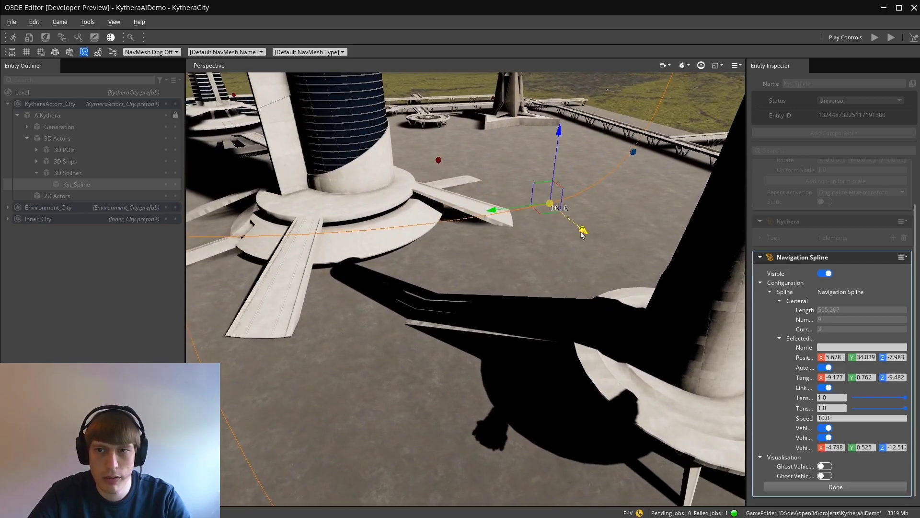
left_click_drag(582, 233, 535, 209)
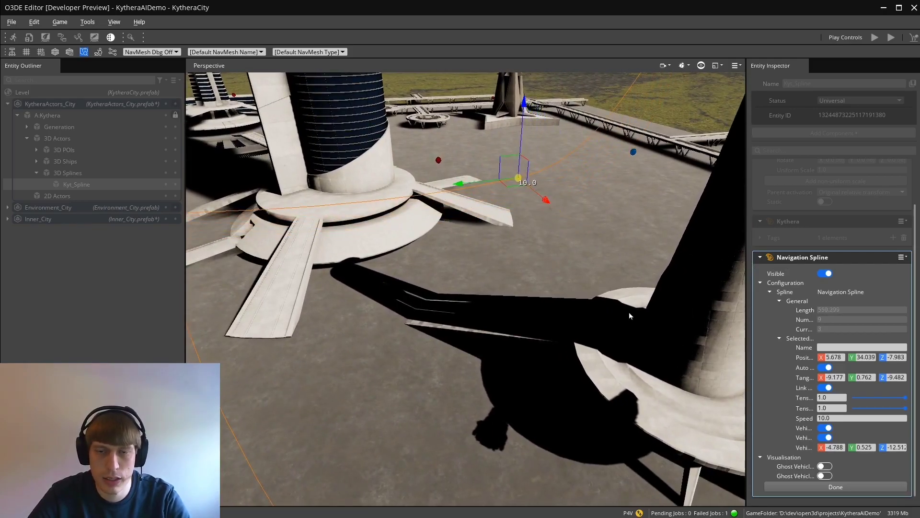
Set the selected control point's Speed to 5.0.
left_click_drag(747, 330, 602, 333)
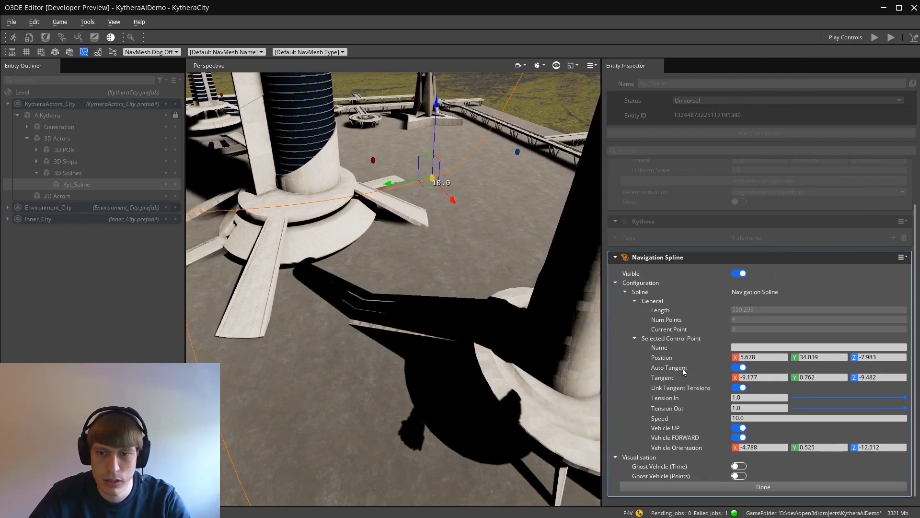
left_click(760, 419)
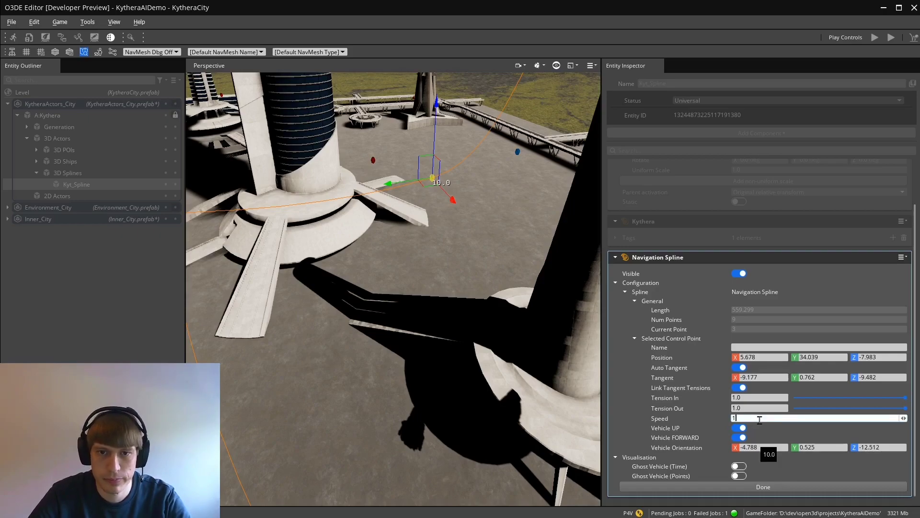
key("Return")
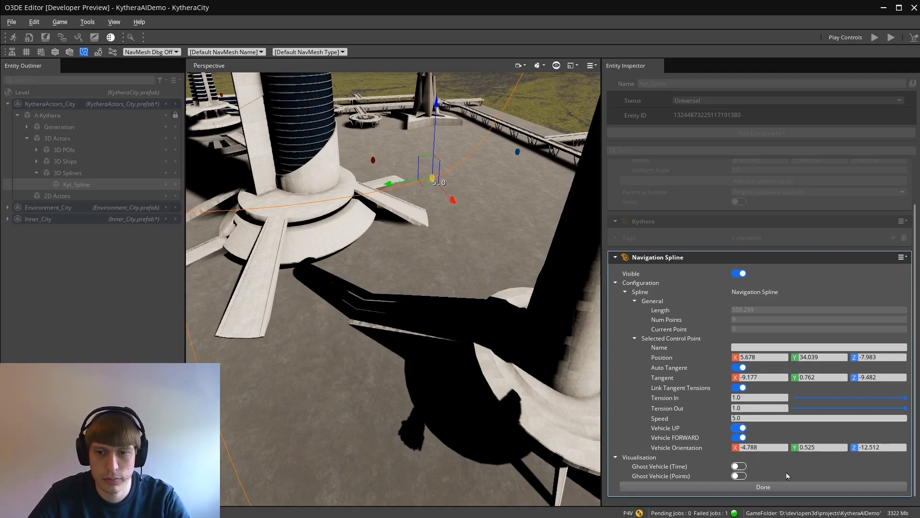
Finish editing the spline and frame the tower and path.
left_click(786, 487)
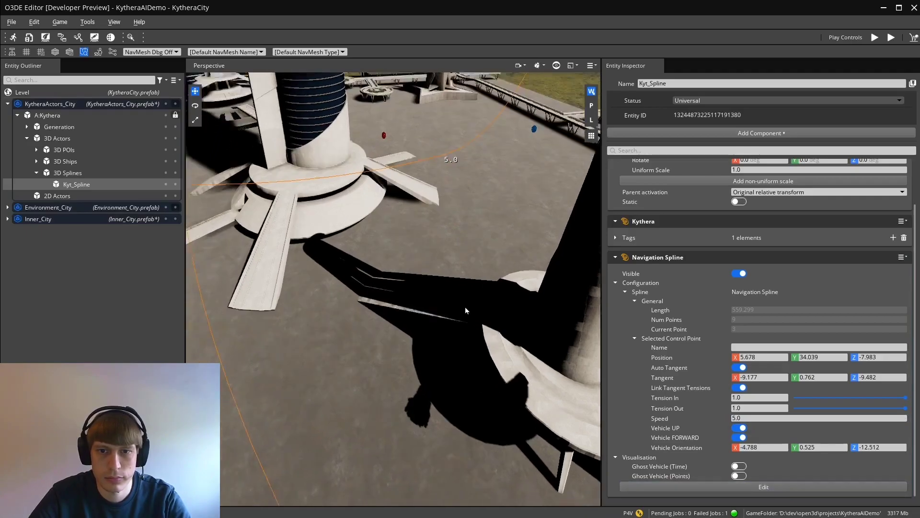
scroll(465, 307, "down", 5)
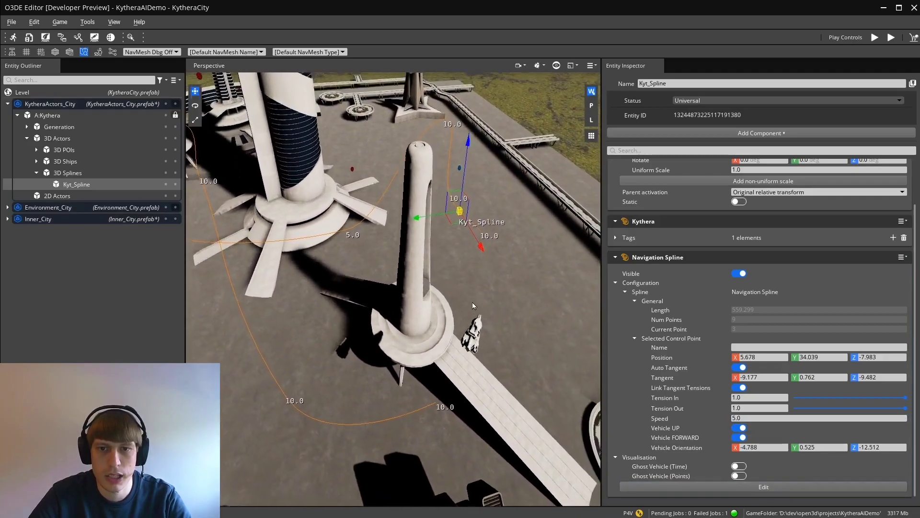
right_click_drag(473, 305, 458, 270)
Run the simulation and follow the spaceship along the spline around the blue tower.
left_click(914, 38)
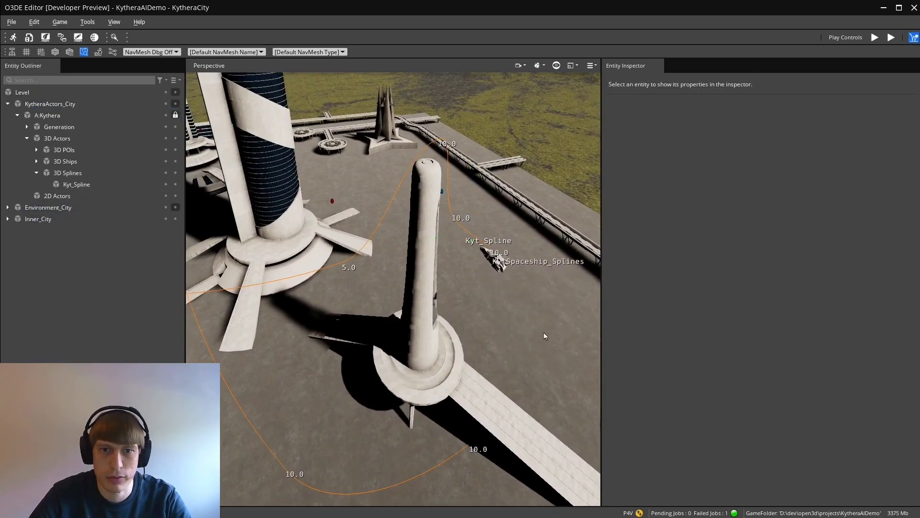
mouse_move(544, 335)
right_mouse_down()
mouse_move(506, 311)
mouse_move(477, 337)
mouse_move(412, 318)
mouse_move(414, 341)
right_mouse_up()
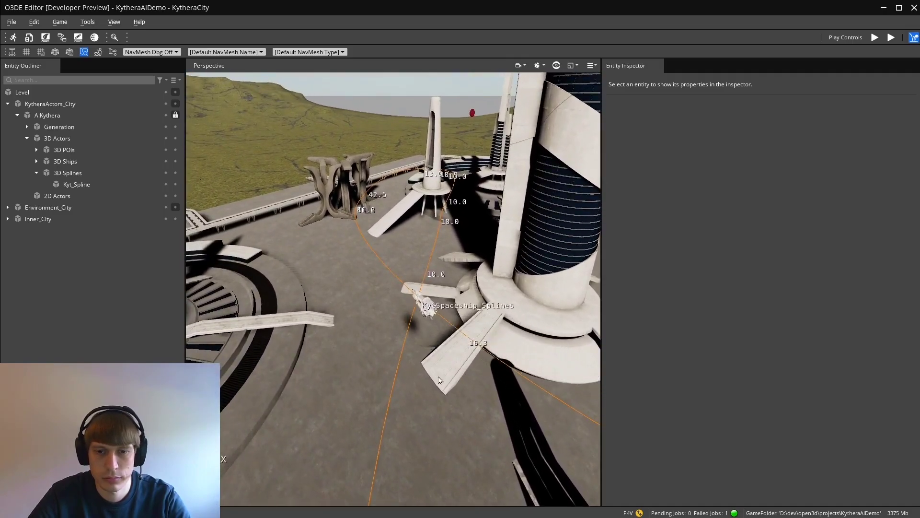
right_click_drag(440, 380, 517, 359)
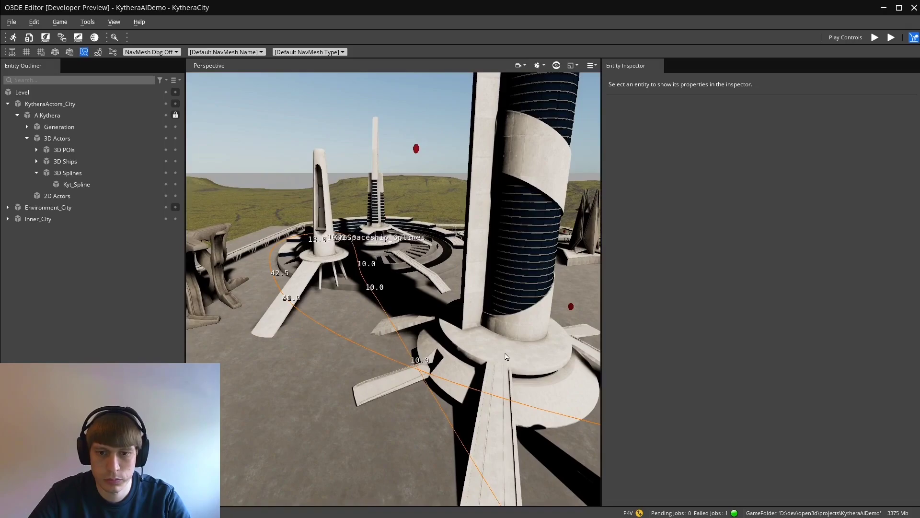
right_click_drag(482, 338, 540, 365)
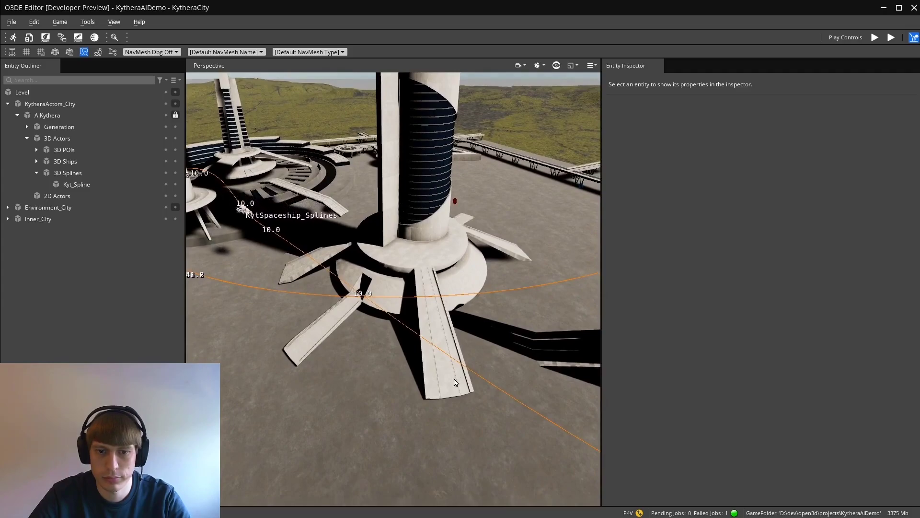
right_click_drag(434, 402, 499, 407)
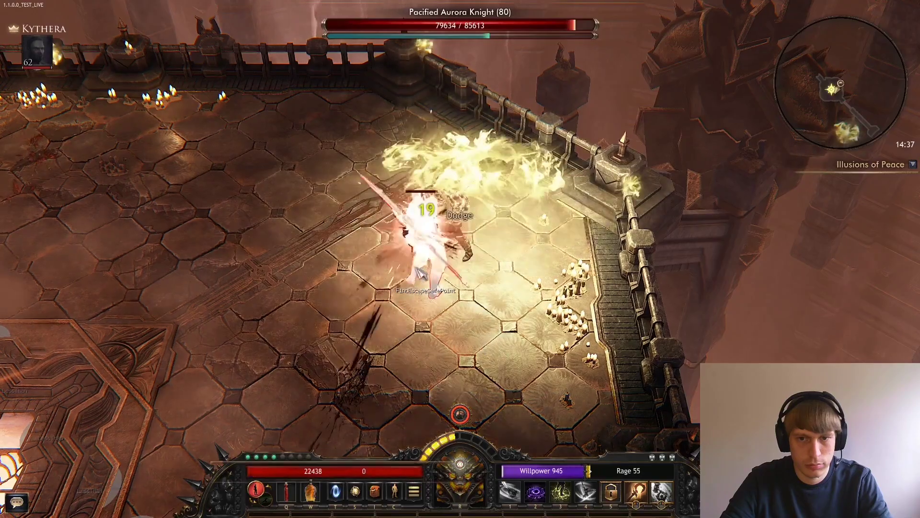
Fight the Pacified Aurora Knight with repeated strikes and the purple vortex skill (key 2).
left_click(420, 273)
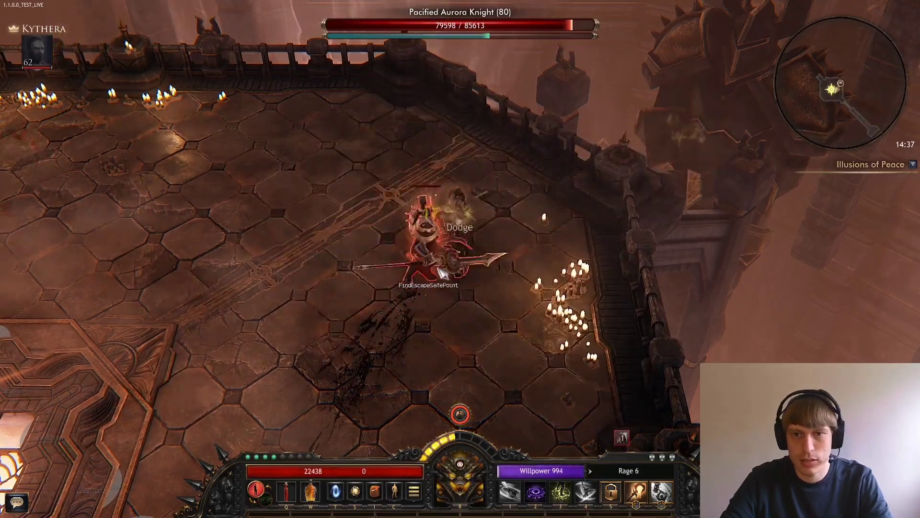
key("2")
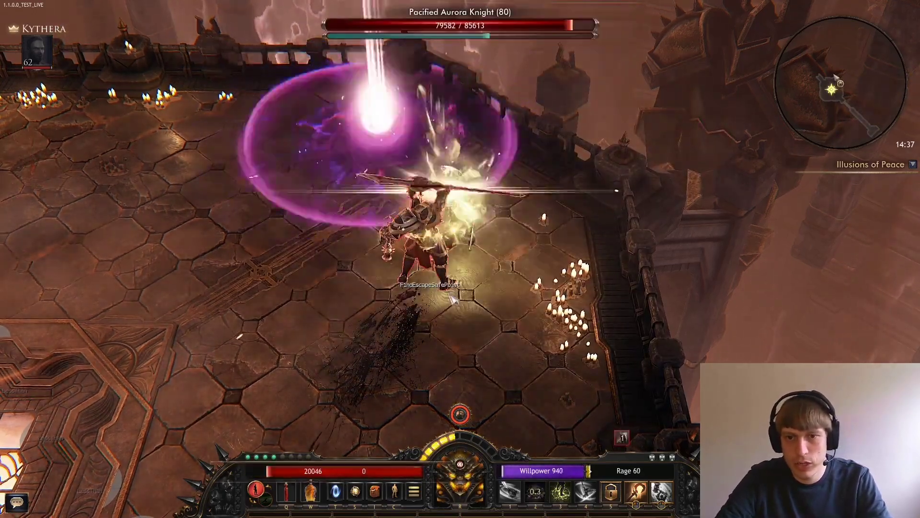
left_click(425, 276)
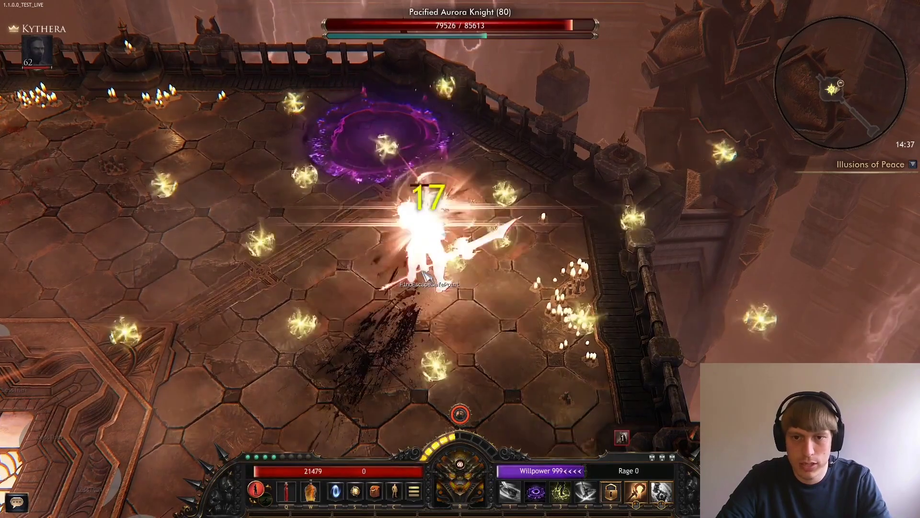
left_click(425, 276)
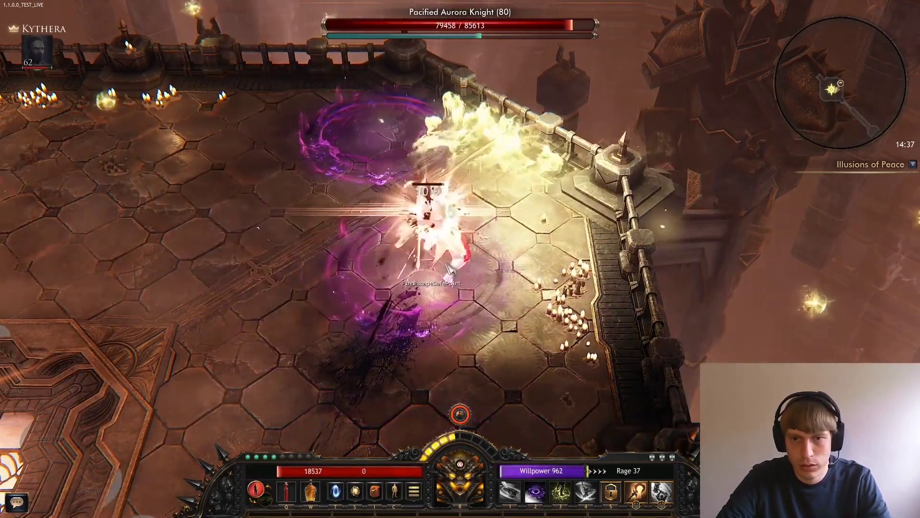
left_click(441, 261)
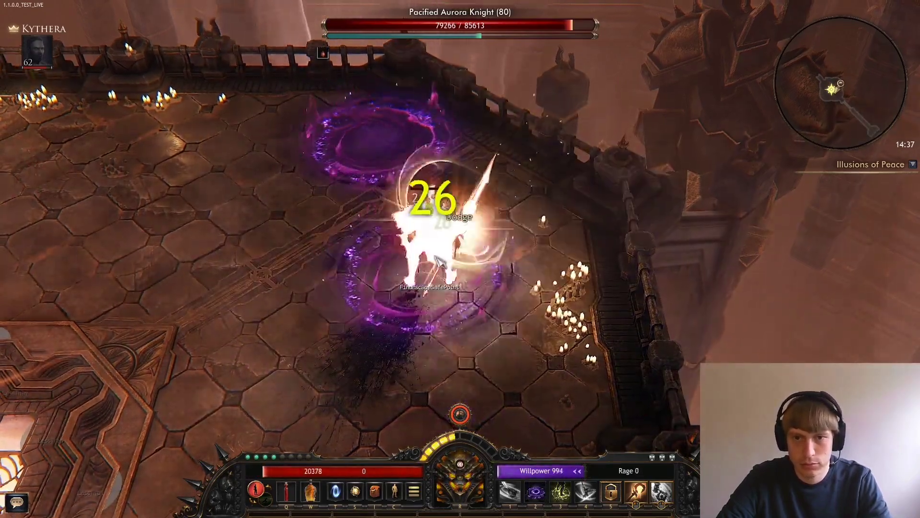
left_click(414, 269)
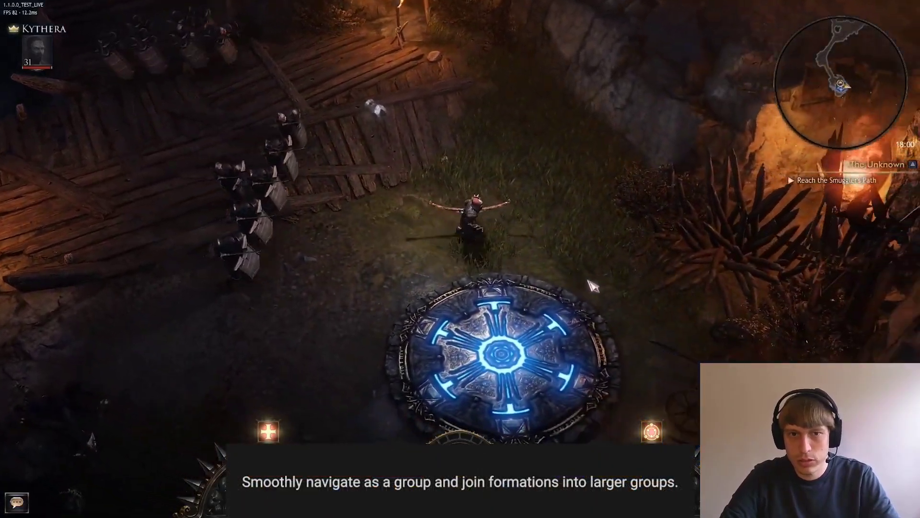
Walk the hero north, west past the portal, then east across the grass with the formation.
key("w")
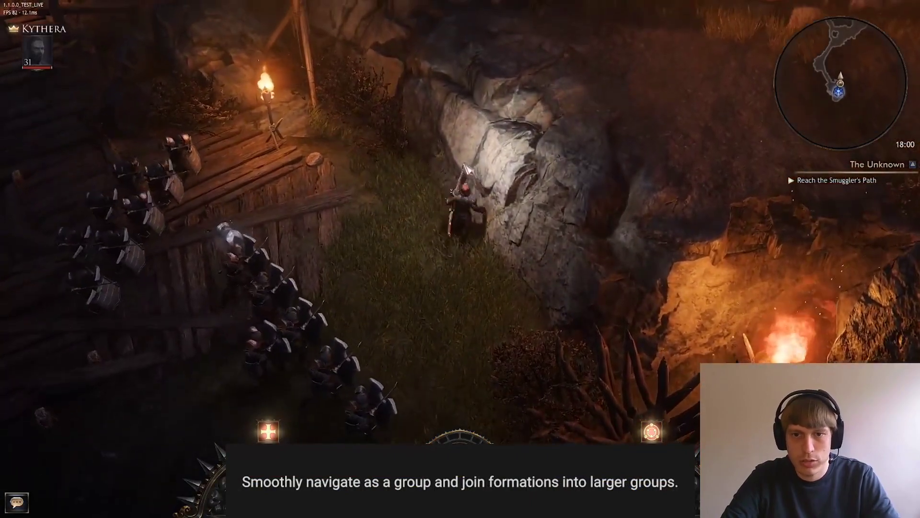
key("w")
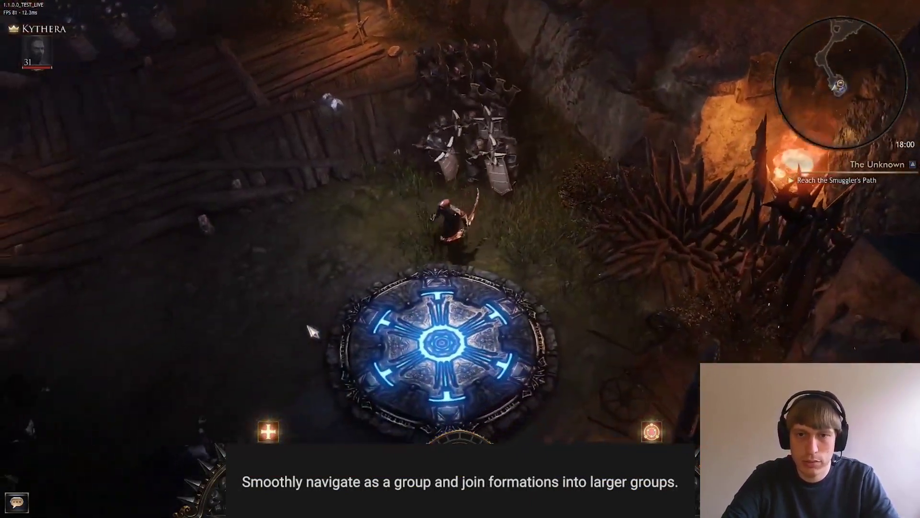
key("a")
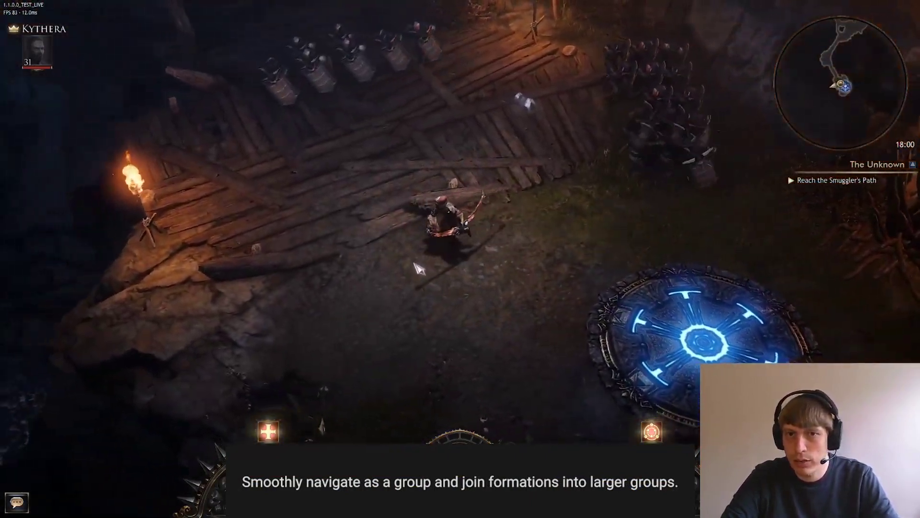
key("a")
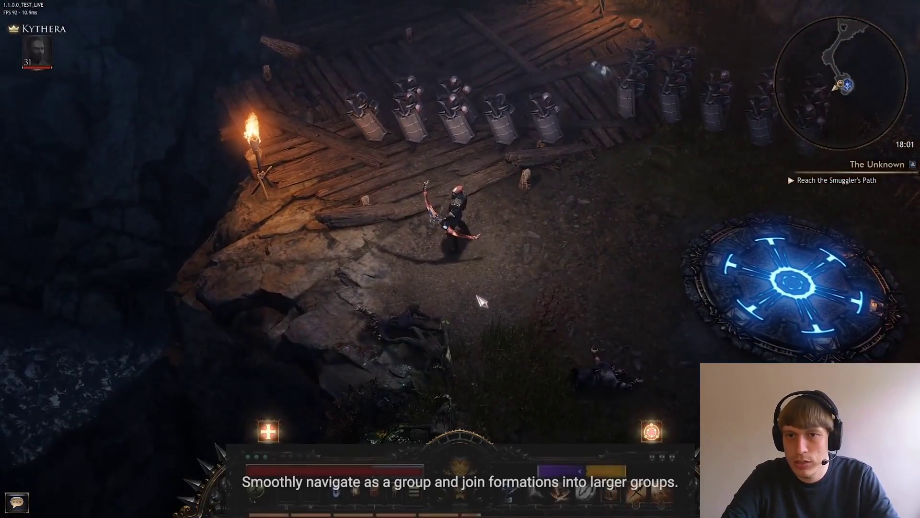
left_click(482, 301)
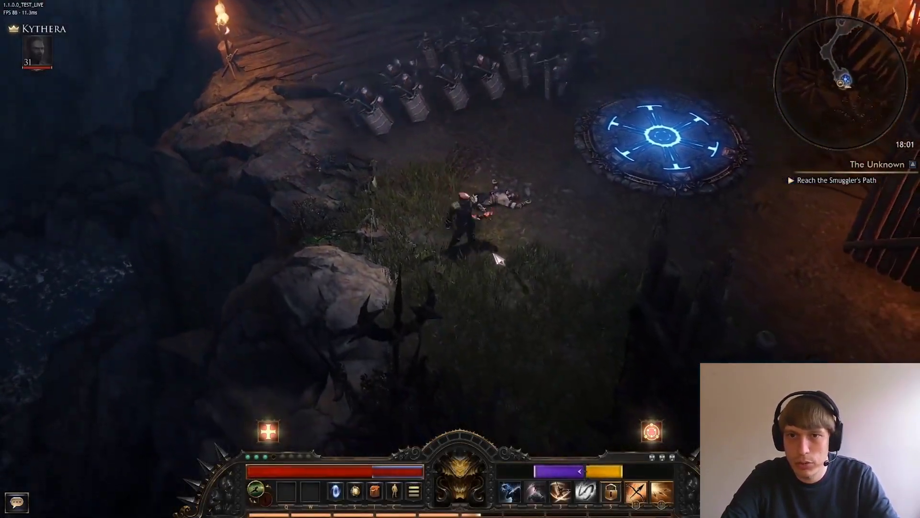
left_click(500, 261)
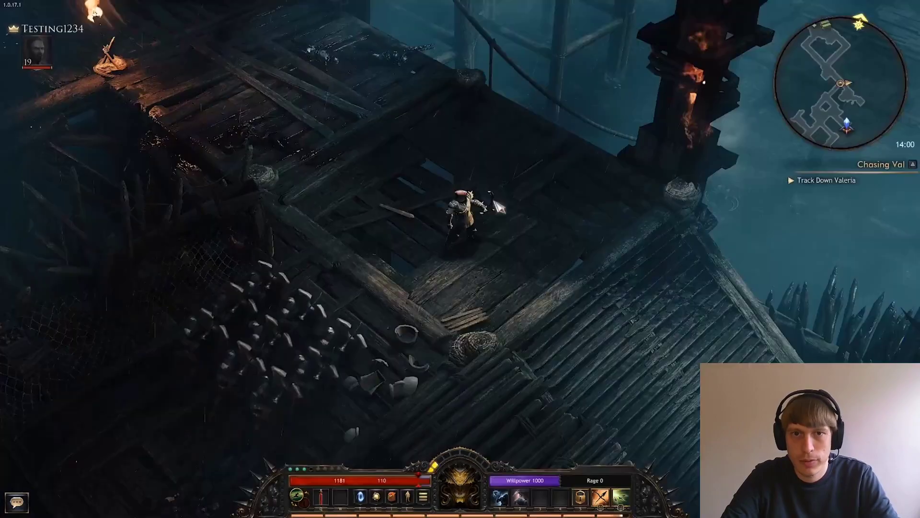
Lead the hero along the dock past the formation and aim the bow at shield infantry.
left_click(460, 322)
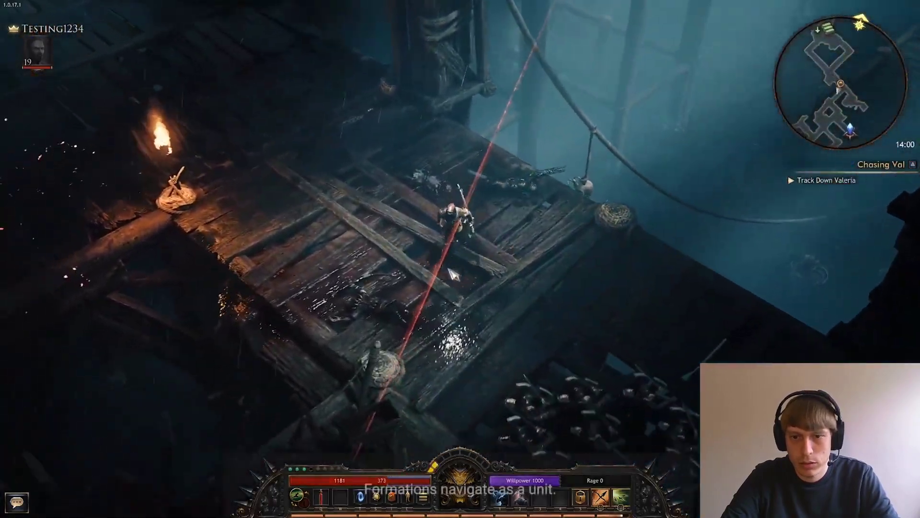
left_click(456, 273)
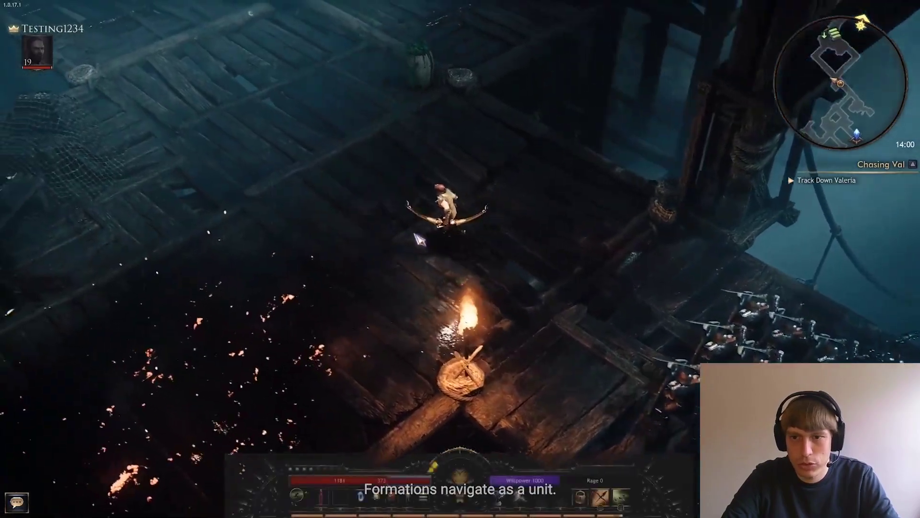
left_click(410, 229)
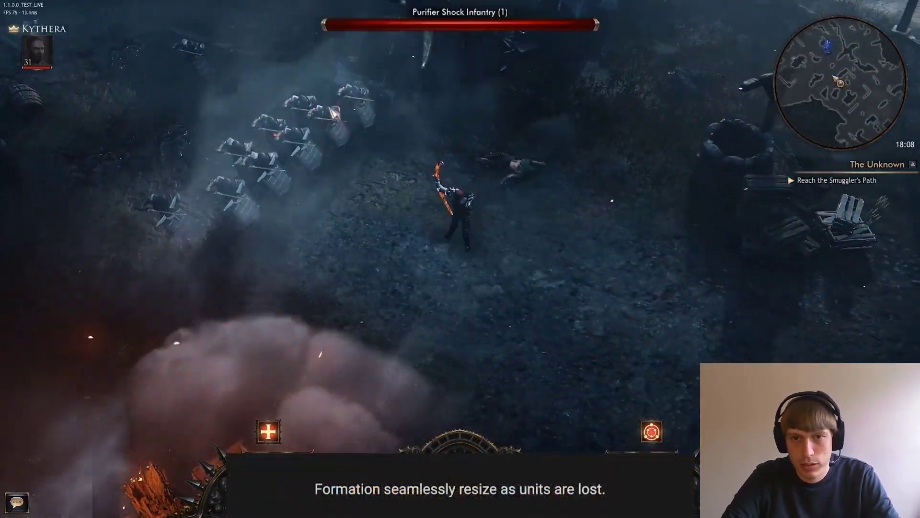
left_click(618, 259)
left_click(619, 311)
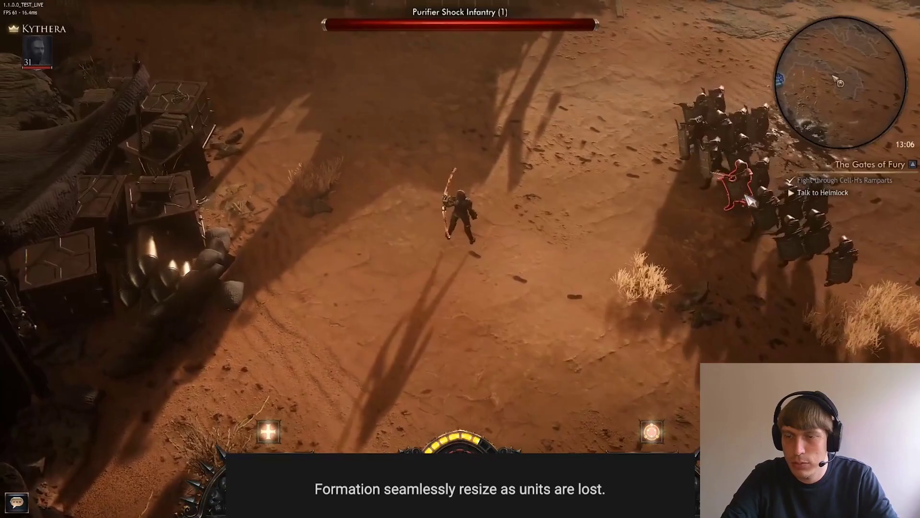
left_click(709, 194)
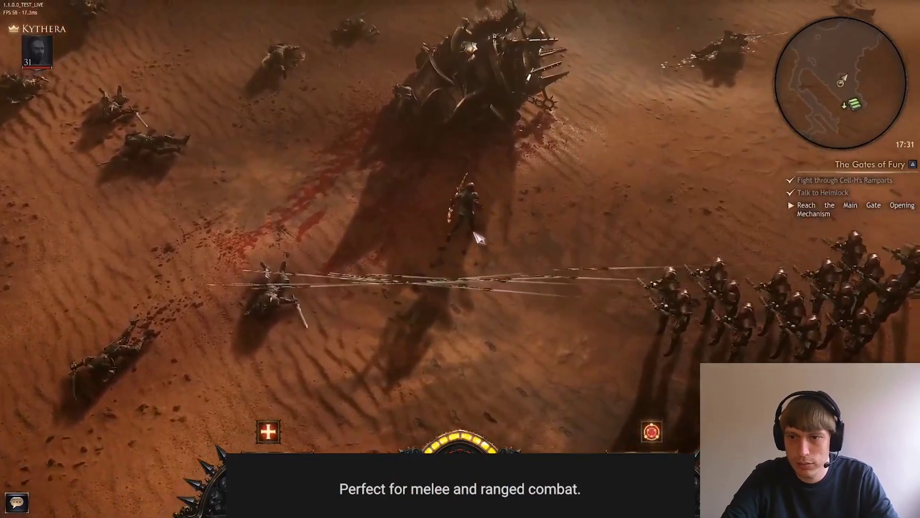
Walk the hero down across the sand toward the rocks and along the path.
left_click(479, 237)
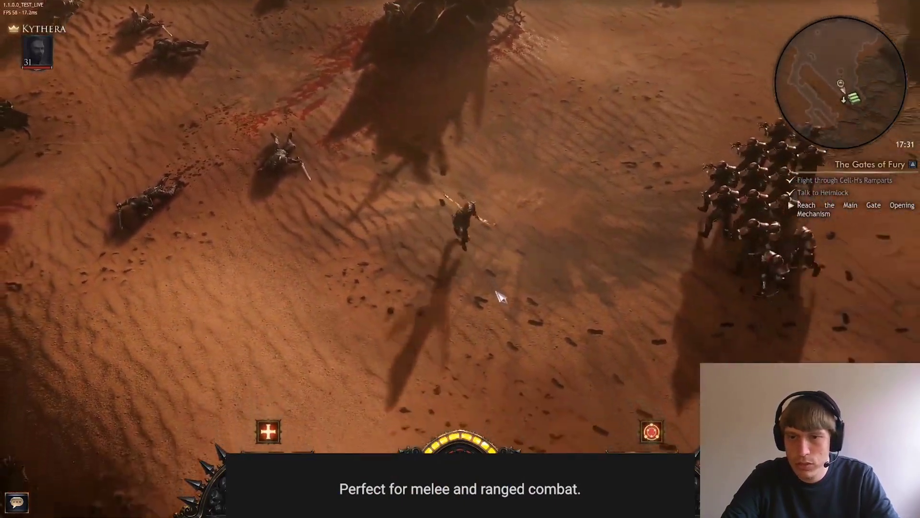
left_click(499, 295)
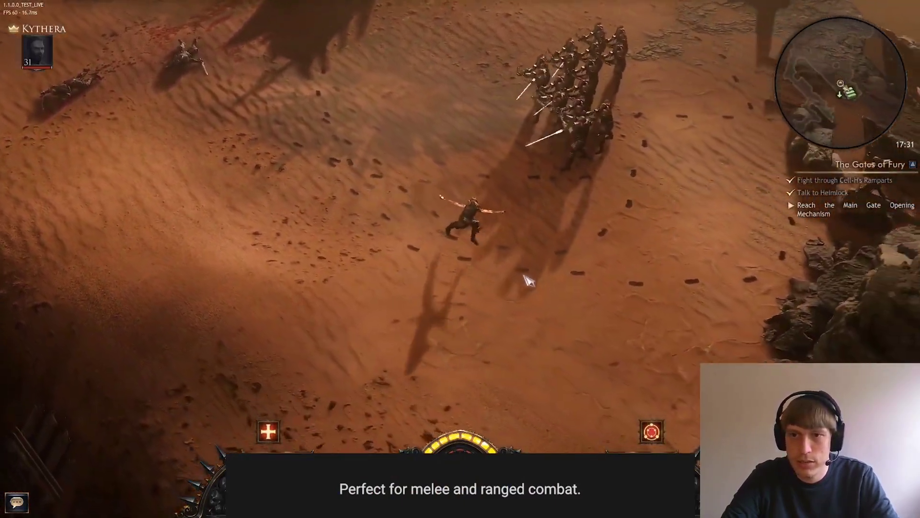
left_click(527, 281)
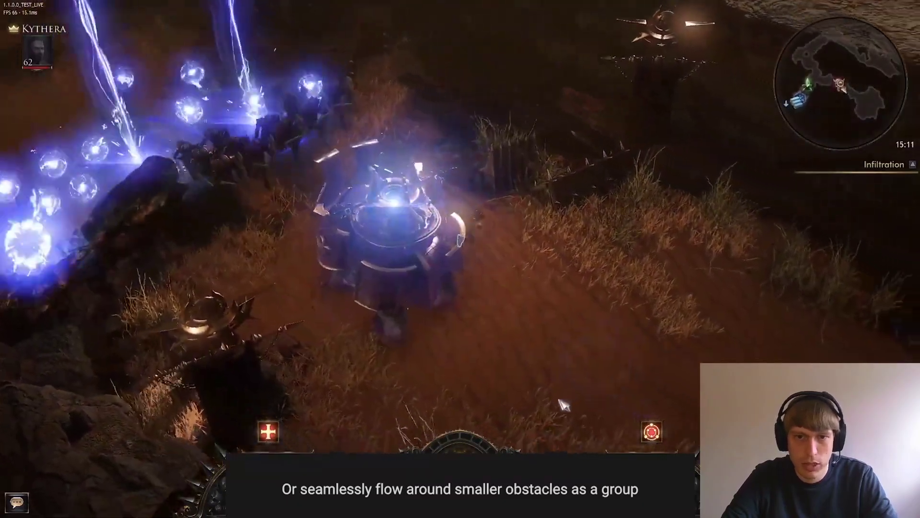
left_click(576, 312)
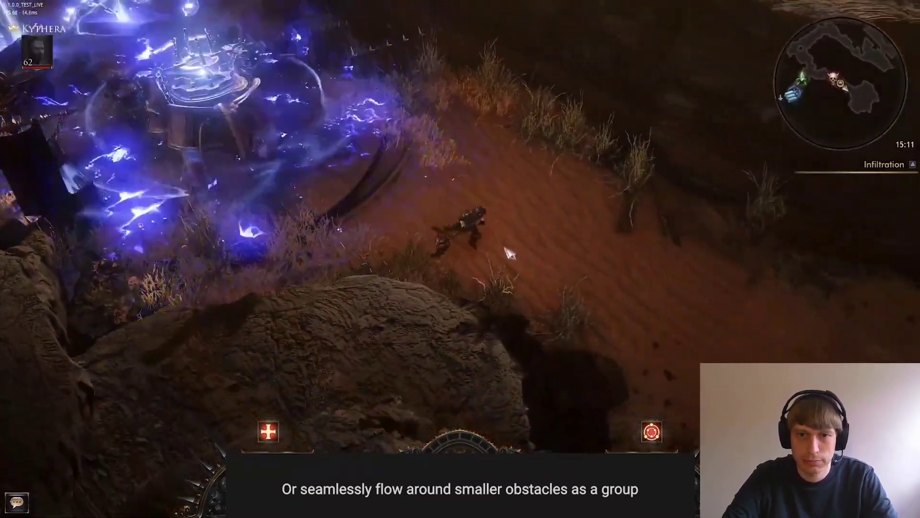